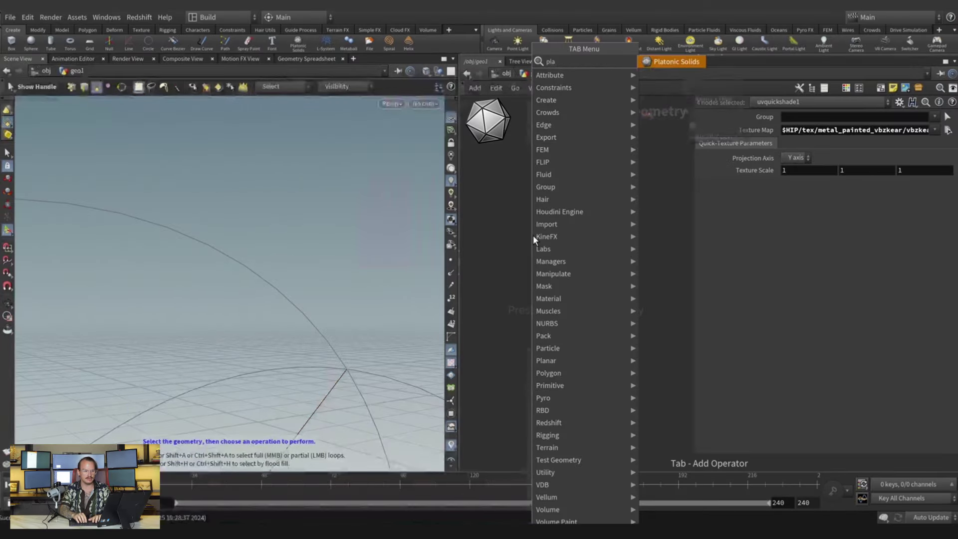
Add a Platonic Solids node to the geometry network and hide the other objects in the viewport.
{"action": "key", "text": "Escape"}
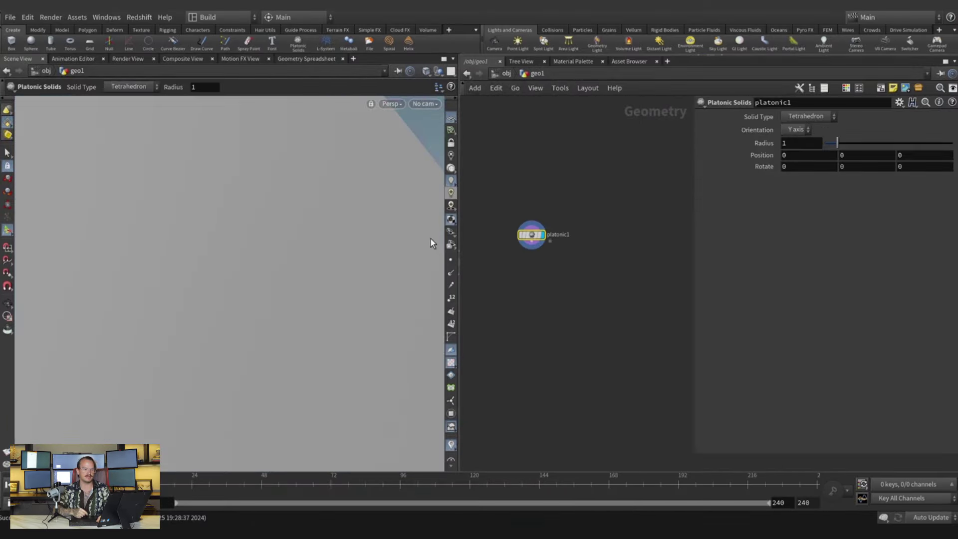
{"action": "key", "text": "Escape"}
{"action": "right_click_drag", "start_coordinate": [298, 239], "coordinate": [249, 349]}
{"action": "left_click_drag", "start_coordinate": [269, 301], "coordinate": [364, 188]}
{"action": "left_click", "coordinate": [440, 86]}
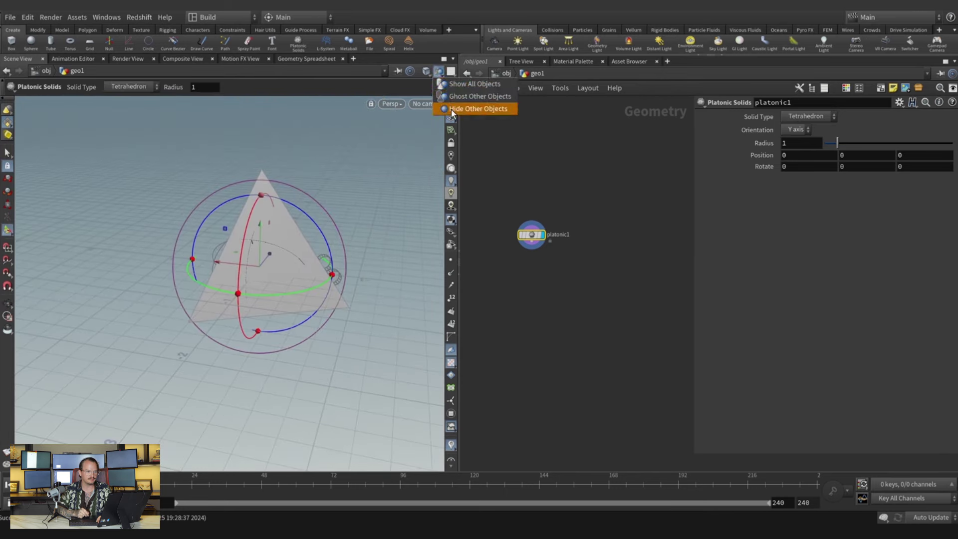
{"action": "left_click", "coordinate": [467, 107]}
Set the platonic solid's type to Octahedron.
{"action": "left_click", "coordinate": [801, 116]}
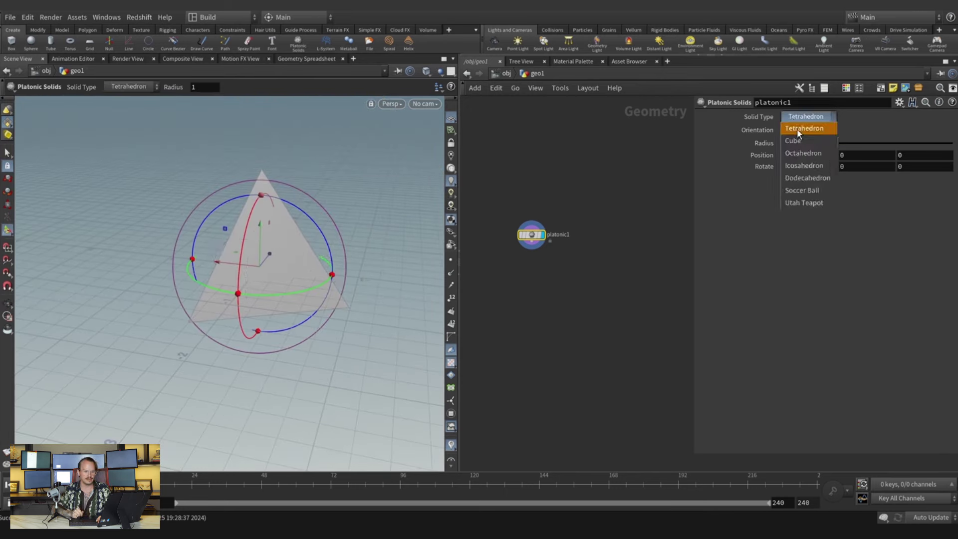
{"action": "left_click", "coordinate": [804, 157]}
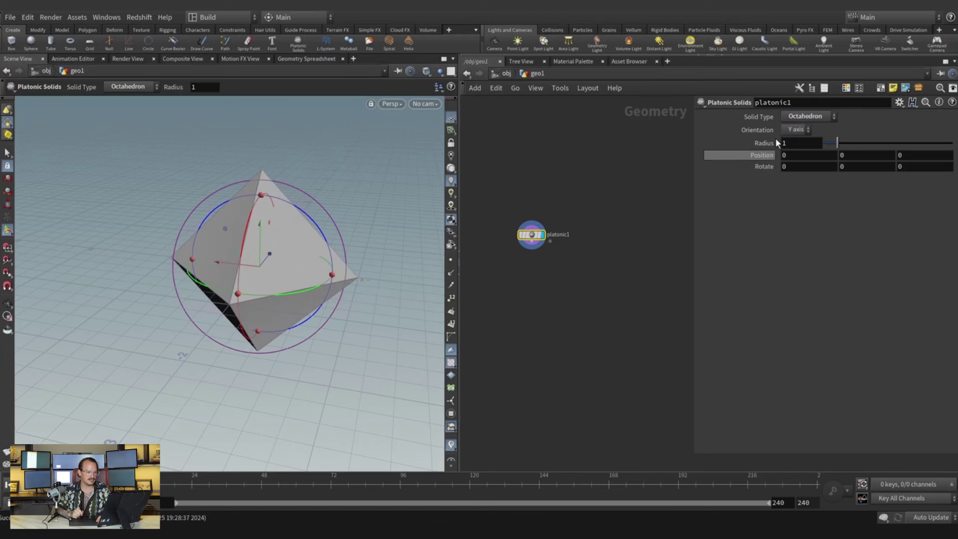
{"action": "left_click_drag", "start_coordinate": [306, 276], "coordinate": [357, 262]}
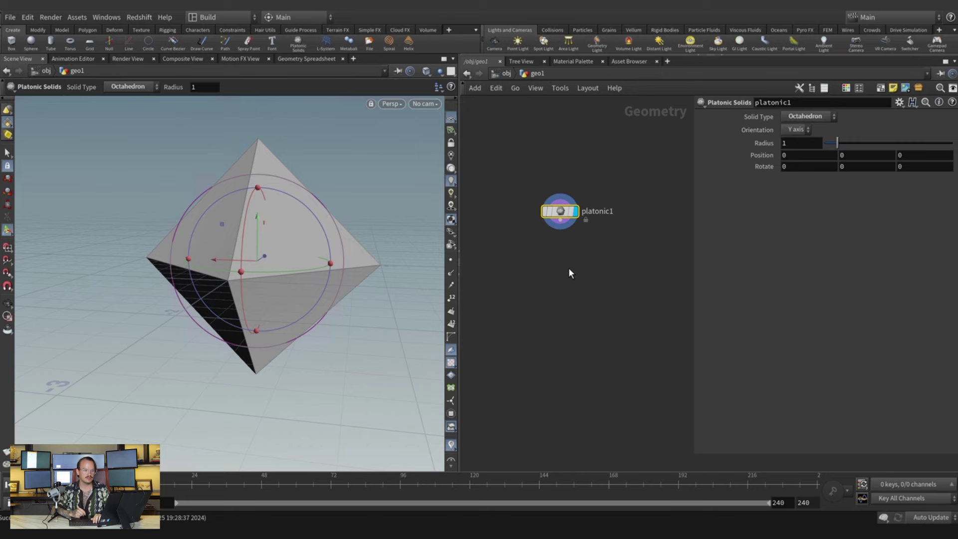
Add a displayed VDB from Polygons node fed by the platonic solid, with a voxel size of .01.
{"action": "key", "text": "Tab"}
{"action": "type", "text": "vdbfpo"}
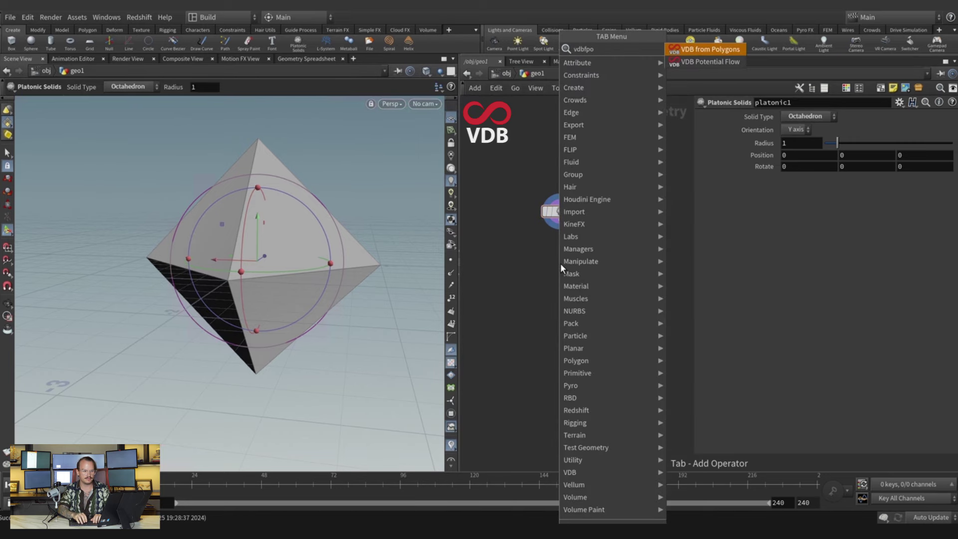
{"action": "key", "text": "Return"}
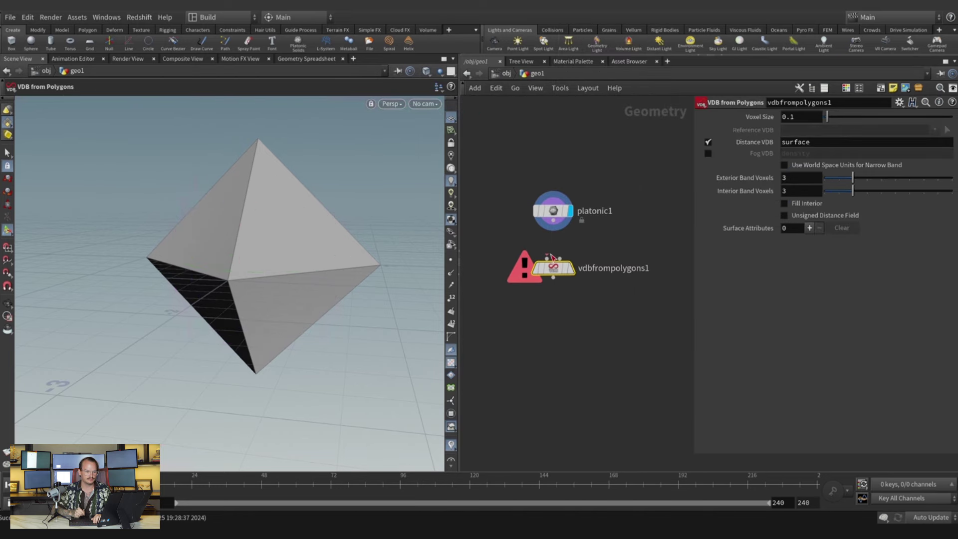
{"action": "left_click_drag", "start_coordinate": [554, 230], "coordinate": [553, 258]}
{"action": "left_click", "coordinate": [572, 268]}
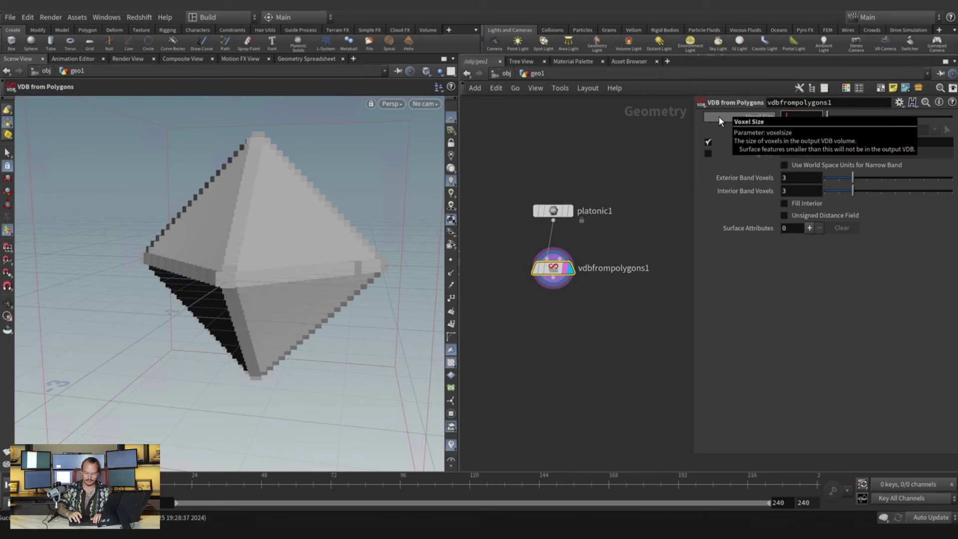
{"action": "type", "text": ".01"}
{"action": "key", "text": "Return"}
Add a displayed Convert VDB node fed by the VDB from Polygons node, set to convert to Polygons.
{"action": "middle_click_drag", "start_coordinate": [564, 285], "coordinate": [570, 264]}
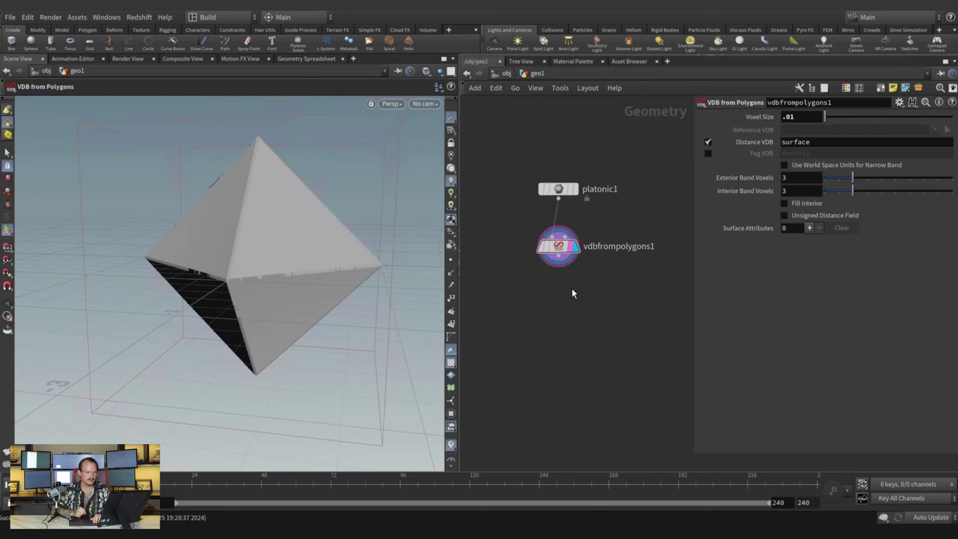
{"action": "key", "text": "Tab"}
{"action": "key", "text": "Return"}
{"action": "left_click", "coordinate": [571, 289]}
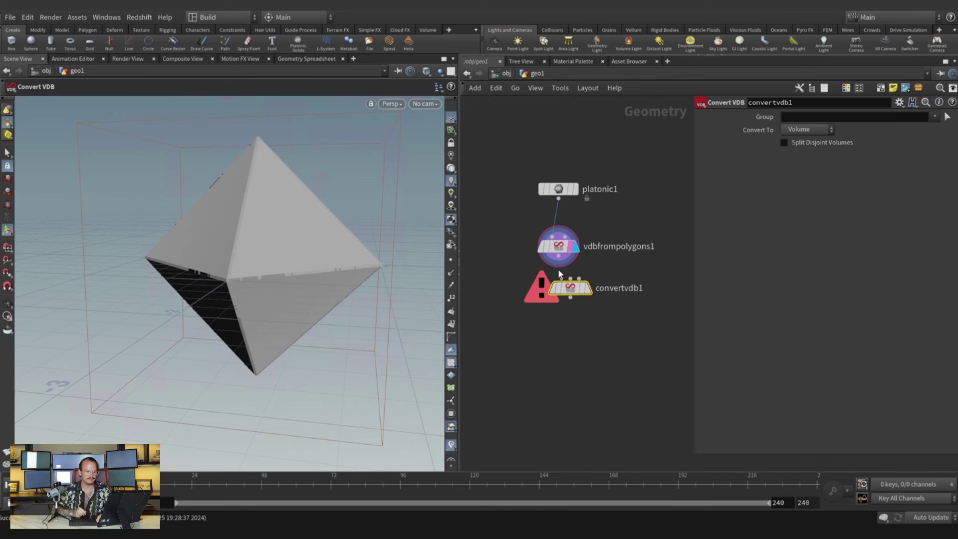
{"action": "left_click_drag", "start_coordinate": [560, 268], "coordinate": [564, 279]}
{"action": "left_click", "coordinate": [592, 294]}
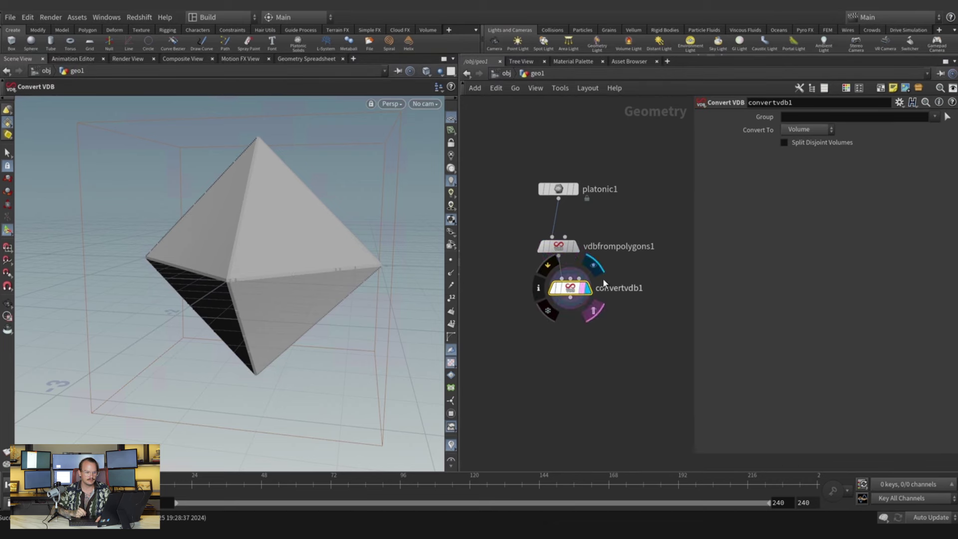
{"action": "left_click", "coordinate": [803, 166]}
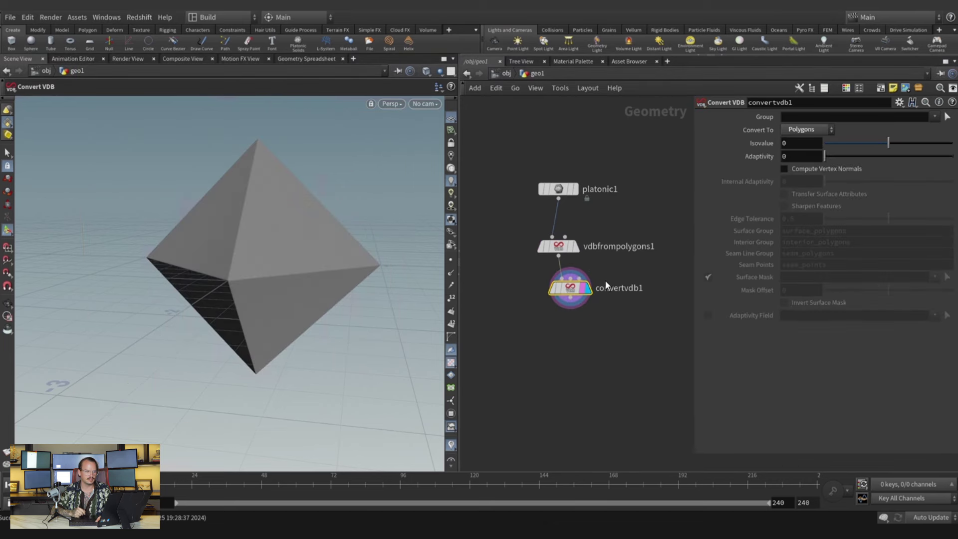
{"action": "key", "text": "Escape"}
{"action": "left_click_drag", "start_coordinate": [333, 265], "coordinate": [395, 301]}
Place an unconnected UV Project node below the Convert VDB node.
{"action": "middle_click_drag", "start_coordinate": [535, 342], "coordinate": [547, 299]}
{"action": "left_click", "coordinate": [555, 318]}
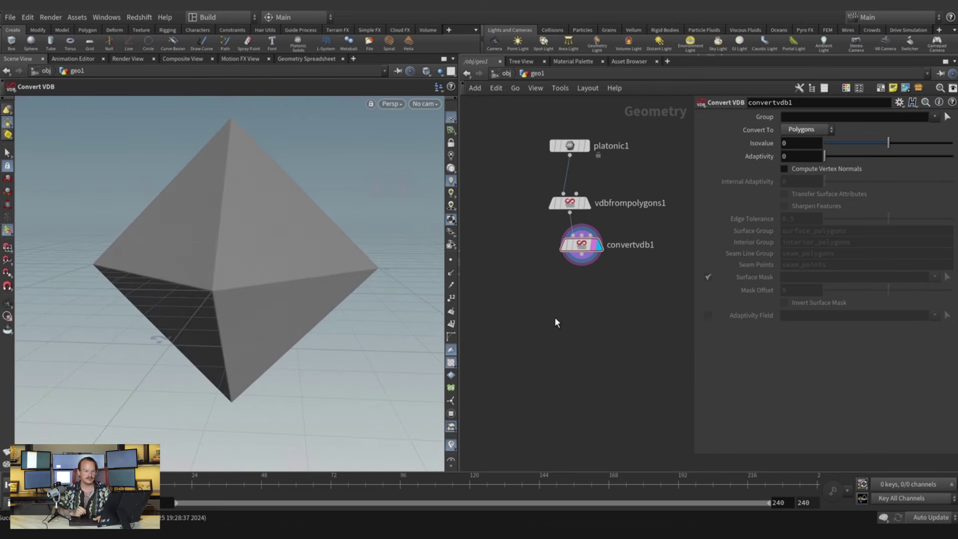
{"action": "key", "text": "Tab"}
{"action": "type", "text": "uvp"}
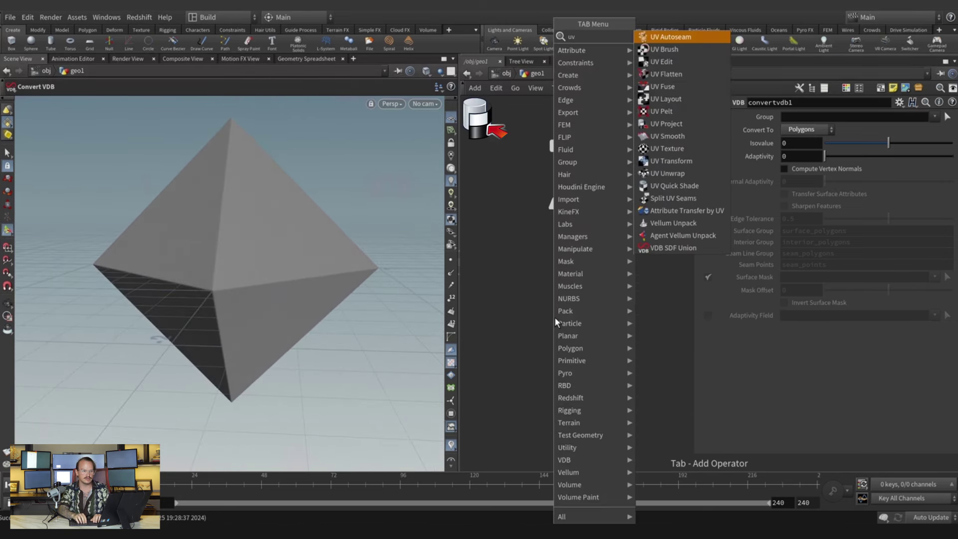
{"action": "key", "text": "Return"}
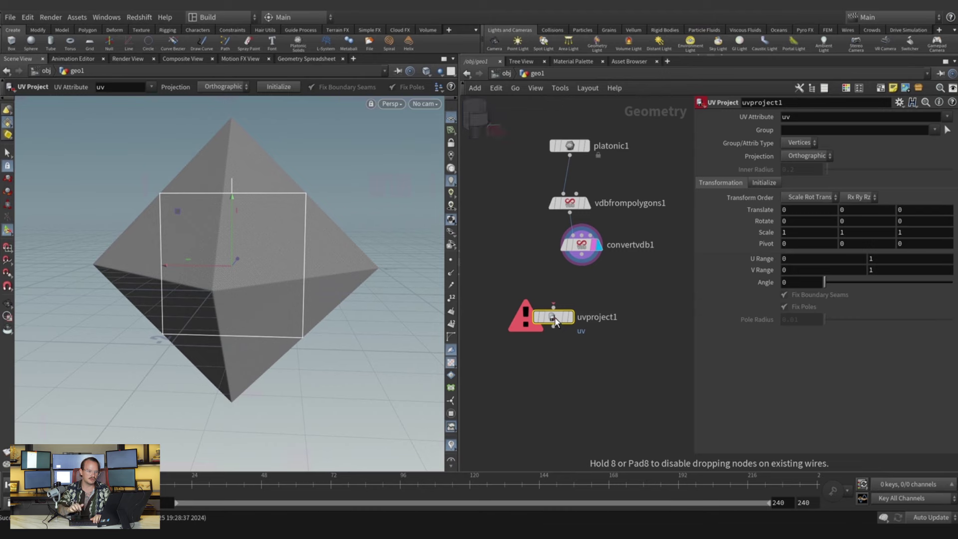
{"action": "left_click", "coordinate": [555, 321]}
Add a UV Texture node fed by the Convert VDB node and display it.
{"action": "key", "text": "ctrl+a"}
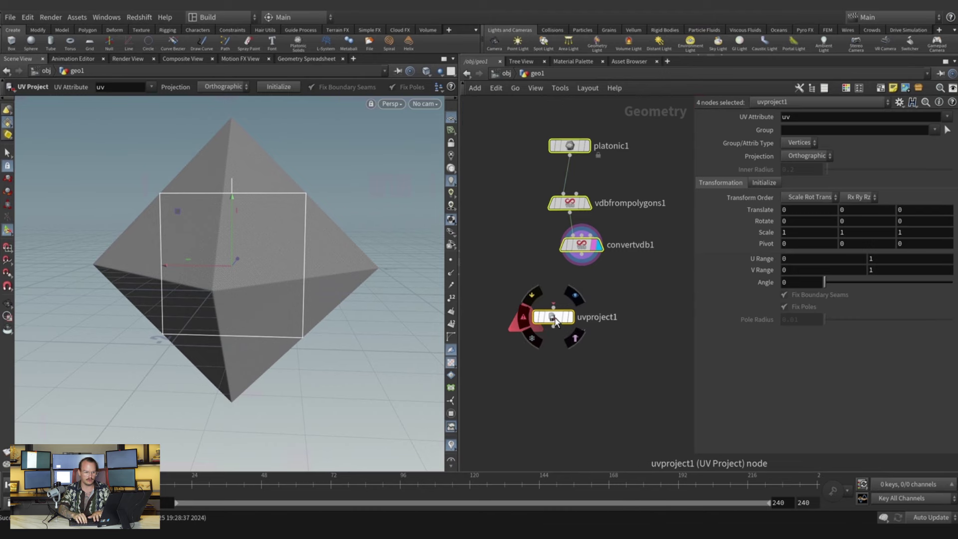
{"action": "key", "text": "Tab"}
{"action": "type", "text": "uvte"}
{"action": "key", "text": "Return"}
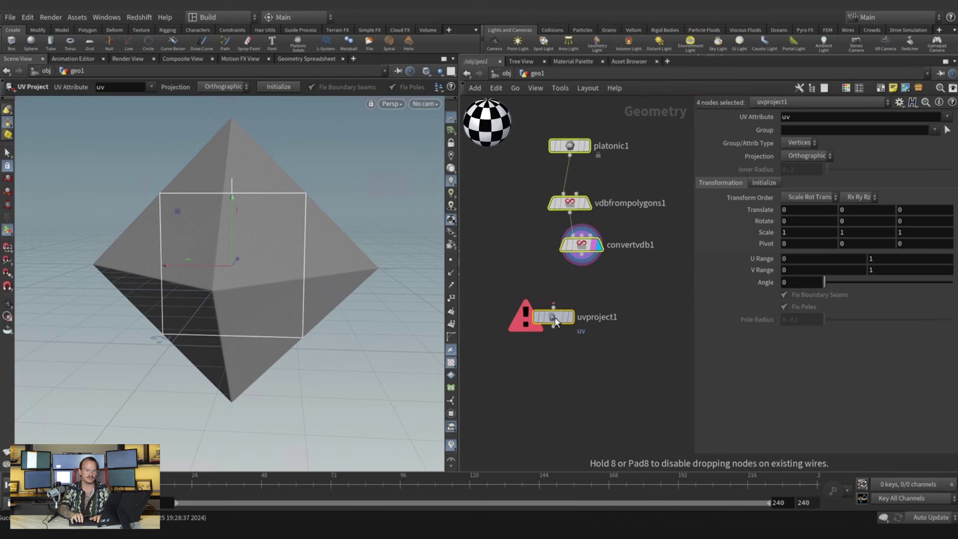
{"action": "left_click", "coordinate": [635, 288]}
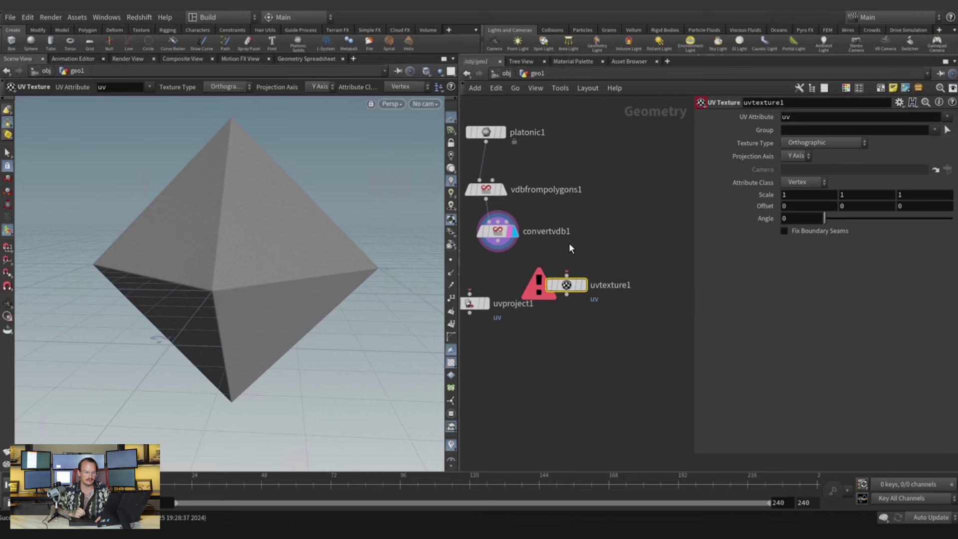
{"action": "left_click", "coordinate": [565, 273]}
{"action": "left_click_drag", "start_coordinate": [569, 287], "coordinate": [591, 278]}
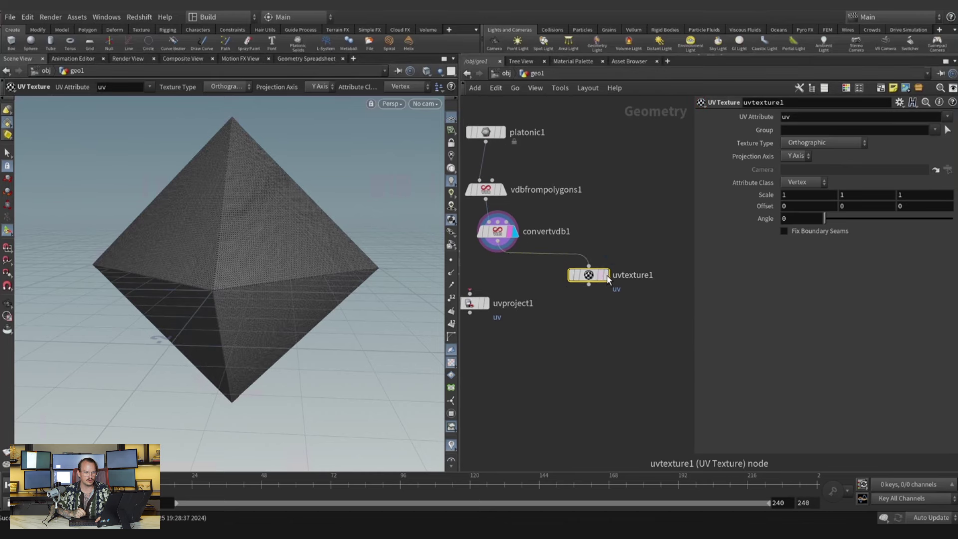
{"action": "left_click", "coordinate": [606, 277]}
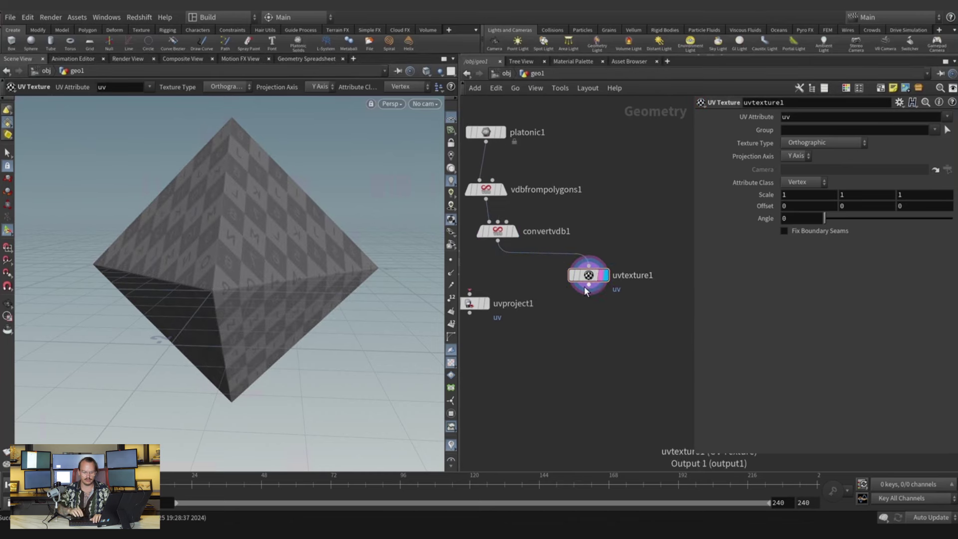
Add a UV Quick Shade node after the UV Texture node and display it.
{"action": "key", "text": "Tab"}
{"action": "type", "text": "uvqu"}
{"action": "key", "text": "Return"}
{"action": "left_click", "coordinate": [583, 295]}
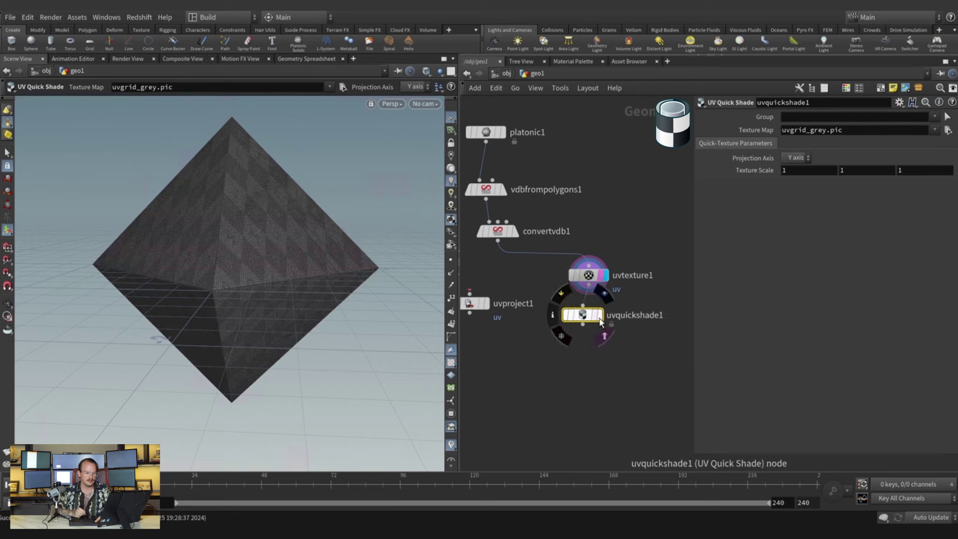
{"action": "left_click", "coordinate": [599, 315]}
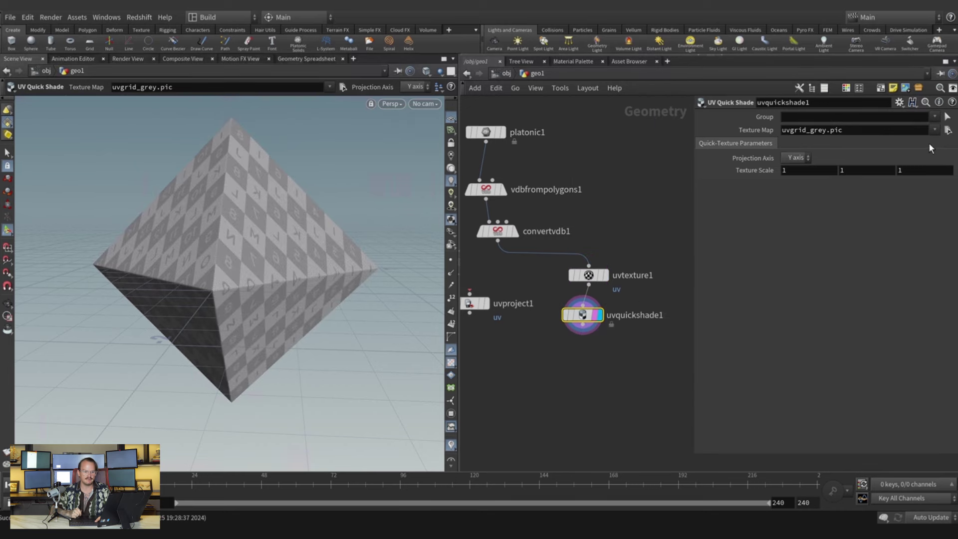
Set the UV Quick Shade texture map to $HIP/metal_corroded_vbuifjj/vbuifjj_4K_Albedo.jpg and inspect the texture on the octahedron.
{"action": "left_click", "coordinate": [948, 131]}
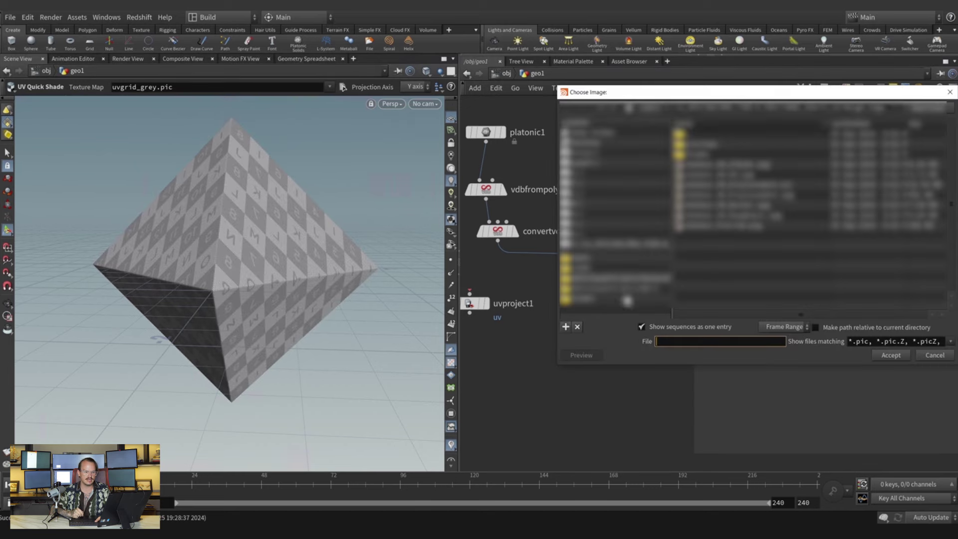
{"action": "left_click", "coordinate": [622, 259]}
{"action": "double_click", "coordinate": [725, 146]}
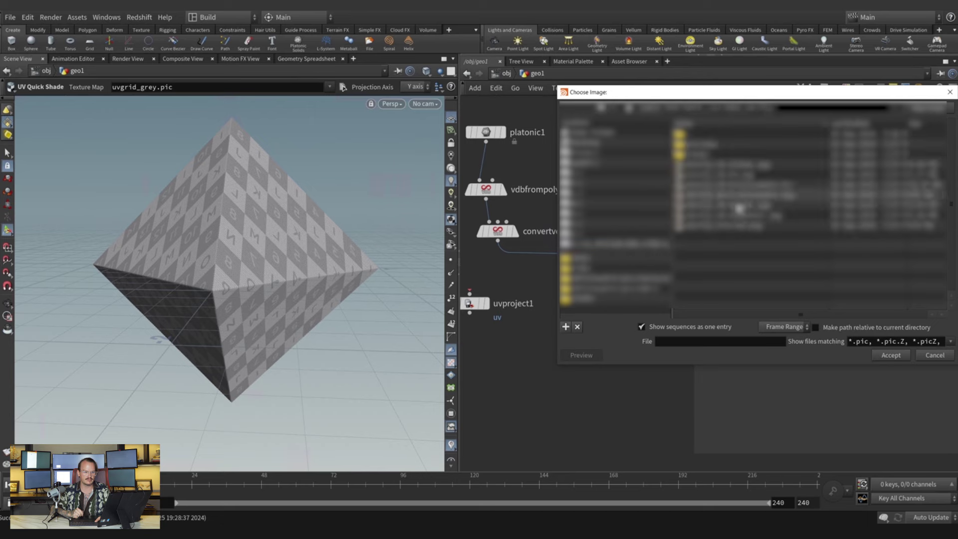
{"action": "double_click", "coordinate": [762, 173]}
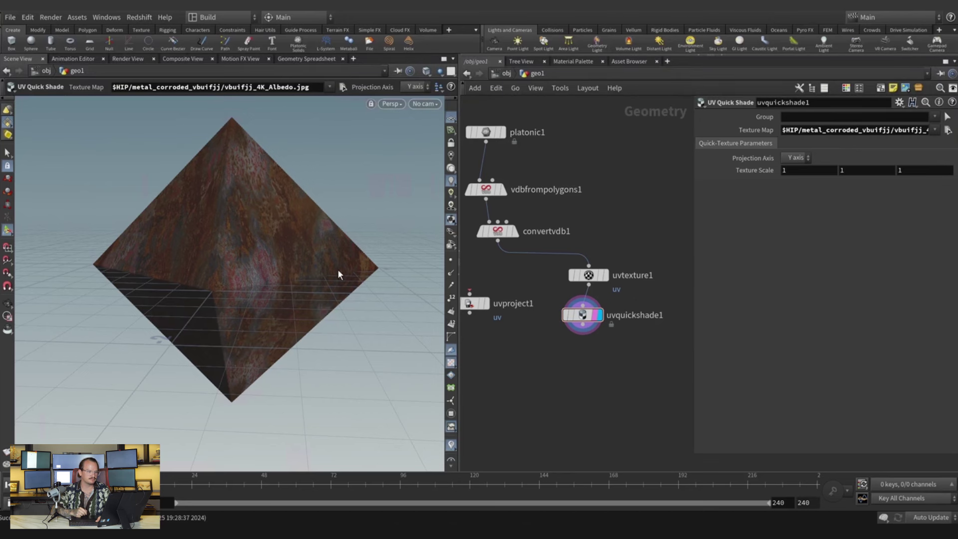
{"action": "key", "text": "Escape"}
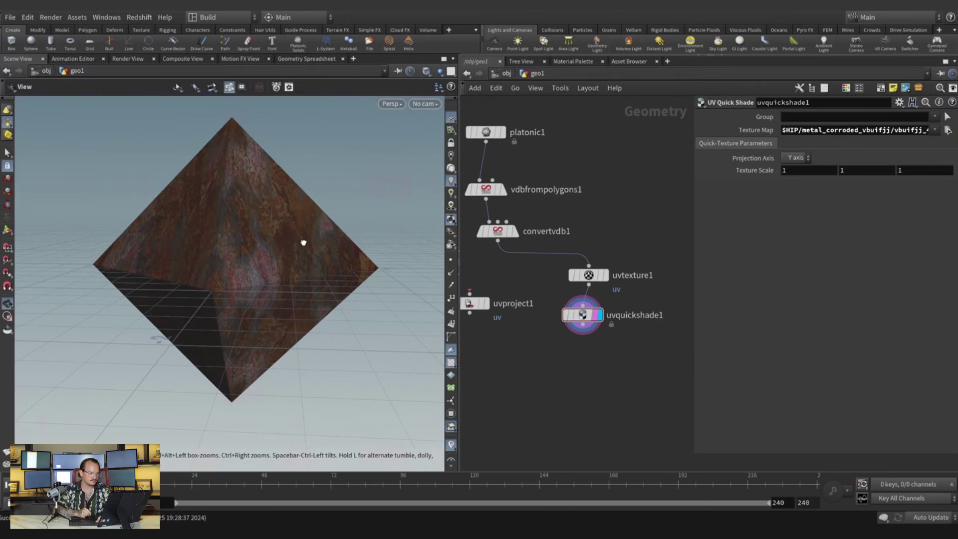
{"action": "left_click_drag", "start_coordinate": [301, 242], "coordinate": [357, 293]}
{"action": "key", "text": "Return"}
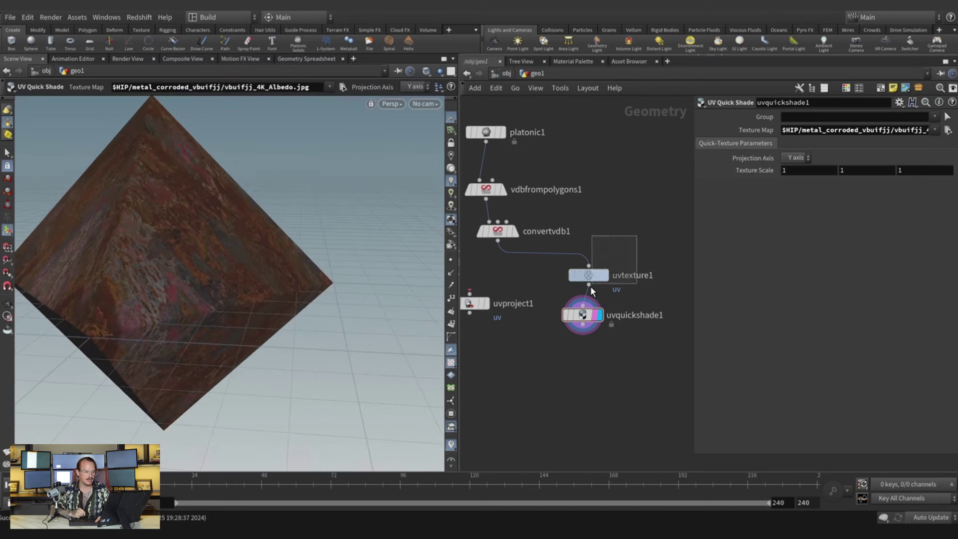
Set the UV Texture node's texture type to Polar and inspect the projection on the octahedron.
{"action": "left_click_drag", "start_coordinate": [591, 286], "coordinate": [592, 287]}
{"action": "left_click", "coordinate": [793, 142]}
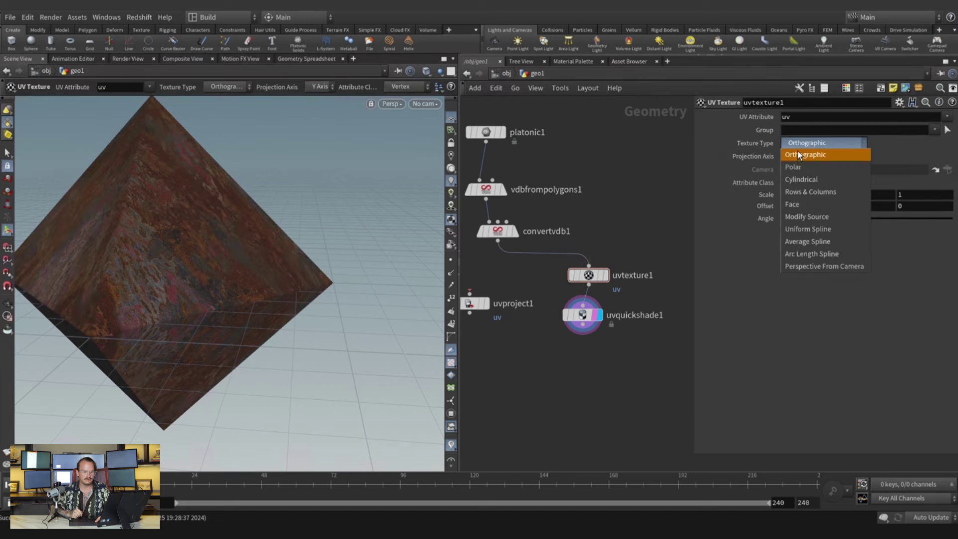
{"action": "left_click", "coordinate": [799, 169]}
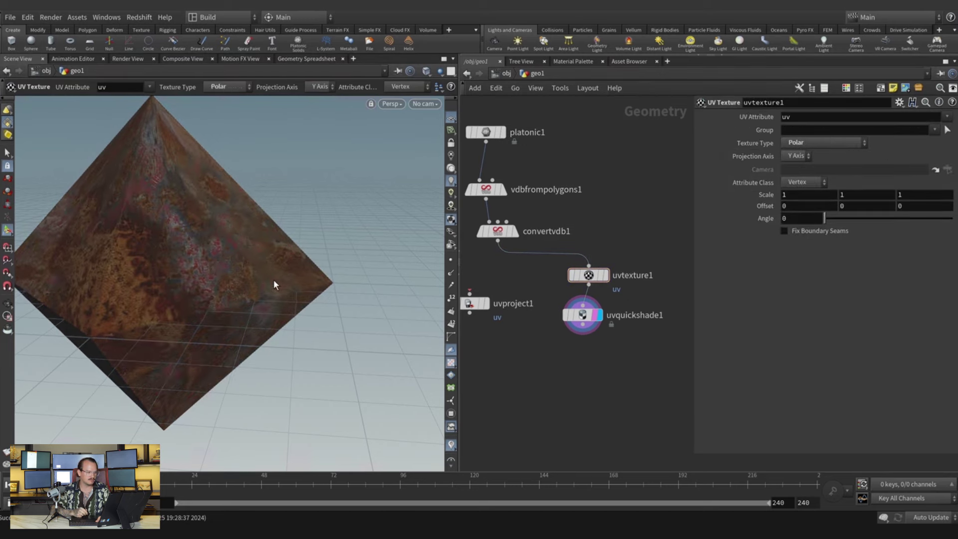
{"action": "key", "text": "Escape"}
{"action": "left_click_drag", "start_coordinate": [274, 285], "coordinate": [274, 248]}
{"action": "key", "text": "Return"}
Move the unconnected UV Project node out of the way to clear space below the Convert VDB node.
{"action": "middle_click_drag", "start_coordinate": [582, 315], "coordinate": [610, 249]}
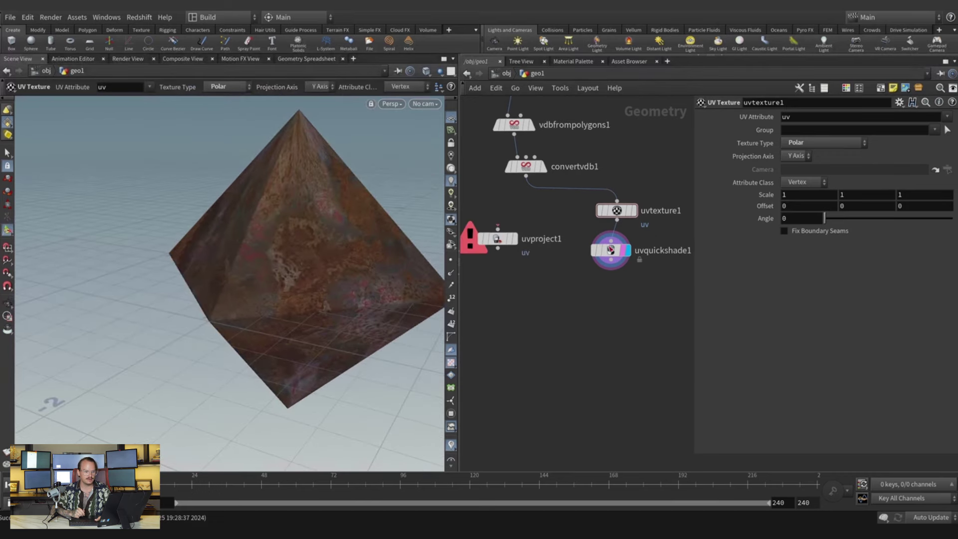
{"action": "middle_click_drag", "start_coordinate": [542, 272], "coordinate": [559, 286]}
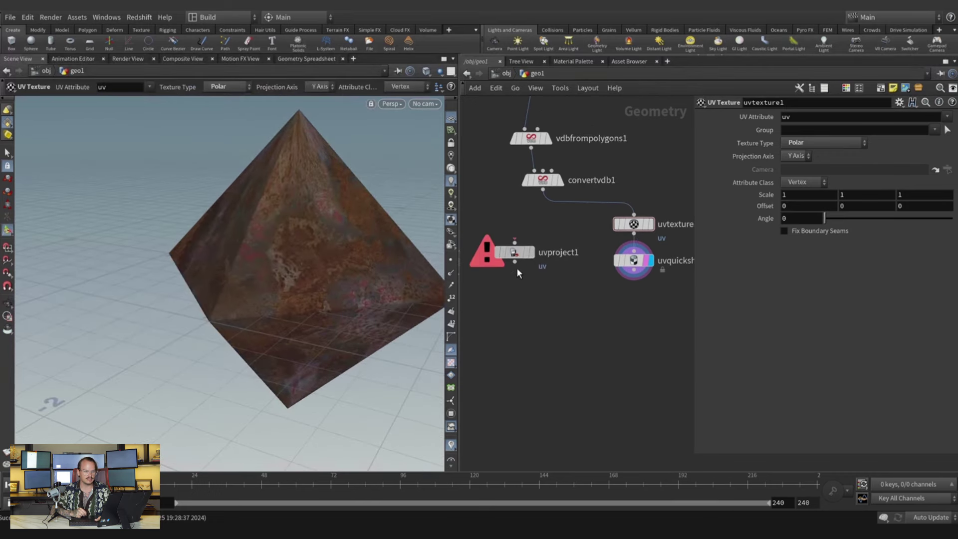
{"action": "left_click_drag", "start_coordinate": [515, 253], "coordinate": [480, 318]}
Add an Attribute from Map node fed directly by the Convert VDB node and display it.
{"action": "key", "text": "Tab"}
{"action": "type", "text": "atmap"}
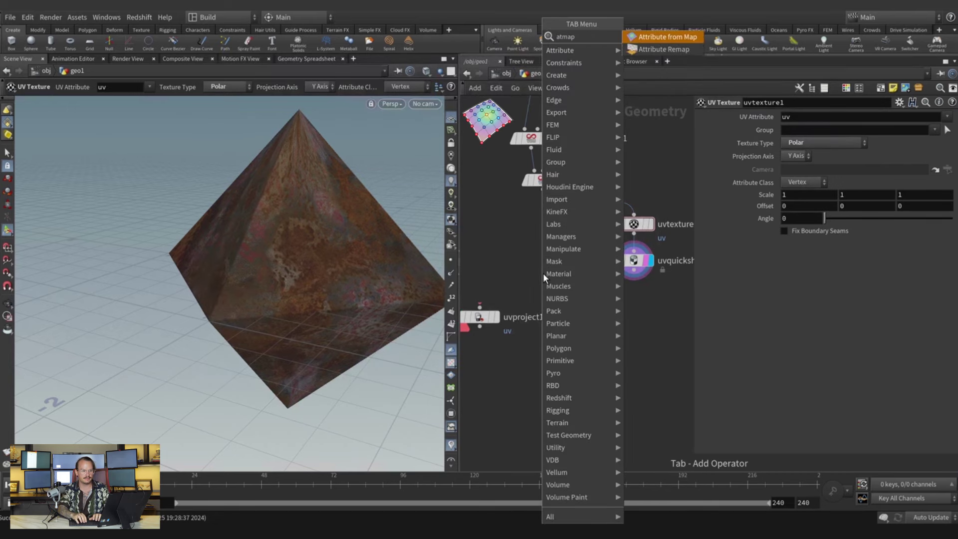
{"action": "key", "text": "Return"}
{"action": "left_click", "coordinate": [543, 273]}
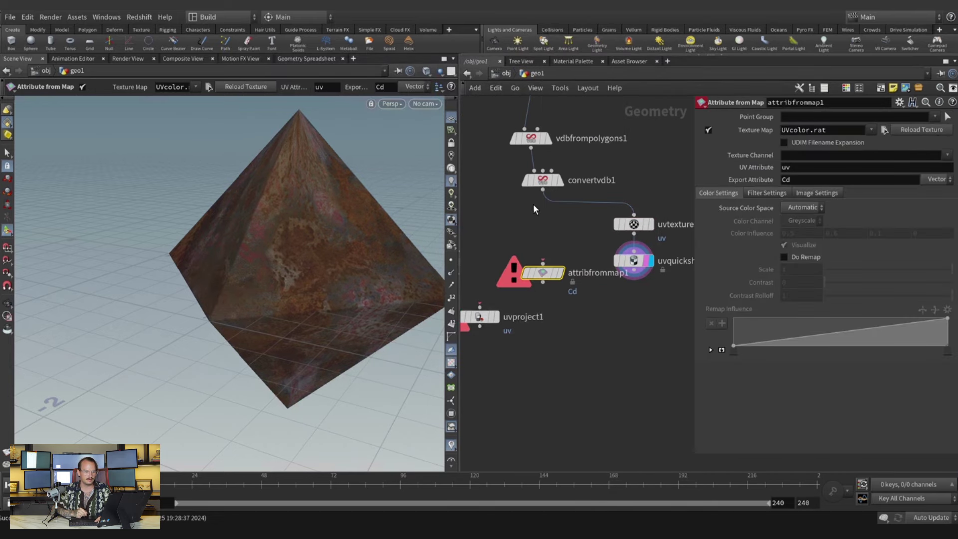
{"action": "left_click_drag", "start_coordinate": [543, 190], "coordinate": [543, 265]}
{"action": "left_click", "coordinate": [559, 273]}
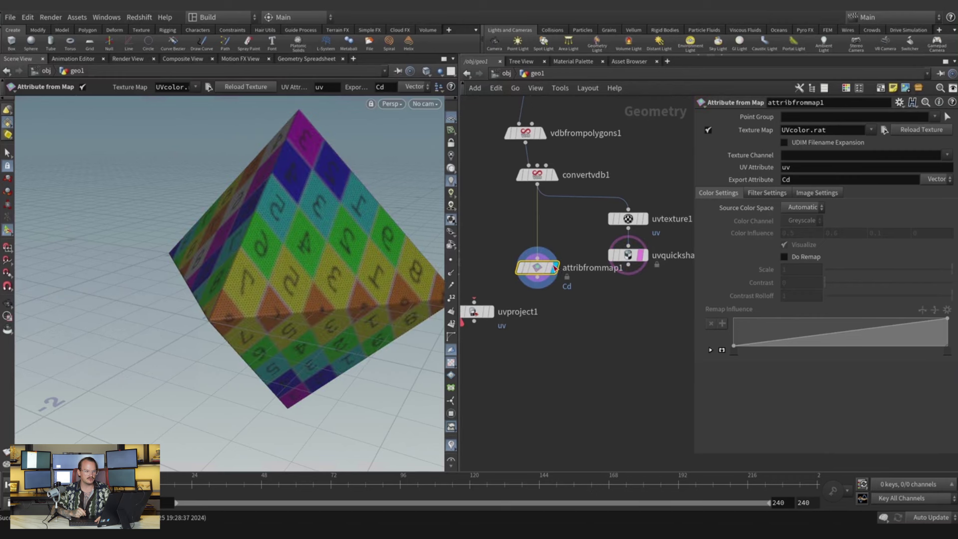
Copy the UV Quick Shade texture map path into the Attribute from Map node's texture map and inspect the metal texture.
{"action": "left_click", "coordinate": [634, 261]}
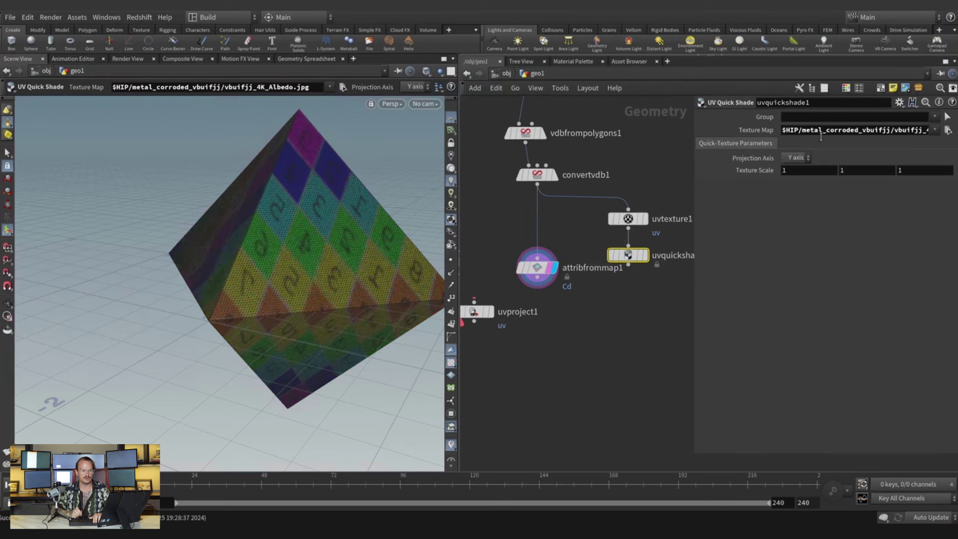
{"action": "key", "text": "ctrl+a"}
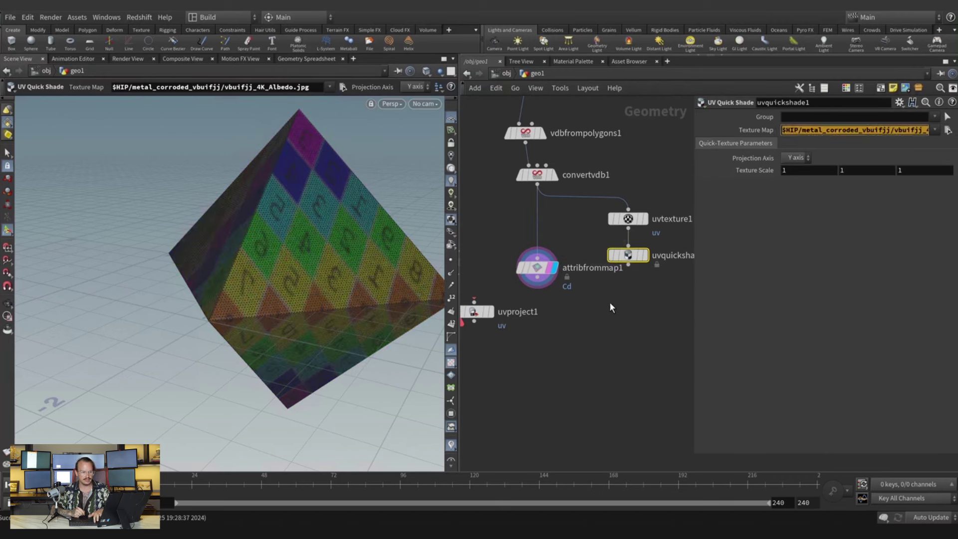
{"action": "left_click", "coordinate": [538, 267]}
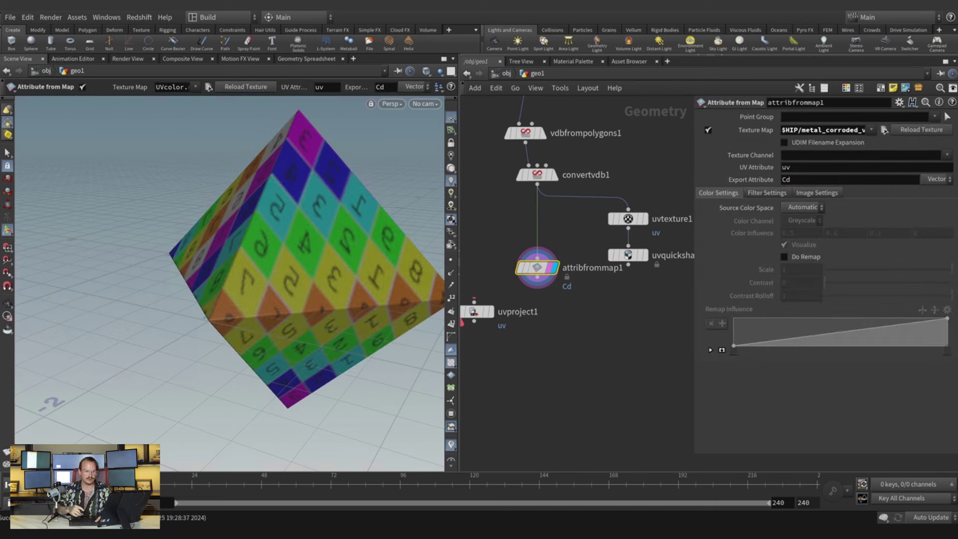
{"action": "scroll", "coordinate": [609, 294], "scroll_direction": "down", "scroll_amount": 1}
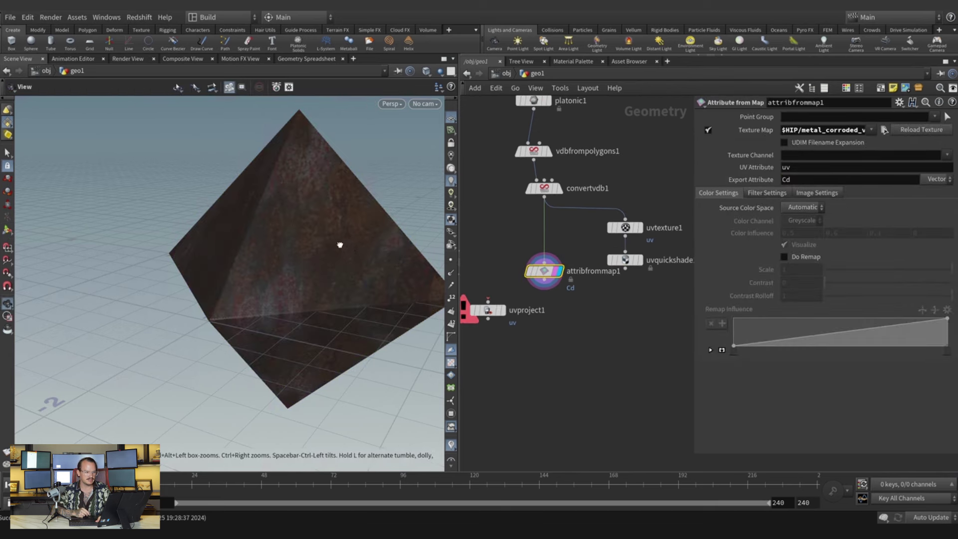
{"action": "left_click_drag", "start_coordinate": [340, 245], "coordinate": [376, 272], "text": "alt"}
{"action": "key", "text": "Return"}
{"action": "scroll", "coordinate": [604, 319], "scroll_direction": "down", "scroll_amount": 1}
{"action": "middle_click_drag", "start_coordinate": [580, 334], "coordinate": [611, 315]}
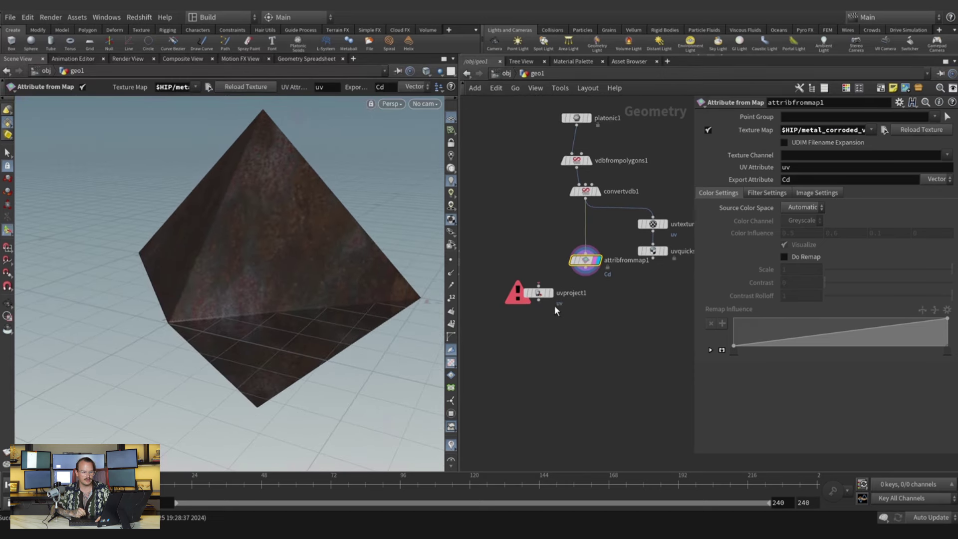
Move the UV Project node aside and shift the Attribute from Map node further down the network.
{"action": "left_click_drag", "start_coordinate": [541, 294], "coordinate": [514, 252]}
{"action": "left_click_drag", "start_coordinate": [584, 264], "coordinate": [553, 321]}
{"action": "middle_click_drag", "start_coordinate": [565, 340], "coordinate": [570, 315]}
{"action": "middle_click_drag", "start_coordinate": [554, 352], "coordinate": [549, 326]}
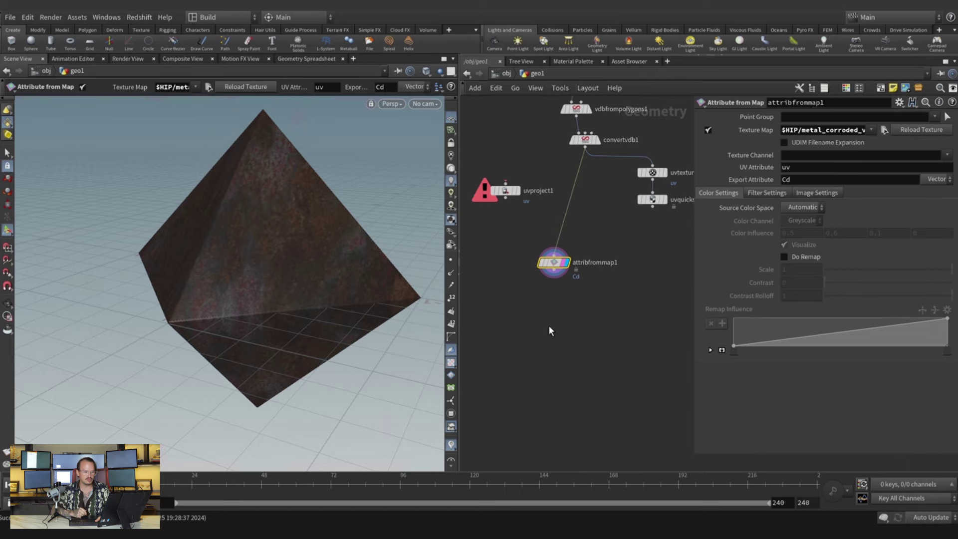
Add an Attribute VOP node directly after the Attribute from Map node, display it and enter its network.
{"action": "scroll", "coordinate": [559, 343], "scroll_direction": "up", "scroll_amount": 1}
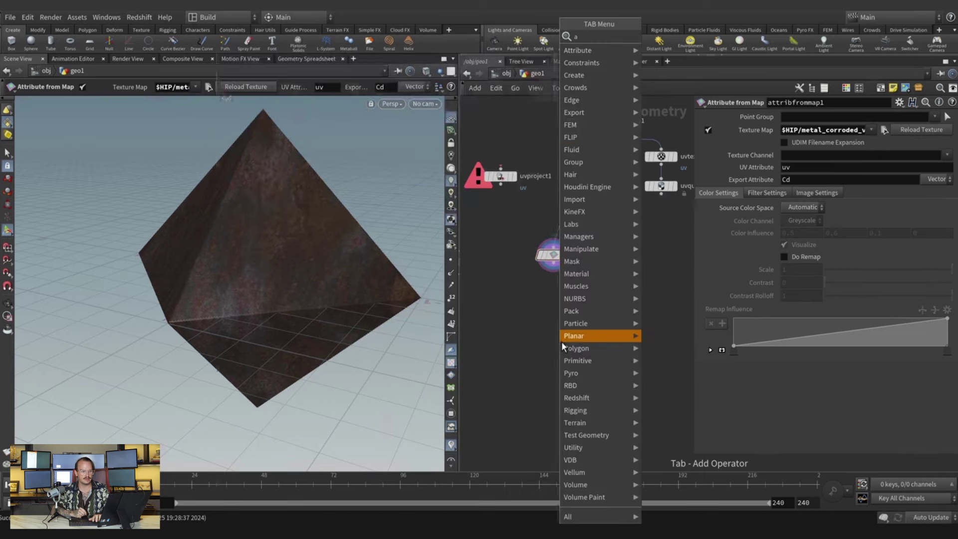
{"action": "key", "text": "Tab"}
{"action": "type", "text": "atv"}
{"action": "left_click", "coordinate": [685, 38]}
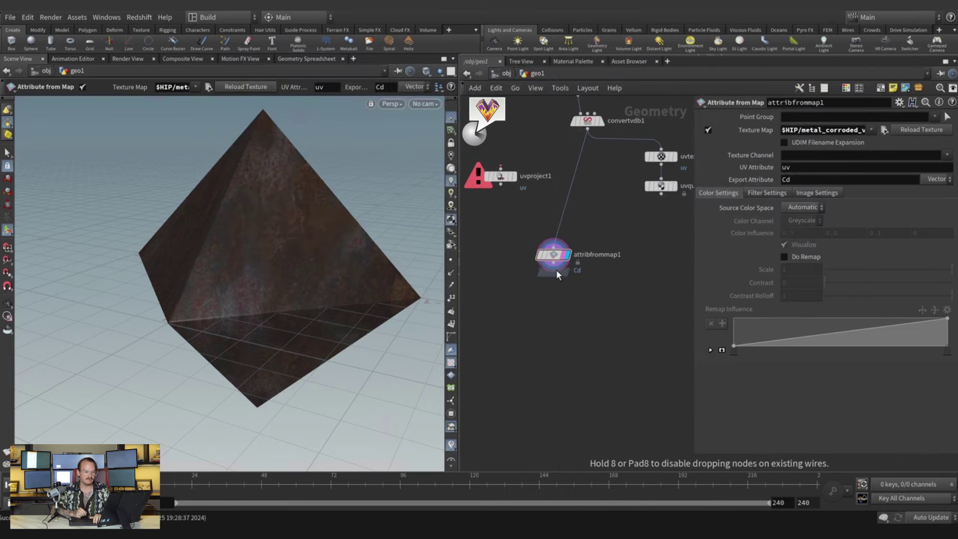
{"action": "left_click", "coordinate": [556, 293]}
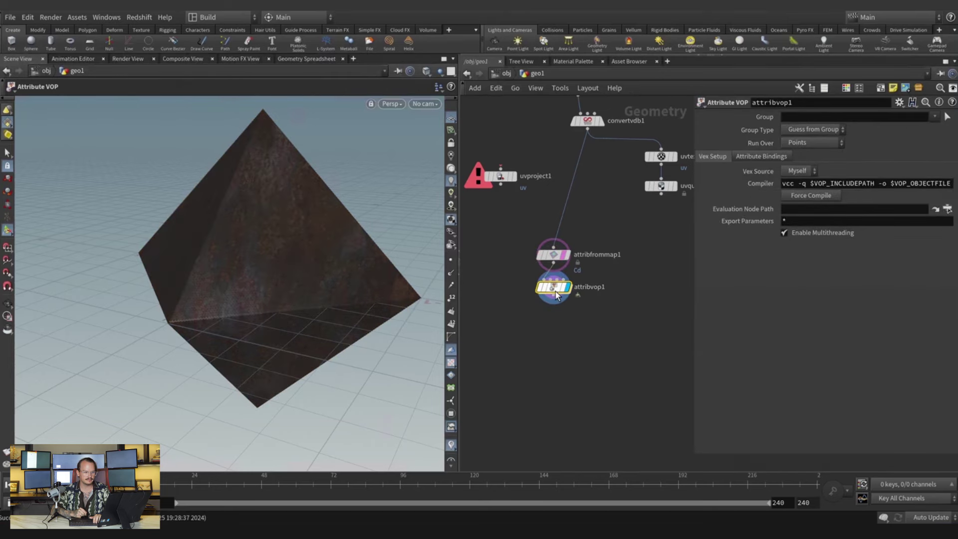
{"action": "double_click", "coordinate": [555, 290]}
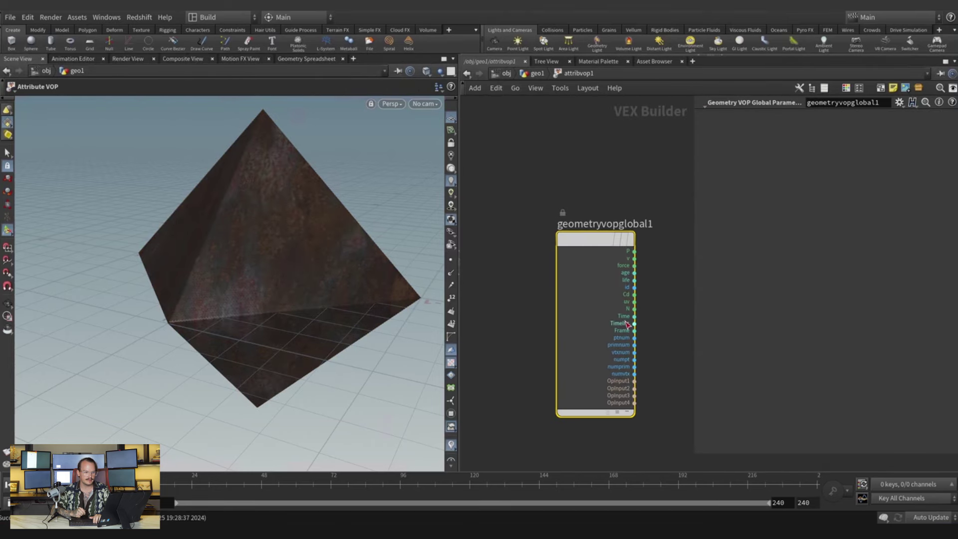
Widen the network view and move the global parameters node away from the output node to make space.
{"action": "left_click_drag", "start_coordinate": [462, 238], "coordinate": [342, 238]}
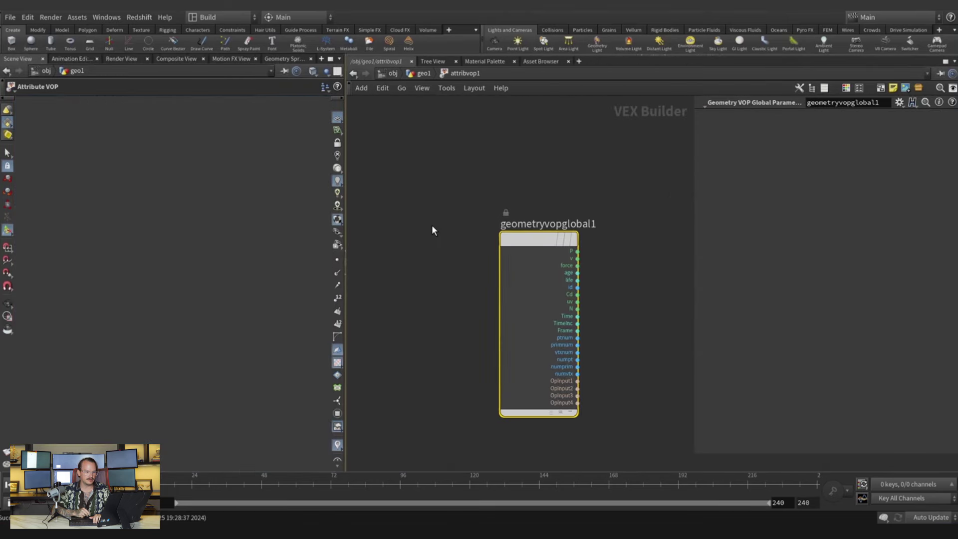
{"action": "left_click_drag", "start_coordinate": [628, 167], "coordinate": [642, 220]}
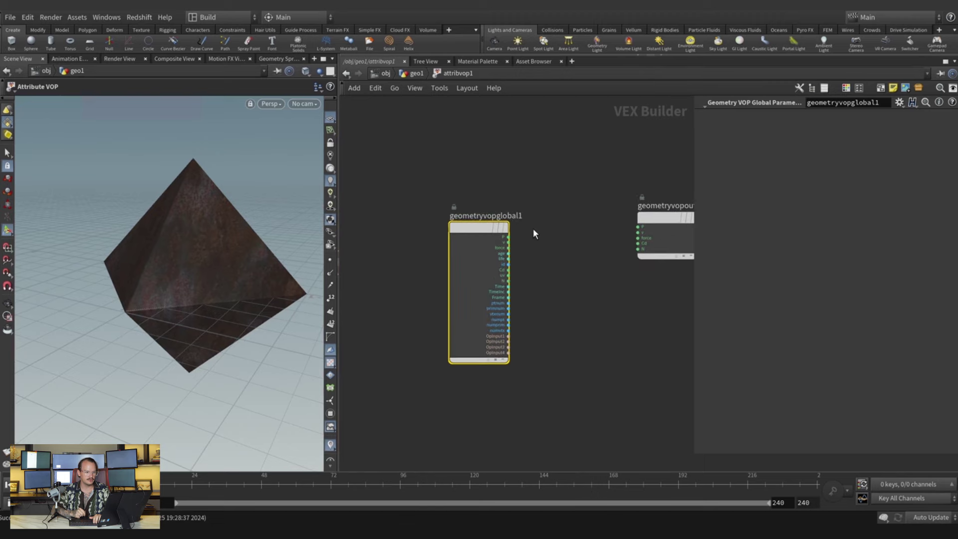
{"action": "left_click_drag", "start_coordinate": [479, 227], "coordinate": [411, 203]}
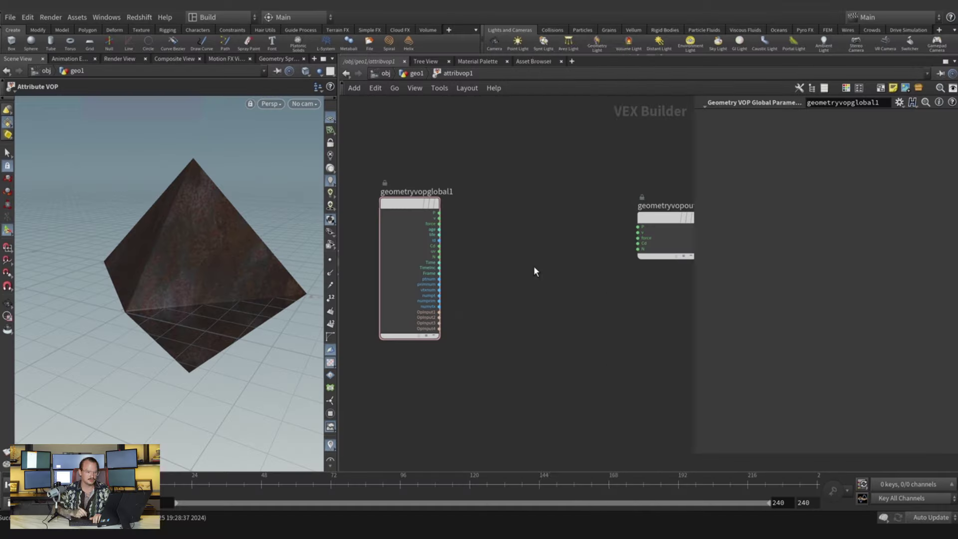
Add an Add node and a Multiply node between the global parameters and output nodes, with Add above Multiply.
{"action": "key", "text": "Tab"}
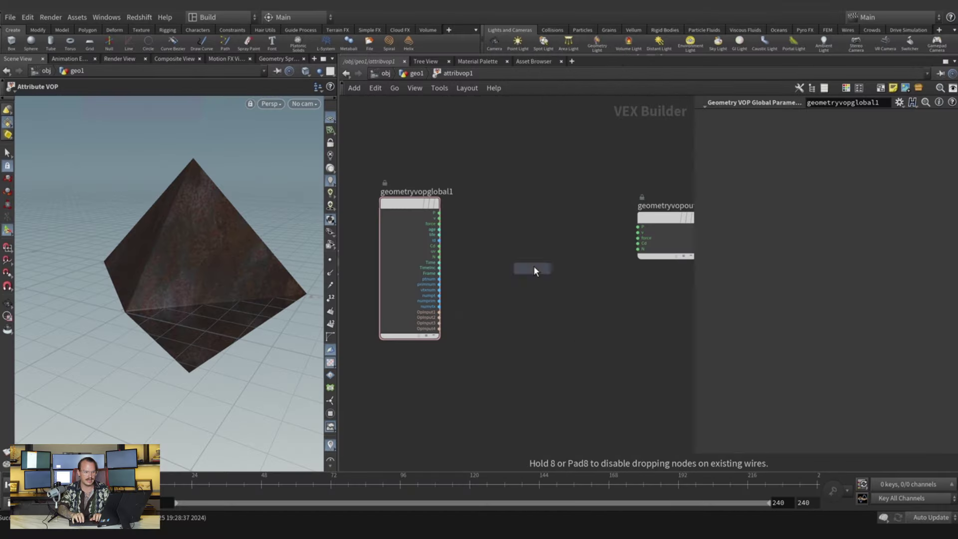
{"action": "left_click", "coordinate": [534, 265]}
{"action": "key", "text": "Tab"}
{"action": "key", "text": "Escape"}
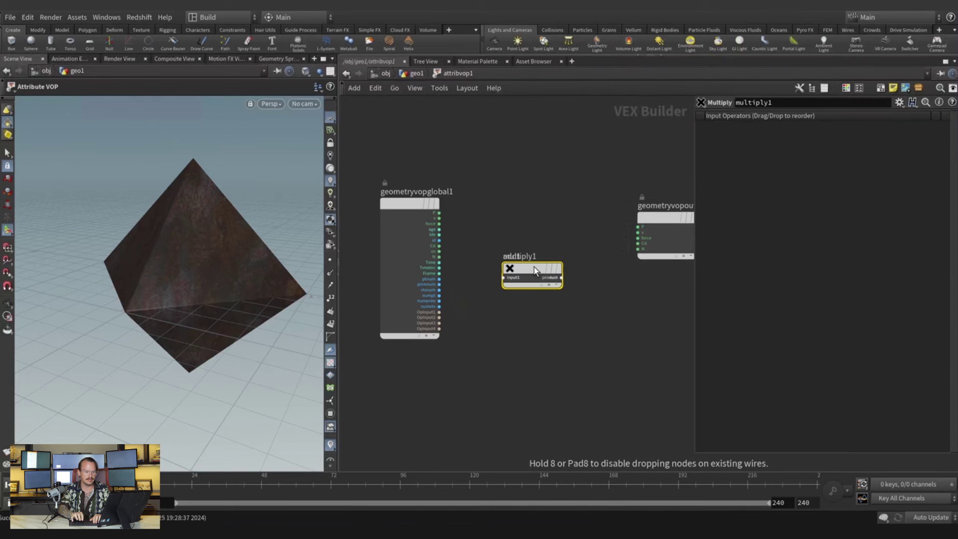
{"action": "left_click_drag", "start_coordinate": [531, 267], "coordinate": [531, 343]}
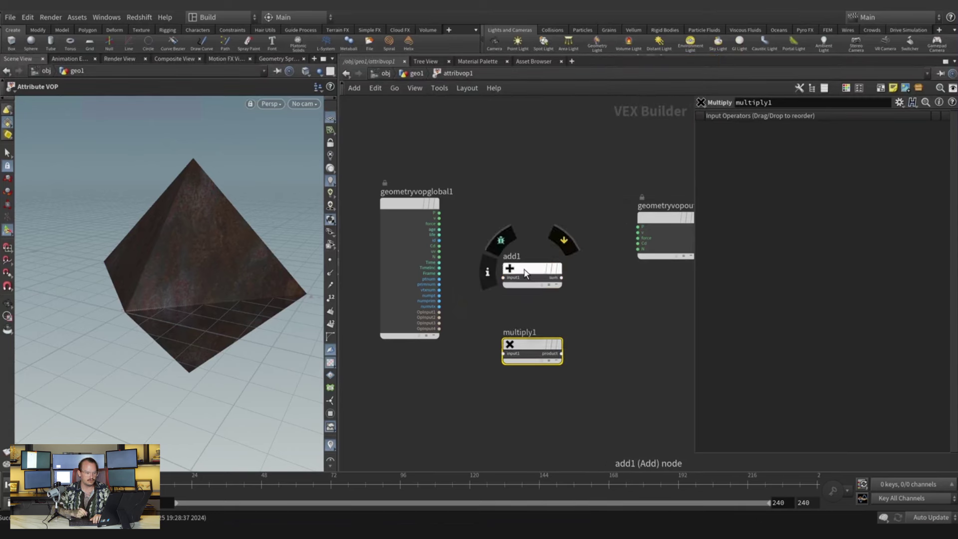
{"action": "left_click_drag", "start_coordinate": [525, 271], "coordinate": [531, 211]}
Wire P from the global parameters through the Add node into the output node's P.
{"action": "scroll", "coordinate": [474, 216], "scroll_direction": "up", "scroll_amount": 1}
{"action": "left_click_drag", "start_coordinate": [434, 213], "coordinate": [514, 219]}
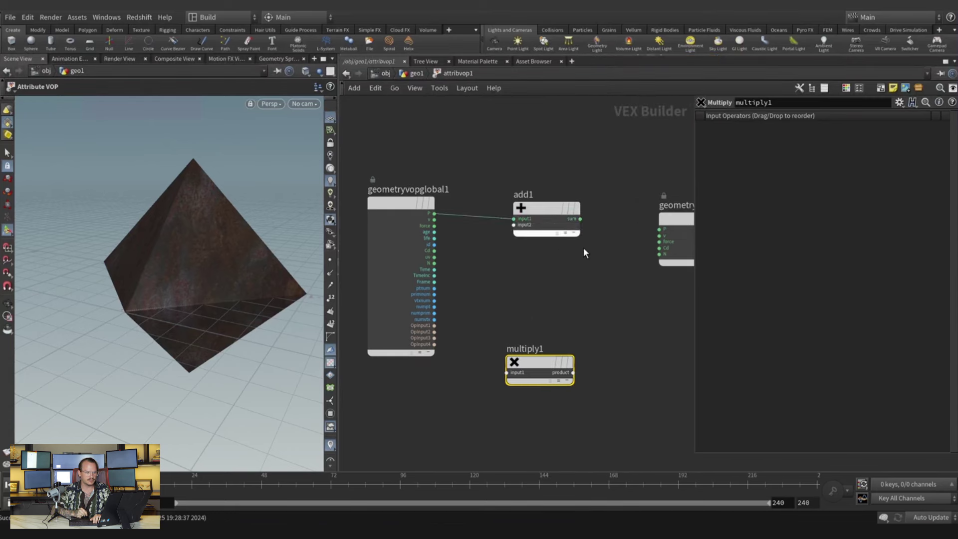
{"action": "middle_click_drag", "start_coordinate": [583, 247], "coordinate": [572, 238]}
{"action": "left_click_drag", "start_coordinate": [627, 220], "coordinate": [648, 220]}
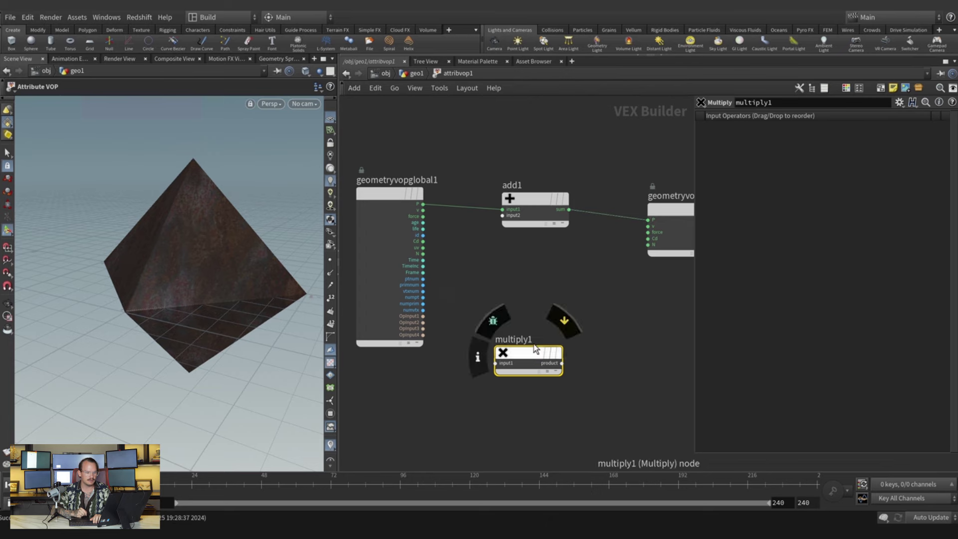
Reposition the Multiply node and add a Turbulent Noise node below it.
{"action": "left_click_drag", "start_coordinate": [507, 360], "coordinate": [539, 332]}
{"action": "key", "text": "Tab"}
{"action": "type", "text": "turb"}
{"action": "key", "text": "Return"}
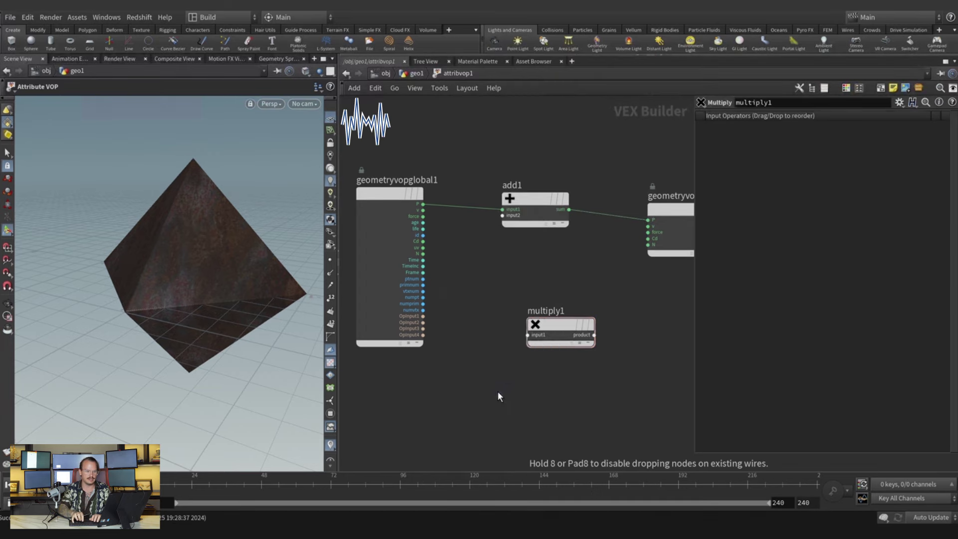
{"action": "left_click", "coordinate": [498, 391]}
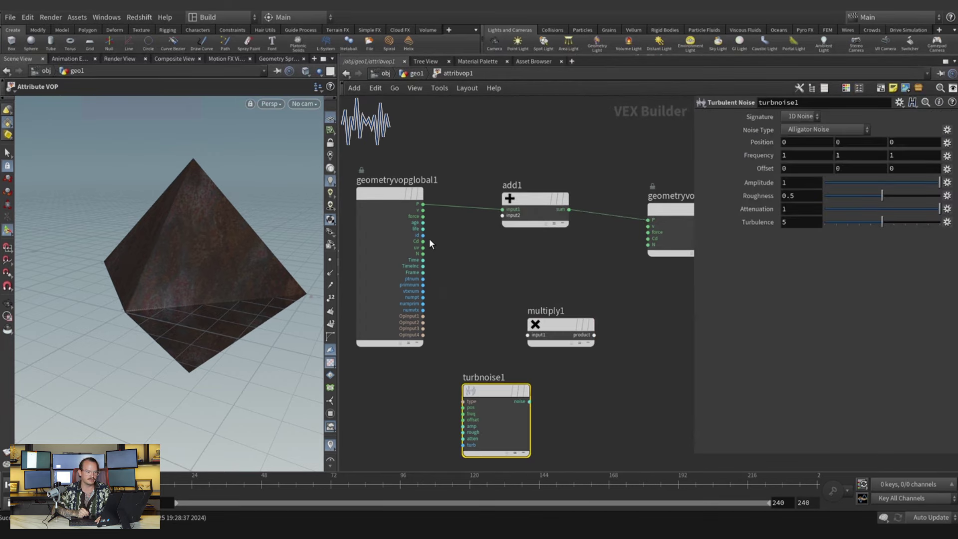
Wire N into the noise position, feed P and the noise into Multiply, and connect the product to Add.
{"action": "left_click", "coordinate": [423, 254]}
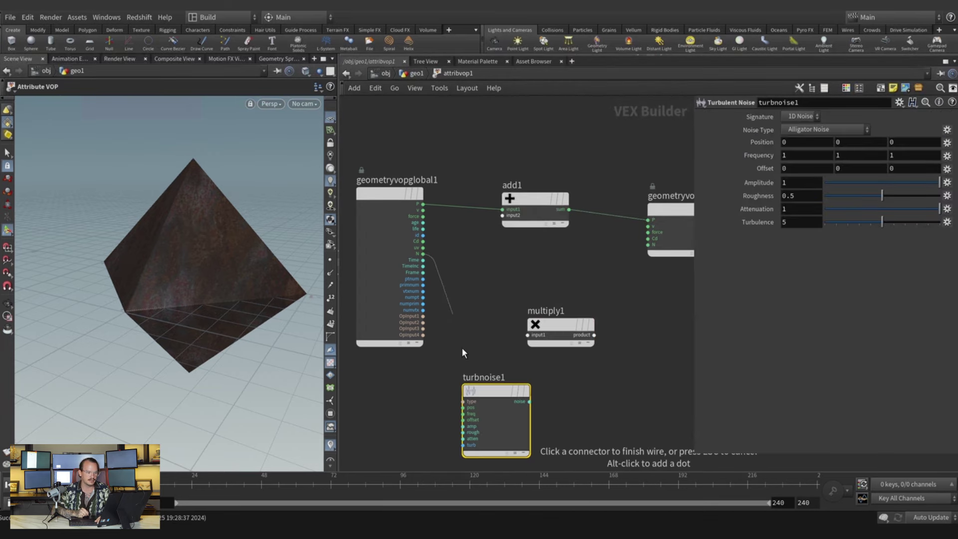
{"action": "left_click", "coordinate": [464, 407]}
{"action": "left_click", "coordinate": [423, 204]}
{"action": "left_click", "coordinate": [527, 335]}
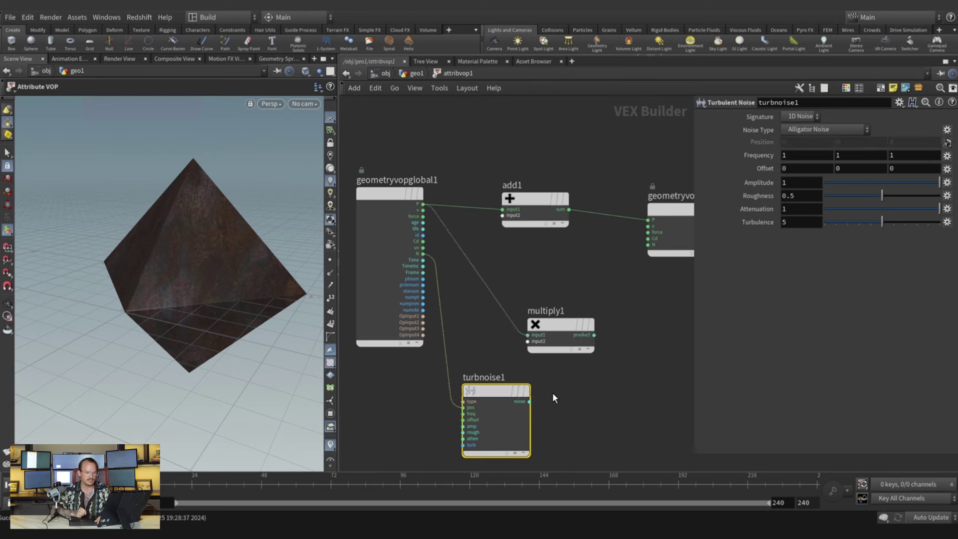
{"action": "left_click", "coordinate": [529, 401]}
{"action": "left_click", "coordinate": [527, 341]}
{"action": "left_click", "coordinate": [594, 335]}
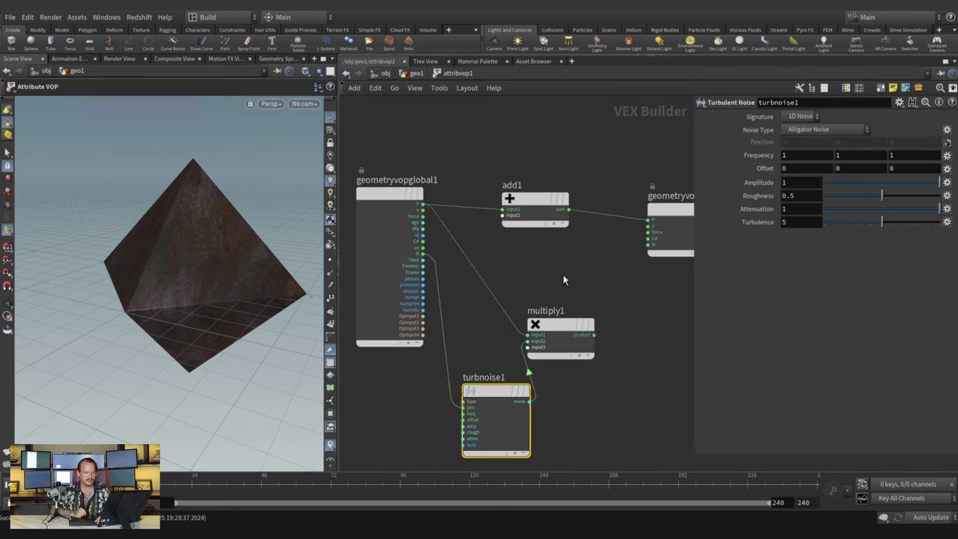
{"action": "left_click", "coordinate": [523, 237]}
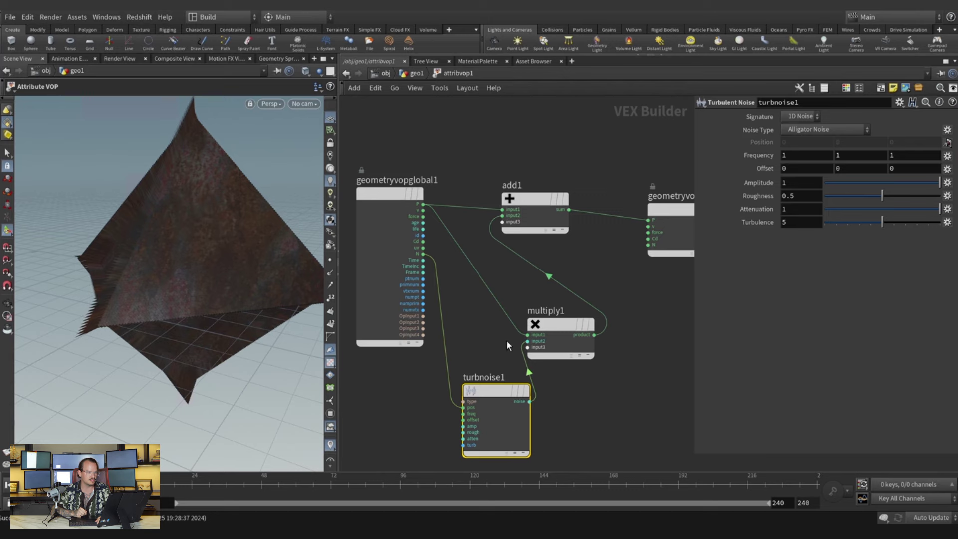
Set the Turbulent Noise signature to 3D Noise and reposition the noise and Multiply nodes.
{"action": "left_click_drag", "start_coordinate": [499, 394], "coordinate": [484, 396]}
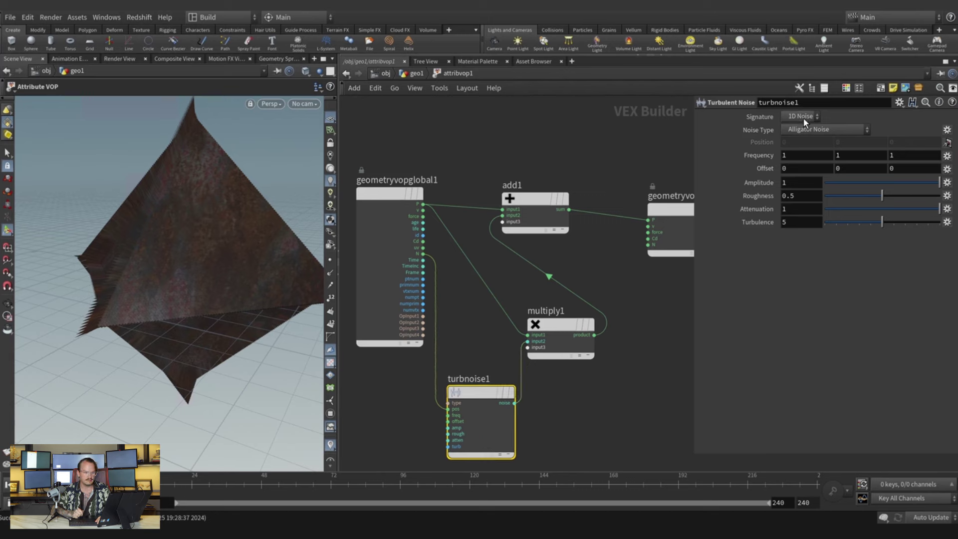
{"action": "left_click", "coordinate": [801, 141]}
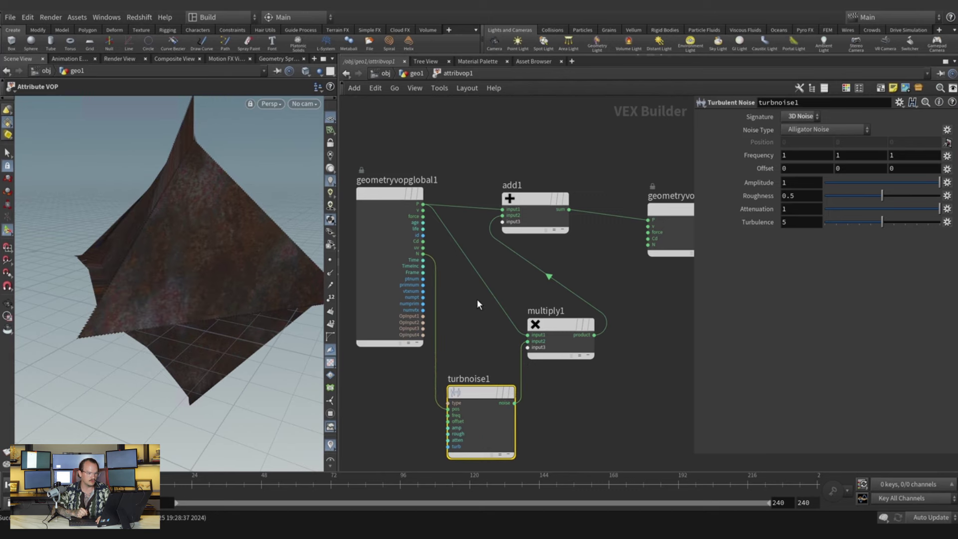
{"action": "middle_click_drag", "start_coordinate": [477, 301], "coordinate": [486, 294]}
{"action": "left_click_drag", "start_coordinate": [489, 386], "coordinate": [503, 382]}
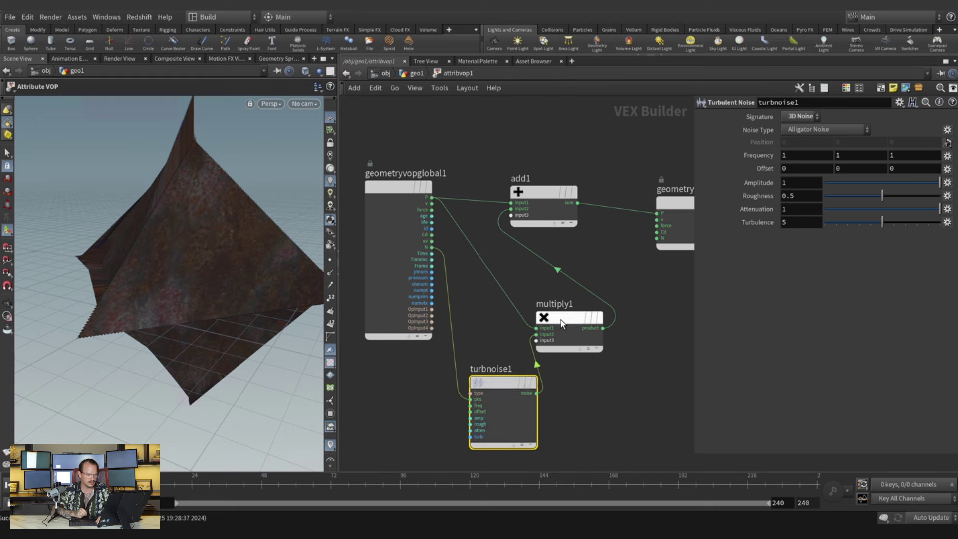
{"action": "left_click_drag", "start_coordinate": [561, 320], "coordinate": [550, 282]}
{"action": "scroll", "coordinate": [238, 259], "scroll_direction": "down", "scroll_amount": 2}
{"action": "left_click_drag", "start_coordinate": [237, 259], "coordinate": [296, 262], "text": "alt"}
{"action": "scroll", "coordinate": [470, 261], "scroll_direction": "up", "scroll_amount": 3}
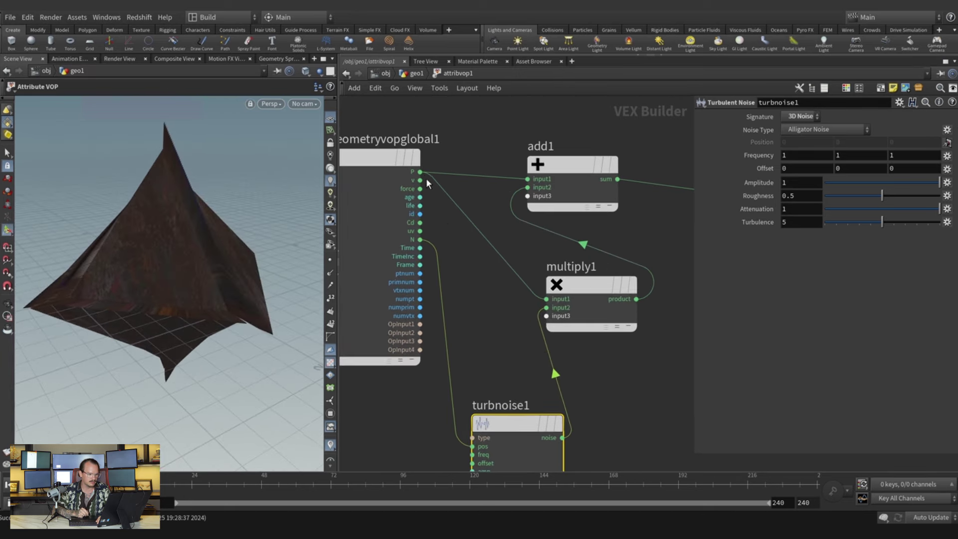
Connect P instead of N to the Turbulent Noise position input and inspect the displaced octahedron.
{"action": "middle_click_drag", "start_coordinate": [464, 323], "coordinate": [458, 251]}
{"action": "left_click_drag", "start_coordinate": [413, 99], "coordinate": [504, 330]}
{"action": "left_click_drag", "start_coordinate": [180, 274], "coordinate": [284, 277], "text": "alt"}
{"action": "right_click_drag", "start_coordinate": [174, 280], "coordinate": [201, 261]}
{"action": "left_click_drag", "start_coordinate": [201, 261], "coordinate": [215, 304]}
{"action": "scroll", "coordinate": [446, 292], "scroll_direction": "down", "scroll_amount": 3}
{"action": "scroll", "coordinate": [446, 292], "scroll_direction": "down", "scroll_amount": 1}
{"action": "middle_click_drag", "start_coordinate": [447, 291], "coordinate": [512, 272]}
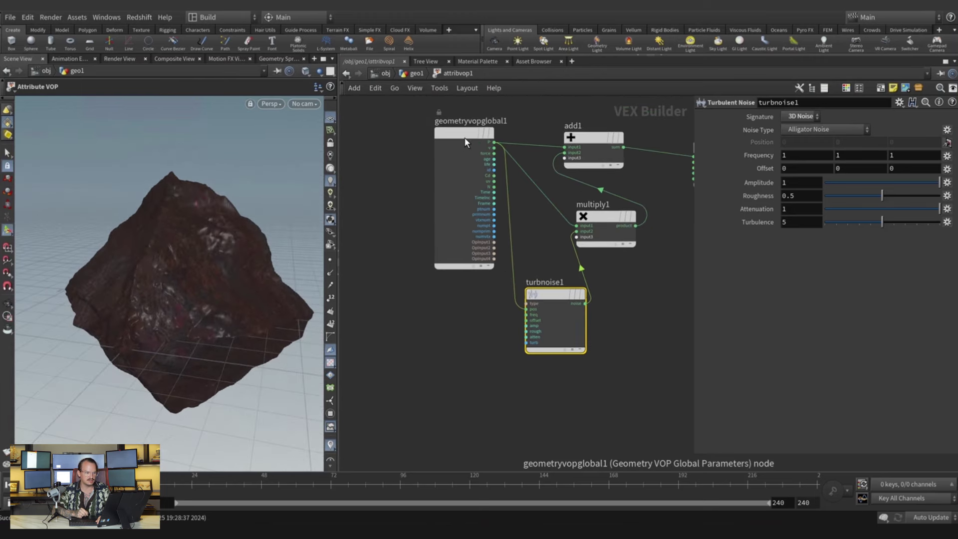
Spread out the global parameters, Turbulent Noise, Multiply and Add nodes so their wires are easy to follow.
{"action": "left_click_drag", "start_coordinate": [465, 137], "coordinate": [383, 150]}
{"action": "left_click_drag", "start_coordinate": [552, 298], "coordinate": [502, 310]}
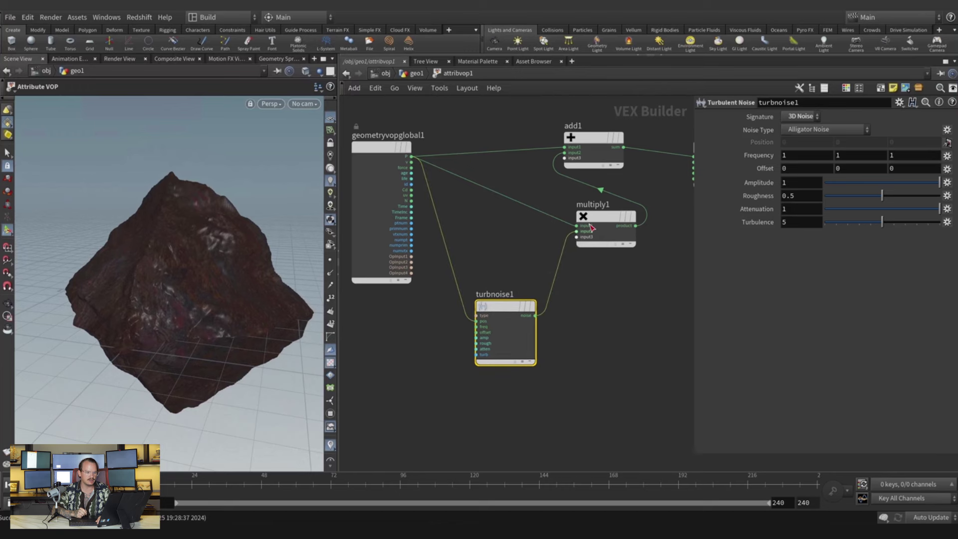
{"action": "left_click_drag", "start_coordinate": [583, 235], "coordinate": [570, 250]}
{"action": "left_click_drag", "start_coordinate": [583, 147], "coordinate": [623, 157]}
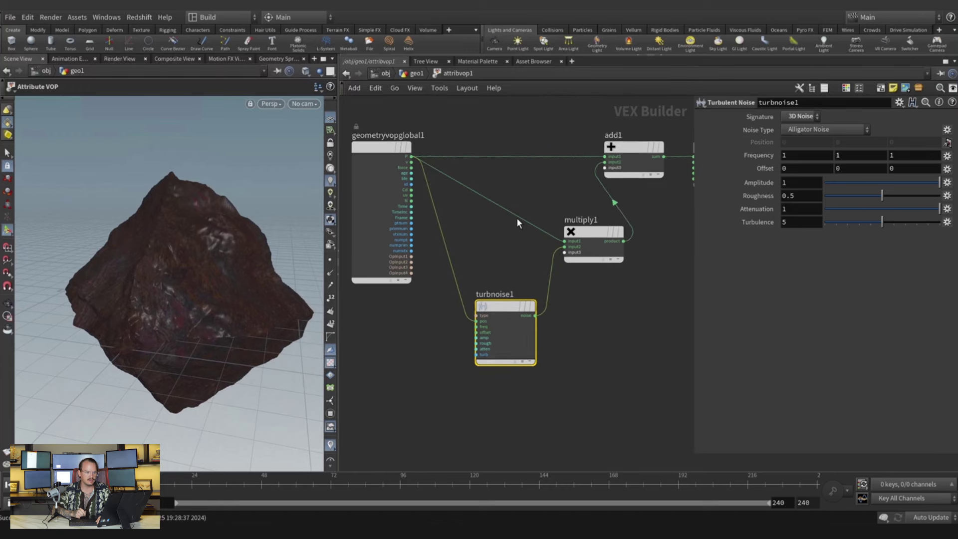
{"action": "middle_click_drag", "start_coordinate": [490, 251], "coordinate": [531, 235]}
{"action": "right_click_drag", "start_coordinate": [514, 236], "coordinate": [524, 339]}
{"action": "middle_click_drag", "start_coordinate": [505, 368], "coordinate": [493, 320]}
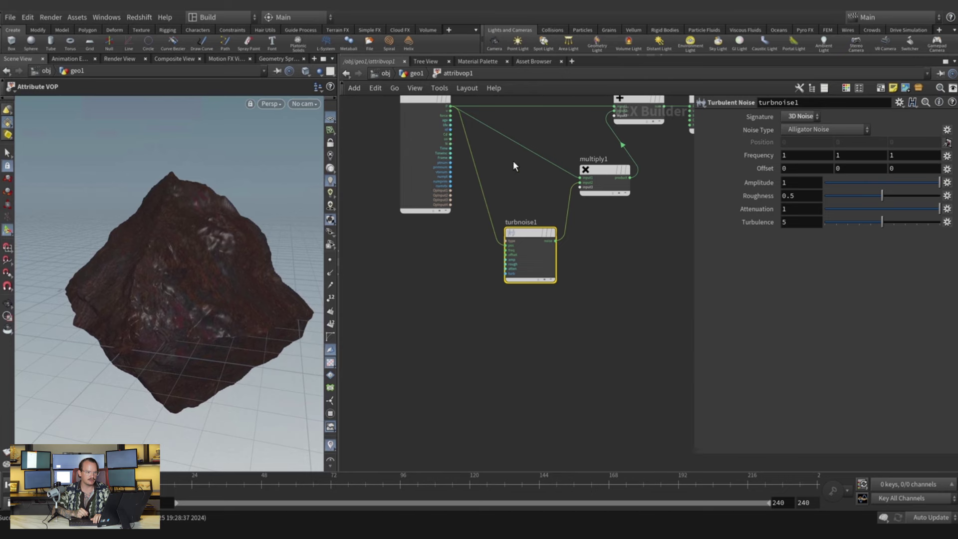
{"action": "middle_click_drag", "start_coordinate": [499, 170], "coordinate": [462, 215]}
Add a Ramp Parameter node to the VOP network beside the Turbulent Noise node.
{"action": "key", "text": "Tab"}
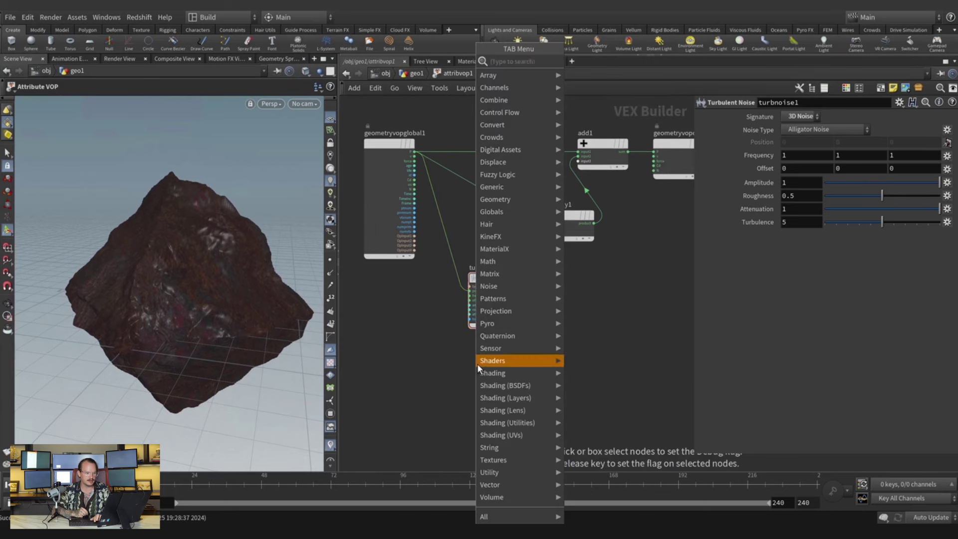
{"action": "type", "text": "ram"}
{"action": "left_click", "coordinate": [603, 290]}
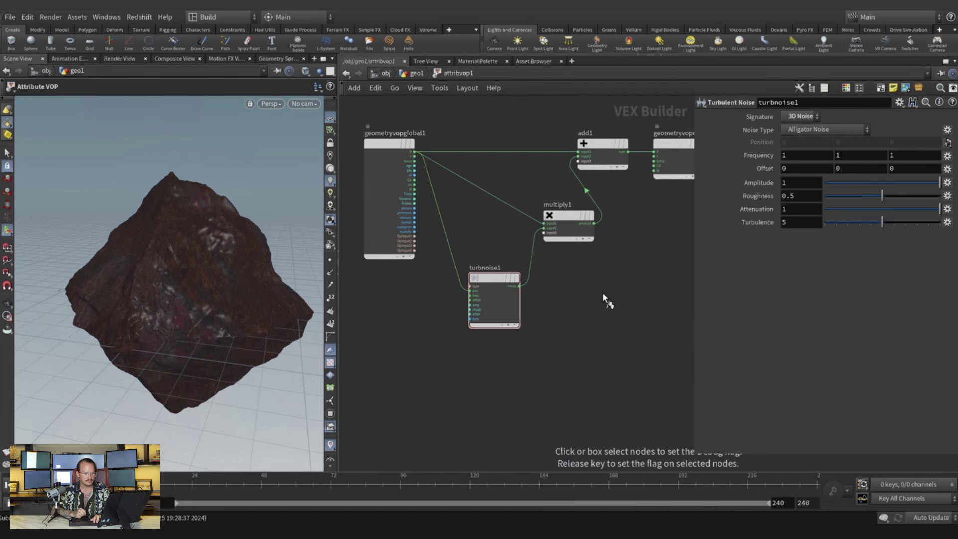
{"action": "key", "text": "Tab"}
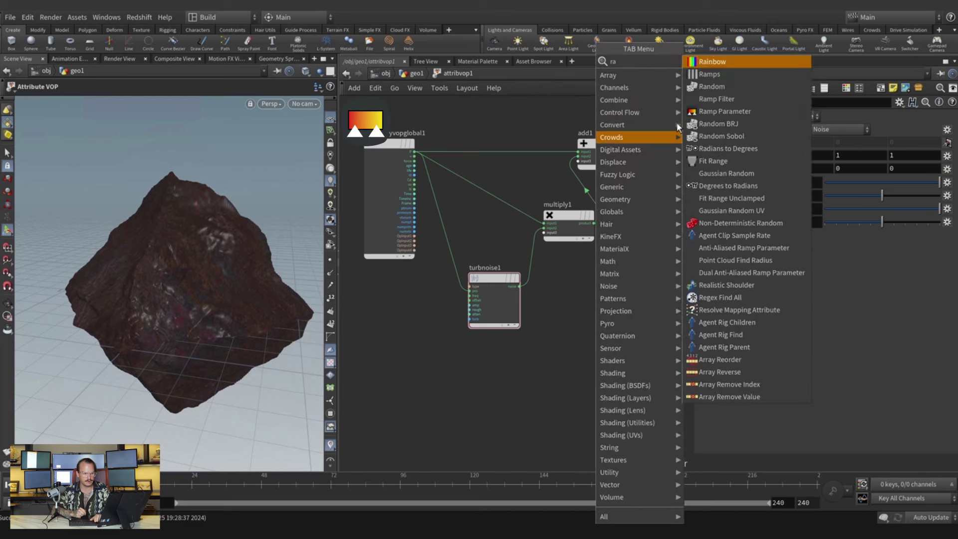
{"action": "type", "text": "ra"}
{"action": "left_click", "coordinate": [724, 112]}
{"action": "left_click", "coordinate": [604, 300]}
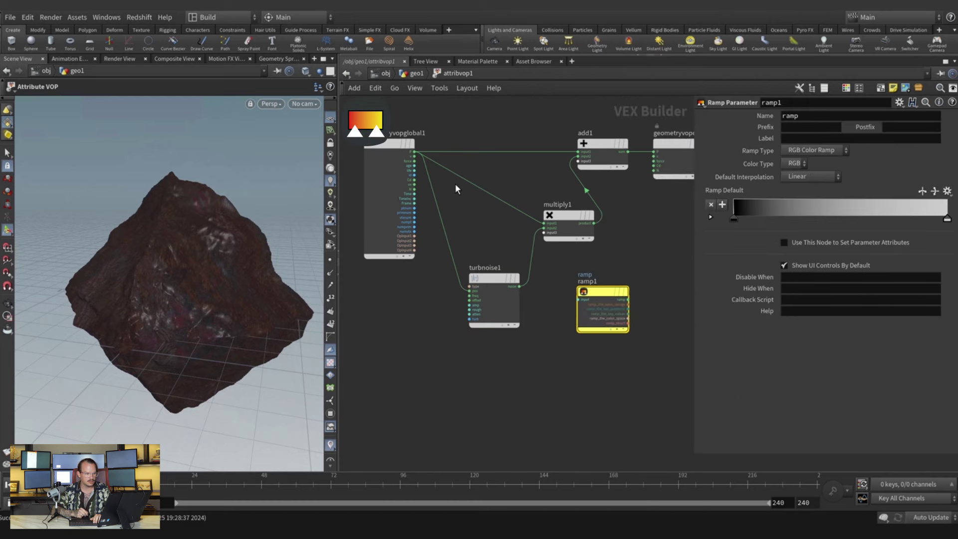
Wire the global Cd into the Ramp Parameter input and the ramp output into Cd on the geometry output.
{"action": "scroll", "coordinate": [455, 184], "scroll_direction": "up", "scroll_amount": 3}
{"action": "left_click", "coordinate": [399, 180]}
{"action": "middle_click_drag", "start_coordinate": [590, 313], "coordinate": [514, 281]}
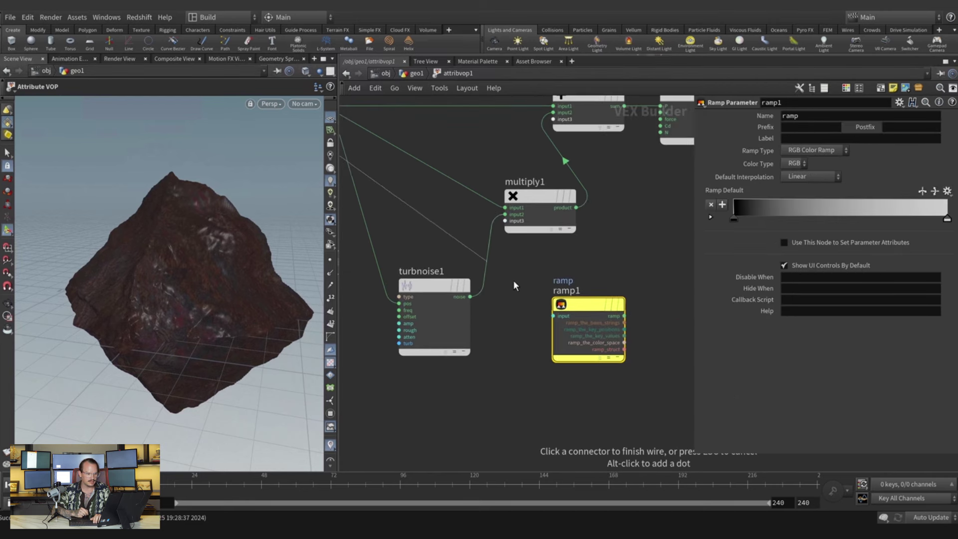
{"action": "left_click", "coordinate": [553, 316]}
{"action": "middle_click_drag", "start_coordinate": [628, 287], "coordinate": [545, 298]}
{"action": "left_click", "coordinate": [542, 327]}
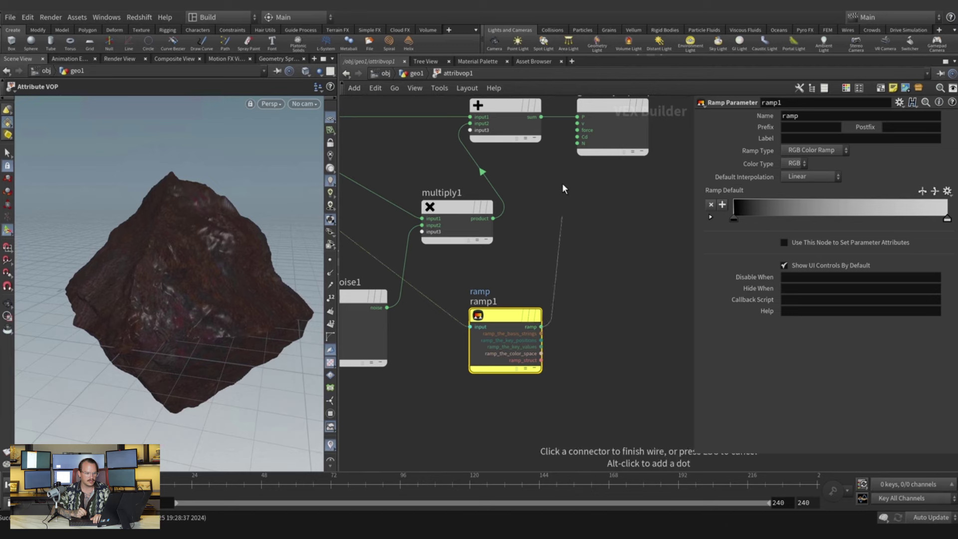
{"action": "left_click", "coordinate": [575, 138]}
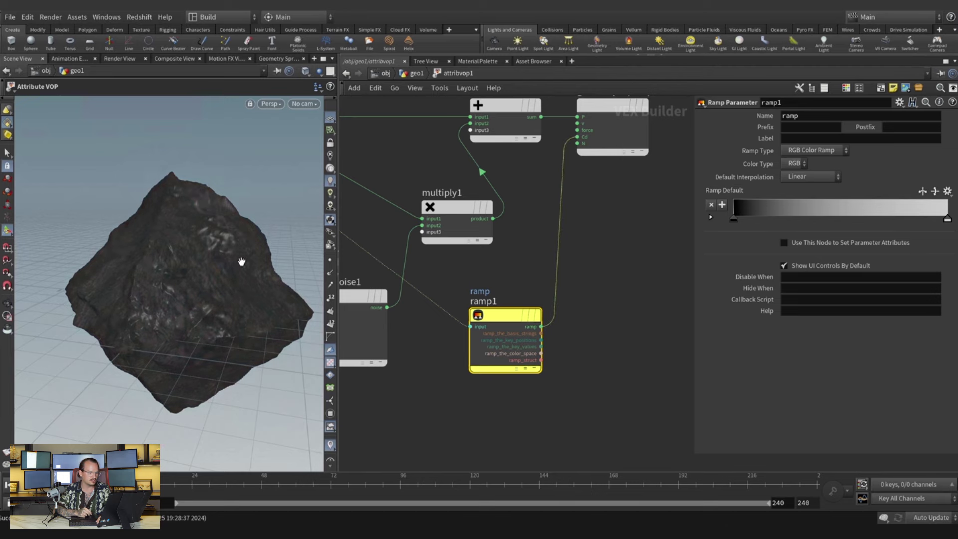
Nudge the Add node and shift the default ramp's white key toward the middle, leaving the black key at the start.
{"action": "left_click_drag", "start_coordinate": [241, 261], "coordinate": [238, 277], "text": "alt"}
{"action": "middle_click_drag", "start_coordinate": [514, 132], "coordinate": [536, 168]}
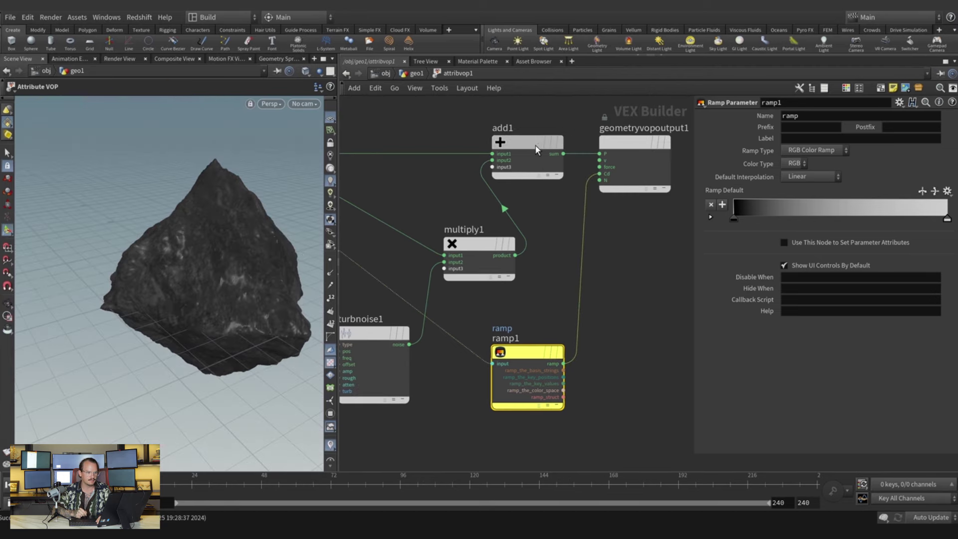
{"action": "left_click_drag", "start_coordinate": [535, 146], "coordinate": [545, 146]}
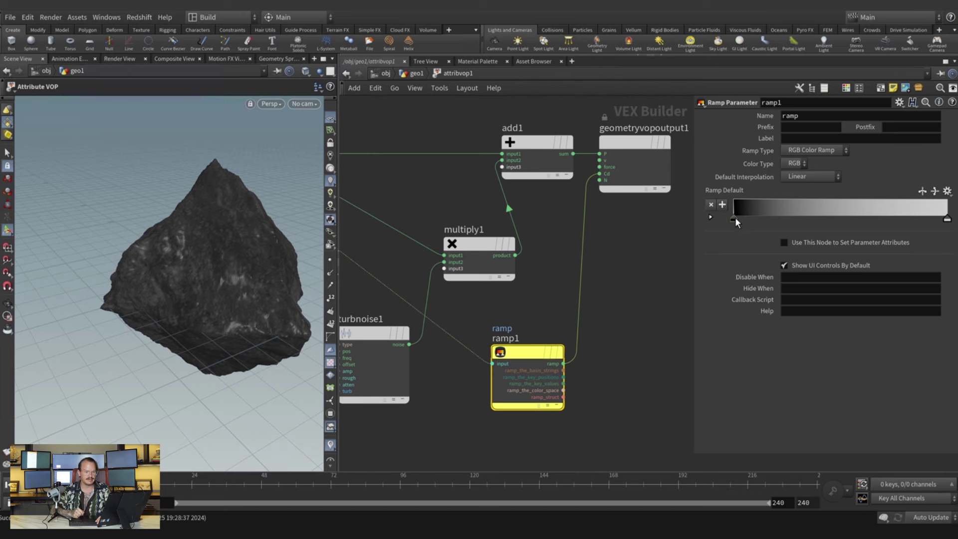
{"action": "left_click_drag", "start_coordinate": [733, 218], "coordinate": [769, 218]}
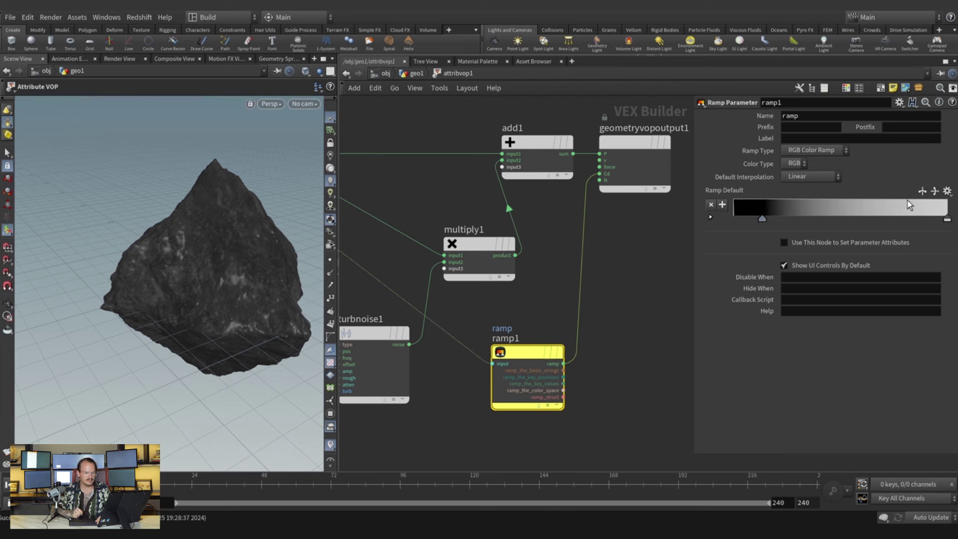
{"action": "left_click_drag", "start_coordinate": [934, 221], "coordinate": [731, 223]}
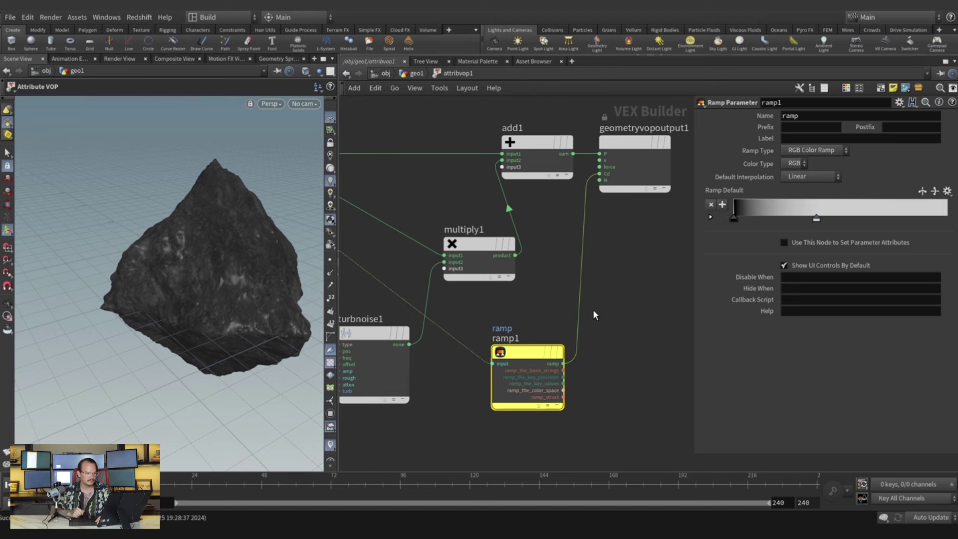
Move the Ramp Parameter node below the Turbulent Noise and shift the noise node closer to Multiply.
{"action": "key", "text": "h"}
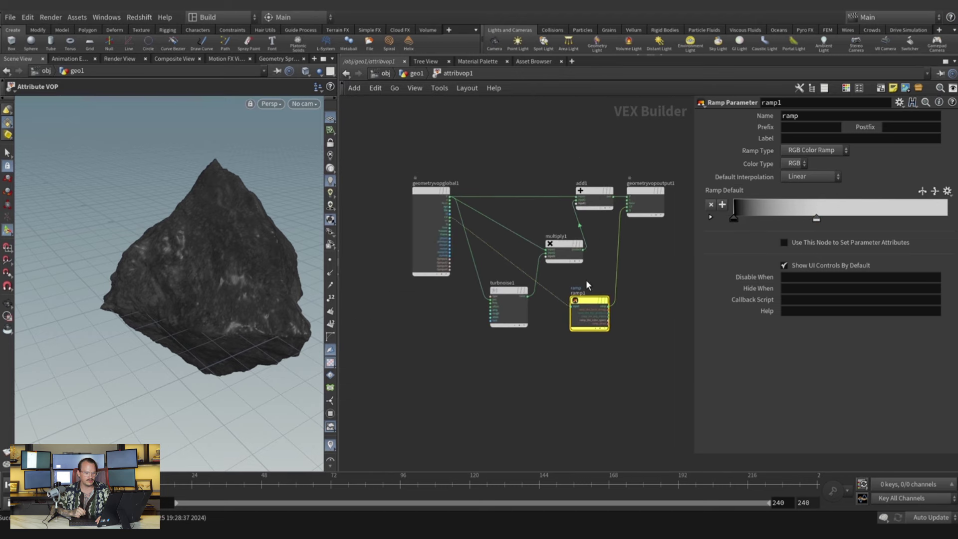
{"action": "left_click_drag", "start_coordinate": [589, 301], "coordinate": [511, 362]}
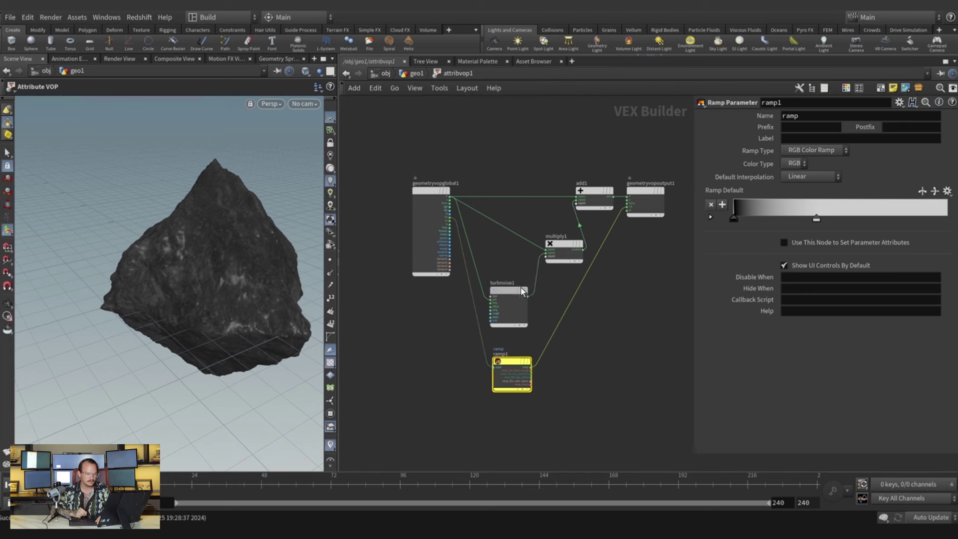
{"action": "left_click_drag", "start_coordinate": [524, 292], "coordinate": [543, 287]}
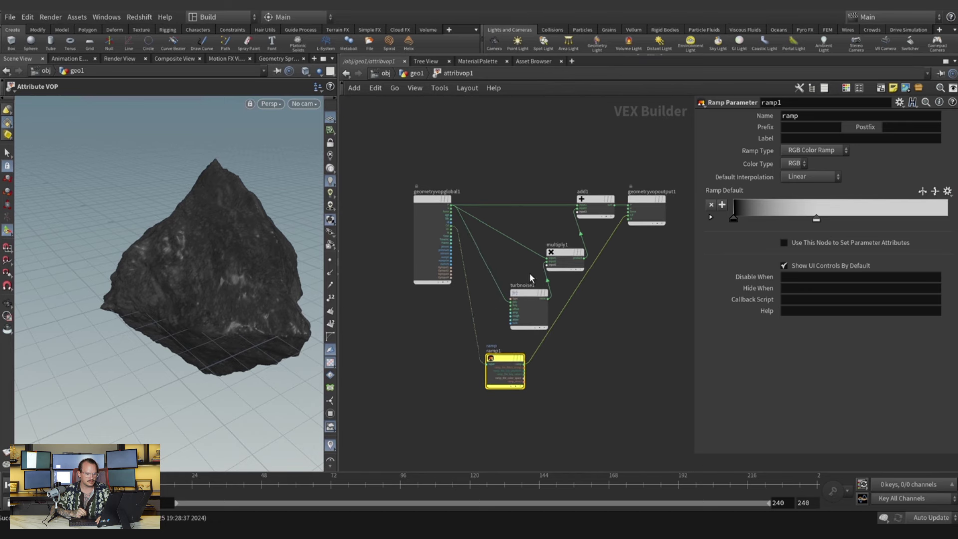
Connect the ramp output to the second Multiply input instead of the noise, and move the unplugged Turbulent Noise aside.
{"action": "scroll", "coordinate": [551, 255], "scroll_direction": "up", "scroll_amount": 3}
{"action": "left_click_drag", "start_coordinate": [560, 248], "coordinate": [504, 402]}
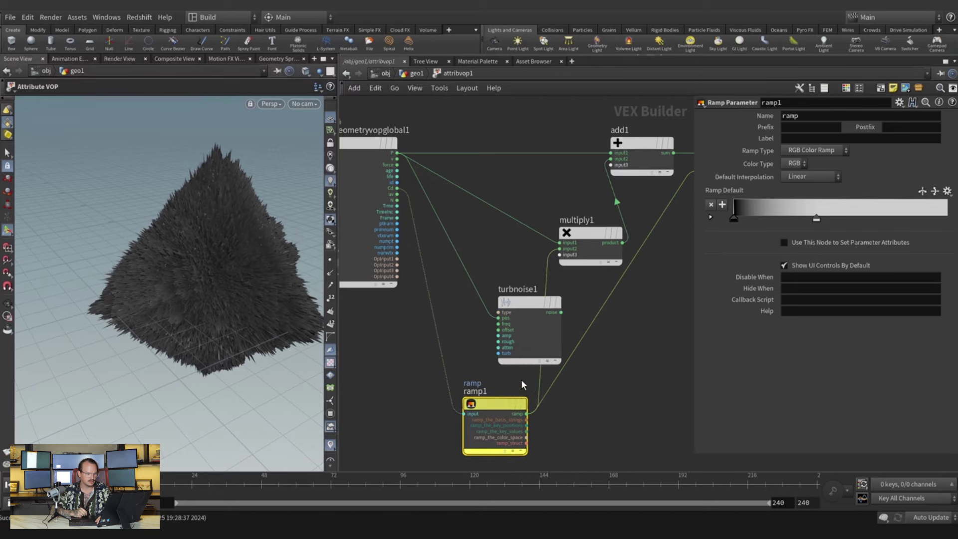
{"action": "left_click_drag", "start_coordinate": [520, 298], "coordinate": [475, 265]}
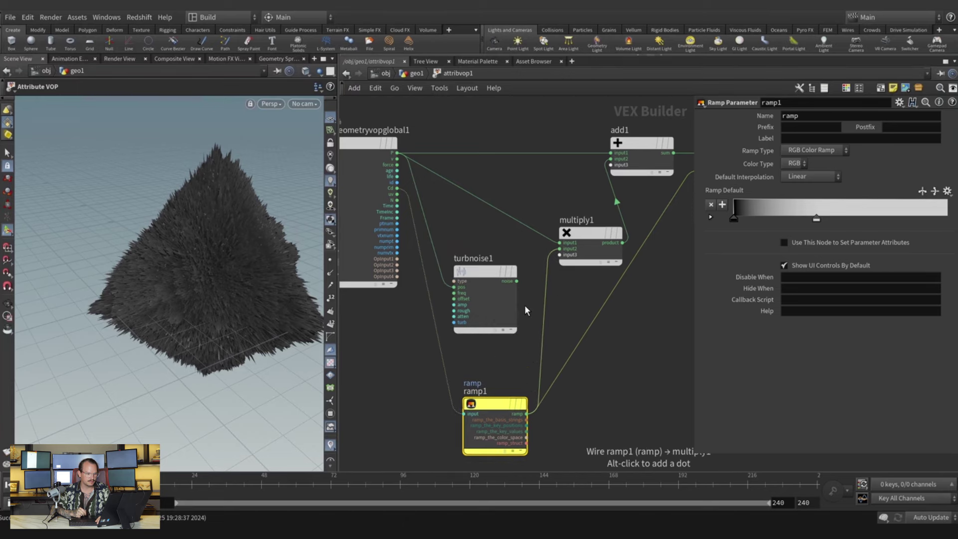
{"action": "middle_click_drag", "start_coordinate": [622, 312], "coordinate": [570, 274]}
{"action": "middle_click_drag", "start_coordinate": [597, 205], "coordinate": [562, 274]}
{"action": "middle_click_drag", "start_coordinate": [546, 308], "coordinate": [579, 252]}
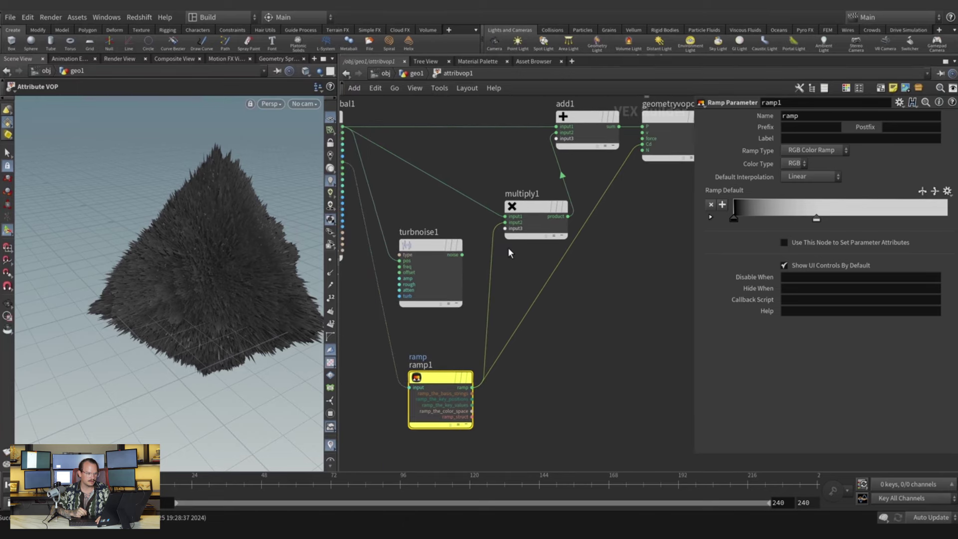
Return to the geometry network and set the Attribute VOP ramp's end point color to 0.1 gray.
{"action": "key", "text": "u"}
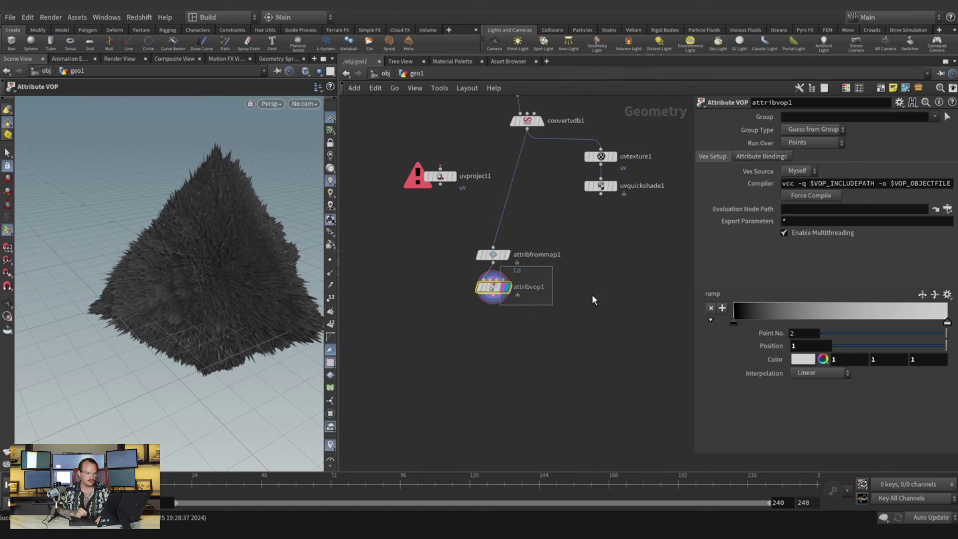
{"action": "double_click", "coordinate": [948, 323]}
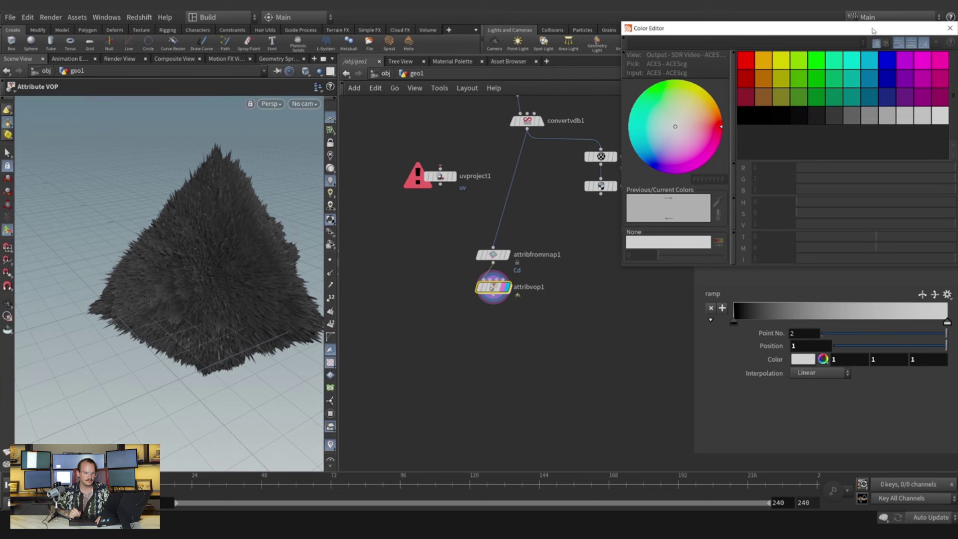
{"action": "left_click_drag", "start_coordinate": [873, 28], "coordinate": [654, 138]}
{"action": "left_click", "coordinate": [731, 138]}
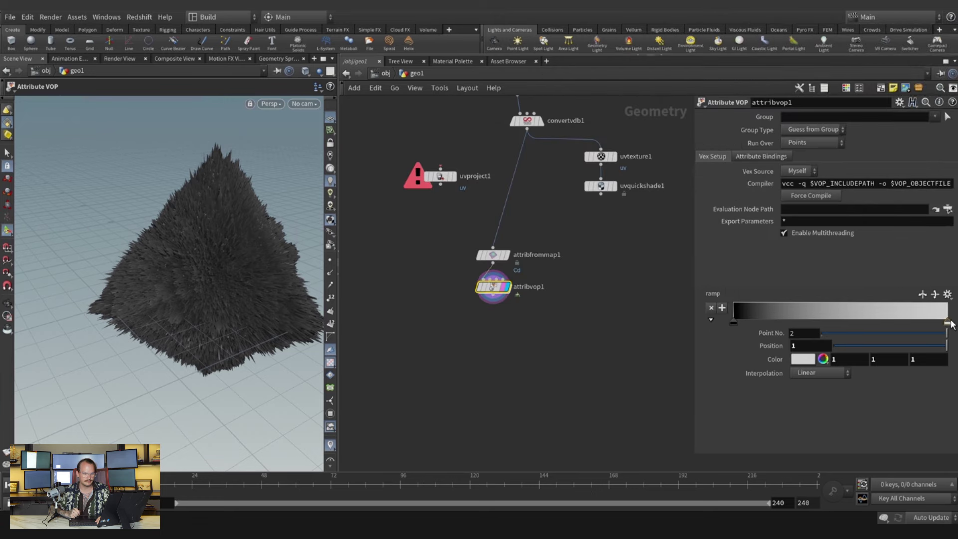
{"action": "left_click", "coordinate": [809, 364]}
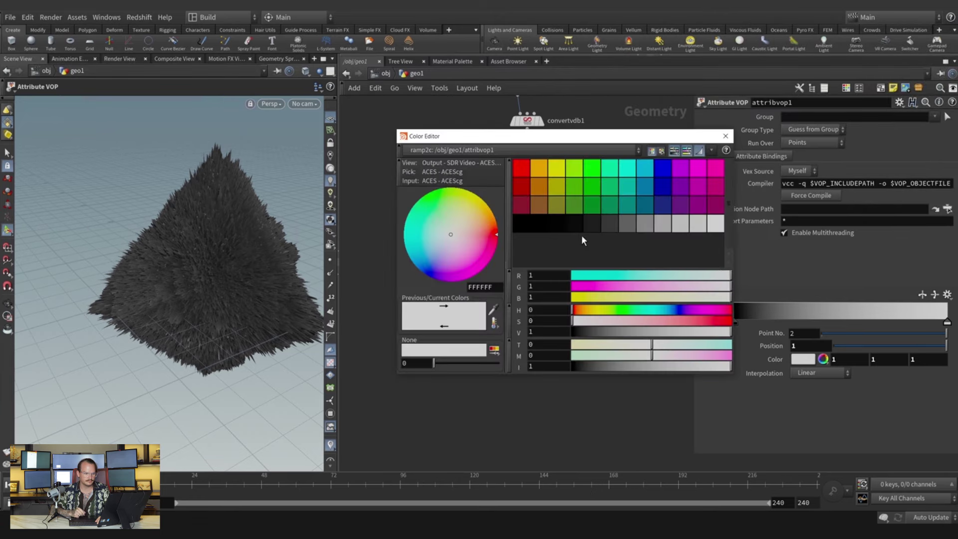
{"action": "left_click", "coordinate": [573, 224]}
{"action": "left_click", "coordinate": [598, 224]}
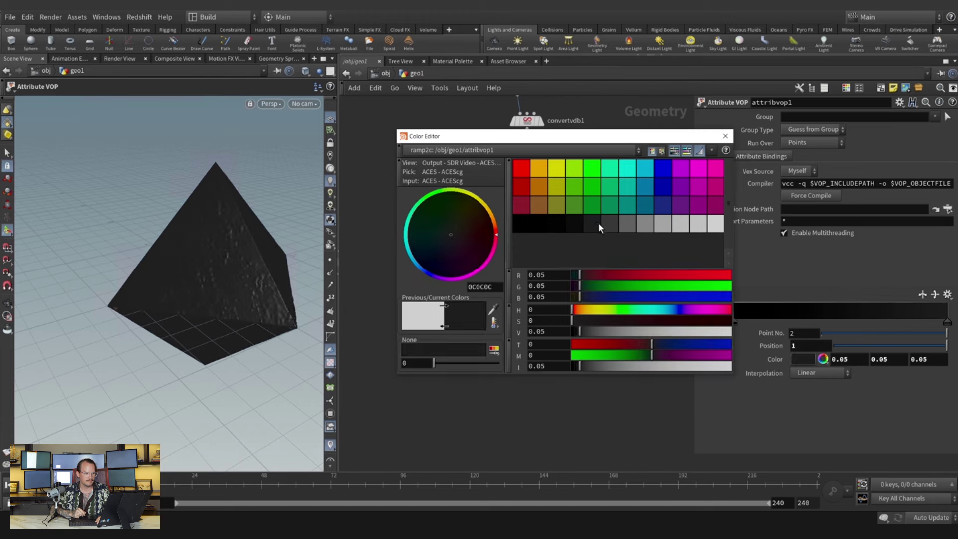
{"action": "left_click", "coordinate": [610, 223]}
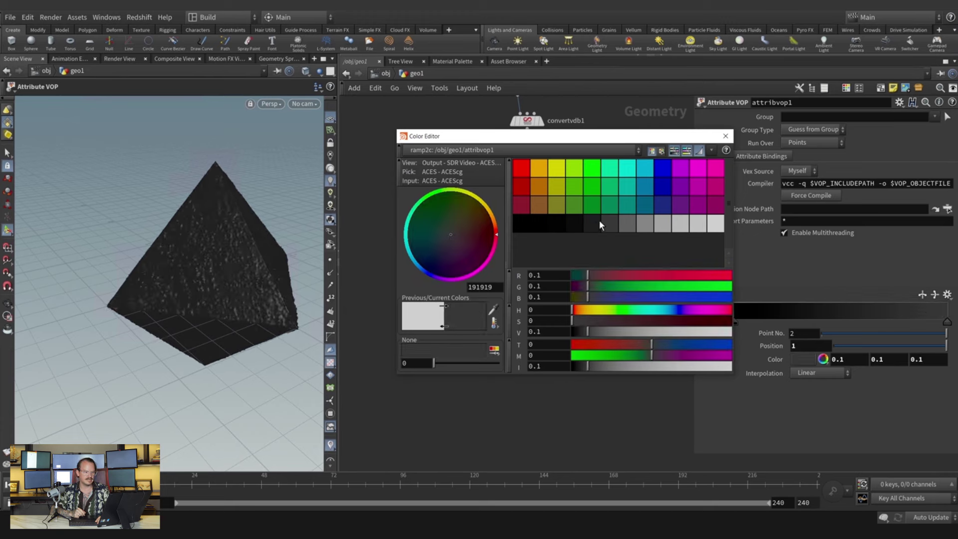
{"action": "left_click", "coordinate": [600, 226]}
{"action": "left_click", "coordinate": [616, 222]}
{"action": "left_click", "coordinate": [725, 139]}
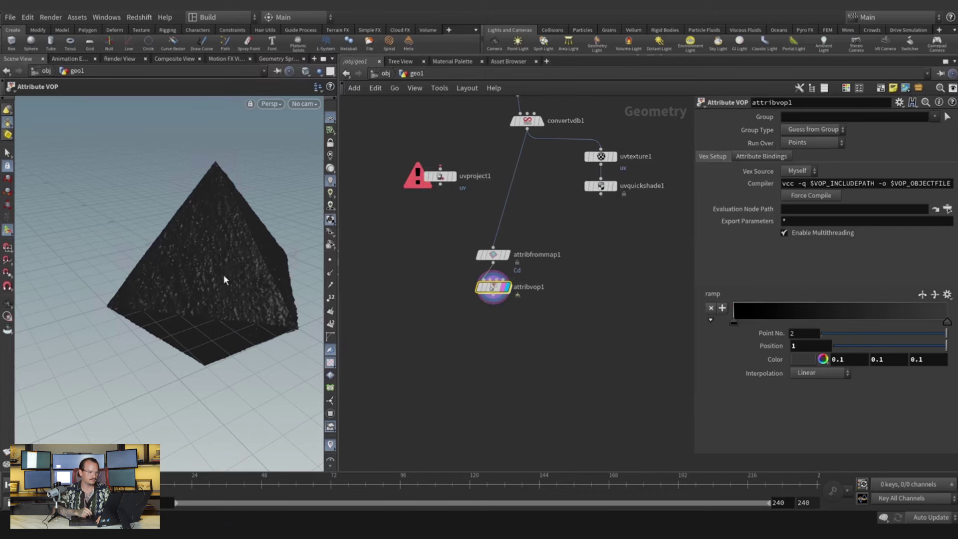
Inspect the displaced surface, then move uvquickshade1 below attribvop1, feed it from attribvop1 and display it.
{"action": "key", "text": "Escape"}
{"action": "left_click_drag", "start_coordinate": [235, 241], "coordinate": [224, 287]}
{"action": "right_click_drag", "start_coordinate": [225, 286], "coordinate": [248, 267]}
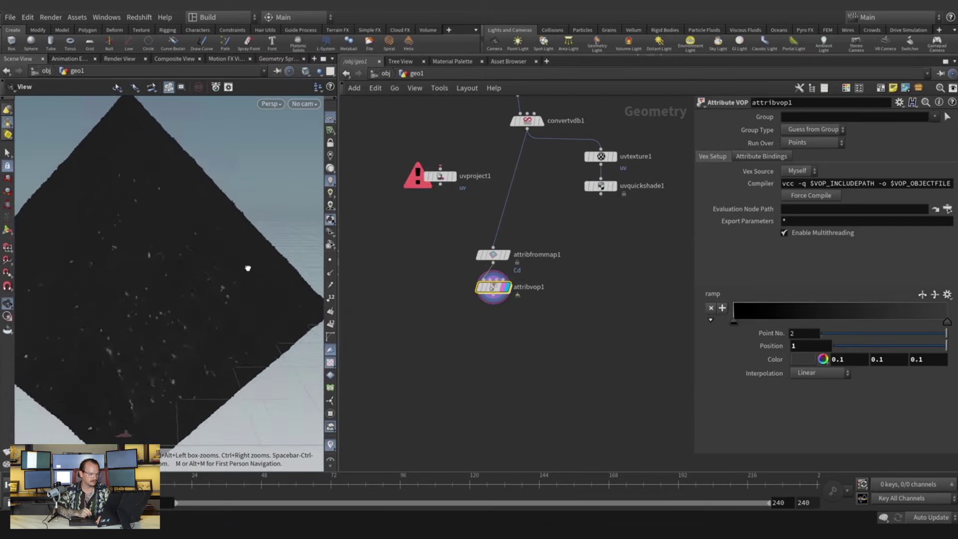
{"action": "mouse_move", "coordinate": [248, 268]}
{"action": "left_mouse_down"}
{"action": "mouse_move", "coordinate": [220, 280]}
{"action": "mouse_move", "coordinate": [253, 266]}
{"action": "left_mouse_up"}
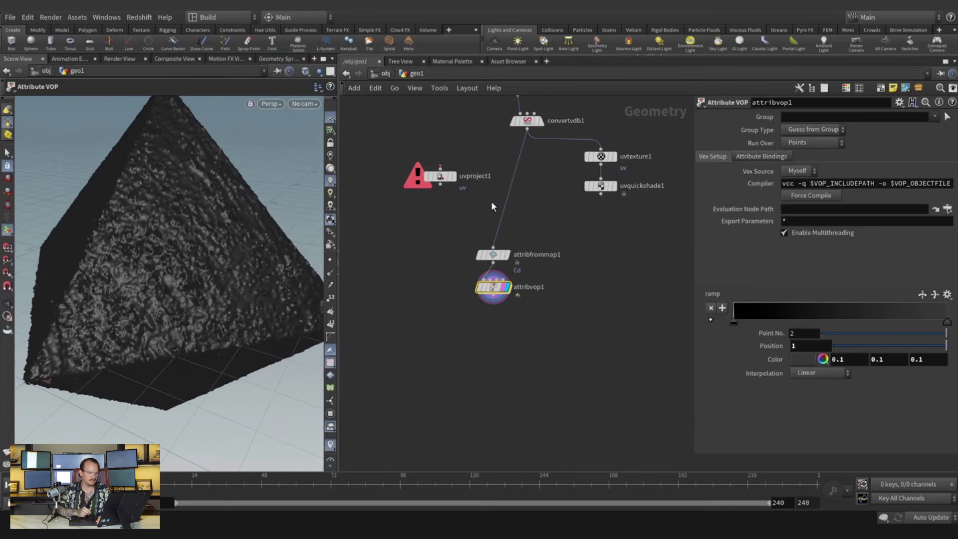
{"action": "middle_click_drag", "start_coordinate": [539, 214], "coordinate": [551, 194]}
{"action": "middle_click_drag", "start_coordinate": [600, 216], "coordinate": [581, 215]}
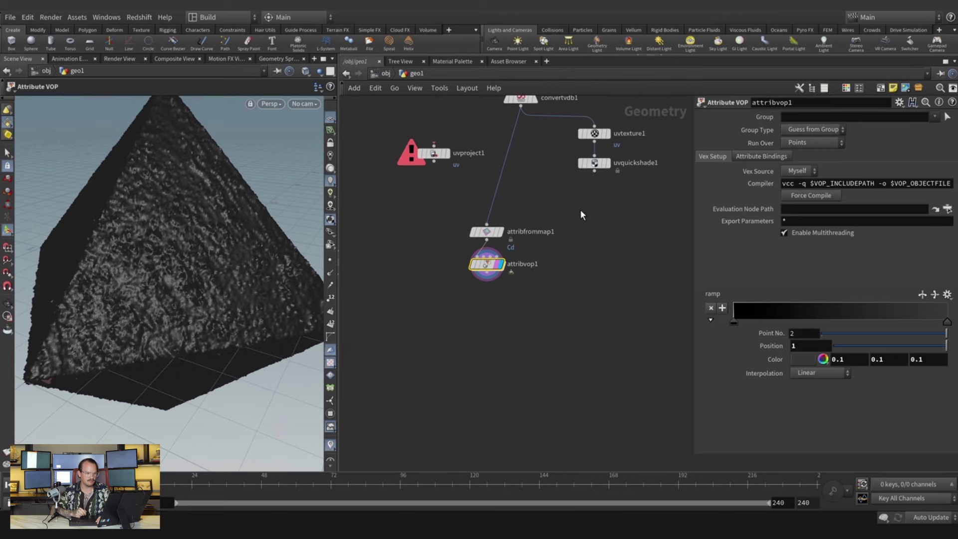
{"action": "left_click_drag", "start_coordinate": [596, 170], "coordinate": [577, 322]}
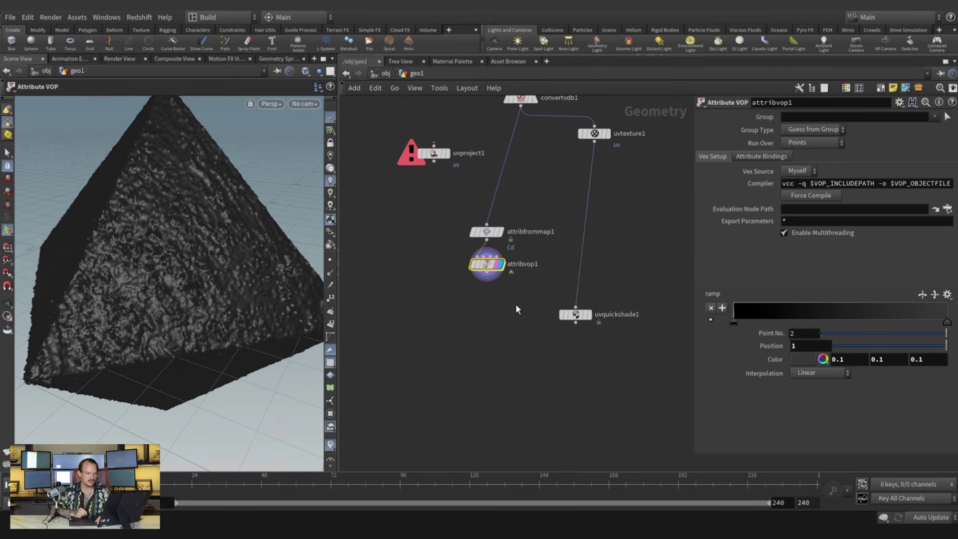
{"action": "mouse_move", "coordinate": [486, 273]}
{"action": "left_mouse_down"}
{"action": "mouse_move", "coordinate": [576, 309]}
{"action": "mouse_move", "coordinate": [574, 353]}
{"action": "left_mouse_up"}
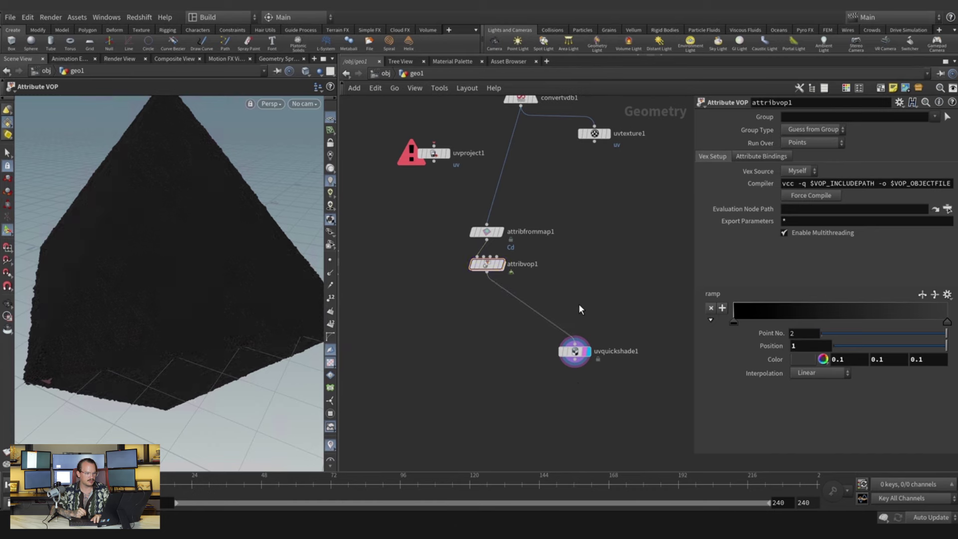
Insert an Attribute Delete node between attribvop1 and uvquickshade1 that removes the point attribute Cd.
{"action": "key", "text": "Tab"}
{"action": "type", "text": "at"}
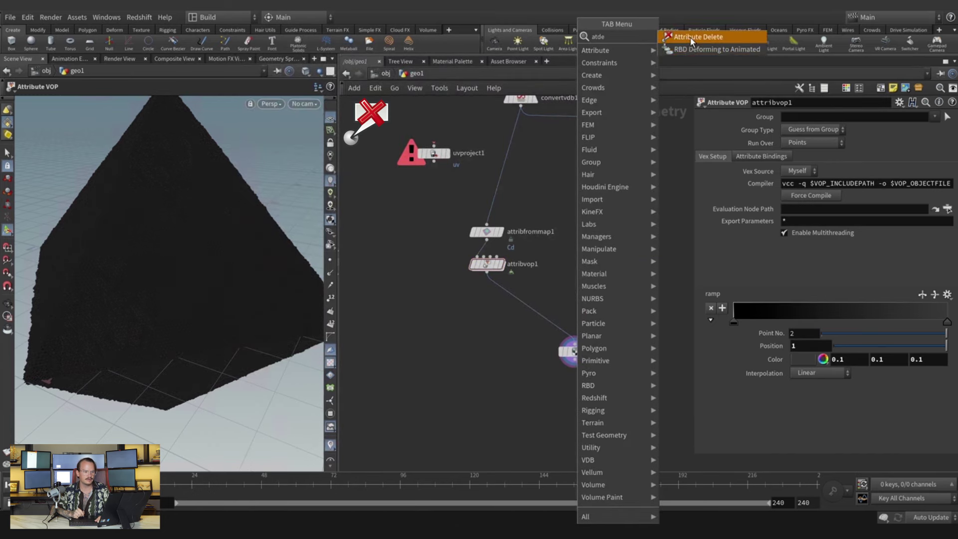
{"action": "key", "text": "Return"}
{"action": "left_click", "coordinate": [547, 320]}
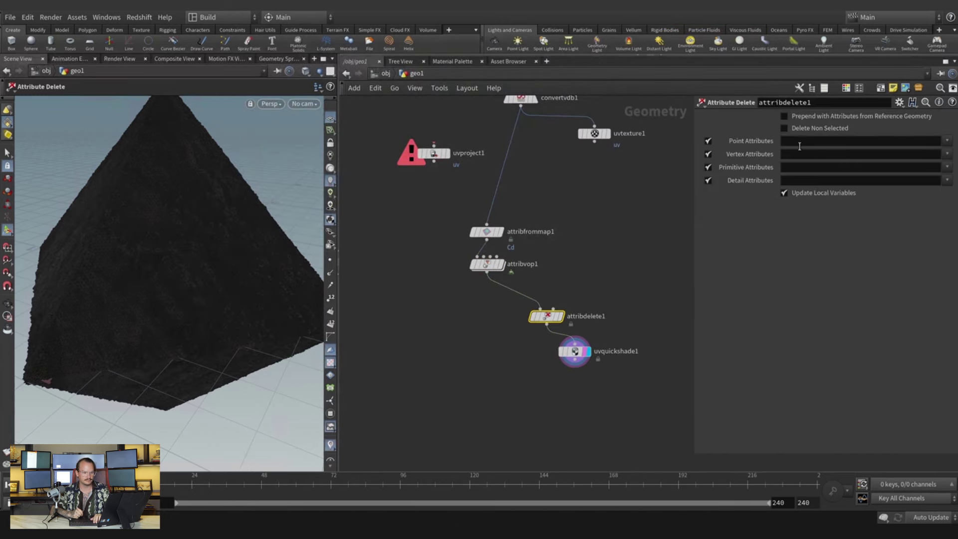
{"action": "type", "text": "Cd"}
{"action": "left_click", "coordinate": [618, 256]}
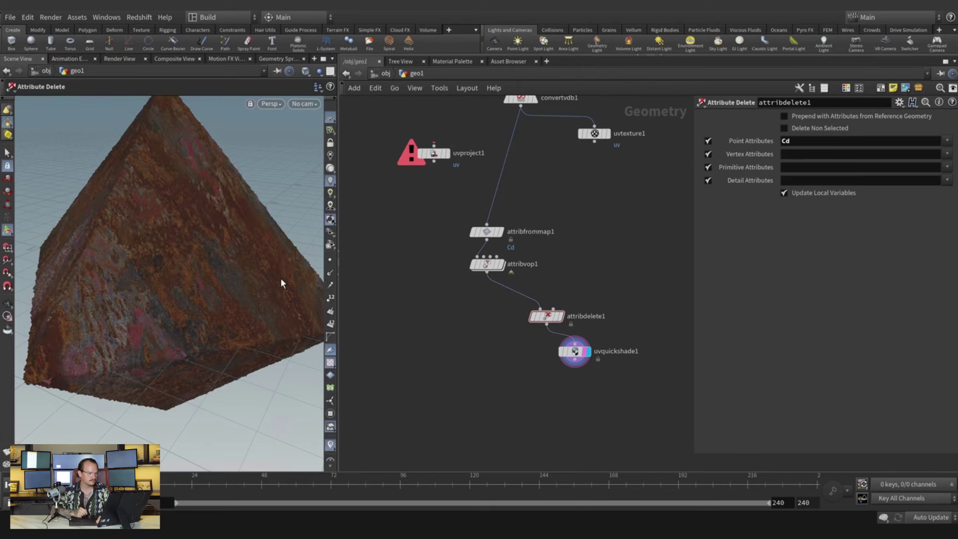
Examine the textured, displaced octahedron up close and reopen the attribvop1 network.
{"action": "right_click_drag", "start_coordinate": [199, 237], "coordinate": [240, 218], "text": "alt"}
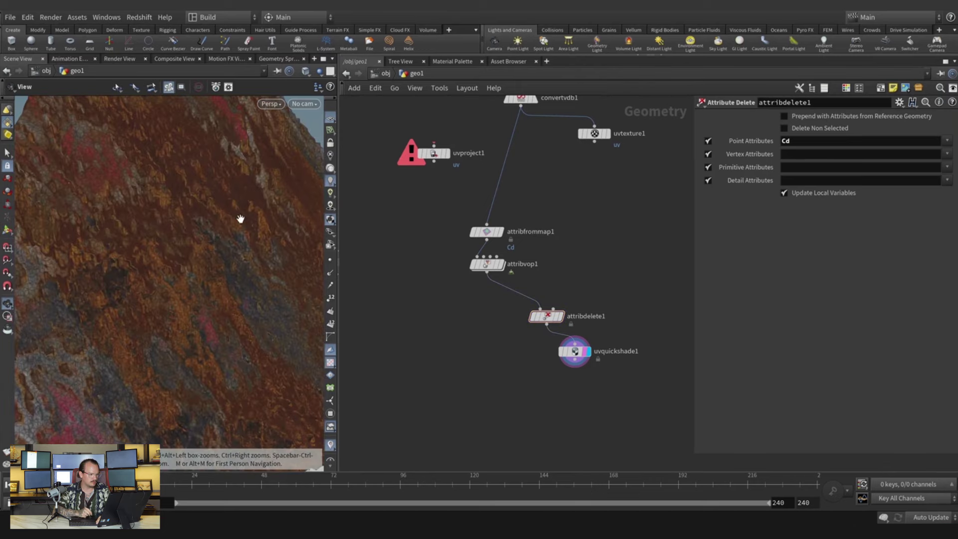
{"action": "left_click_drag", "start_coordinate": [227, 241], "coordinate": [240, 270], "text": "alt"}
{"action": "left_click", "coordinate": [484, 263]}
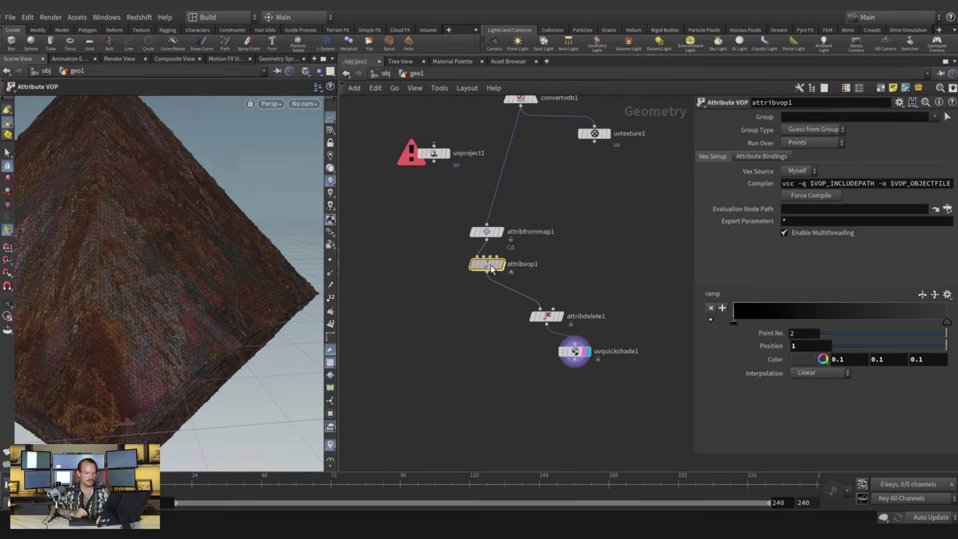
{"action": "double_click", "coordinate": [488, 265]}
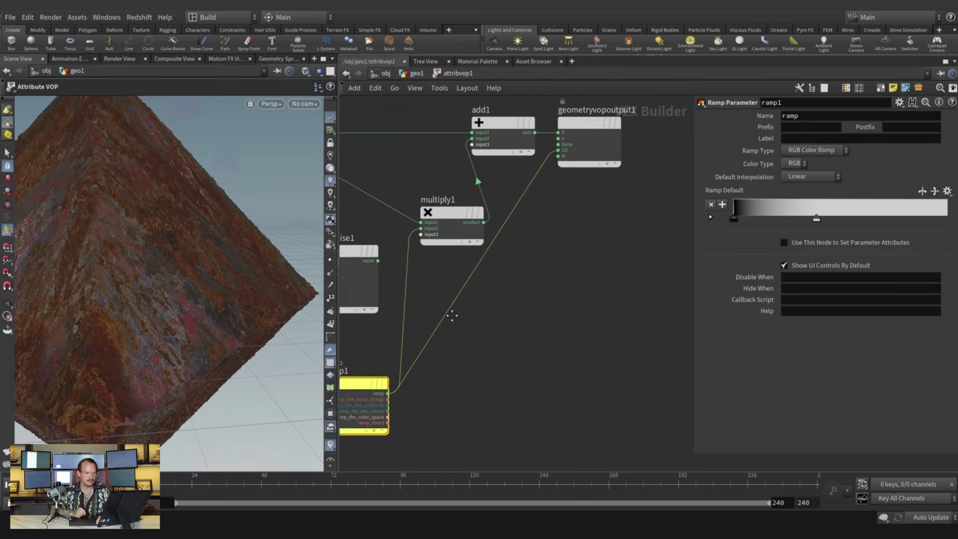
Move geometryvopoutput1 farther from add1 and insert a Fit Range node on the wire between them.
{"action": "left_click_drag", "start_coordinate": [525, 185], "coordinate": [660, 189]}
{"action": "middle_click_drag", "start_coordinate": [556, 153], "coordinate": [535, 161]}
{"action": "scroll", "coordinate": [535, 161], "scroll_direction": "up", "scroll_amount": 1}
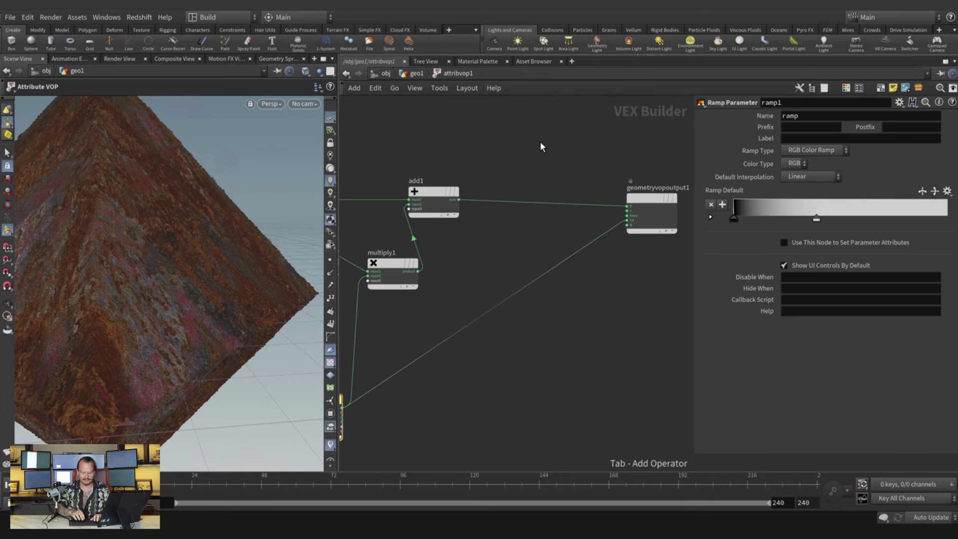
{"action": "key", "text": "Tab"}
{"action": "type", "text": "fit"}
{"action": "key", "text": "Return"}
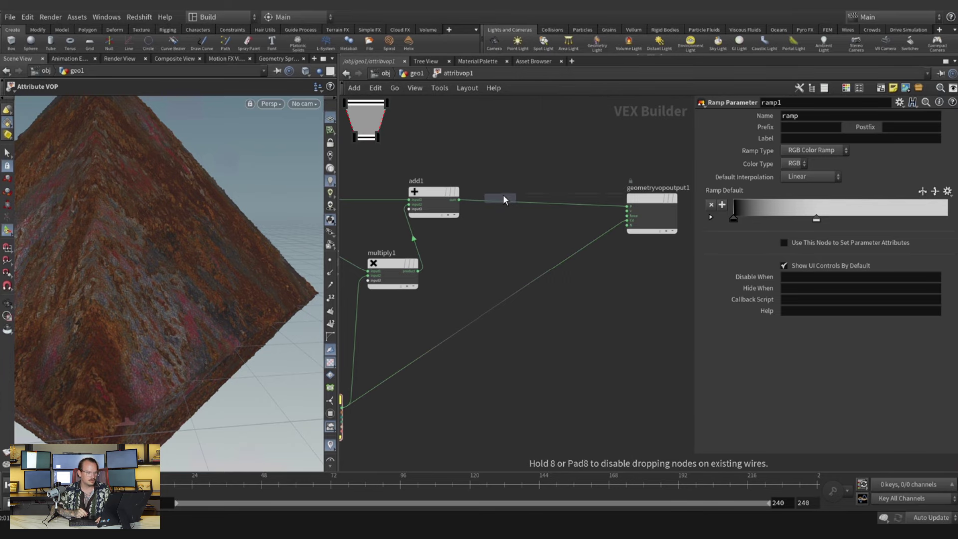
{"action": "left_click", "coordinate": [519, 209]}
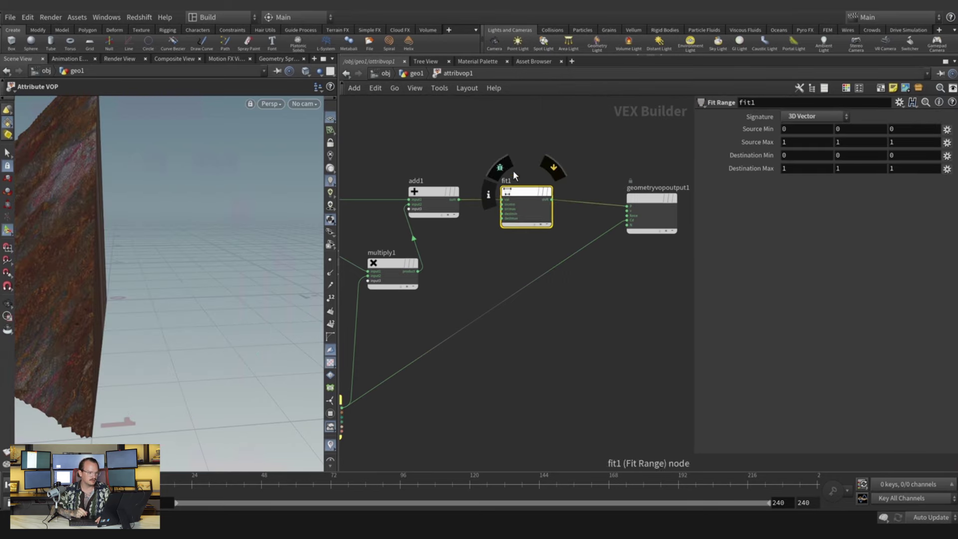
Move fit1 onto the wire between ramp1 and multiply1, and route the ramp1-to-Cd wire clear of it through a pinned dot.
{"action": "middle_click_drag", "start_coordinate": [489, 141], "coordinate": [494, 143]}
{"action": "scroll", "coordinate": [494, 143], "scroll_direction": "up", "scroll_amount": 2}
{"action": "left_click_drag", "start_coordinate": [204, 242], "coordinate": [299, 264], "text": "alt"}
{"action": "scroll", "coordinate": [492, 253], "scroll_direction": "down", "scroll_amount": 4}
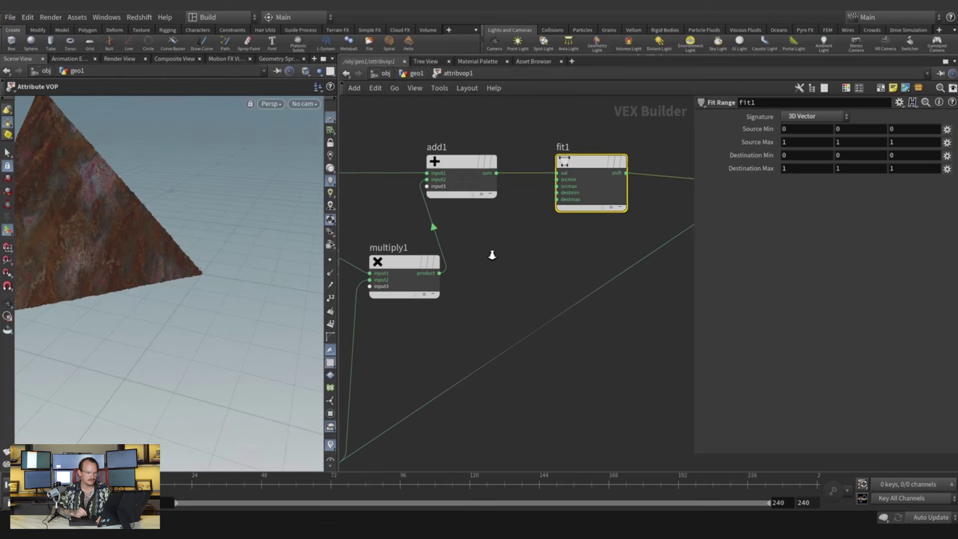
{"action": "left_click_drag", "start_coordinate": [563, 193], "coordinate": [496, 292]}
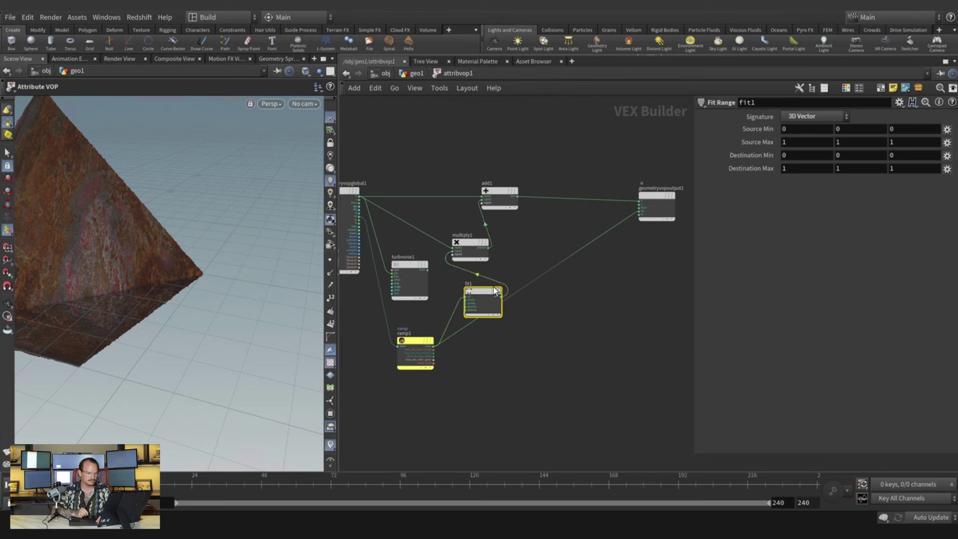
{"action": "left_click", "coordinate": [583, 247], "text": "alt"}
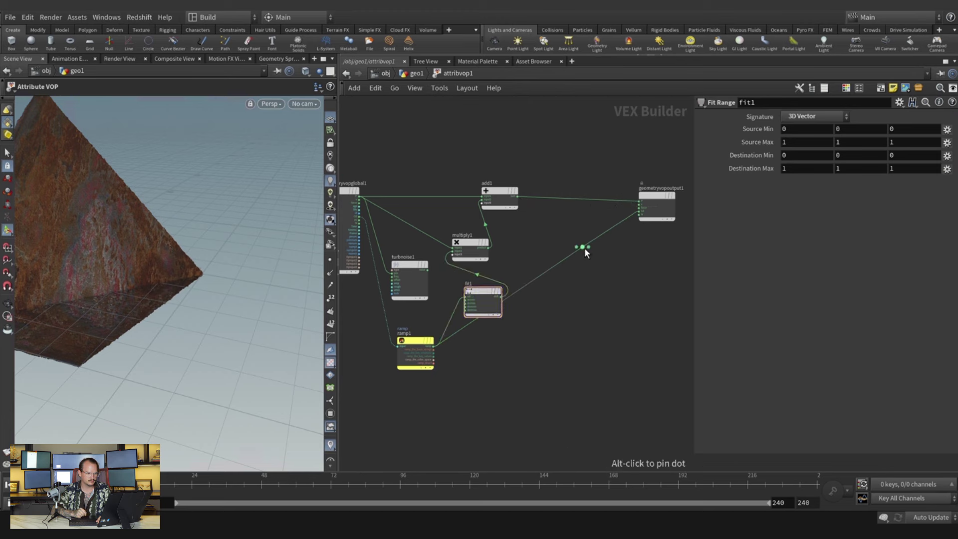
{"action": "left_click_drag", "start_coordinate": [583, 247], "coordinate": [597, 369]}
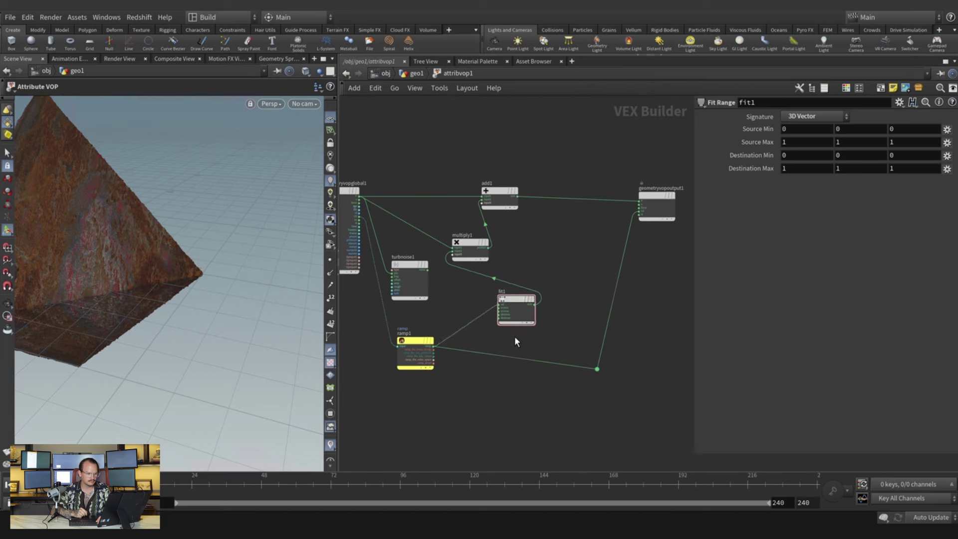
Promote fit1's destmax and destmin inputs to parameters and return to the geo1 network.
{"action": "scroll", "coordinate": [524, 307], "scroll_direction": "up", "scroll_amount": 5}
{"action": "right_click", "coordinate": [485, 289]}
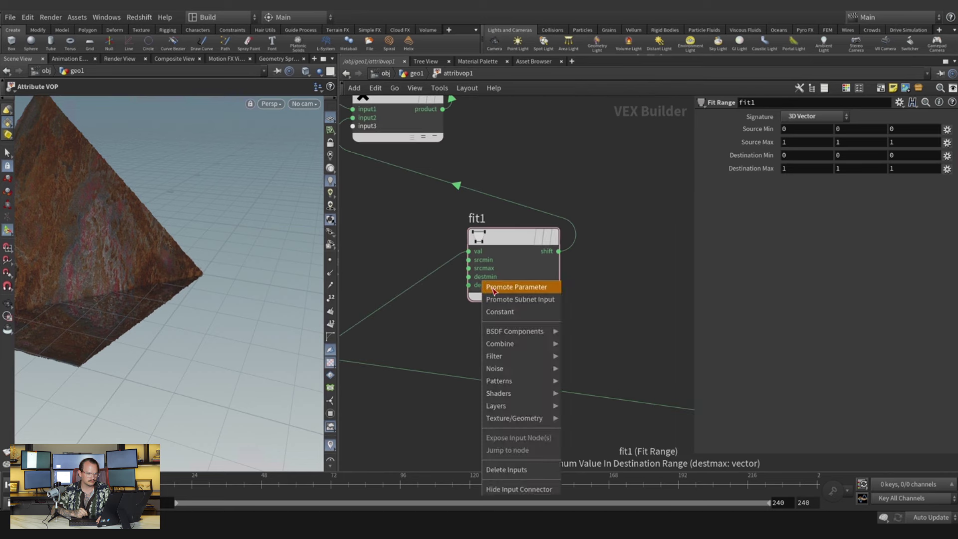
{"action": "left_click", "coordinate": [494, 286]}
{"action": "right_click", "coordinate": [487, 277]}
{"action": "left_click", "coordinate": [492, 282]}
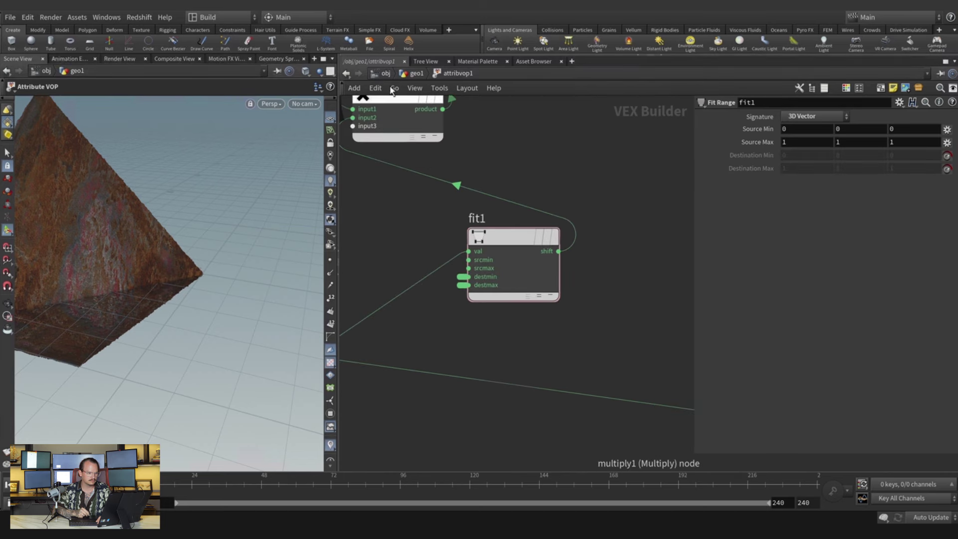
{"action": "left_click", "coordinate": [416, 73]}
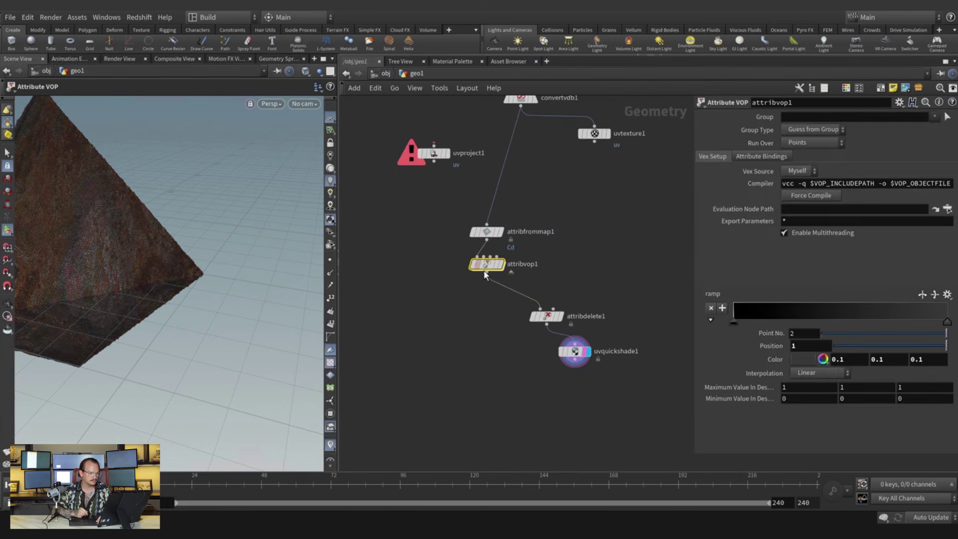
Display attribvop1 and set the first component of its promoted maximum destination value to 3.
{"action": "left_click", "coordinate": [511, 264]}
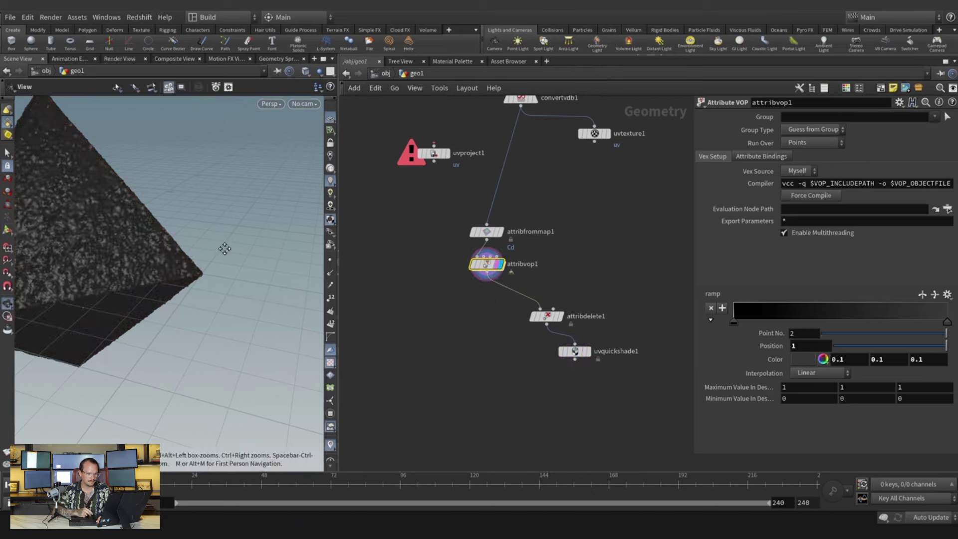
{"action": "left_click_drag", "start_coordinate": [223, 246], "coordinate": [278, 246], "text": "alt"}
{"action": "key", "text": "Return"}
{"action": "scroll", "coordinate": [239, 241], "scroll_direction": "up", "scroll_amount": 6}
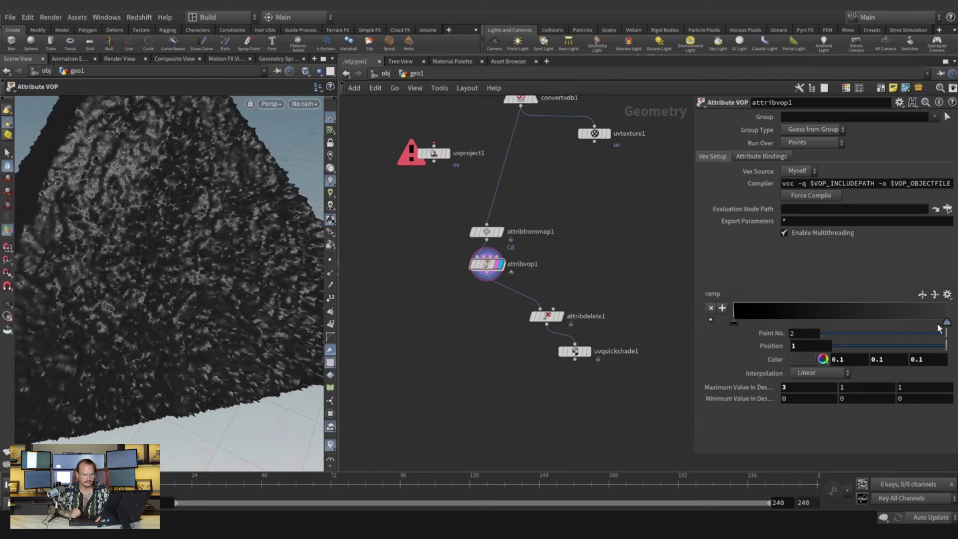
Narrow attribvop1's ramp by moving the end point to about 0.787 and the start point to about 0.174.
{"action": "left_click_drag", "start_coordinate": [939, 327], "coordinate": [901, 313]}
{"action": "left_click", "coordinate": [819, 314]}
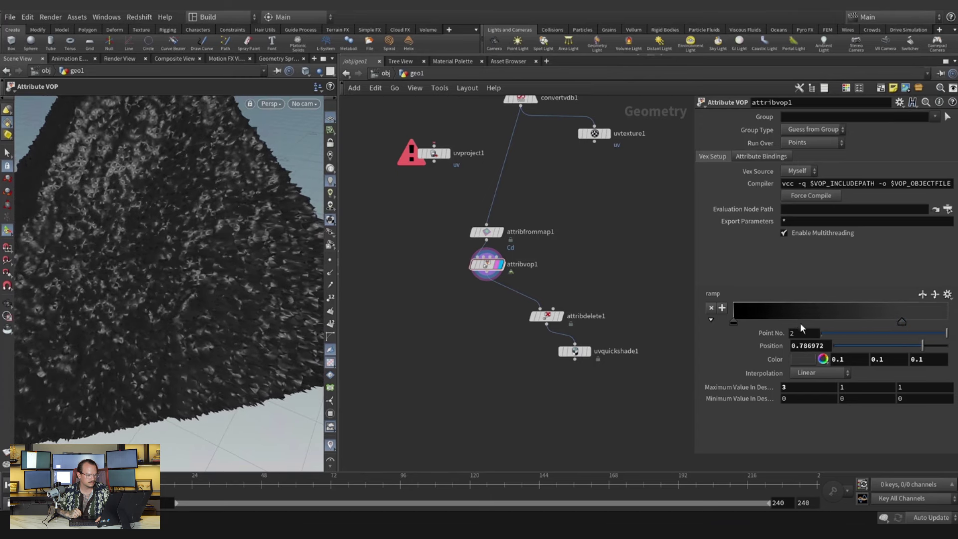
{"action": "left_click_drag", "start_coordinate": [735, 322], "coordinate": [771, 326]}
{"action": "mouse_move", "coordinate": [497, 270]}
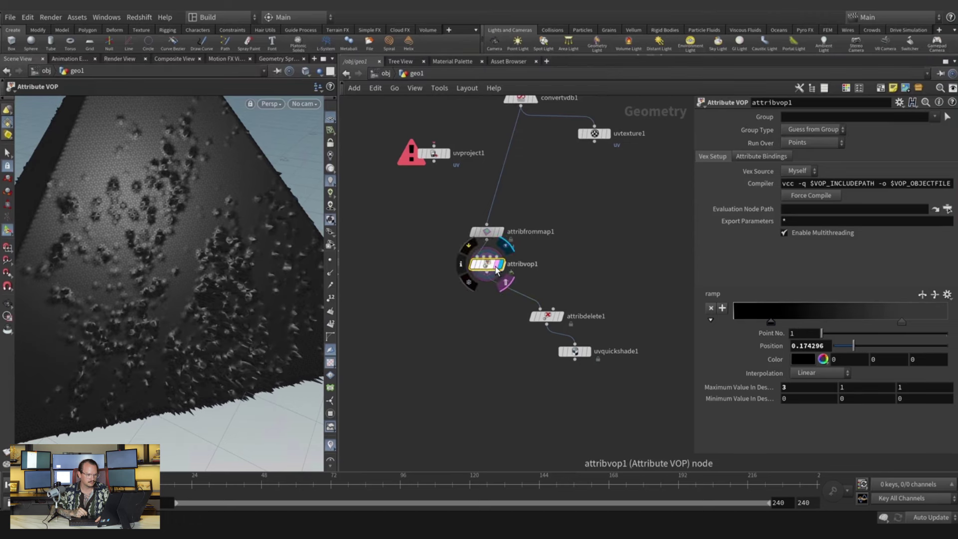
Spread attribfrommap1 and attribvop1 apart and insert a new Attribute VOP node on the wire between them.
{"action": "left_click_drag", "start_coordinate": [491, 270], "coordinate": [492, 278]}
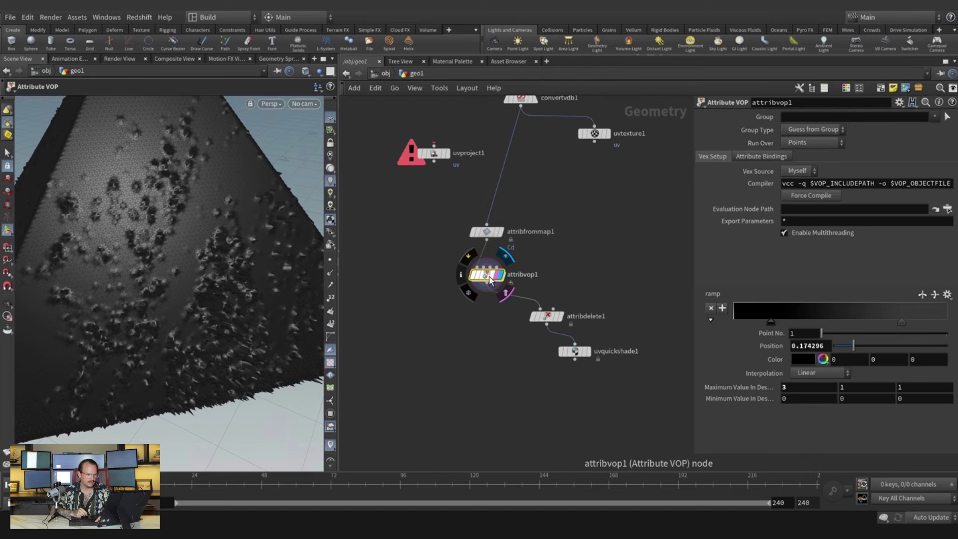
{"action": "double_click", "coordinate": [490, 279]}
{"action": "middle_click_drag", "start_coordinate": [534, 335], "coordinate": [563, 348]}
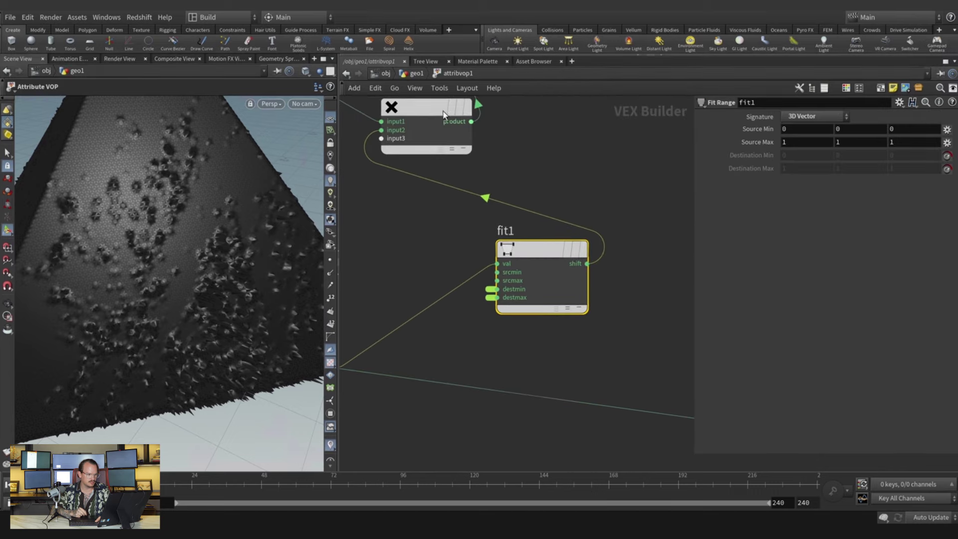
{"action": "left_click", "coordinate": [417, 73]}
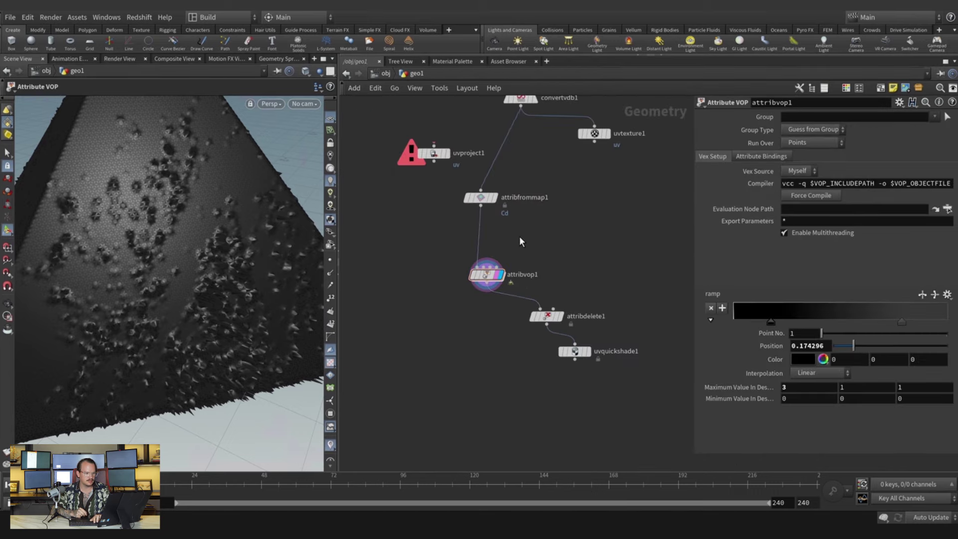
{"action": "key", "text": "Tab"}
{"action": "left_click", "coordinate": [624, 40]}
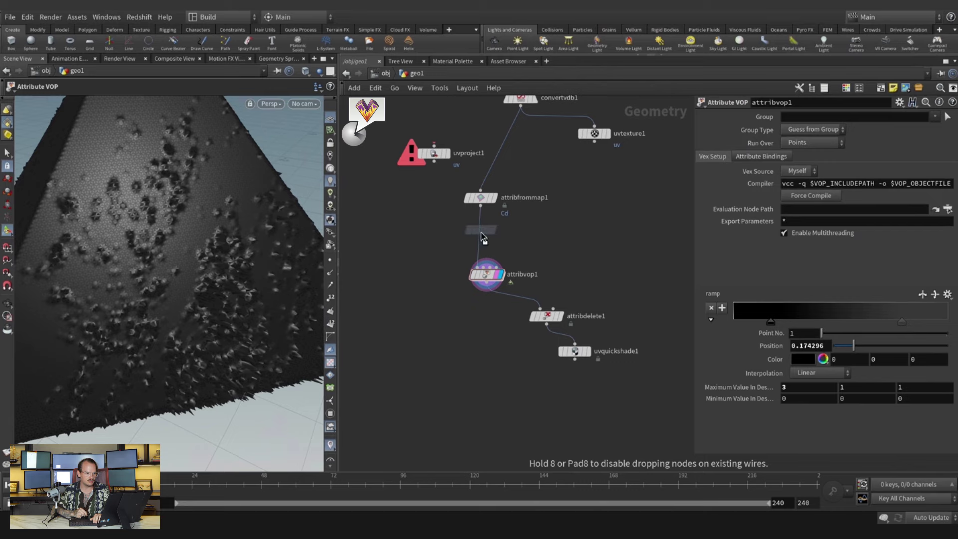
{"action": "left_click", "coordinate": [482, 235]}
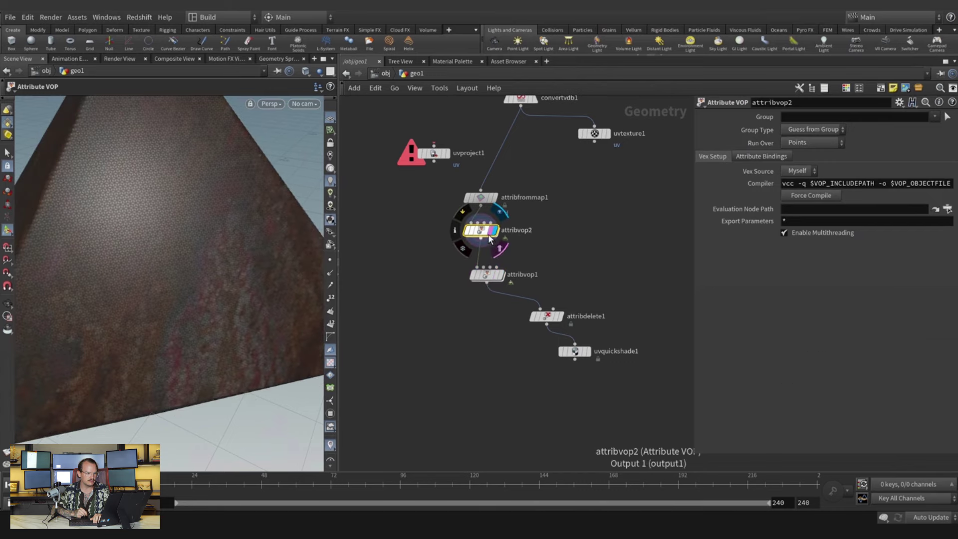
Open the attribvop2 network and add a Ramp Parameter node between the global and output nodes.
{"action": "double_click", "coordinate": [488, 236]}
{"action": "key", "text": "Tab"}
{"action": "type", "text": "r"}
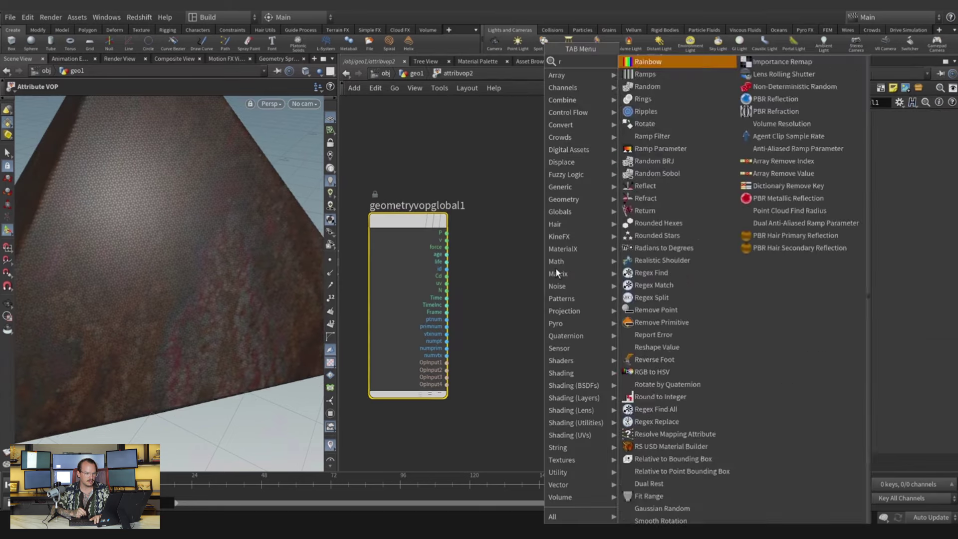
{"action": "mouse_move", "coordinate": [564, 187]}
{"action": "left_click", "coordinate": [673, 124]}
{"action": "left_click", "coordinate": [592, 280]}
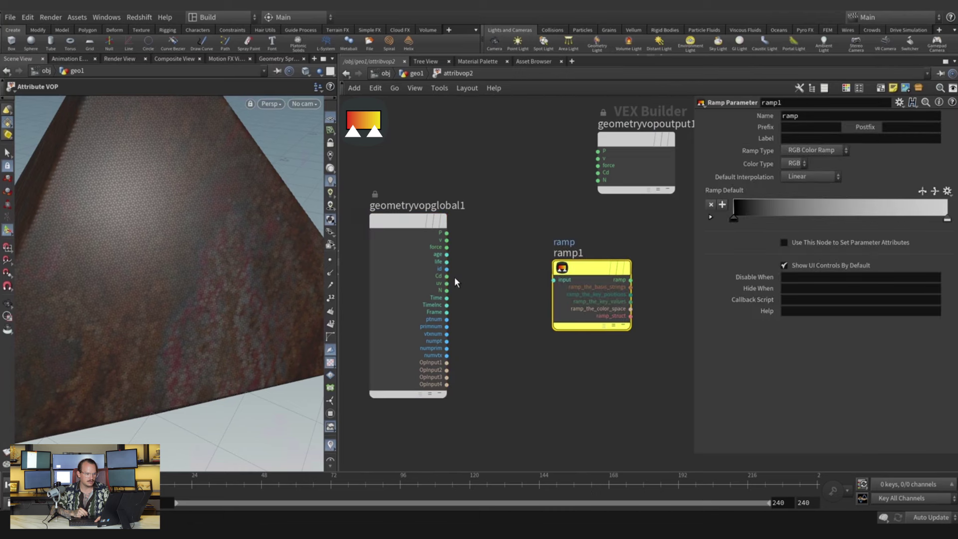
Wire the global Cd through ramp1 into the Cd output and return to the geo1 network.
{"action": "left_click_drag", "start_coordinate": [446, 276], "coordinate": [554, 280]}
{"action": "left_click", "coordinate": [629, 282]}
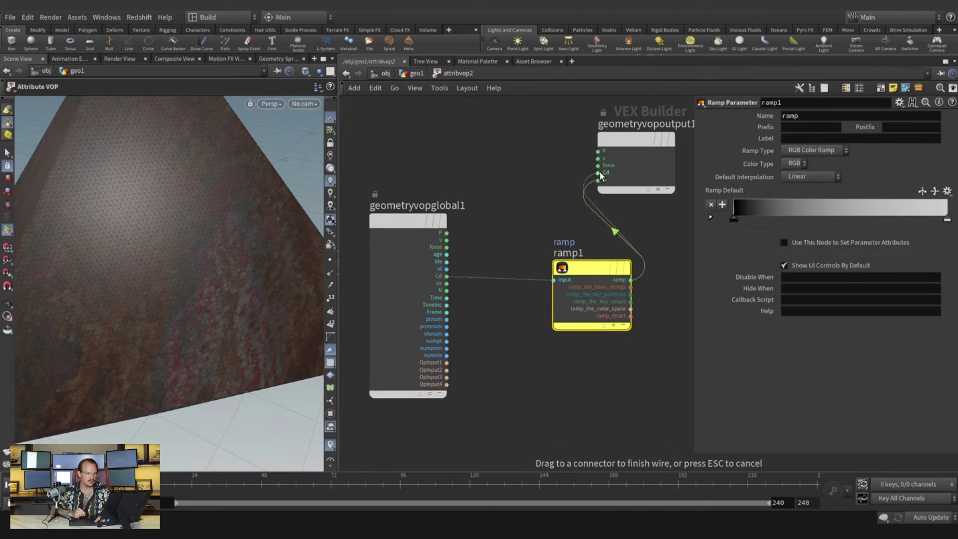
{"action": "left_click", "coordinate": [599, 173]}
{"action": "left_click", "coordinate": [423, 75]}
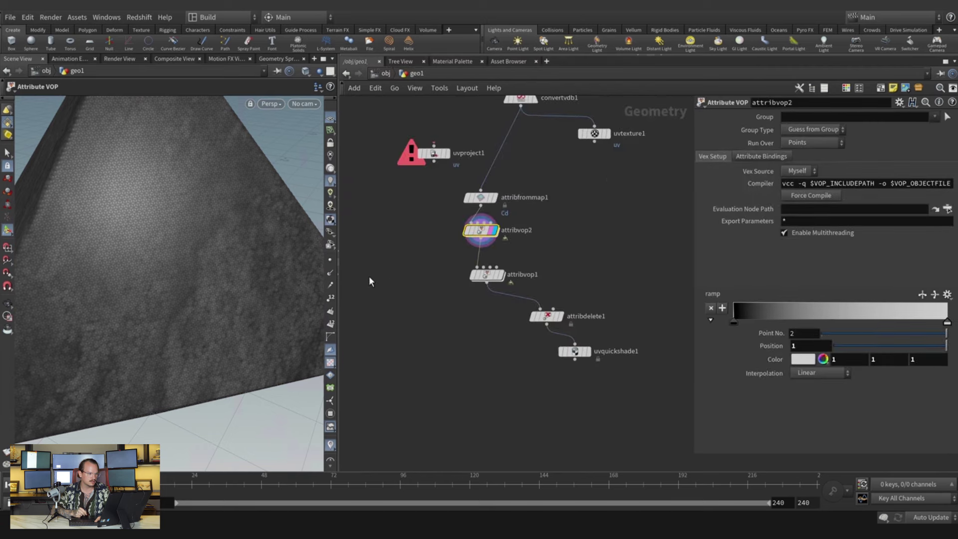
Increase attribvop2's ramp contrast by moving the white point inward and the black point to about 0.121.
{"action": "key", "text": "Escape"}
{"action": "left_click_drag", "start_coordinate": [226, 253], "coordinate": [254, 269]}
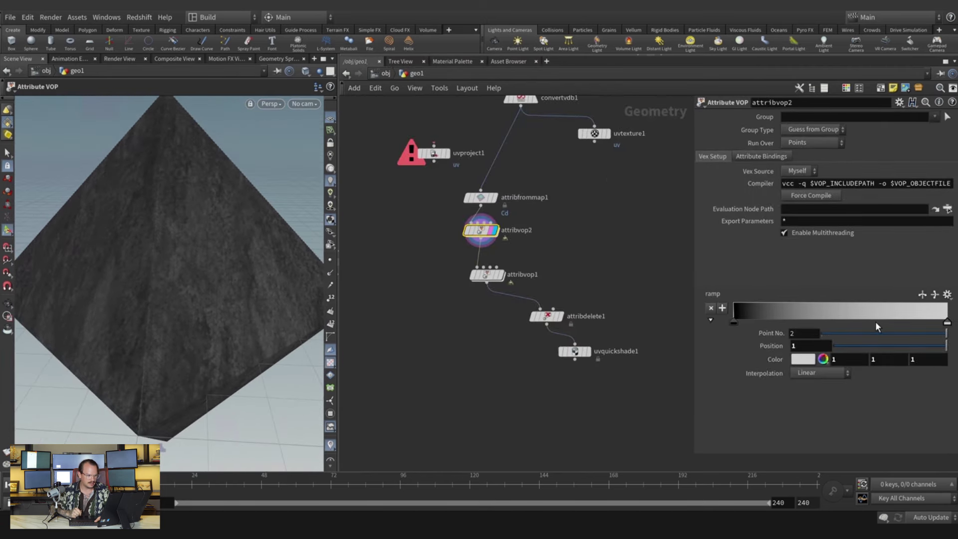
{"action": "left_click_drag", "start_coordinate": [924, 324], "coordinate": [851, 324]}
{"action": "left_click_drag", "start_coordinate": [734, 323], "coordinate": [759, 316]}
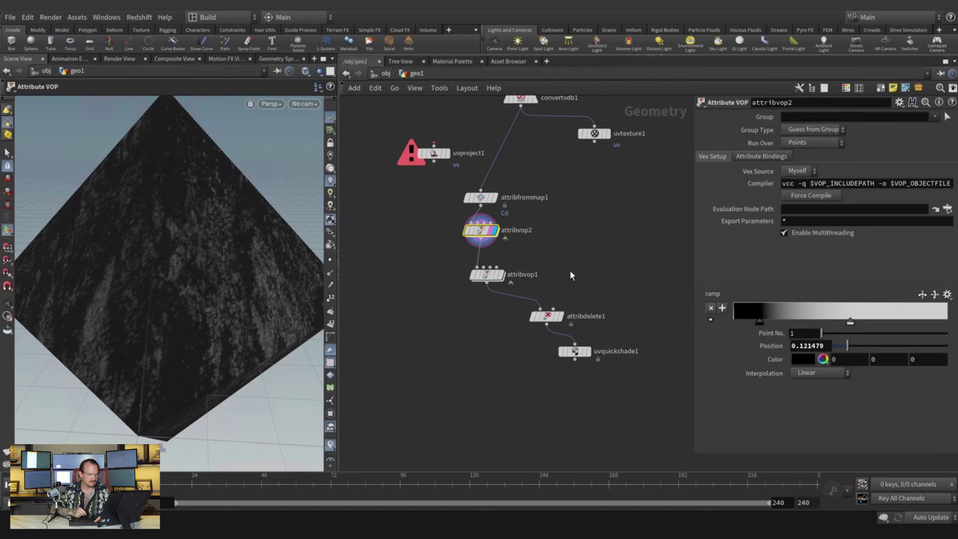
Display attribvop1 and examine the spiky displacement from different angles.
{"action": "scroll", "coordinate": [549, 245], "scroll_direction": "up", "scroll_amount": 2}
{"action": "left_click", "coordinate": [480, 283]}
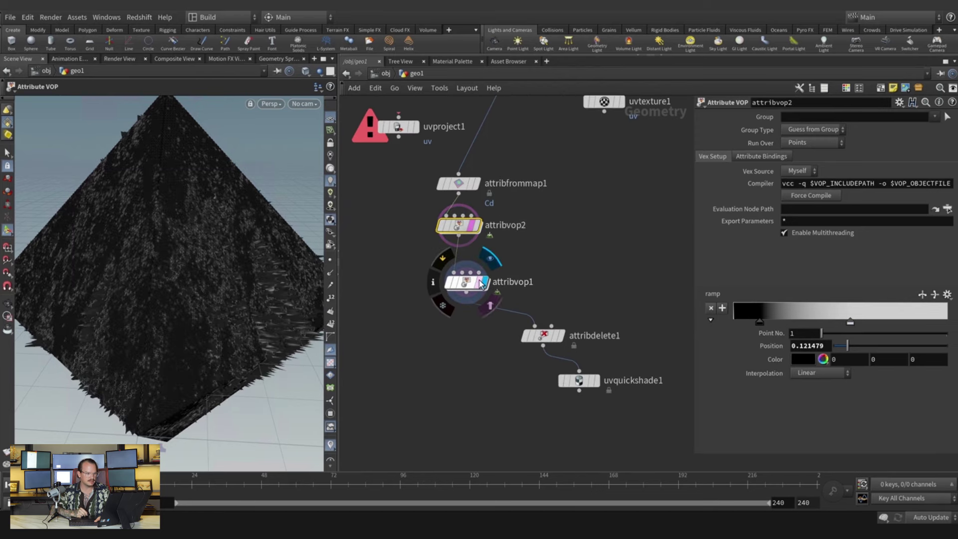
{"action": "left_click", "coordinate": [409, 272]}
{"action": "key", "text": "space"}
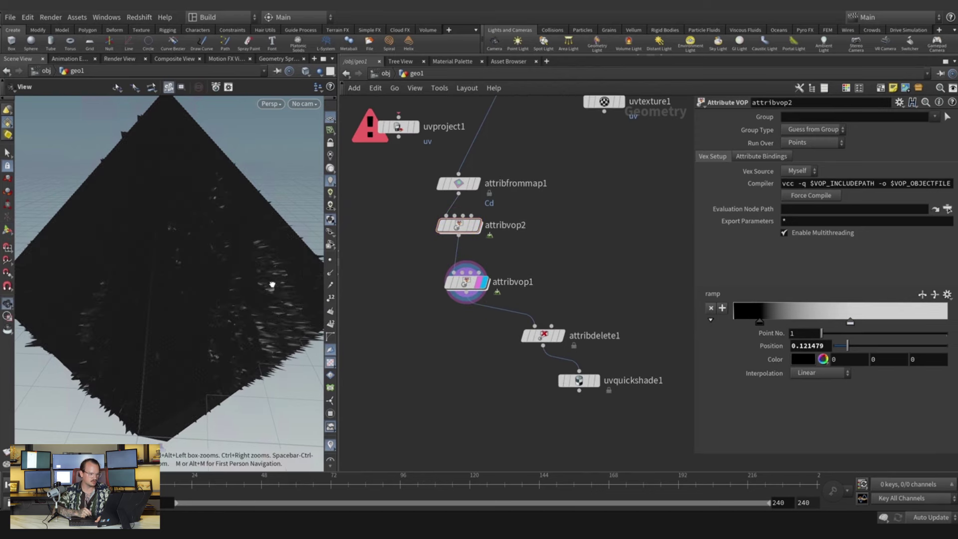
{"action": "left_click_drag", "start_coordinate": [272, 285], "coordinate": [215, 280]}
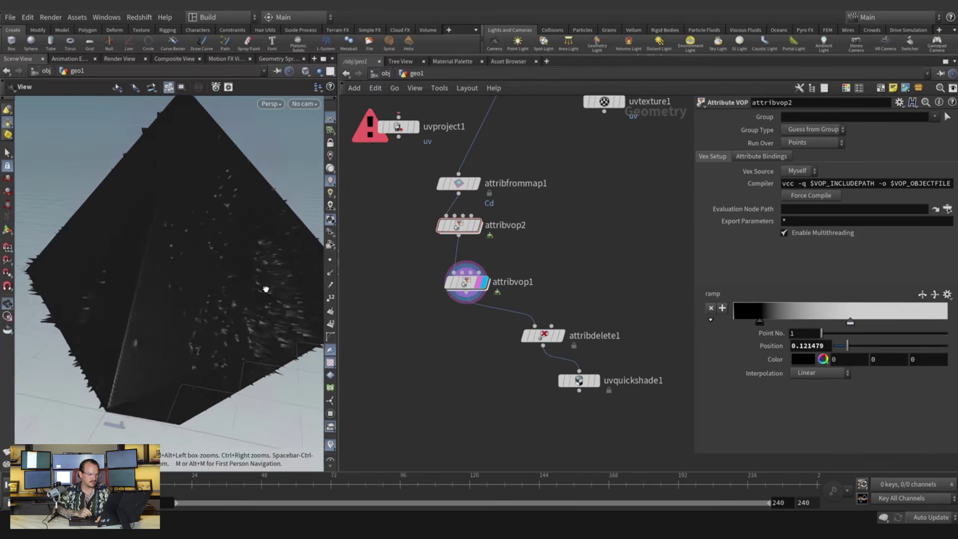
Inside attribvop1, delete the wire from ramp1 to the Cd output and return to the geo1 network.
{"action": "double_click", "coordinate": [468, 286]}
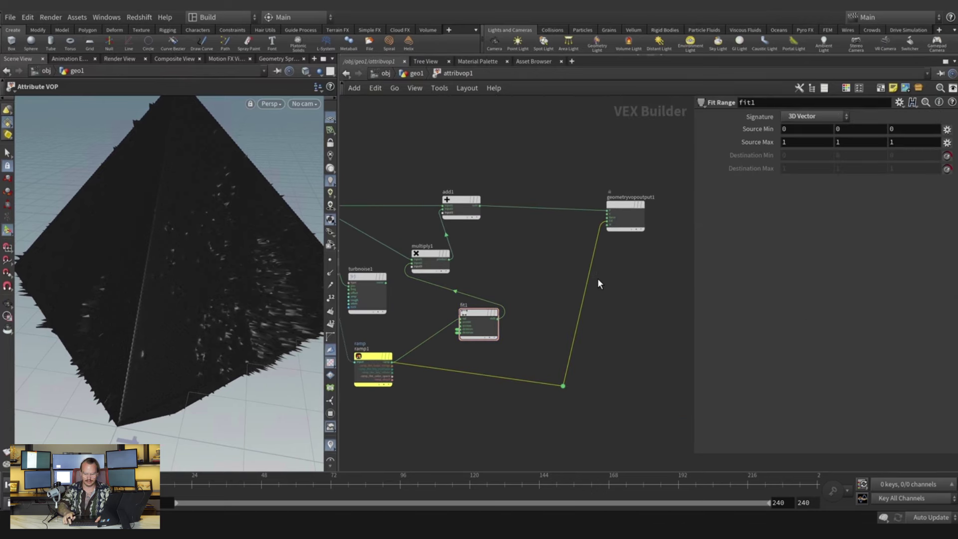
{"action": "key", "text": "Delete"}
{"action": "left_click_drag", "start_coordinate": [281, 267], "coordinate": [304, 238]}
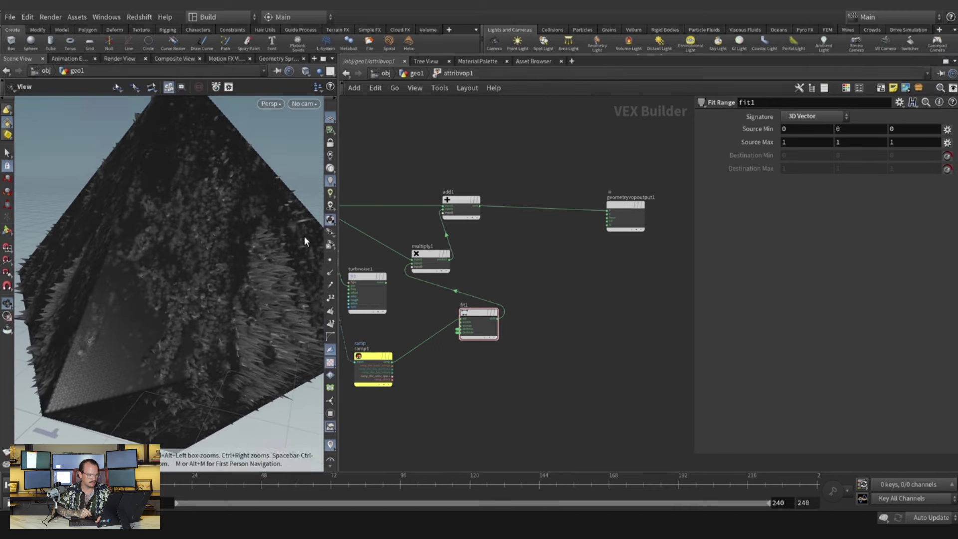
{"action": "left_click", "coordinate": [416, 73]}
Select and display attribvop2, and set its ramp's black point position to about 0.113.
{"action": "left_click_drag", "start_coordinate": [197, 272], "coordinate": [272, 258]}
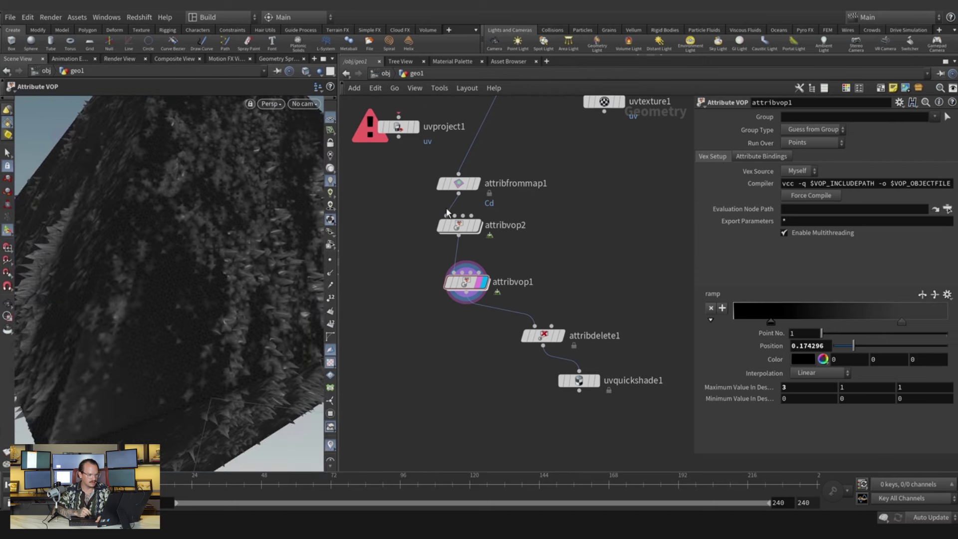
{"action": "left_click", "coordinate": [459, 226]}
{"action": "left_click", "coordinate": [478, 225]}
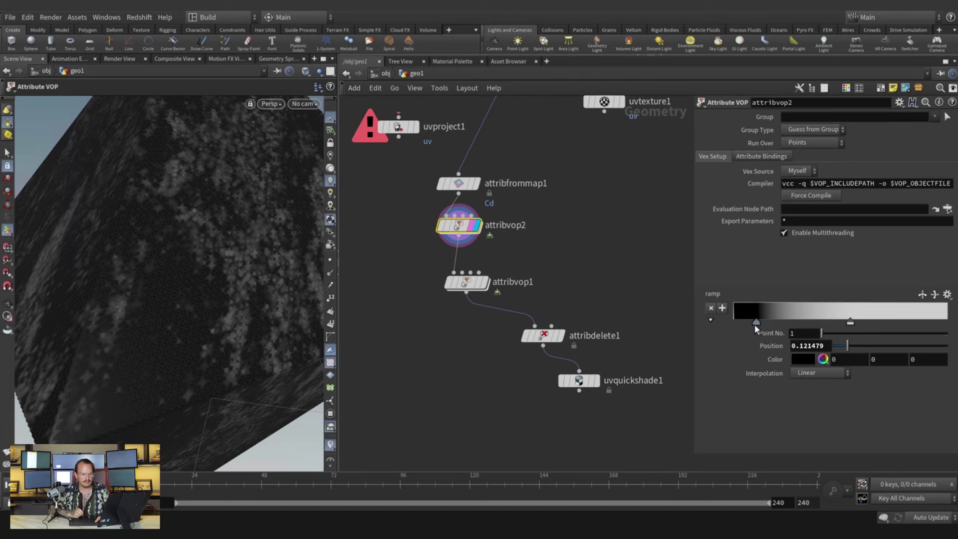
{"action": "mouse_move", "coordinate": [755, 324]}
{"action": "left_mouse_down"}
{"action": "mouse_move", "coordinate": [746, 325]}
{"action": "mouse_move", "coordinate": [768, 321]}
{"action": "mouse_move", "coordinate": [757, 319]}
{"action": "left_mouse_up"}
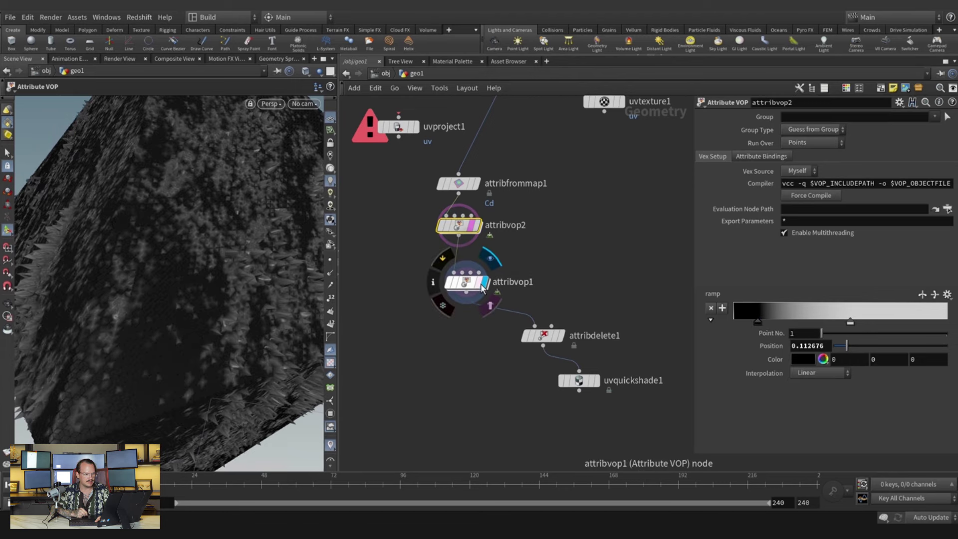
Display attribvop1 again and inspect the displaced spikes on the octahedron up close.
{"action": "left_click", "coordinate": [482, 286]}
{"action": "scroll", "coordinate": [264, 260], "scroll_direction": "down", "scroll_amount": 3}
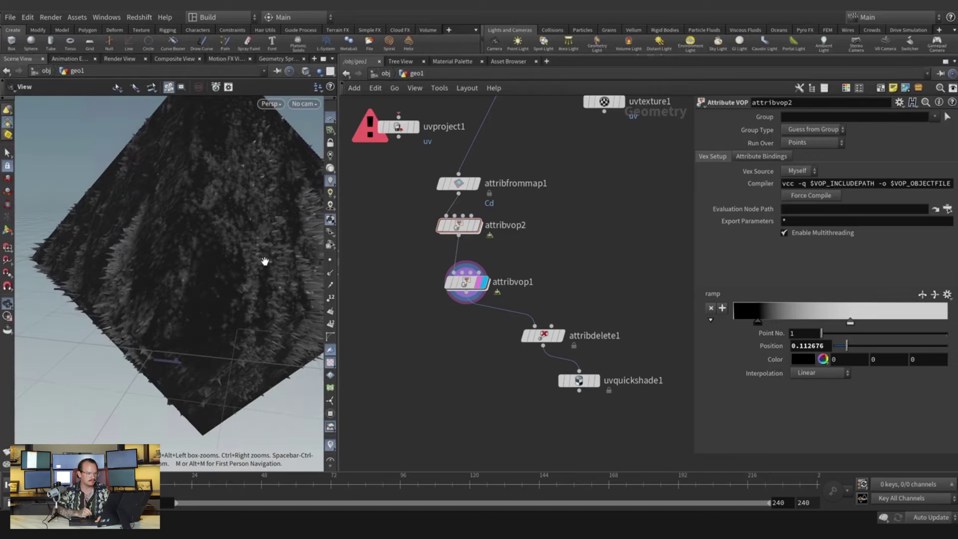
{"action": "left_click_drag", "start_coordinate": [265, 261], "coordinate": [224, 265]}
{"action": "scroll", "coordinate": [270, 269], "scroll_direction": "up", "scroll_amount": 2}
{"action": "scroll", "coordinate": [225, 265], "scroll_direction": "up", "scroll_amount": 2}
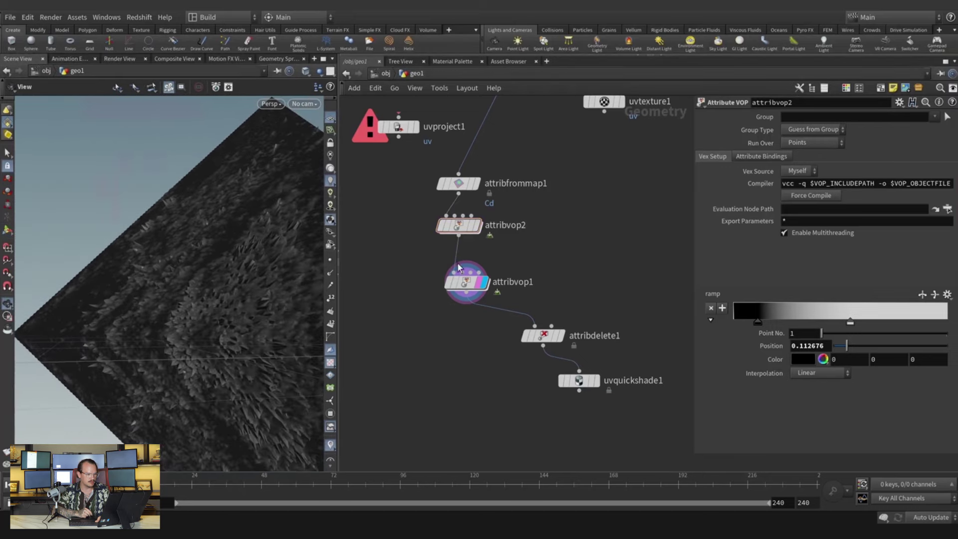
Inside attribvop1, delete the turbnoise1 node and move ramp1 up closer to the remaining nodes.
{"action": "double_click", "coordinate": [472, 288]}
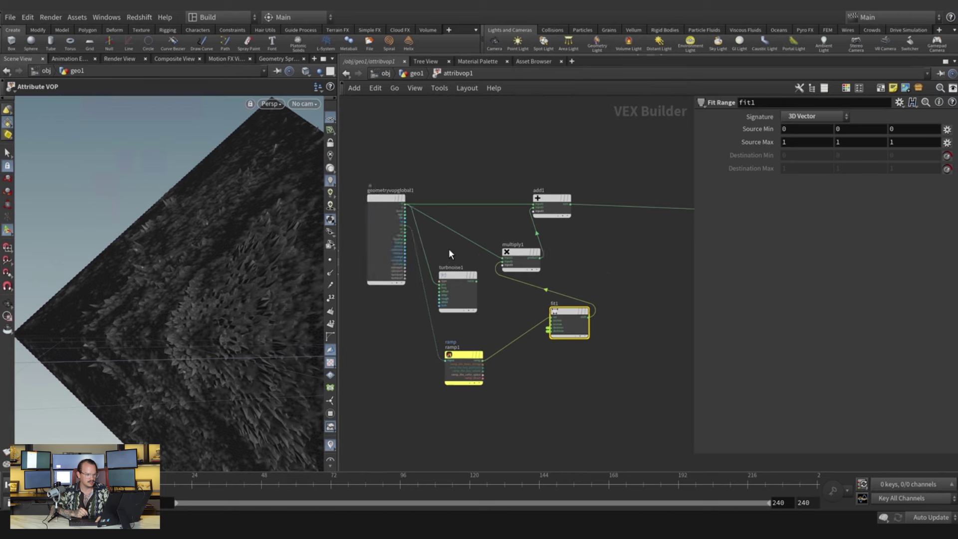
{"action": "scroll", "coordinate": [449, 250], "scroll_direction": "up", "scroll_amount": 4}
{"action": "left_click_drag", "start_coordinate": [467, 293], "coordinate": [480, 246]}
{"action": "middle_click_drag", "start_coordinate": [448, 216], "coordinate": [513, 263]}
{"action": "scroll", "coordinate": [428, 252], "scroll_direction": "down", "scroll_amount": 2}
{"action": "left_click_drag", "start_coordinate": [433, 188], "coordinate": [353, 245]}
{"action": "scroll", "coordinate": [454, 295], "scroll_direction": "down", "scroll_amount": 3}
{"action": "left_click", "coordinate": [522, 272]}
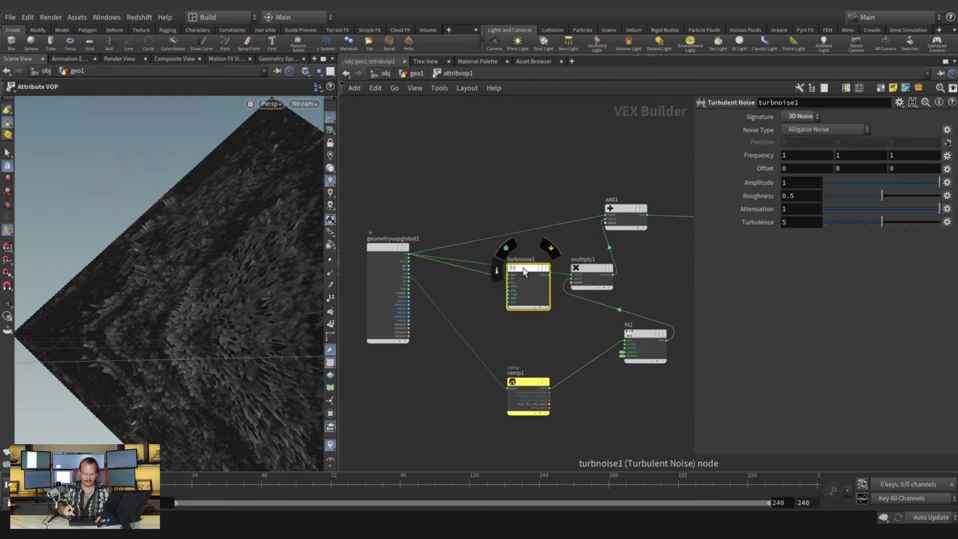
{"action": "key", "text": "Delete"}
{"action": "left_click_drag", "start_coordinate": [524, 381], "coordinate": [537, 343]}
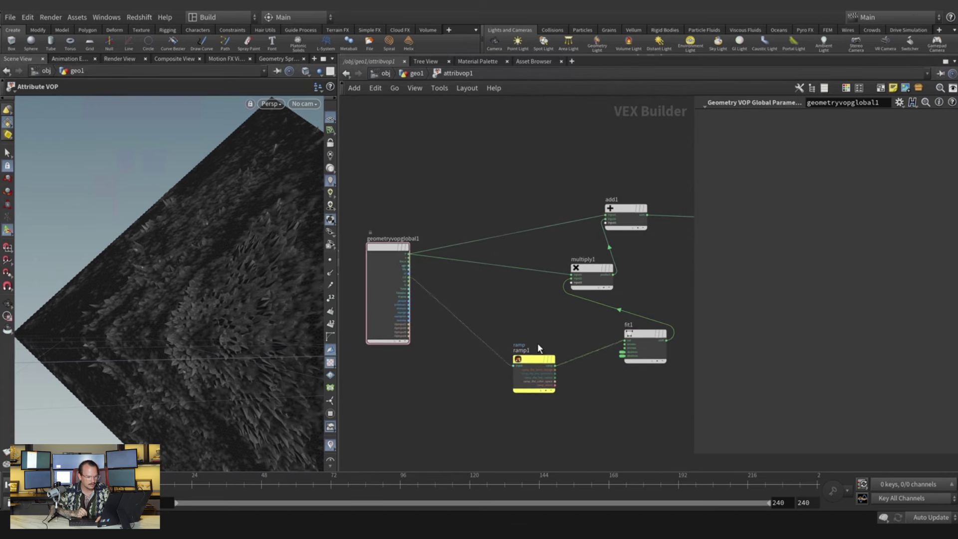
Try inserting a Vector to Float node followed by a Float to Vector node between the Cd output and ramp1.
{"action": "scroll", "coordinate": [461, 334], "scroll_direction": "up", "scroll_amount": 2}
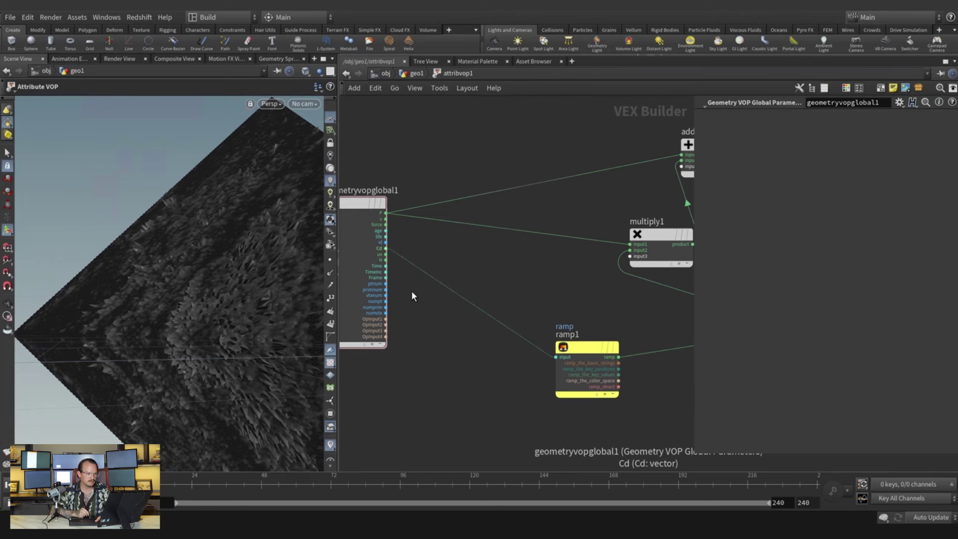
{"action": "key", "text": "Tab"}
{"action": "type", "text": "ve"}
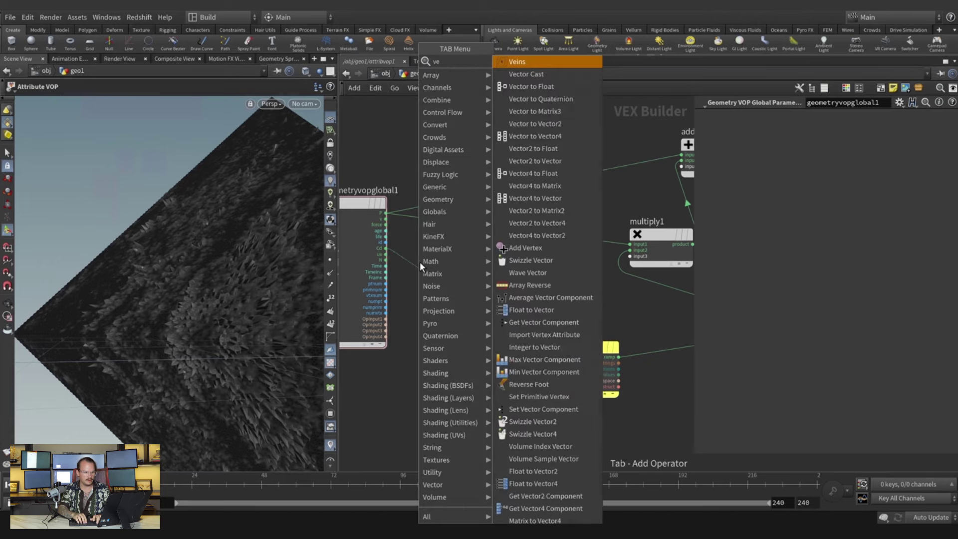
{"action": "key", "text": "Return"}
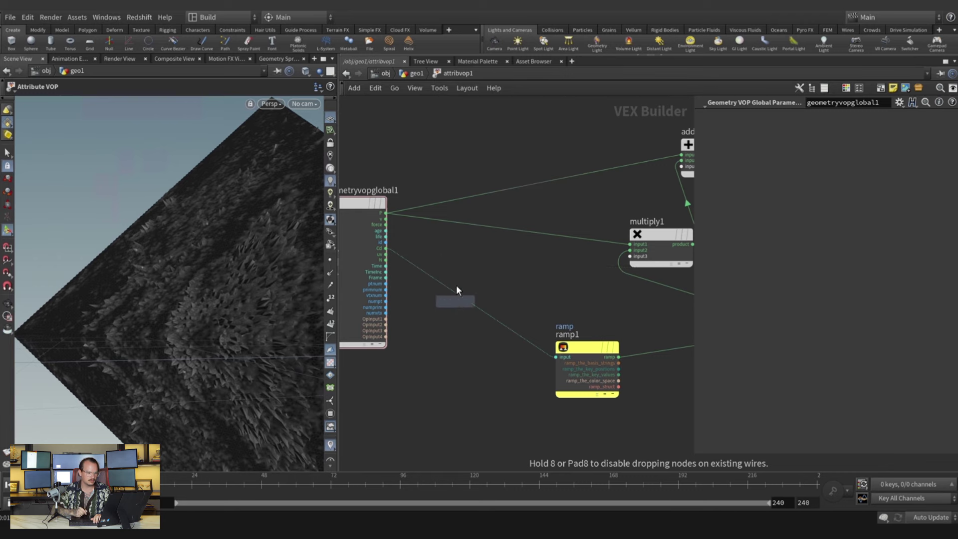
{"action": "left_click", "coordinate": [462, 291]}
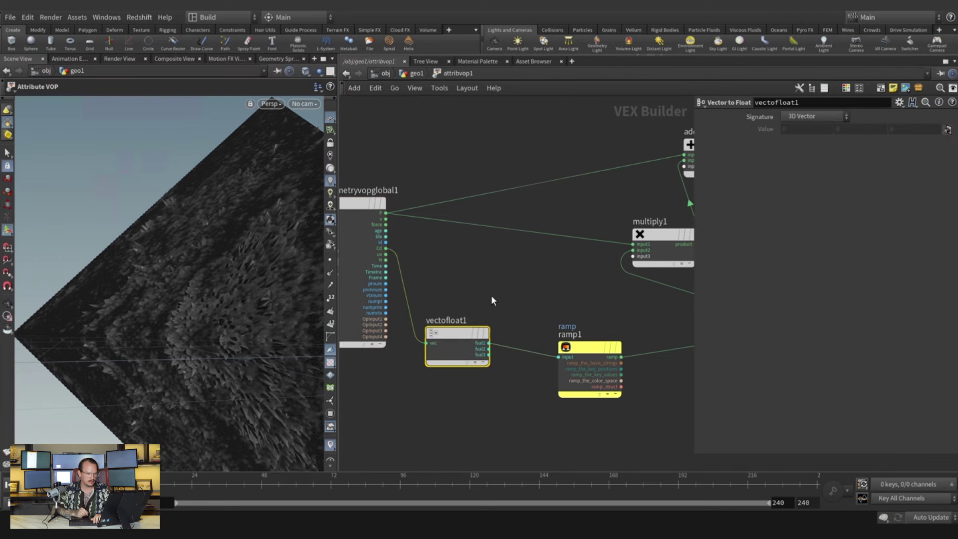
{"action": "key", "text": "Tab"}
{"action": "type", "text": "fltv"}
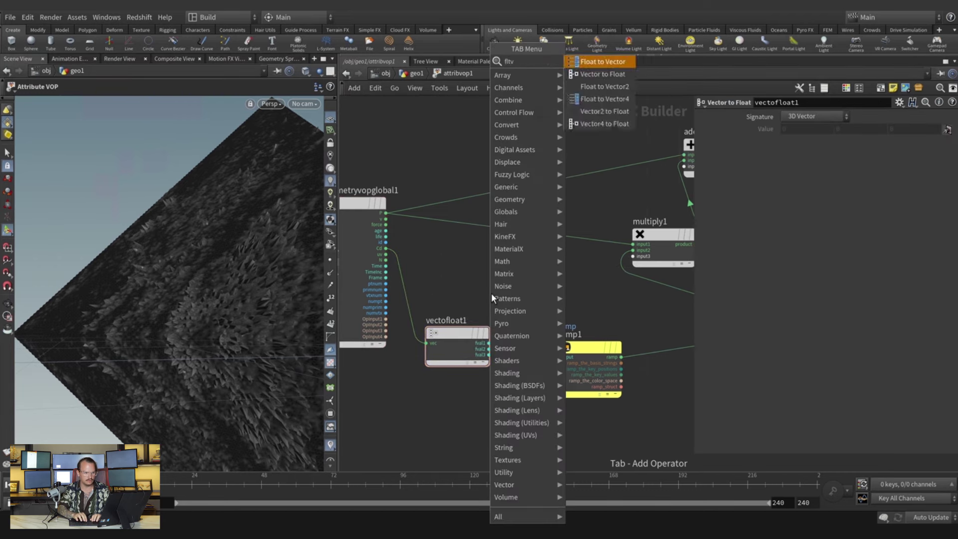
{"action": "key", "text": "Return"}
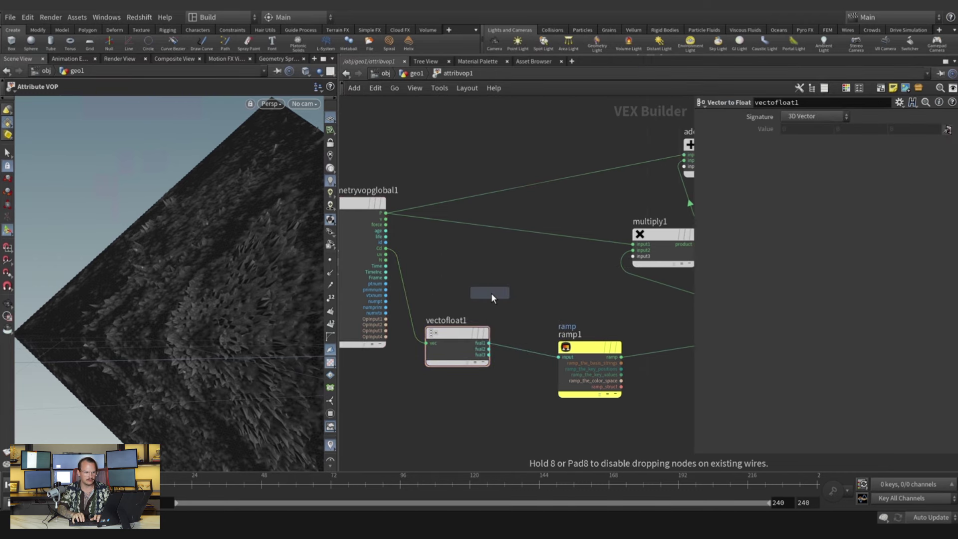
{"action": "left_click", "coordinate": [519, 348]}
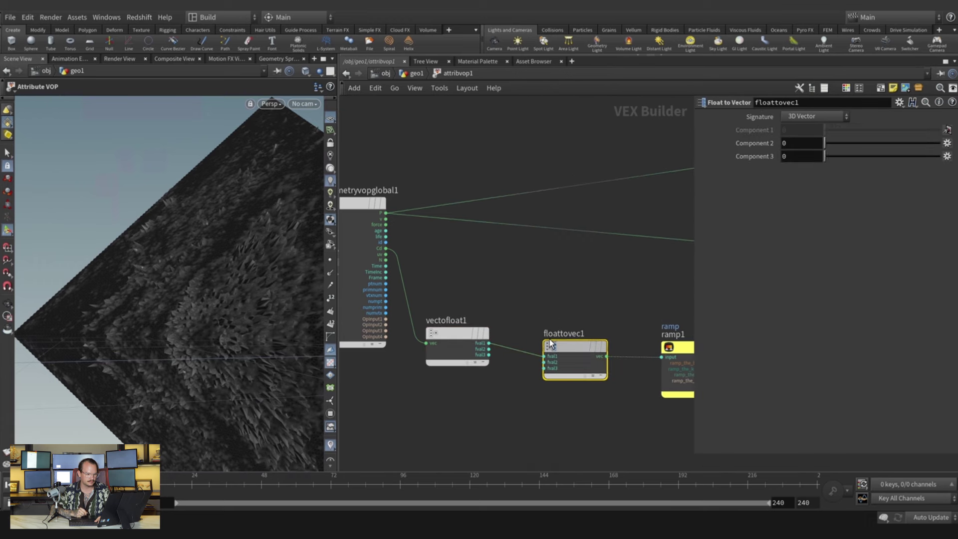
Wire the second and third components between the two conversion nodes, and delete both conversion nodes.
{"action": "scroll", "coordinate": [516, 367], "scroll_direction": "up", "scroll_amount": 2}
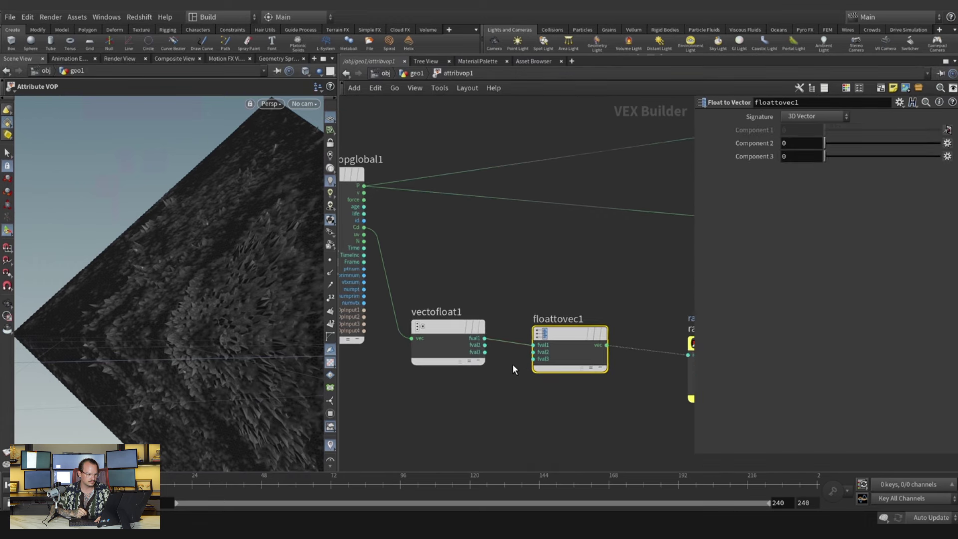
{"action": "left_click_drag", "start_coordinate": [485, 344], "coordinate": [534, 359]}
{"action": "scroll", "coordinate": [478, 299], "scroll_direction": "down", "scroll_amount": 1}
{"action": "left_click_drag", "start_coordinate": [456, 301], "coordinate": [546, 346]}
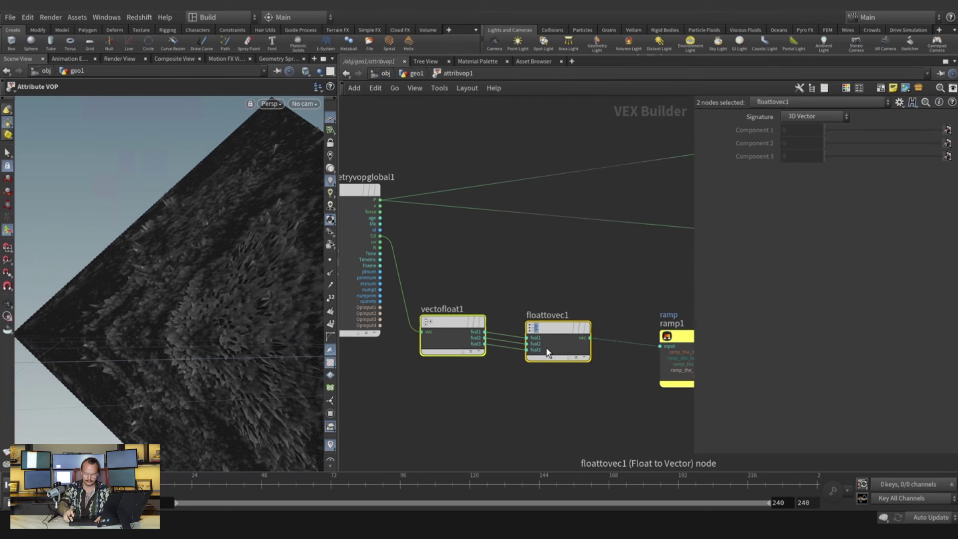
{"action": "key", "text": "Delete"}
{"action": "scroll", "coordinate": [516, 316], "scroll_direction": "down", "scroll_amount": 1}
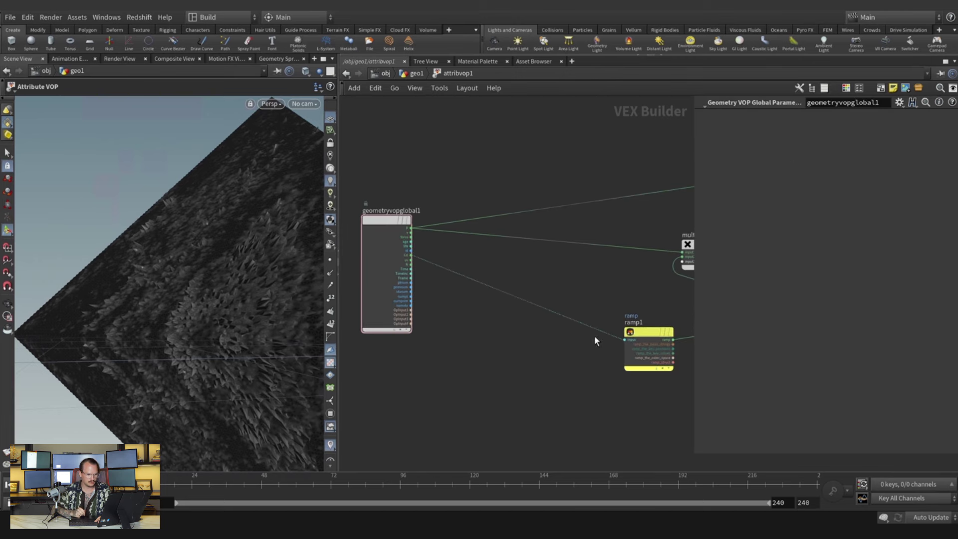
Delete the fit1 node so ramp1 feeds multiply1 directly, and move ramp1 nearer to multiply1.
{"action": "left_click_drag", "start_coordinate": [644, 336], "coordinate": [530, 345]}
{"action": "middle_click_drag", "start_coordinate": [534, 313], "coordinate": [468, 312]}
{"action": "middle_click_drag", "start_coordinate": [567, 310], "coordinate": [544, 313]}
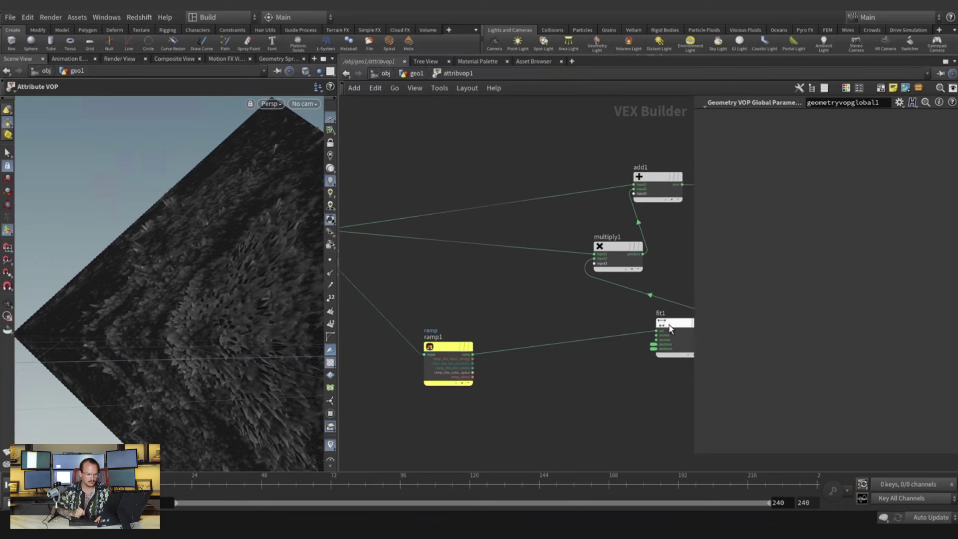
{"action": "left_click_drag", "start_coordinate": [668, 326], "coordinate": [568, 341]}
{"action": "left_click_drag", "start_coordinate": [525, 300], "coordinate": [583, 354]}
{"action": "key", "text": "Delete"}
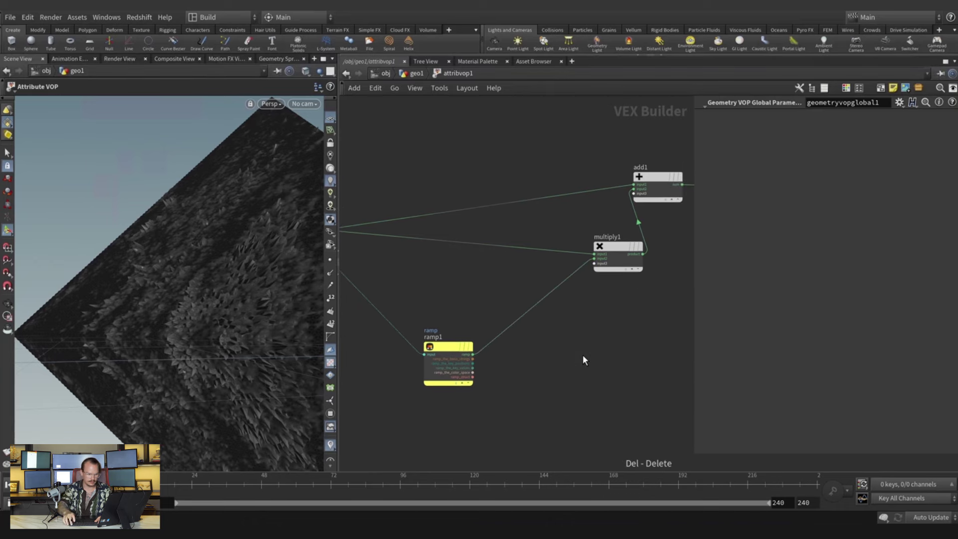
{"action": "left_click_drag", "start_coordinate": [452, 348], "coordinate": [460, 334]}
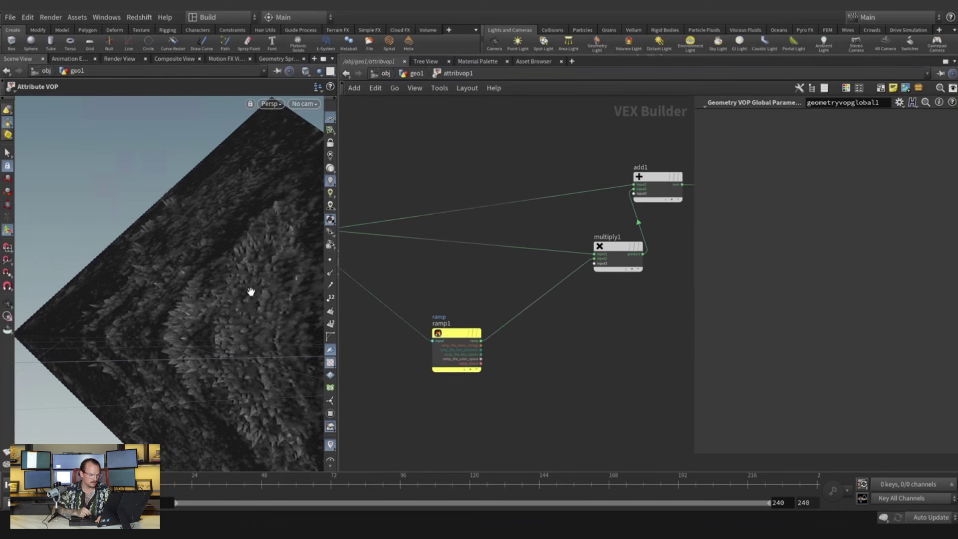
Return to the geo1 network and move attribvop1's two ramp points to opposite ends, with the black point at position 0.
{"action": "mouse_move", "coordinate": [251, 292]}
{"action": "left_mouse_down", "text": "alt"}
{"action": "mouse_move", "coordinate": [290, 292]}
{"action": "mouse_move", "coordinate": [274, 300]}
{"action": "mouse_move", "coordinate": [235, 276]}
{"action": "mouse_move", "coordinate": [186, 310]}
{"action": "mouse_move", "coordinate": [246, 310]}
{"action": "mouse_move", "coordinate": [291, 295]}
{"action": "mouse_move", "coordinate": [301, 314]}
{"action": "mouse_move", "coordinate": [237, 343]}
{"action": "mouse_move", "coordinate": [276, 325]}
{"action": "mouse_move", "coordinate": [214, 325]}
{"action": "mouse_move", "coordinate": [257, 294]}
{"action": "left_mouse_up", "text": "alt"}
{"action": "key", "text": "space"}
{"action": "left_click", "coordinate": [415, 74]}
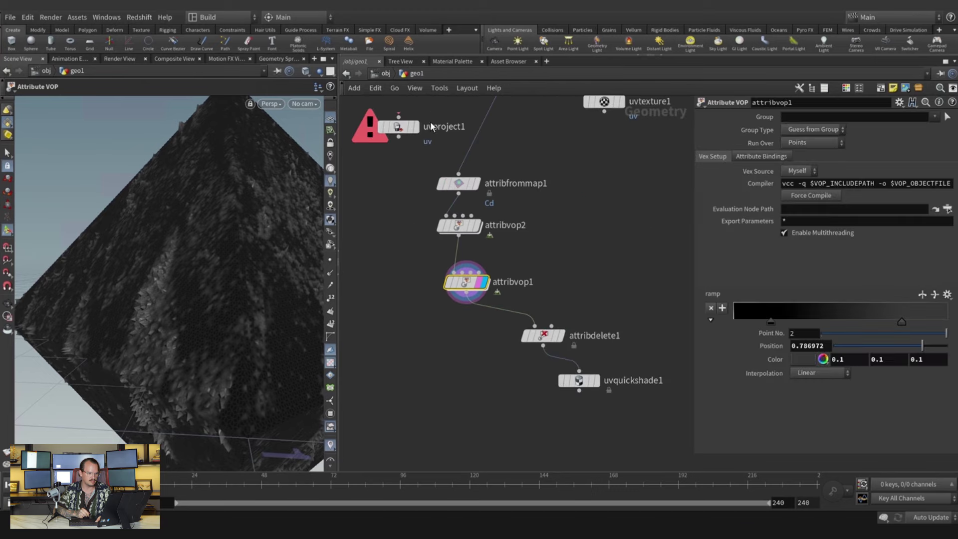
{"action": "key", "text": "space"}
{"action": "left_click_drag", "start_coordinate": [150, 301], "coordinate": [263, 300]}
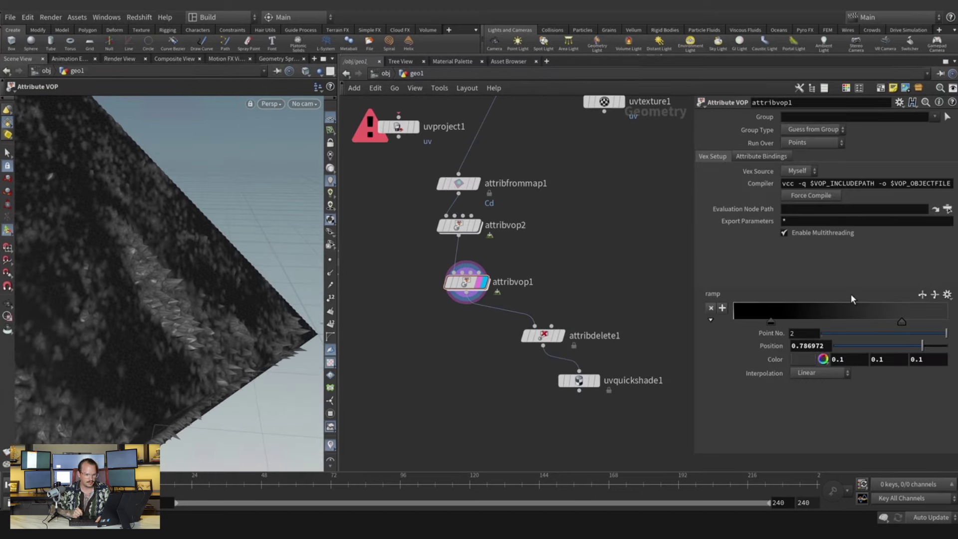
{"action": "left_click_drag", "start_coordinate": [903, 322], "coordinate": [940, 322]}
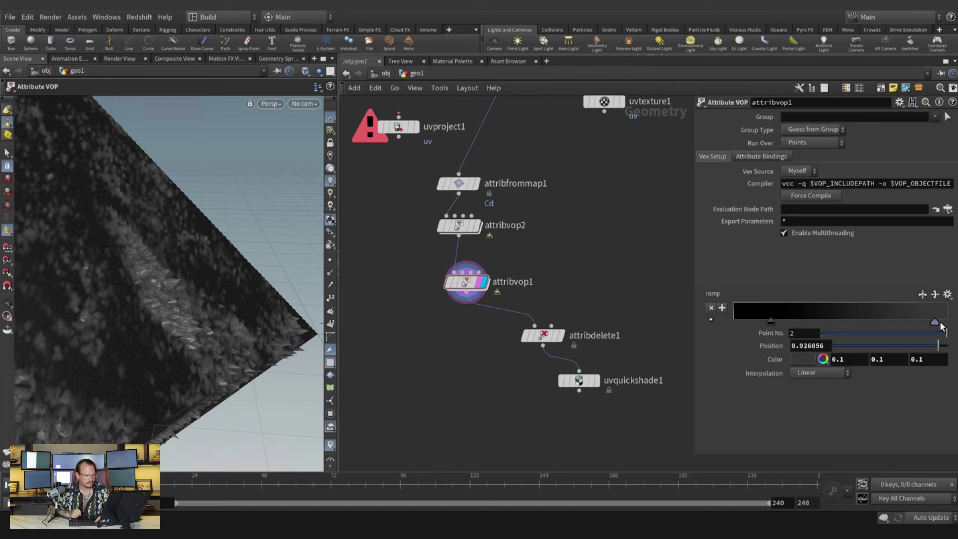
{"action": "left_click_drag", "start_coordinate": [772, 323], "coordinate": [726, 326]}
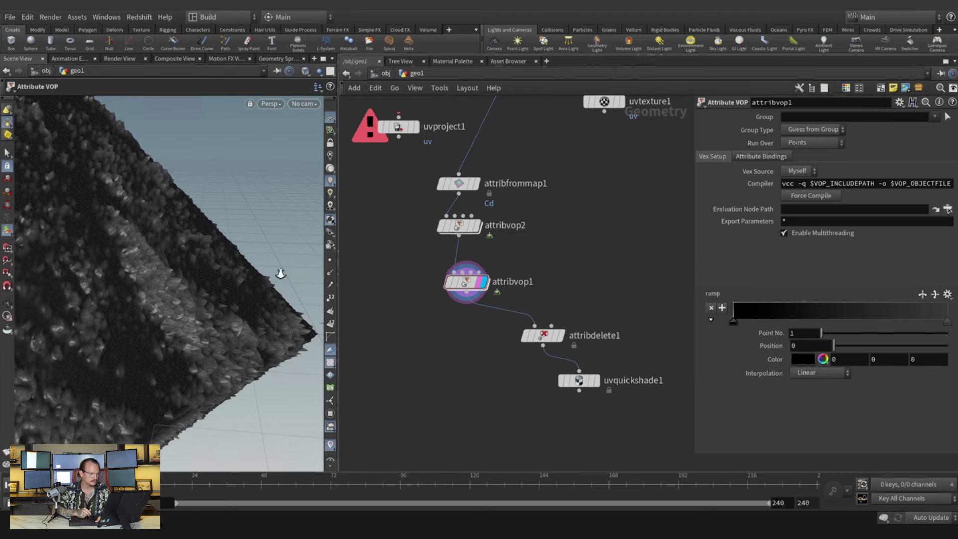
{"action": "left_click_drag", "start_coordinate": [281, 274], "coordinate": [237, 274]}
Set the voxel size of vdbfrompolygons1 to .005 and inspect the refined displacement on the octahedron.
{"action": "middle_click_drag", "start_coordinate": [540, 200], "coordinate": [537, 269]}
{"action": "middle_click_drag", "start_coordinate": [532, 223], "coordinate": [519, 310]}
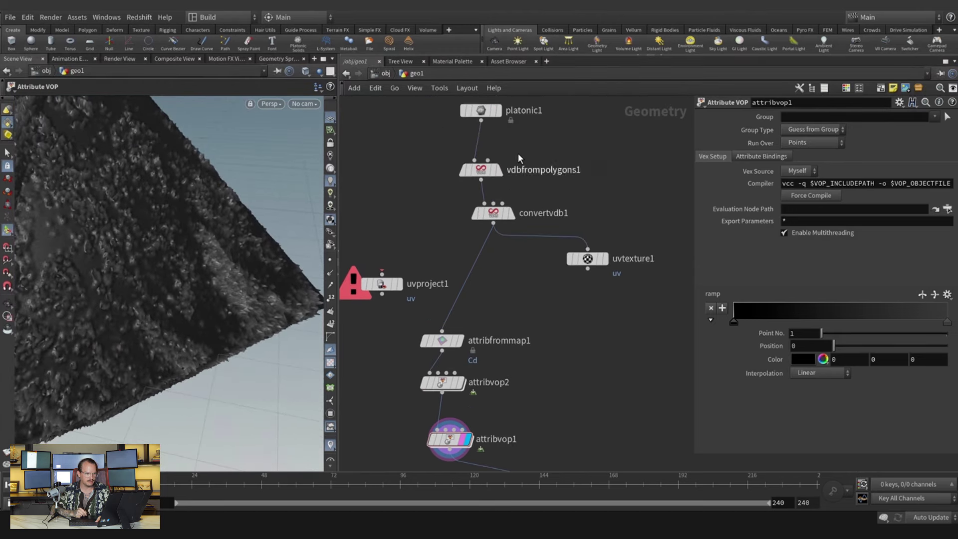
{"action": "left_click", "coordinate": [519, 168]}
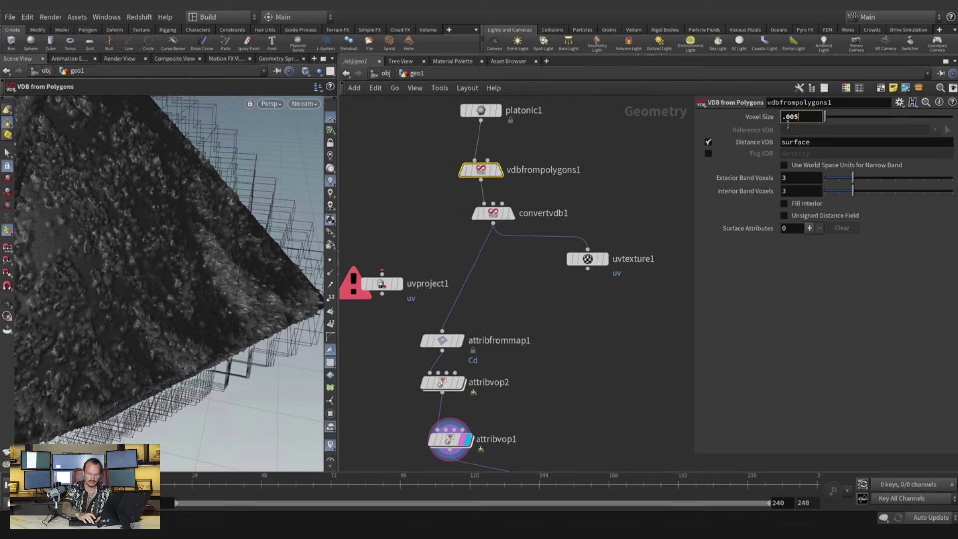
{"action": "type", "text": ".005"}
{"action": "key", "text": "Return"}
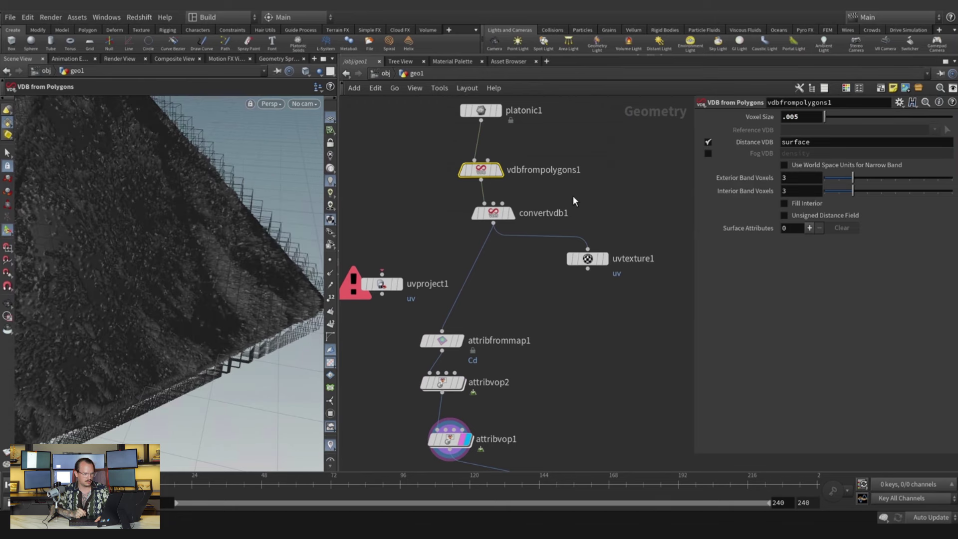
{"action": "right_click_drag", "start_coordinate": [277, 218], "coordinate": [238, 253], "text": "alt"}
{"action": "left_click_drag", "start_coordinate": [238, 252], "coordinate": [269, 244], "text": "alt"}
Select attribfrommap1 and examine the corroded-metal colors on the displaced surface.
{"action": "left_click", "coordinate": [460, 343]}
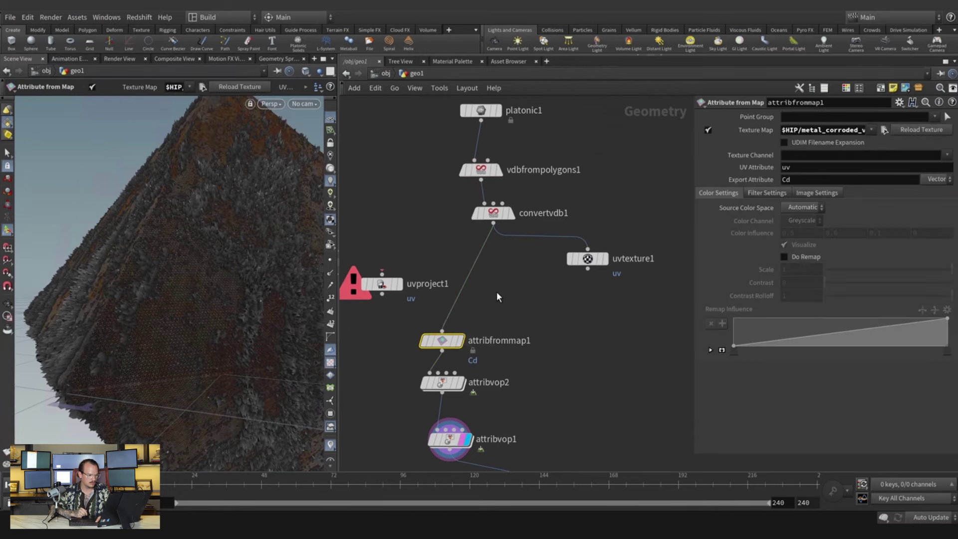
{"action": "middle_click_drag", "start_coordinate": [497, 291], "coordinate": [502, 251]}
{"action": "key", "text": "space"}
{"action": "left_click_drag", "start_coordinate": [244, 312], "coordinate": [231, 270]}
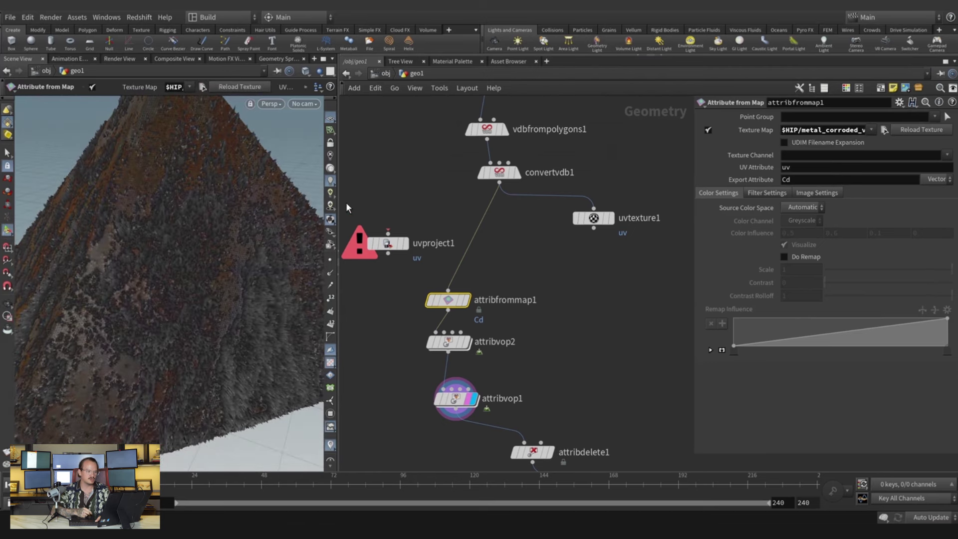
Tighten attribvop2's ramp by moving the black point near the start and the white point to about 0.202.
{"action": "left_click_drag", "start_coordinate": [506, 327], "coordinate": [463, 354]}
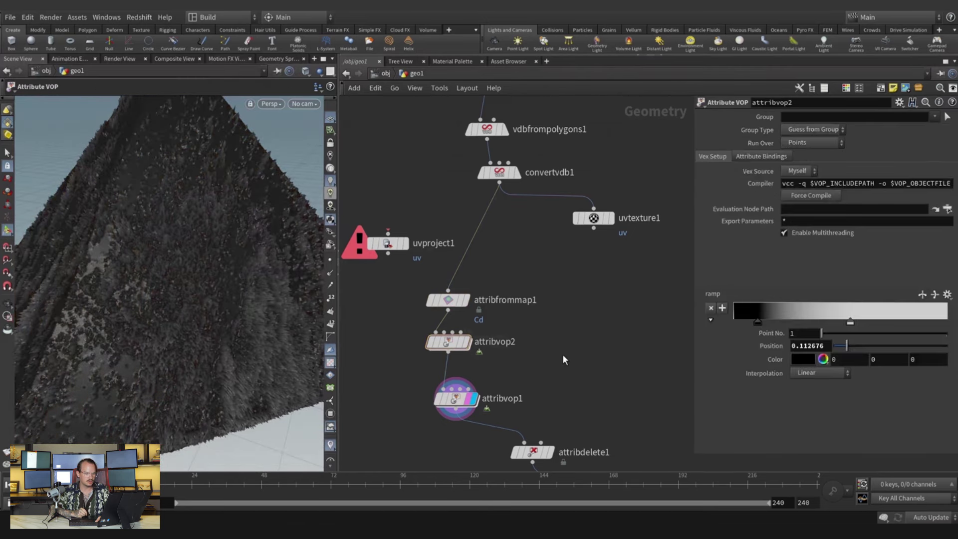
{"action": "left_click_drag", "start_coordinate": [758, 322], "coordinate": [730, 319]}
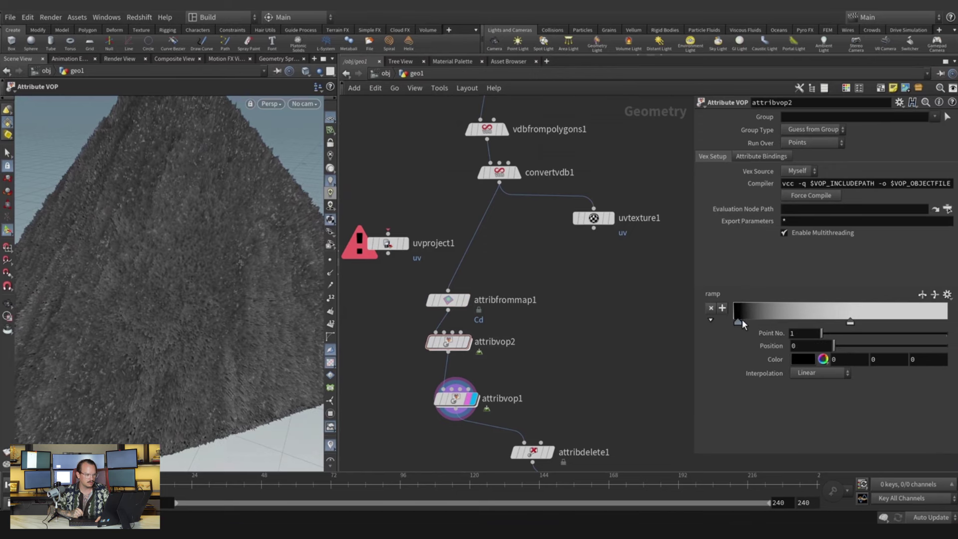
{"action": "left_click_drag", "start_coordinate": [850, 323], "coordinate": [778, 322]}
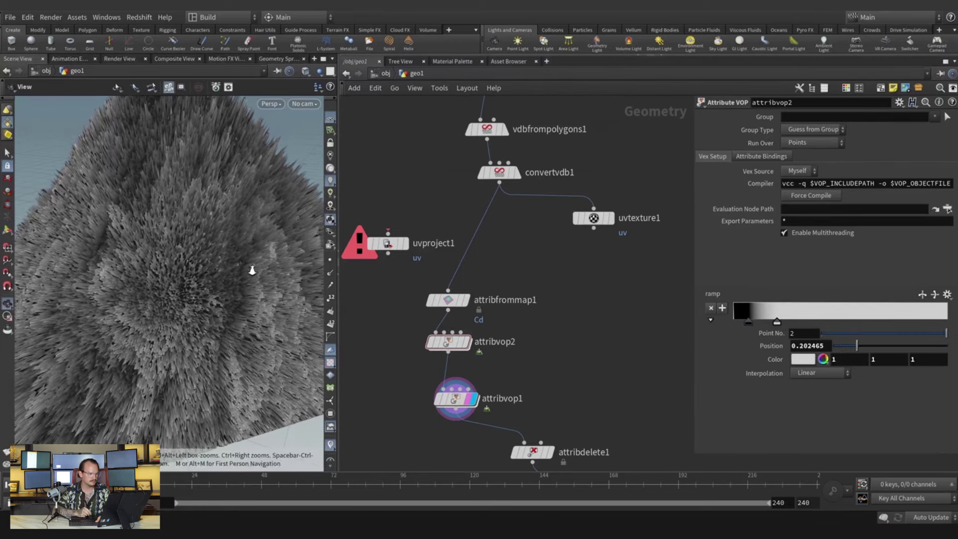
{"action": "right_click_drag", "start_coordinate": [252, 270], "coordinate": [219, 287], "text": "alt"}
{"action": "mouse_move", "coordinate": [219, 286]}
{"action": "left_mouse_down", "text": "alt"}
{"action": "mouse_move", "coordinate": [267, 281]}
{"action": "mouse_move", "coordinate": [210, 277]}
{"action": "left_mouse_up", "text": "alt"}
{"action": "scroll", "coordinate": [267, 281], "scroll_direction": "up", "scroll_amount": 8}
Select attribvop1 and compress its ramp, with the black point near the start and the gray point at about 0.113.
{"action": "middle_click_drag", "start_coordinate": [515, 379], "coordinate": [511, 352]}
{"action": "left_click", "coordinate": [506, 368]}
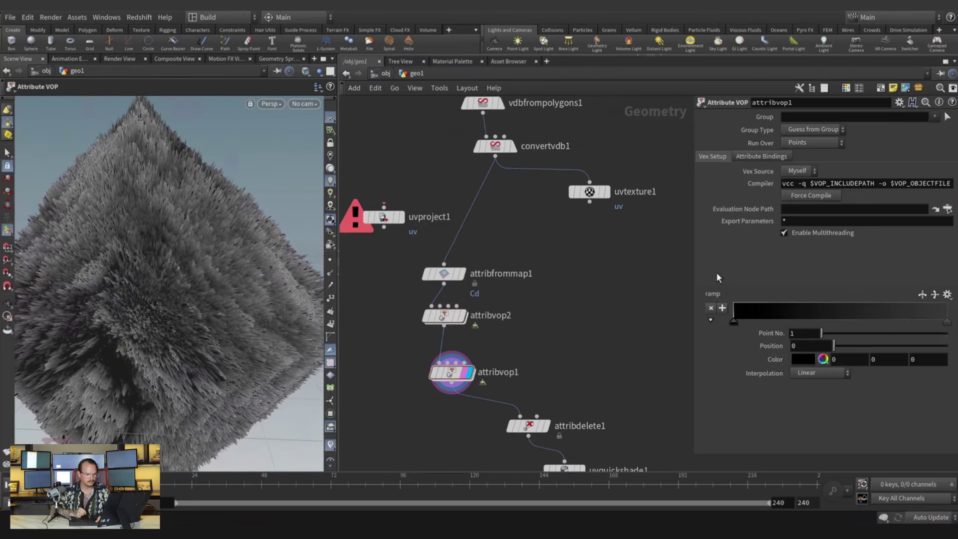
{"action": "mouse_move", "coordinate": [939, 325]}
{"action": "left_mouse_down"}
{"action": "mouse_move", "coordinate": [772, 335]}
{"action": "mouse_move", "coordinate": [738, 322]}
{"action": "mouse_move", "coordinate": [819, 313]}
{"action": "left_mouse_up"}
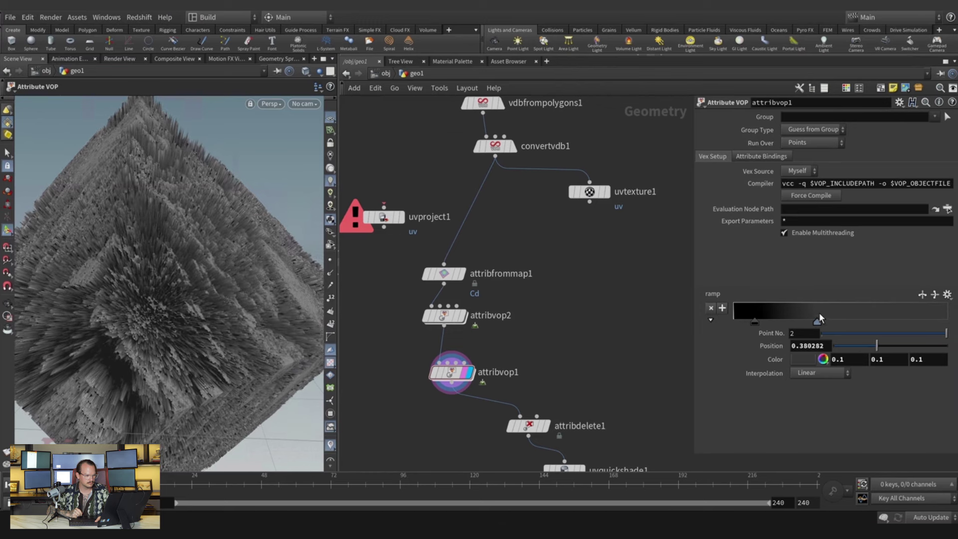
{"action": "mouse_move", "coordinate": [757, 322]}
{"action": "left_mouse_down"}
{"action": "mouse_move", "coordinate": [800, 322]}
{"action": "mouse_move", "coordinate": [742, 331]}
{"action": "mouse_move", "coordinate": [758, 326]}
{"action": "left_mouse_up"}
{"action": "left_click", "coordinate": [819, 325]}
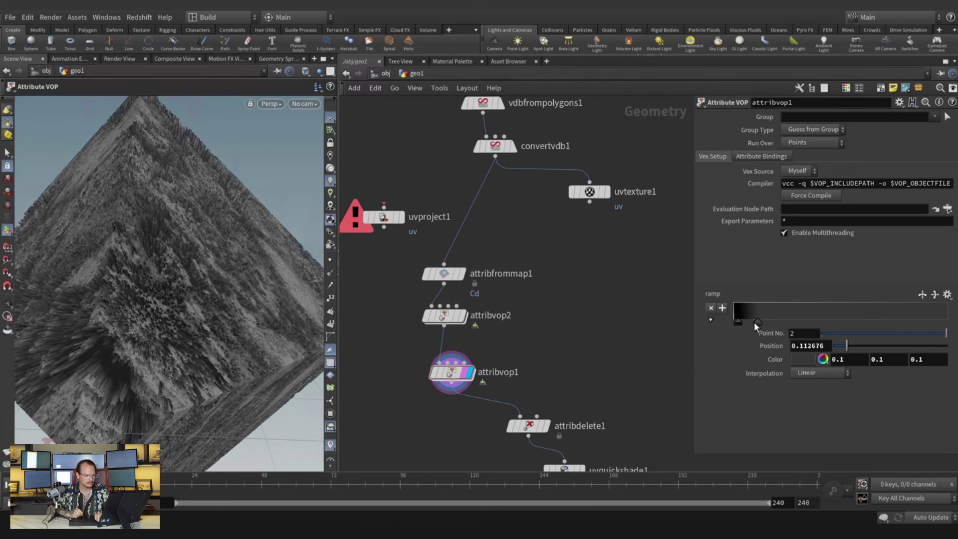
Darken the second ramp point of attribvop1 to a gray value of 0.028 to reduce the displacement strength.
{"action": "double_click", "coordinate": [758, 323]}
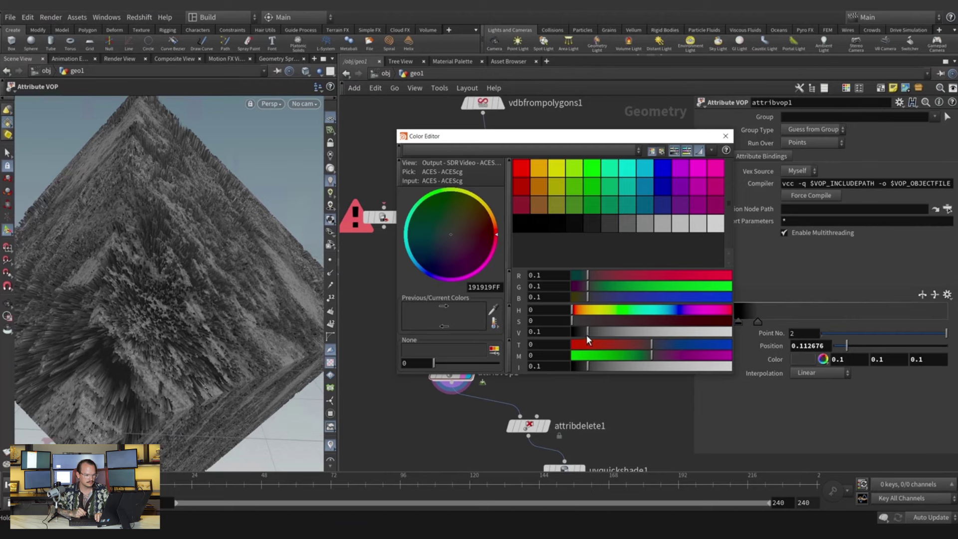
{"action": "left_click_drag", "start_coordinate": [587, 336], "coordinate": [577, 337]}
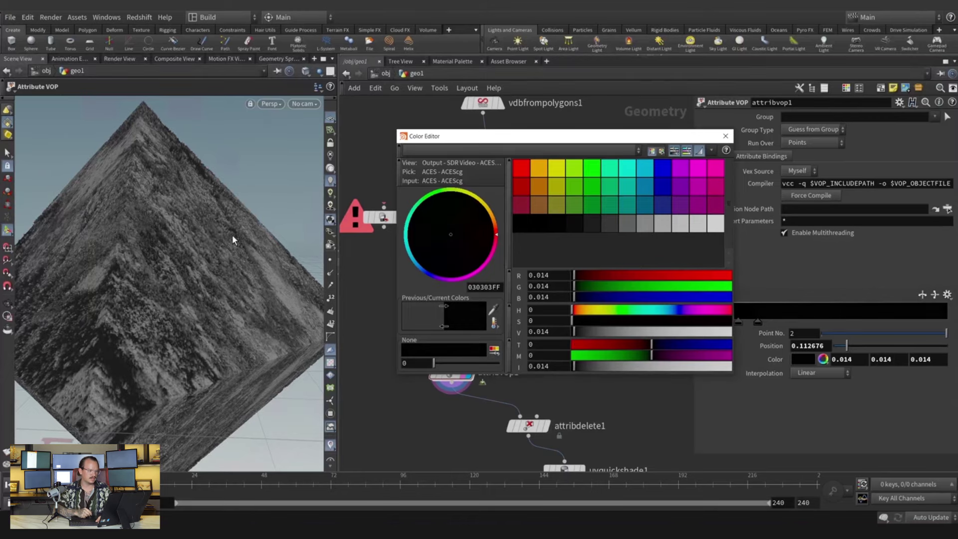
{"action": "left_click_drag", "start_coordinate": [232, 235], "coordinate": [193, 232], "text": "alt"}
{"action": "left_click_drag", "start_coordinate": [234, 207], "coordinate": [209, 255]}
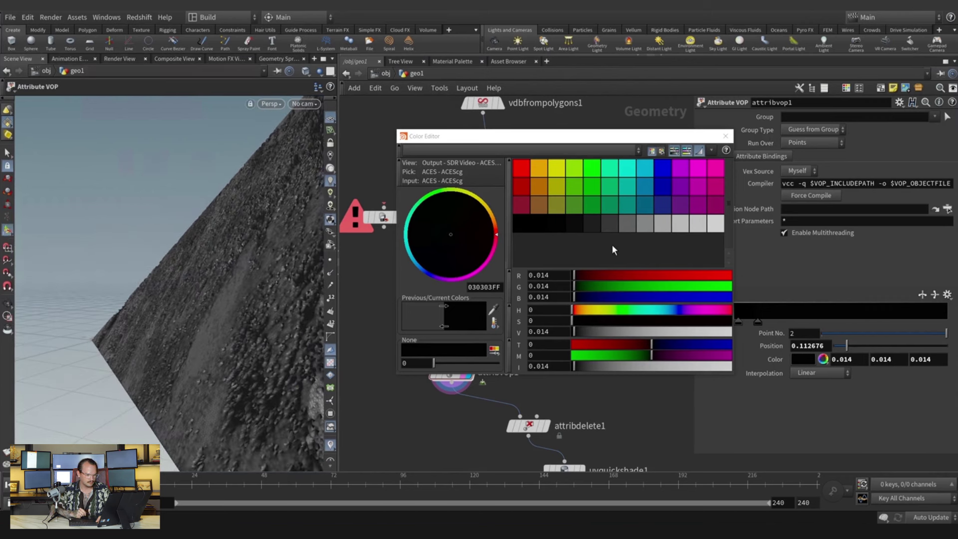
{"action": "left_click", "coordinate": [576, 331]}
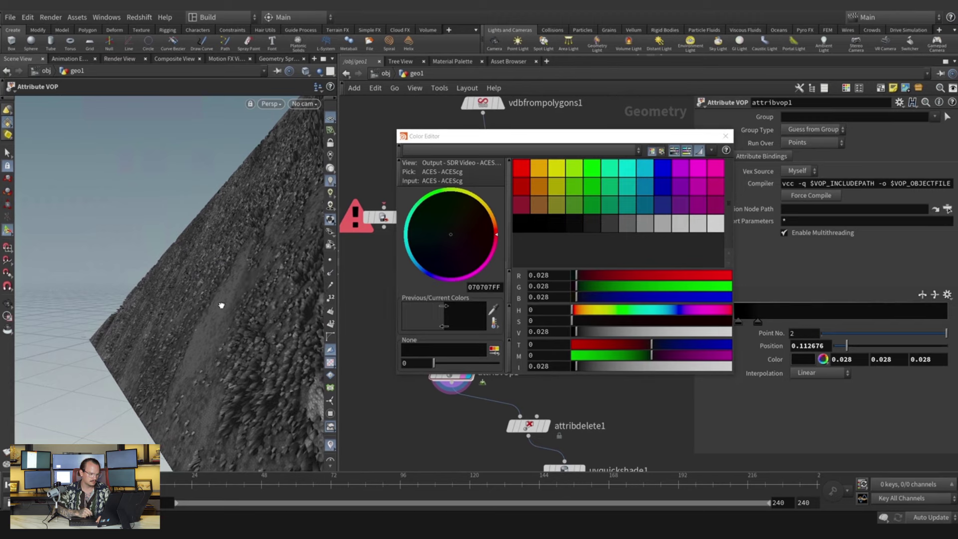
Close the color editor and show the undisplaced attribfrommap1 result in the viewport.
{"action": "left_click_drag", "start_coordinate": [220, 304], "coordinate": [260, 292]}
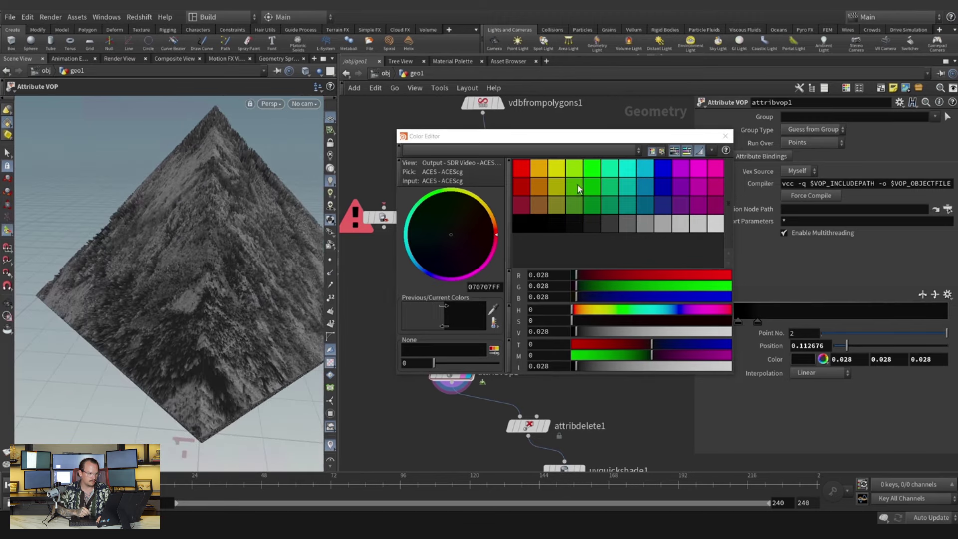
{"action": "left_click", "coordinate": [726, 136]}
{"action": "left_click_drag", "start_coordinate": [279, 248], "coordinate": [257, 250]}
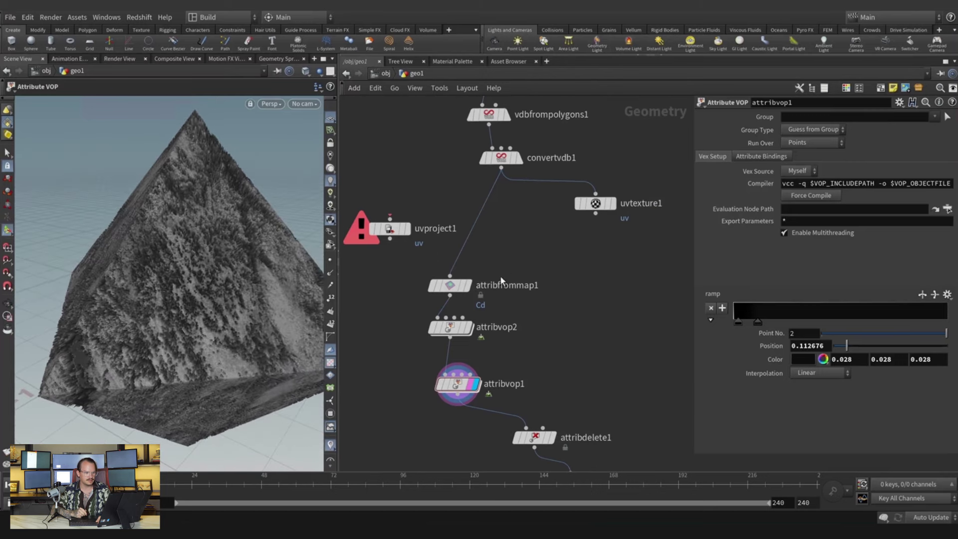
{"action": "left_click", "coordinate": [469, 285]}
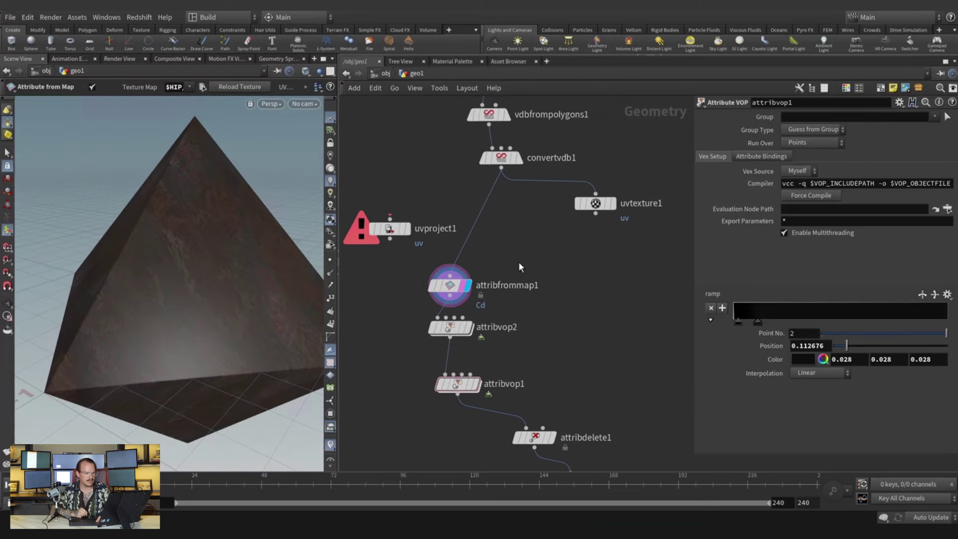
Set the voxel size of vdbfrompolygons1 to .003 for a finer mesh.
{"action": "scroll", "coordinate": [468, 149], "scroll_direction": "up", "scroll_amount": 2}
{"action": "left_click", "coordinate": [491, 138]}
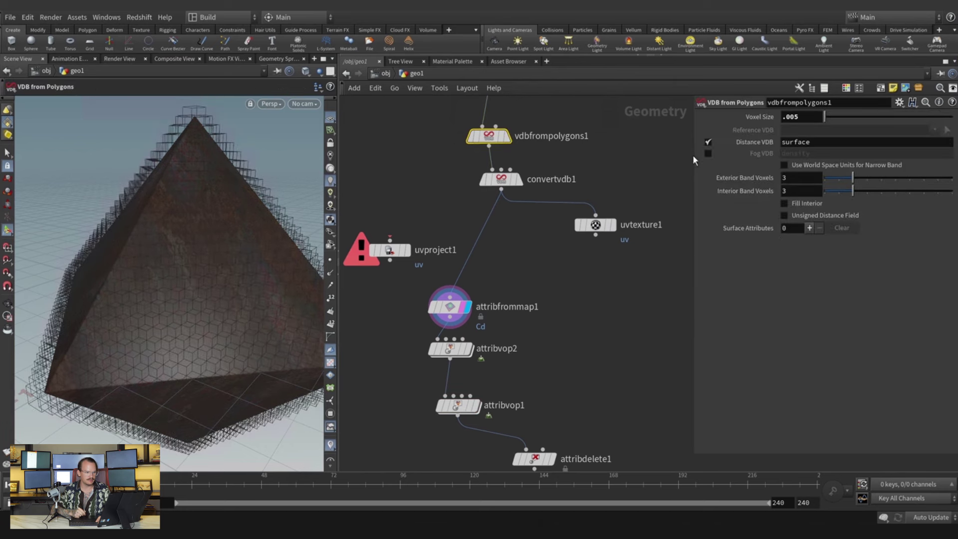
{"action": "left_click", "coordinate": [550, 265]}
{"action": "middle_click_drag", "start_coordinate": [559, 297], "coordinate": [553, 262]}
Move uvtexture1 into the chain, inserting it between convertvdb1 and attribfrommap1.
{"action": "left_click_drag", "start_coordinate": [587, 194], "coordinate": [574, 272]}
{"action": "middle_click_drag", "start_coordinate": [585, 271], "coordinate": [607, 311]}
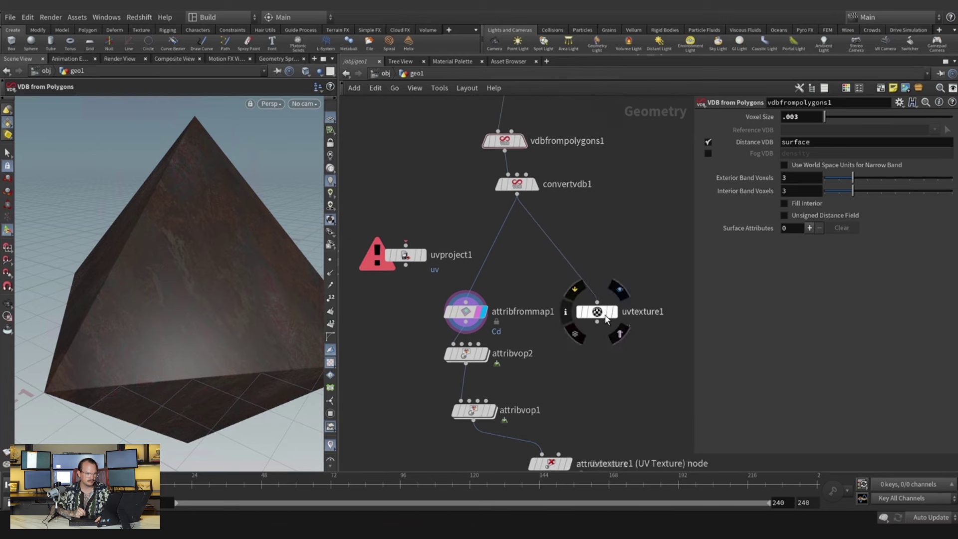
{"action": "left_click_drag", "start_coordinate": [600, 313], "coordinate": [591, 305]}
{"action": "middle_click_drag", "start_coordinate": [595, 258], "coordinate": [599, 160]}
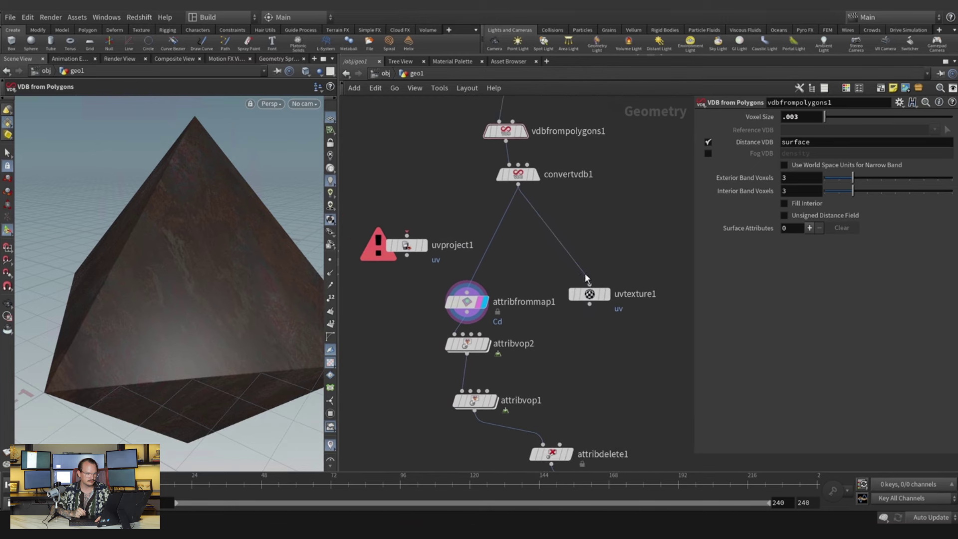
{"action": "mouse_move", "coordinate": [591, 295]}
{"action": "left_click_drag", "start_coordinate": [586, 292], "coordinate": [498, 246]}
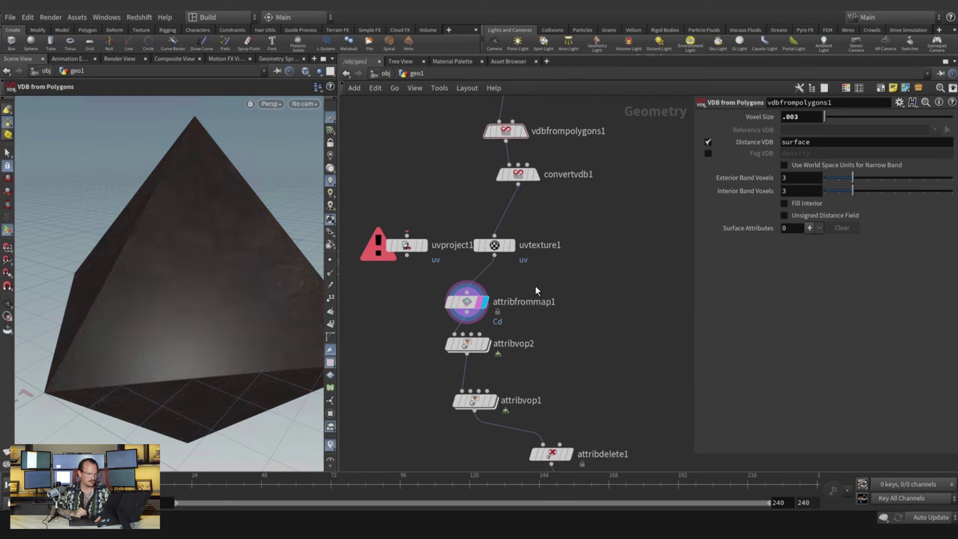
Display uvtexture1 and open its parameters to check the polar UV projection on the octahedron.
{"action": "middle_click_drag", "start_coordinate": [535, 285], "coordinate": [556, 241]}
{"action": "left_click", "coordinate": [531, 208]}
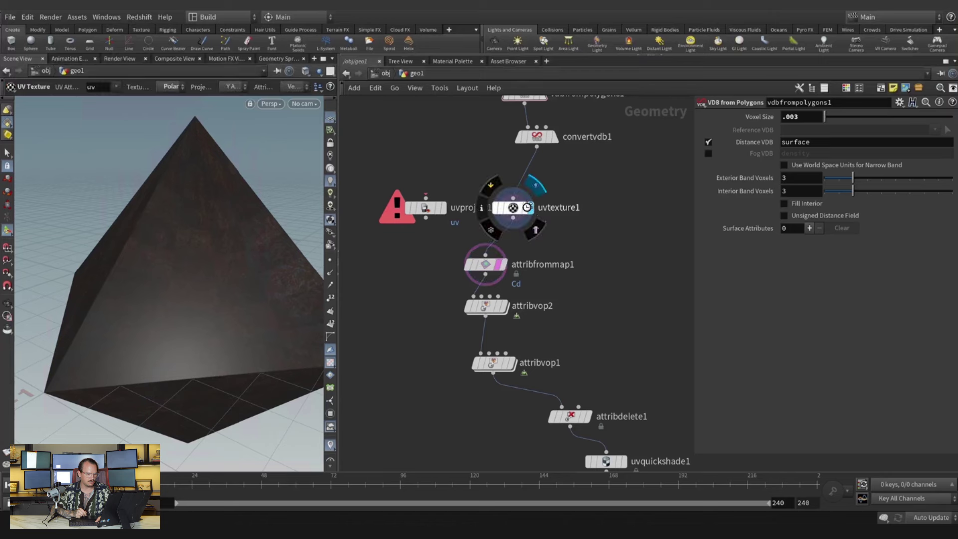
{"action": "mouse_move", "coordinate": [556, 241]}
{"action": "middle_mouse_down"}
{"action": "mouse_move", "coordinate": [565, 241]}
{"action": "mouse_move", "coordinate": [544, 232]}
{"action": "middle_mouse_up"}
{"action": "left_click", "coordinate": [522, 207]}
{"action": "scroll", "coordinate": [522, 245], "scroll_direction": "down", "scroll_amount": 4}
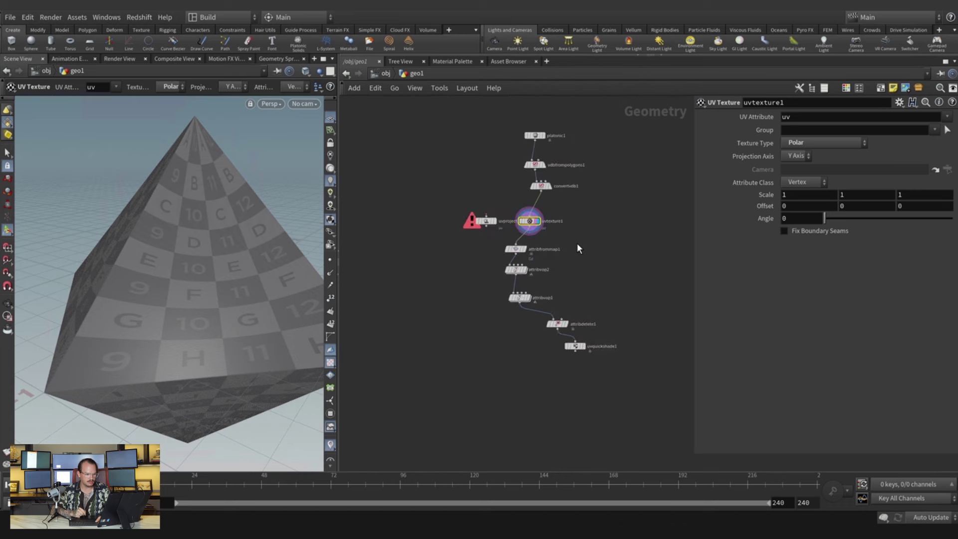
Move uvquickshade1 beside attribfrommap1, feed it from uvtexture1's output, and display it to inspect the rusted texture.
{"action": "mouse_move", "coordinate": [579, 372]}
{"action": "left_click_drag", "start_coordinate": [579, 372], "coordinate": [593, 258]}
{"action": "scroll", "coordinate": [533, 230], "scroll_direction": "up", "scroll_amount": 3}
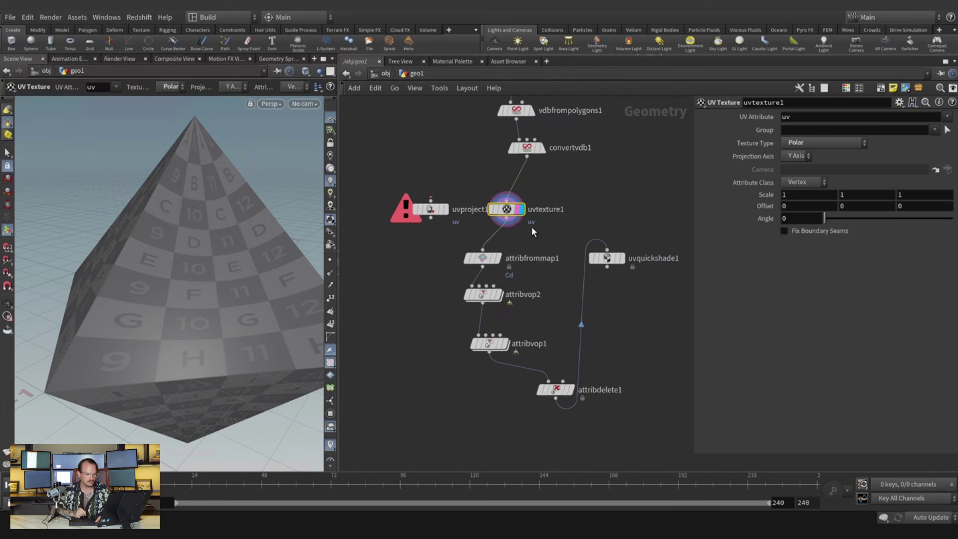
{"action": "left_click_drag", "start_coordinate": [507, 218], "coordinate": [612, 258]}
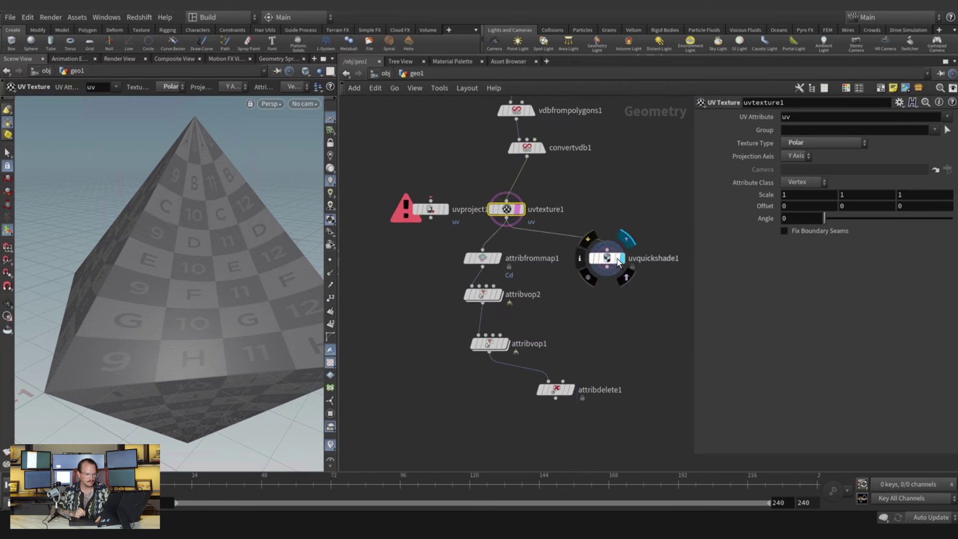
{"action": "left_click", "coordinate": [619, 258]}
{"action": "left_click", "coordinate": [633, 221]}
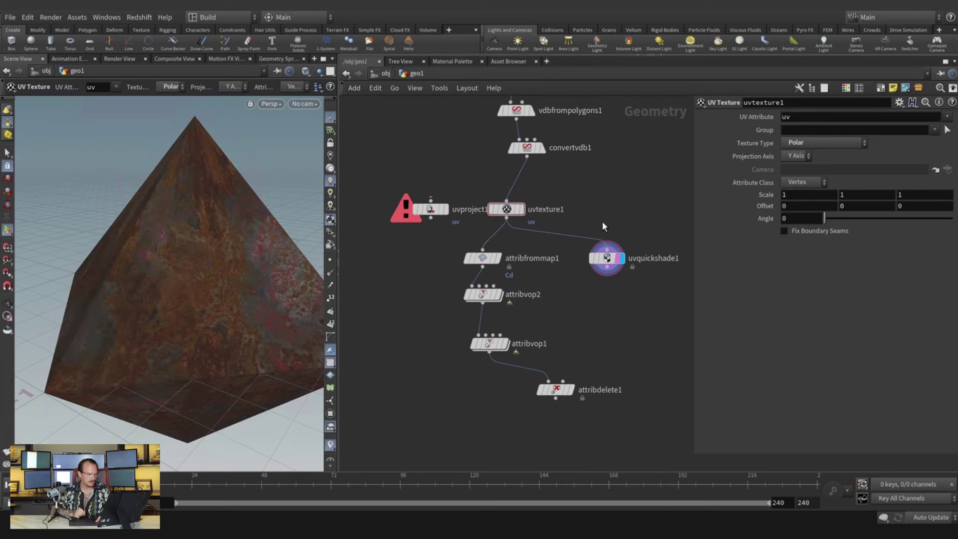
{"action": "left_click_drag", "start_coordinate": [256, 281], "coordinate": [269, 323], "text": "alt"}
{"action": "key", "text": "Return"}
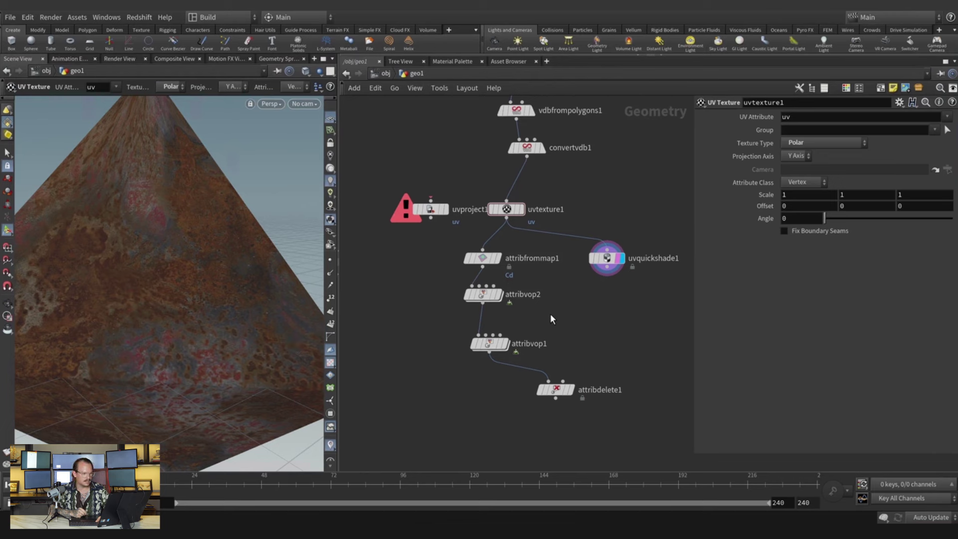
Display attribfrommap1, examine its map colors up close, and open its parameters.
{"action": "scroll", "coordinate": [528, 274], "scroll_direction": "up", "scroll_amount": 2}
{"action": "left_click", "coordinate": [492, 258]}
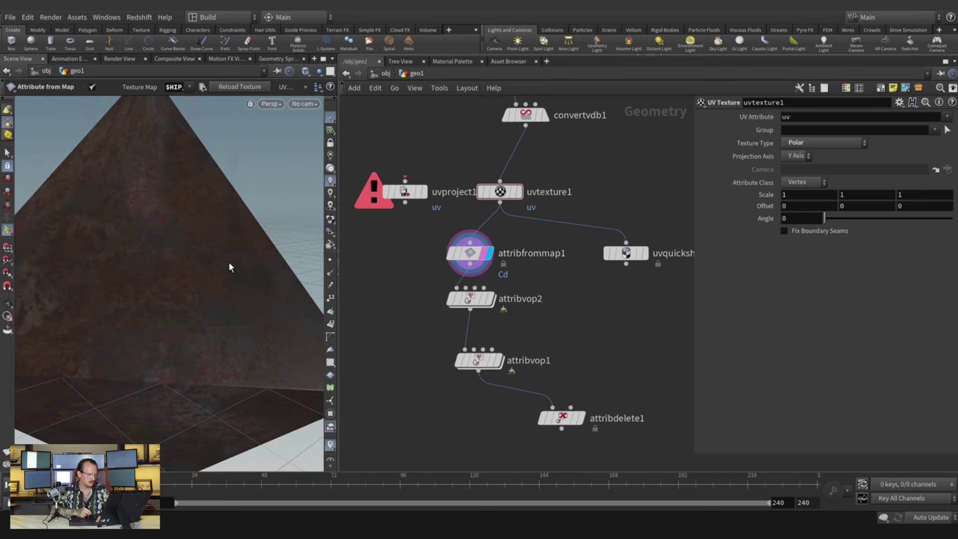
{"action": "right_click_drag", "start_coordinate": [220, 242], "coordinate": [173, 280], "text": "alt"}
{"action": "left_click_drag", "start_coordinate": [173, 281], "coordinate": [229, 217], "text": "alt"}
{"action": "key", "text": "Return"}
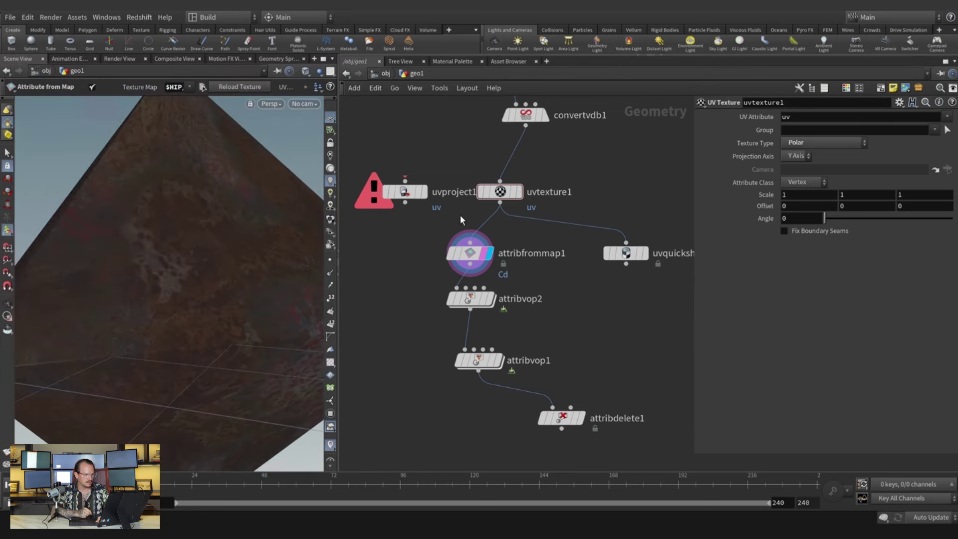
{"action": "middle_click_drag", "start_coordinate": [501, 317], "coordinate": [504, 316]}
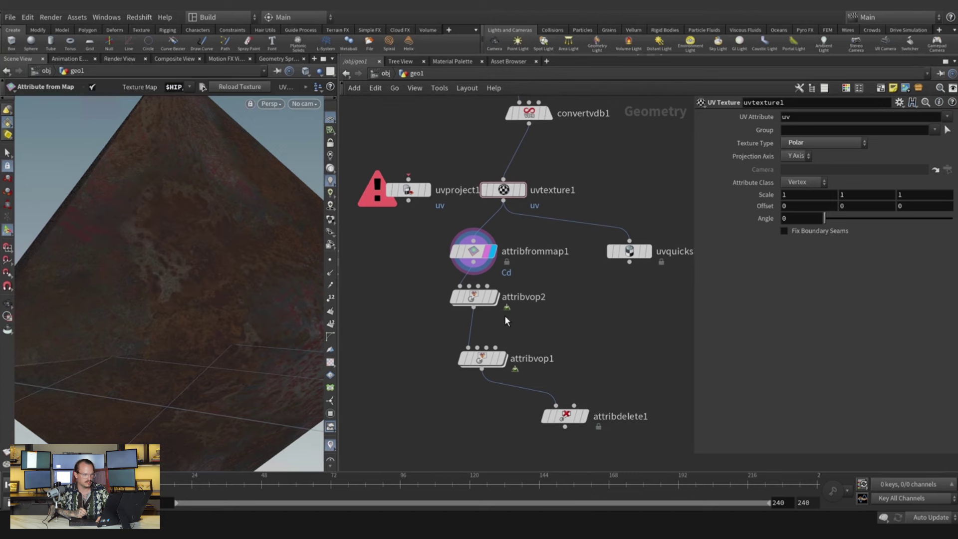
{"action": "left_click", "coordinate": [491, 252]}
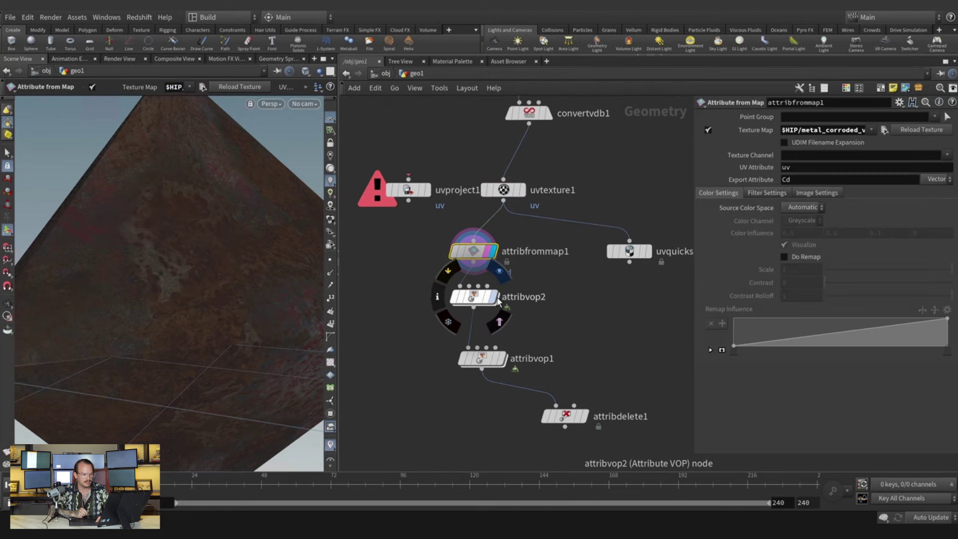
Display and select attribvop2 to examine the contrast-ramped colors on the surface.
{"action": "left_click", "coordinate": [494, 301]}
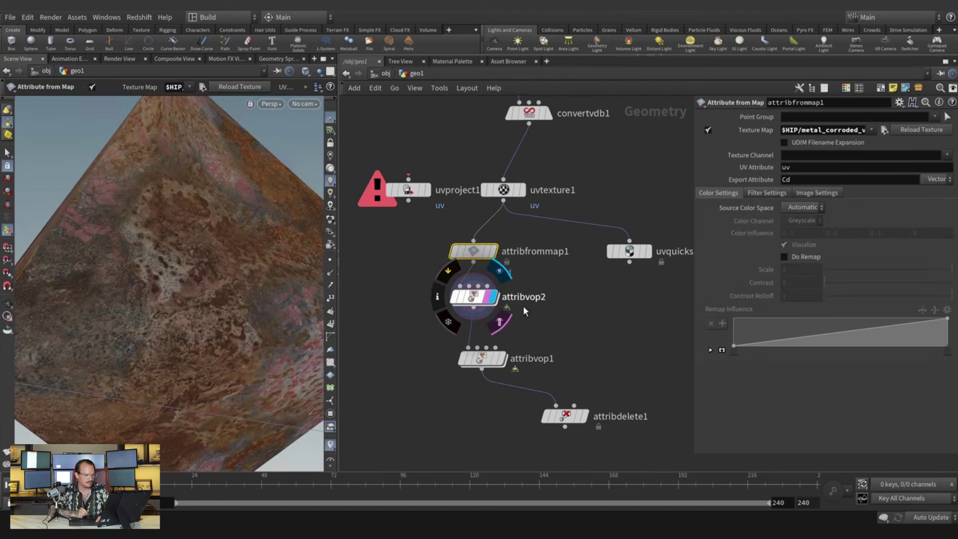
{"action": "left_click", "coordinate": [522, 301]}
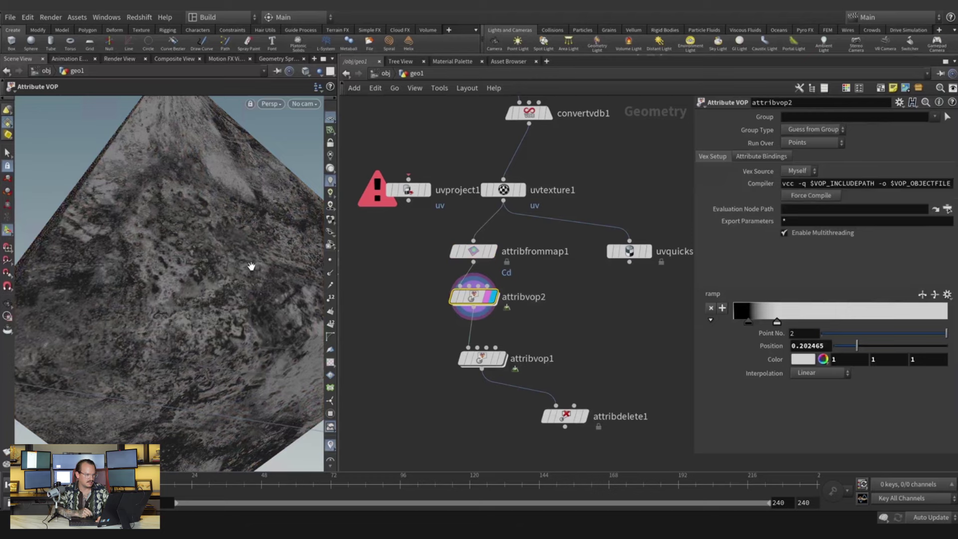
{"action": "left_click_drag", "start_coordinate": [251, 267], "coordinate": [350, 291], "text": "alt"}
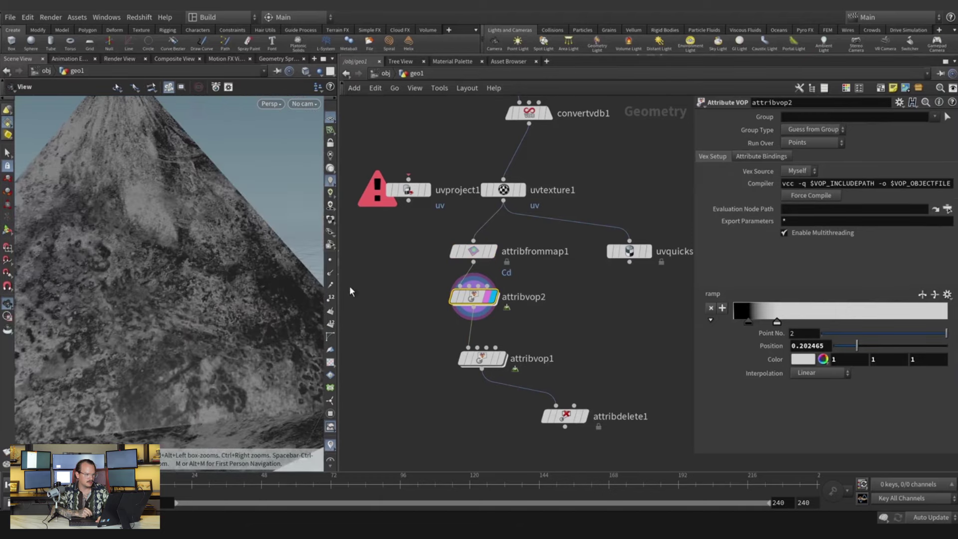
Inside attribvop2, move the ramp1 node closer to geometryvopglobal1, and return to the geometry network.
{"action": "double_click", "coordinate": [474, 297]}
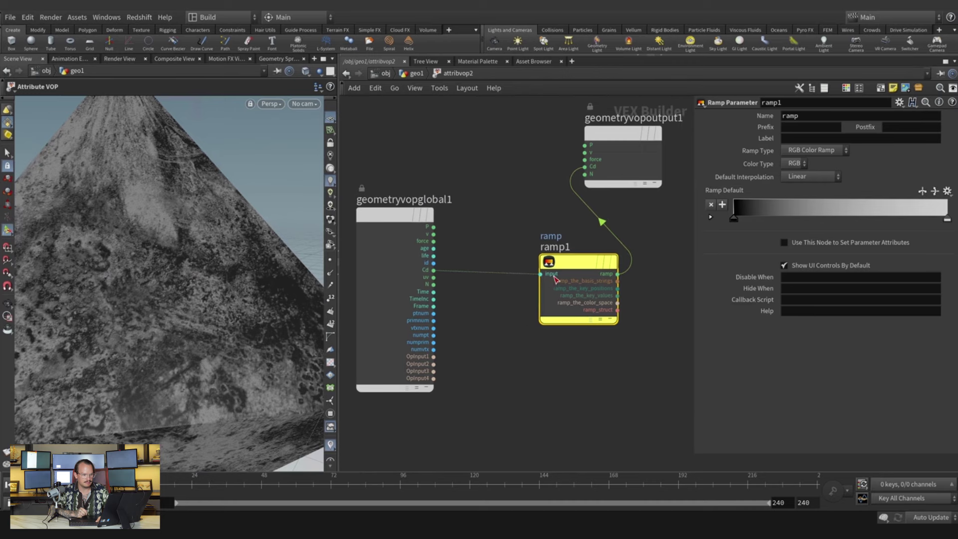
{"action": "left_click_drag", "start_coordinate": [556, 279], "coordinate": [519, 280]}
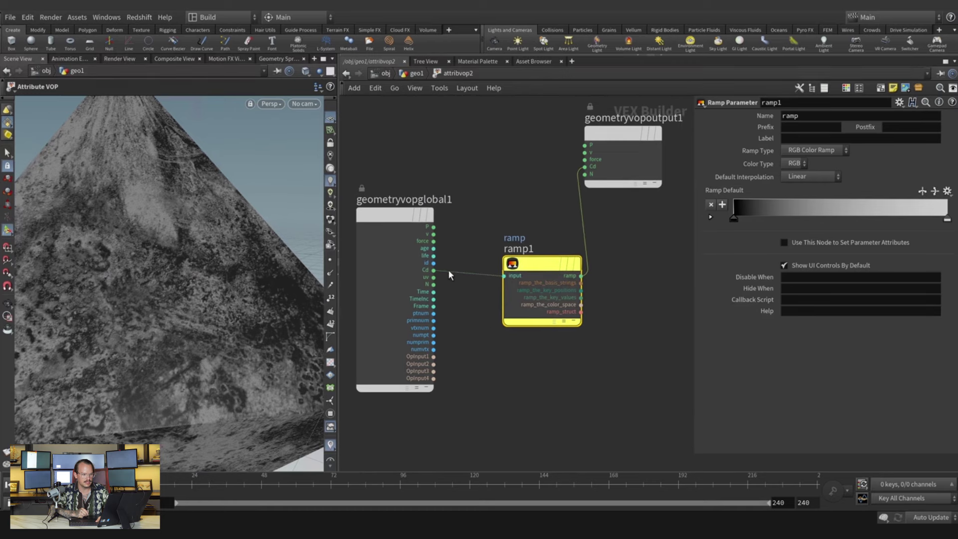
{"action": "key", "text": "u"}
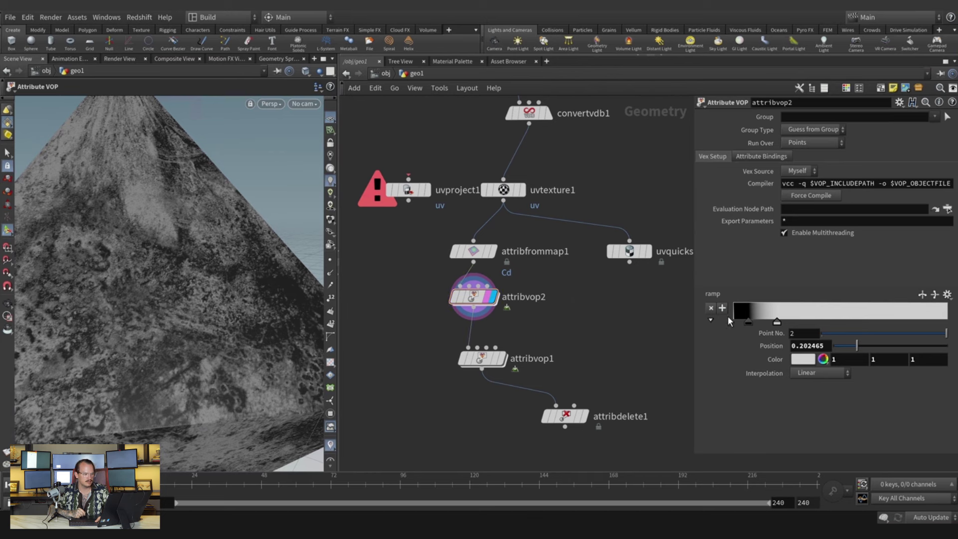
Tighten attribvop2's ramp by moving its white point to about 0.180.
{"action": "left_click_drag", "start_coordinate": [743, 323], "coordinate": [772, 320]}
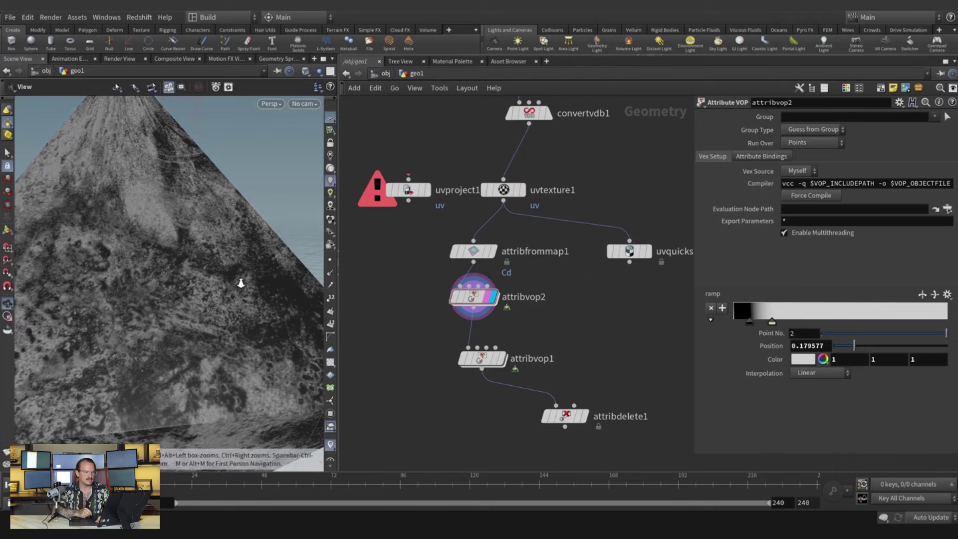
{"action": "right_click_drag", "start_coordinate": [240, 281], "coordinate": [222, 286], "text": "alt"}
{"action": "left_click_drag", "start_coordinate": [221, 286], "coordinate": [235, 230]}
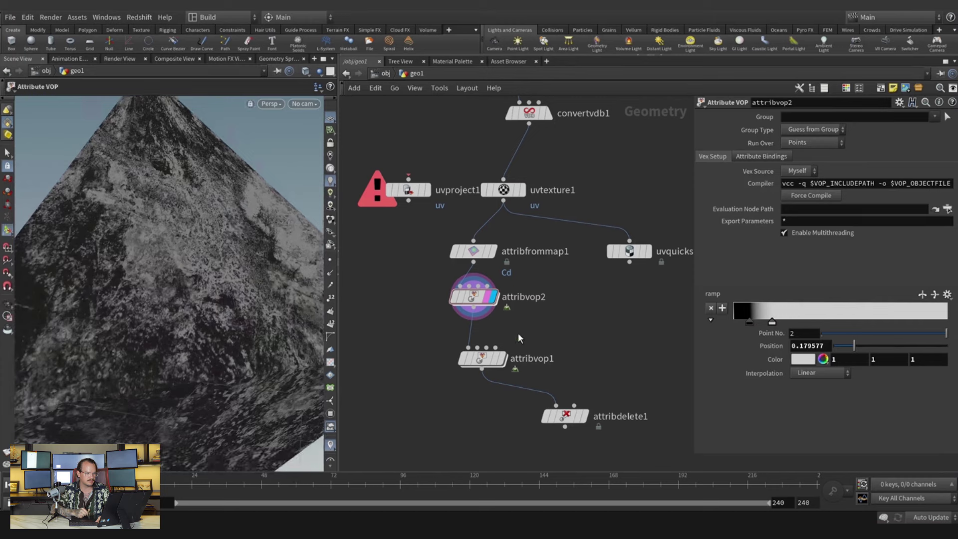
Display attribvop1, examine the displaced surface, and open the node's parameters.
{"action": "left_click", "coordinate": [504, 360]}
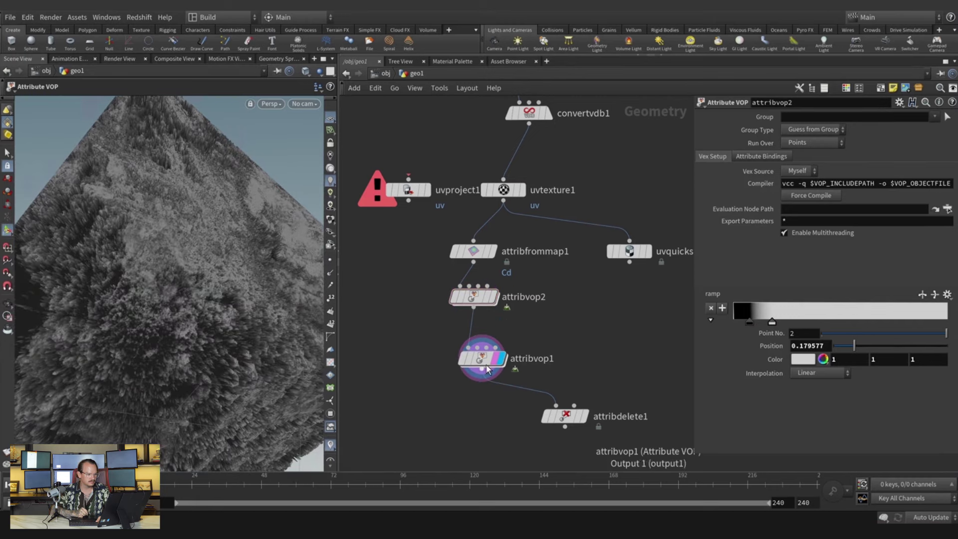
{"action": "left_click_drag", "start_coordinate": [232, 300], "coordinate": [218, 274]}
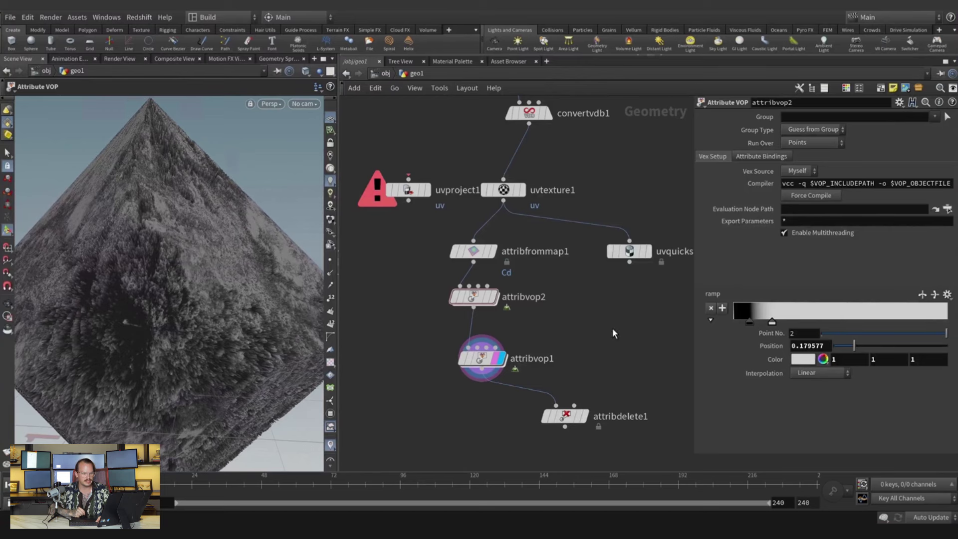
{"action": "left_click", "coordinate": [482, 358]}
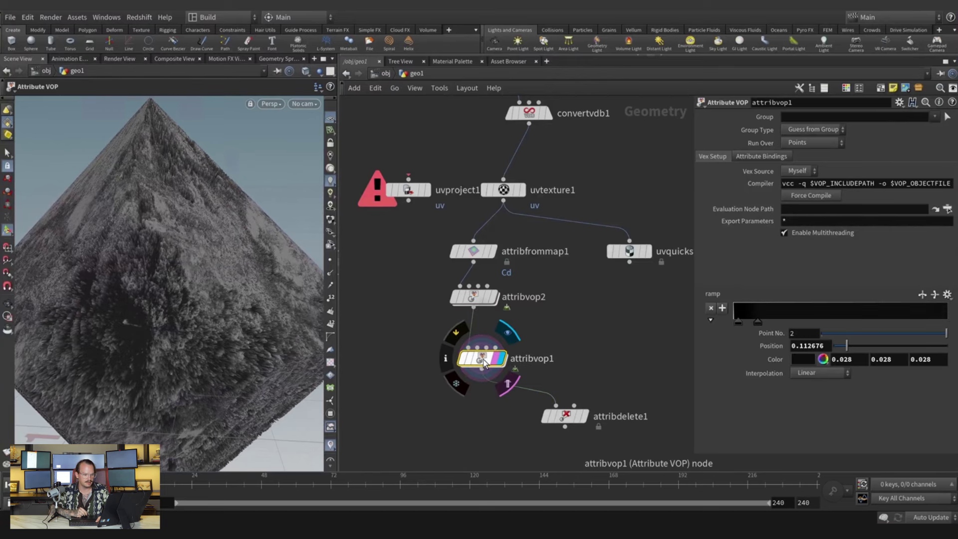
Enter attribvop1's network and move the ramp1 node closer to multiply1.
{"action": "double_click", "coordinate": [484, 359]}
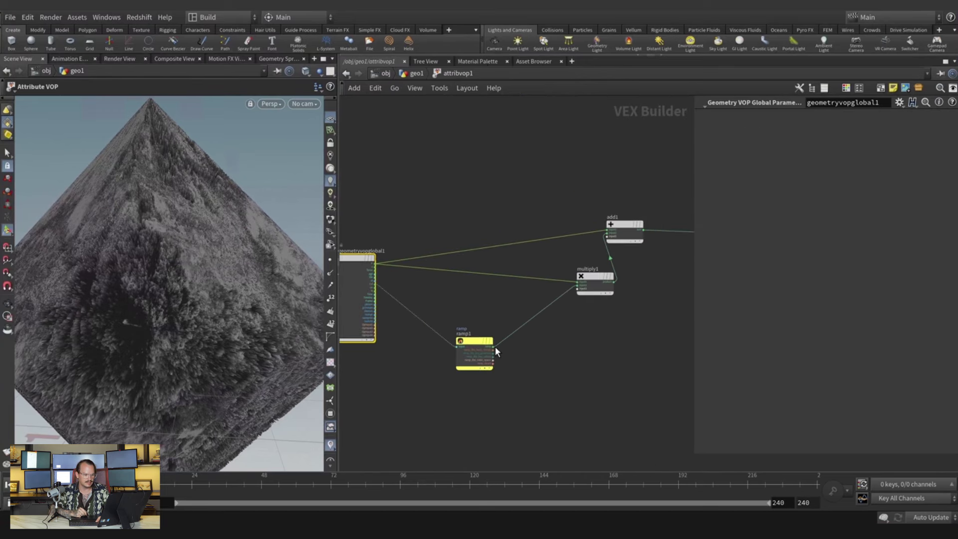
{"action": "left_click_drag", "start_coordinate": [484, 357], "coordinate": [508, 335]}
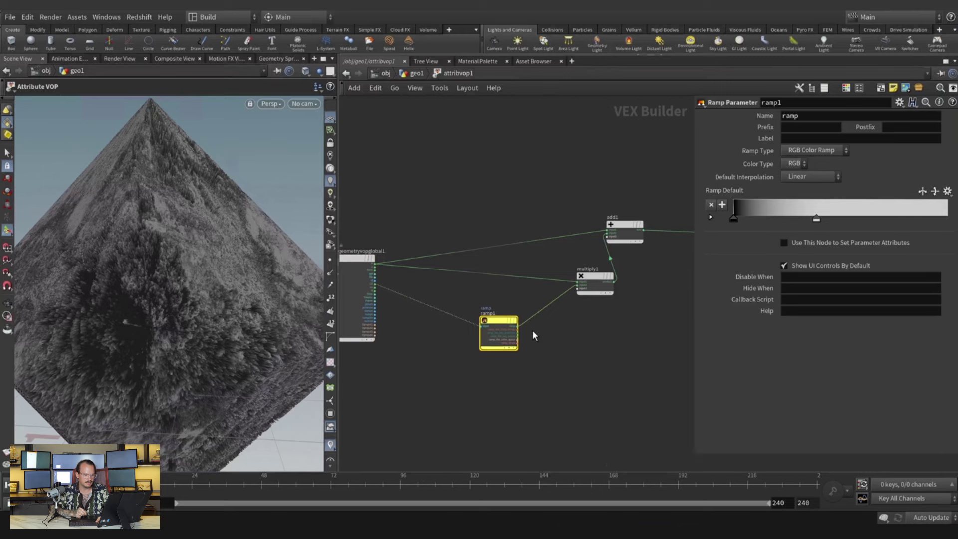
{"action": "scroll", "coordinate": [605, 303], "scroll_direction": "up", "scroll_amount": 3}
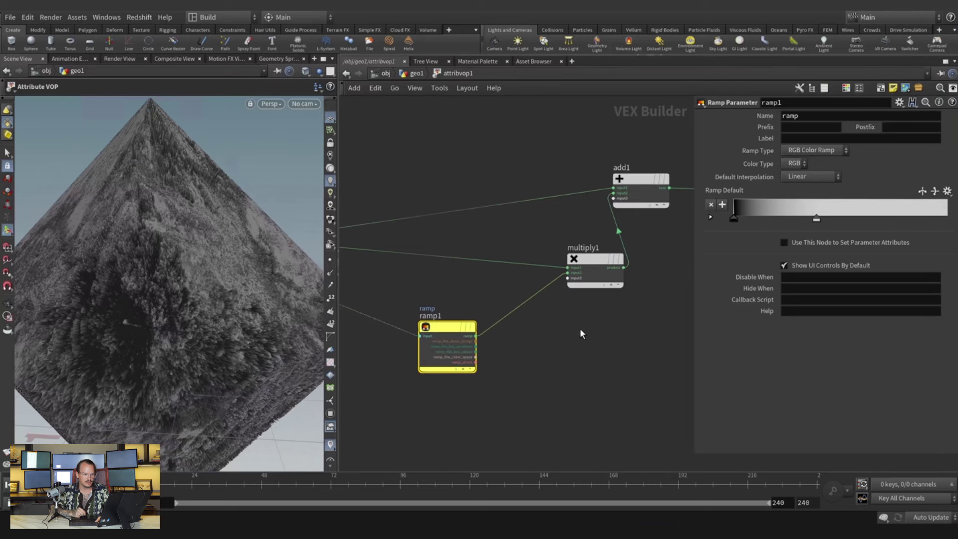
{"action": "scroll", "coordinate": [580, 333], "scroll_direction": "up", "scroll_amount": 2}
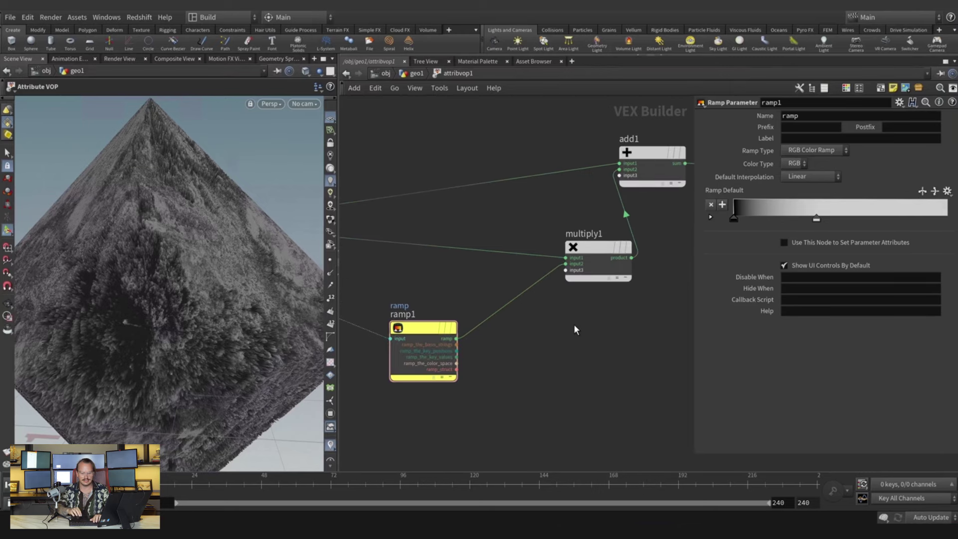
Add a float Constant node below multiply1 and connect its value to multiply1's third input.
{"action": "key", "text": "Tab"}
{"action": "type", "text": "con"}
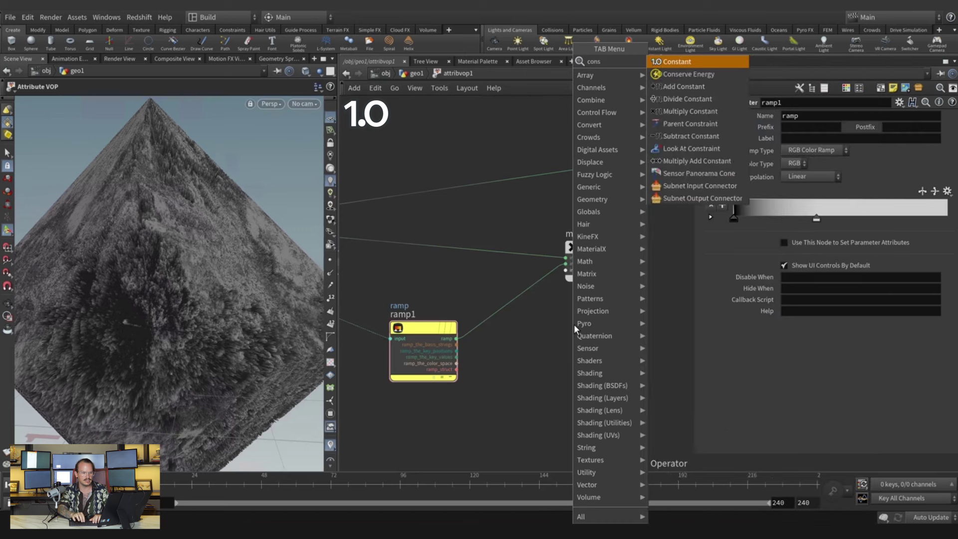
{"action": "key", "text": "Return"}
{"action": "left_click", "coordinate": [573, 325]}
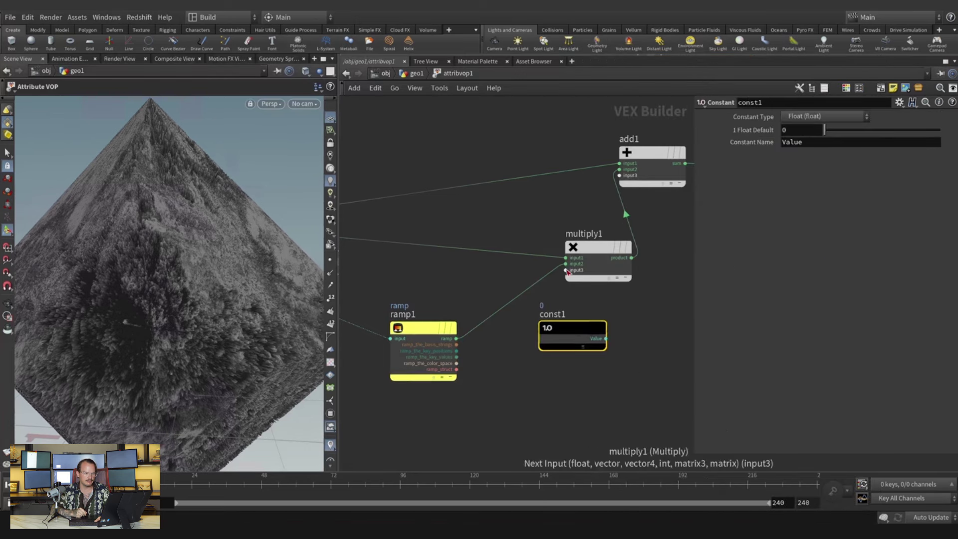
{"action": "left_click", "coordinate": [565, 270]}
{"action": "left_click", "coordinate": [605, 338]}
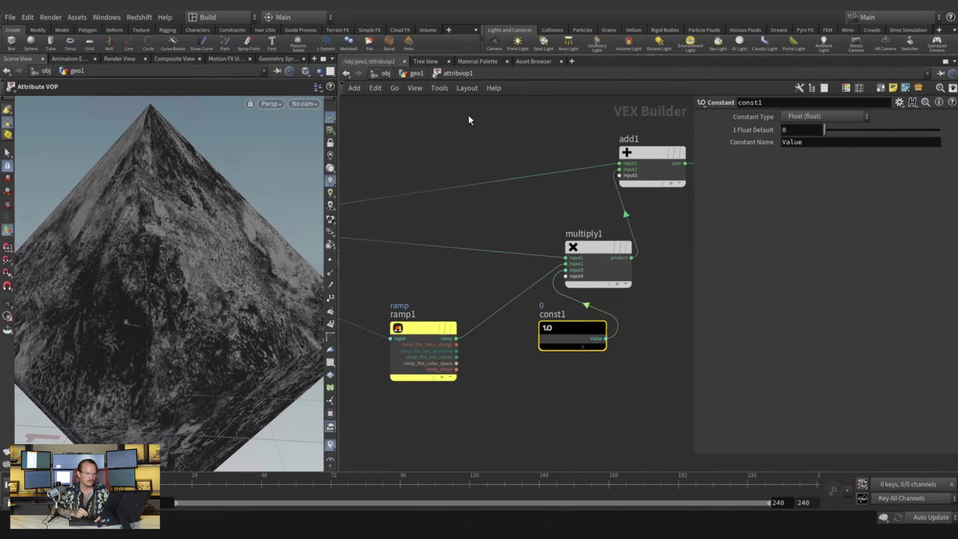
Set const1's float default to 0.2 as the displacement multiplier.
{"action": "left_click", "coordinate": [801, 129]}
{"action": "type", "text": "."}
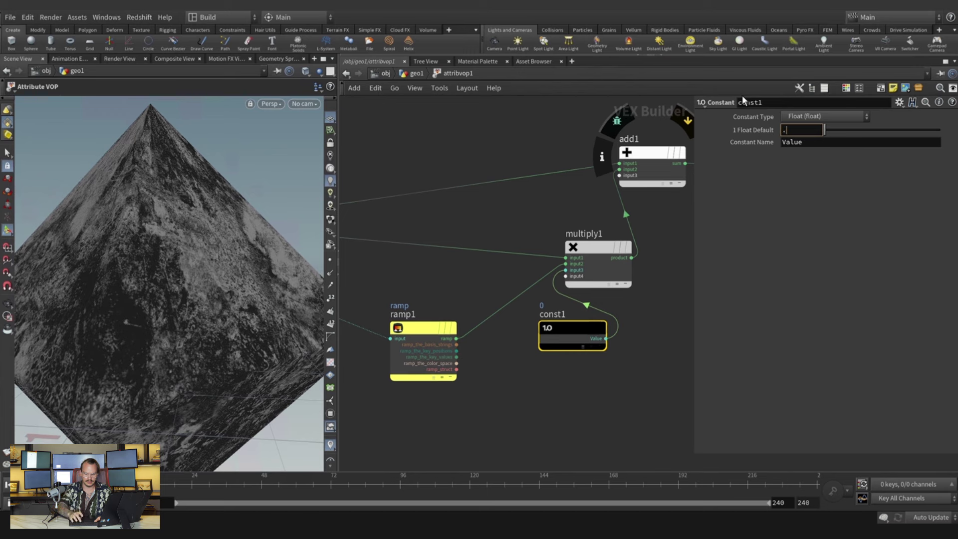
{"action": "type", "text": "2"}
{"action": "key", "text": "Return"}
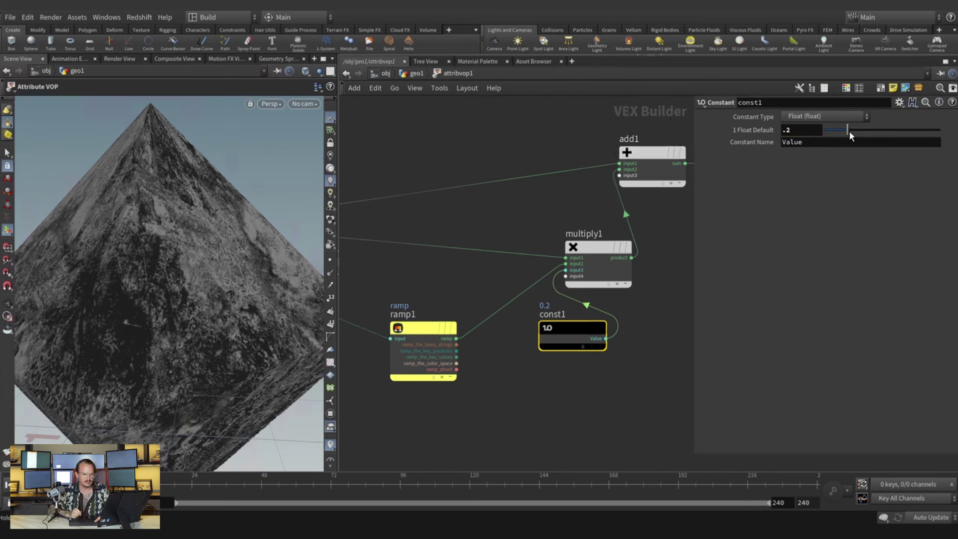
Try stronger and weaker multiplier values on const1 to compare the displacement, ending with 0.1.
{"action": "left_click_drag", "start_coordinate": [849, 132], "coordinate": [930, 131]}
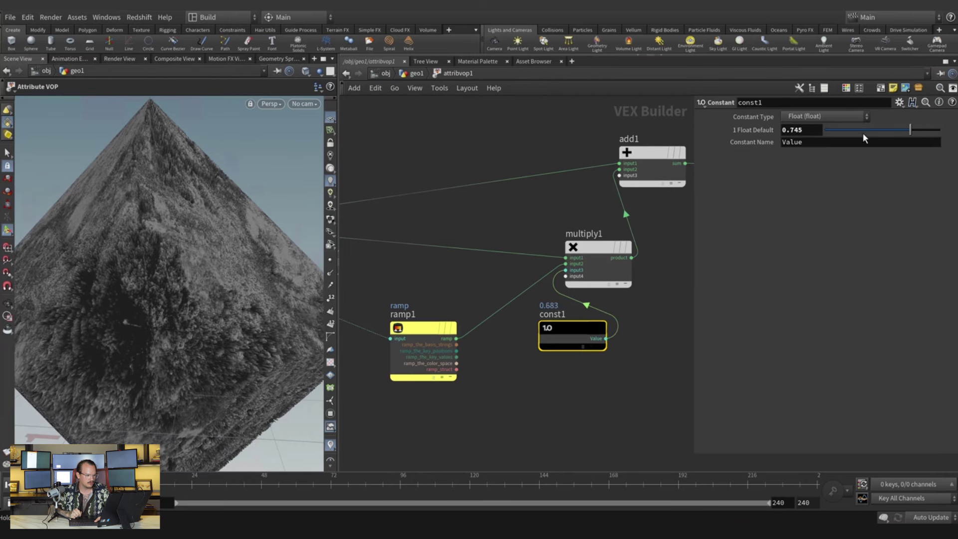
{"action": "left_click_drag", "start_coordinate": [864, 132], "coordinate": [846, 130]}
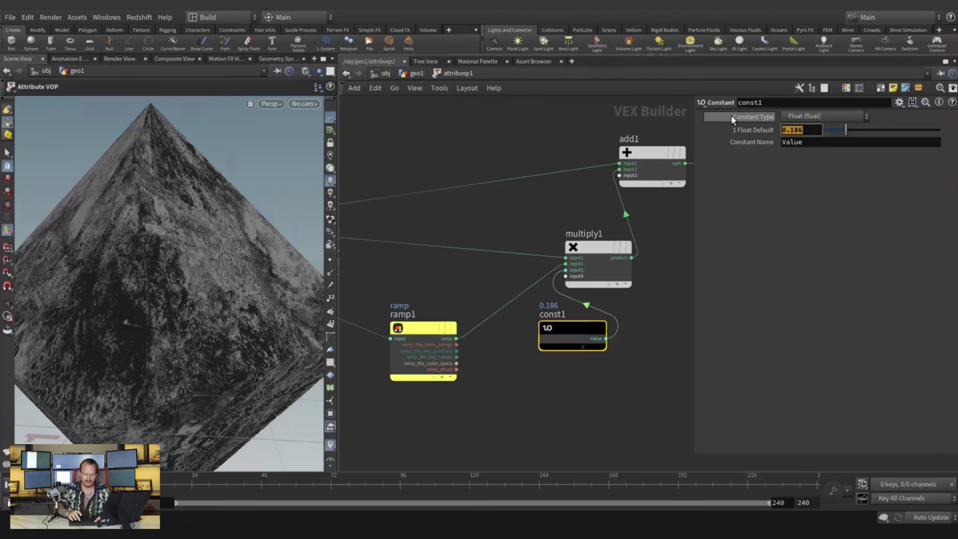
{"action": "type", "text": ".1"}
{"action": "key", "text": "Return"}
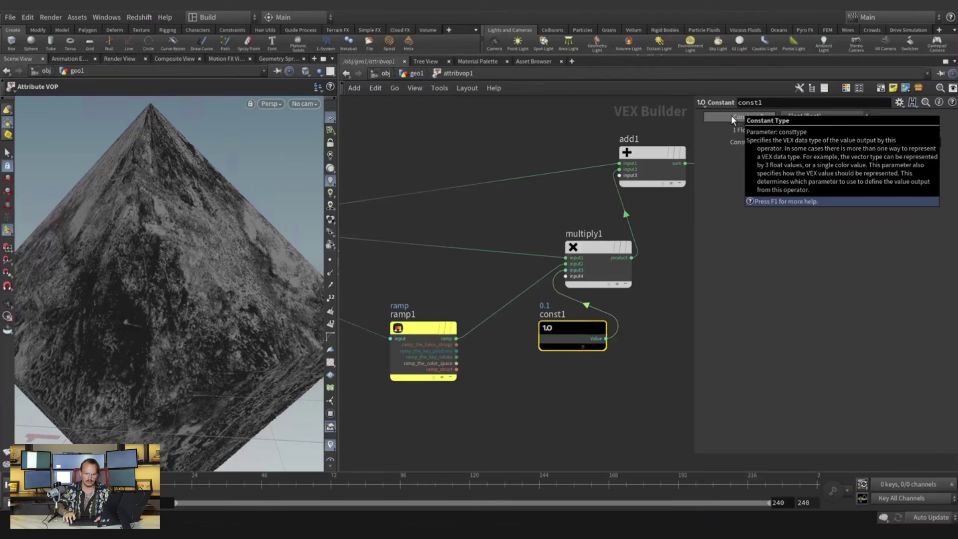
Return to the geo1 network and set the color of attribvop1's second ramp point to white (1, 1, 1).
{"action": "left_click", "coordinate": [417, 73]}
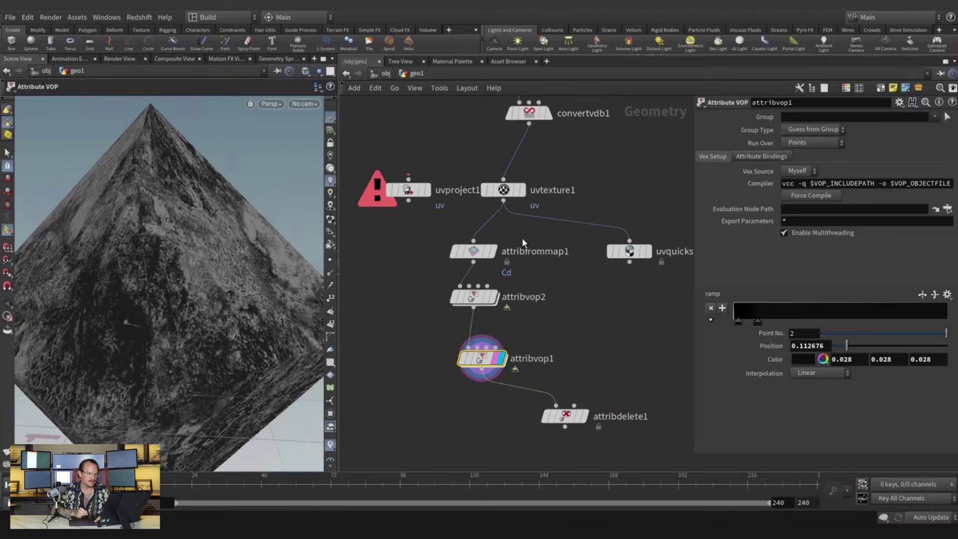
{"action": "double_click", "coordinate": [738, 322]}
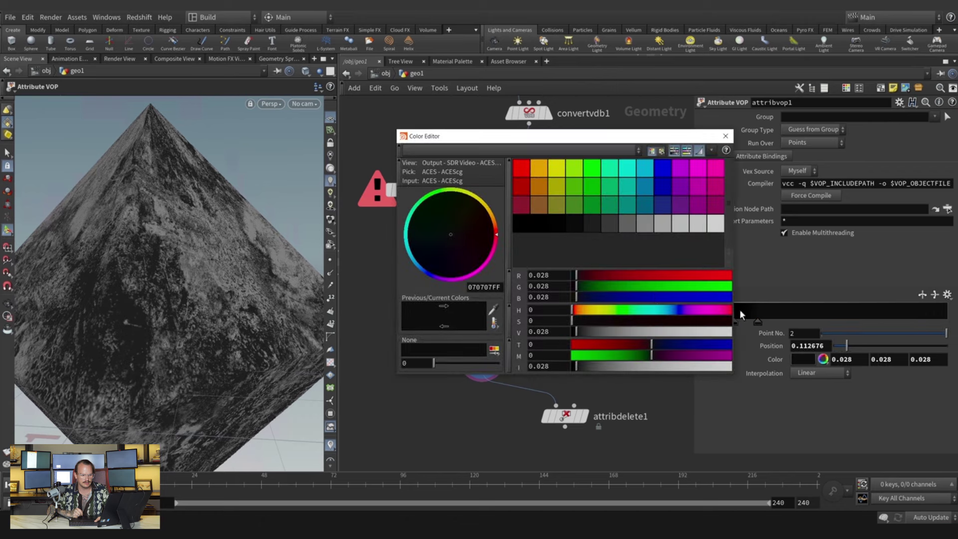
{"action": "left_click", "coordinate": [697, 231]}
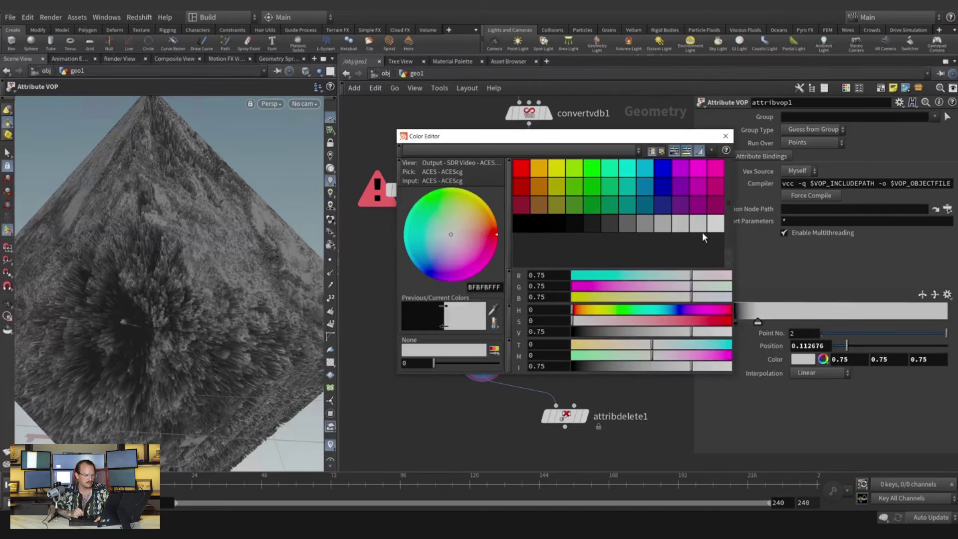
{"action": "left_click", "coordinate": [717, 231]}
{"action": "left_click", "coordinate": [726, 136]}
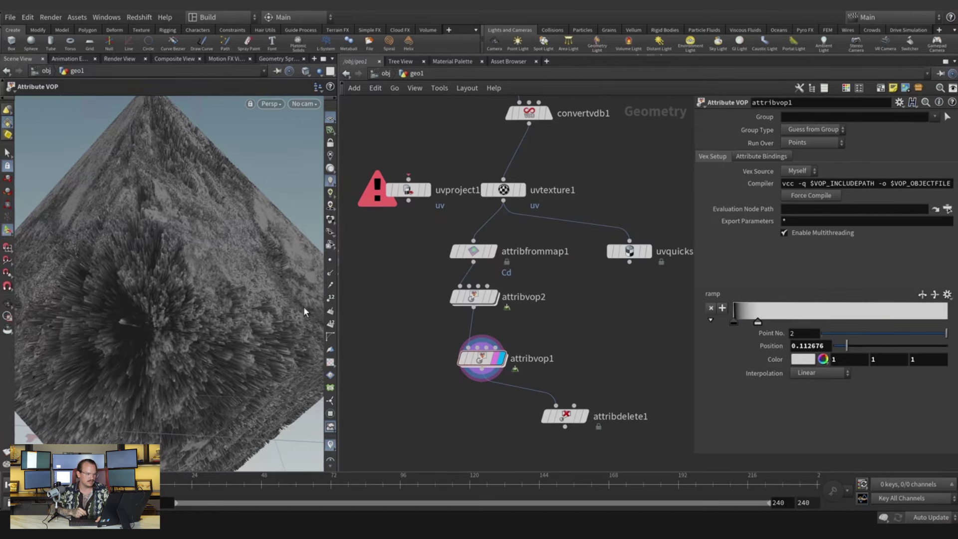
{"action": "mouse_move", "coordinate": [268, 254]}
{"action": "left_mouse_down", "text": "alt"}
{"action": "mouse_move", "coordinate": [235, 245]}
{"action": "mouse_move", "coordinate": [252, 253]}
{"action": "left_mouse_up", "text": "alt"}
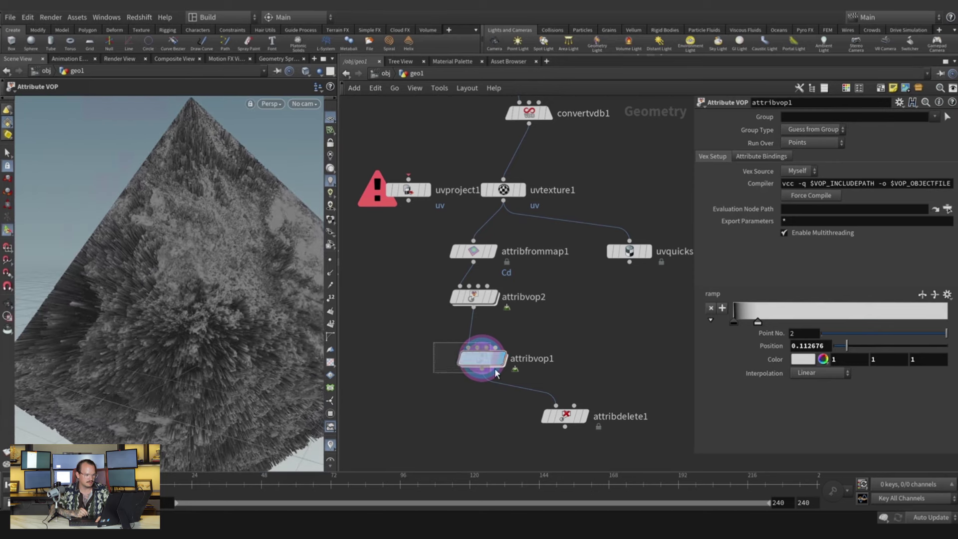
Enter attribvop1's network, set const1's float default to 0.01, and inspect the displaced surface.
{"action": "double_click", "coordinate": [482, 359]}
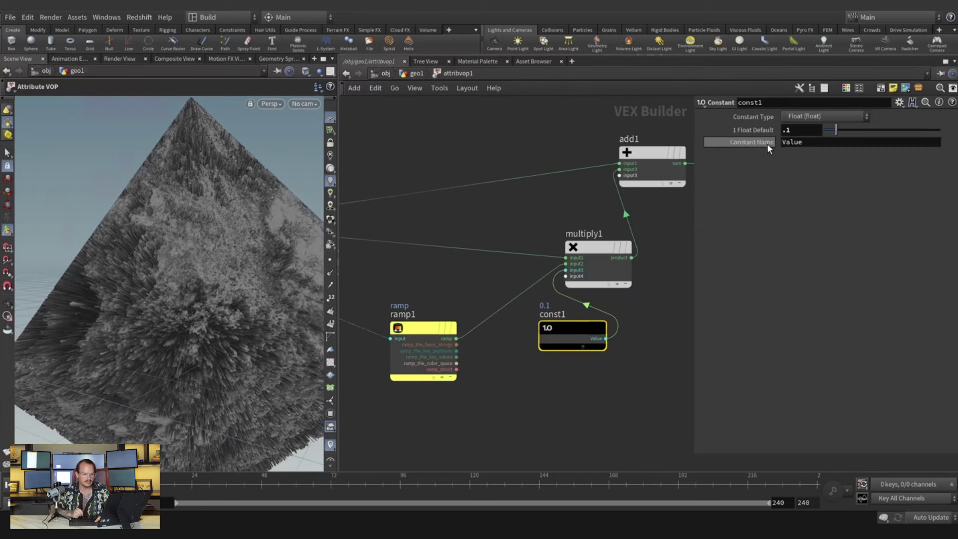
{"action": "left_click_drag", "start_coordinate": [794, 131], "coordinate": [697, 96]}
{"action": "type", "text": ".01"}
{"action": "key", "text": "Return"}
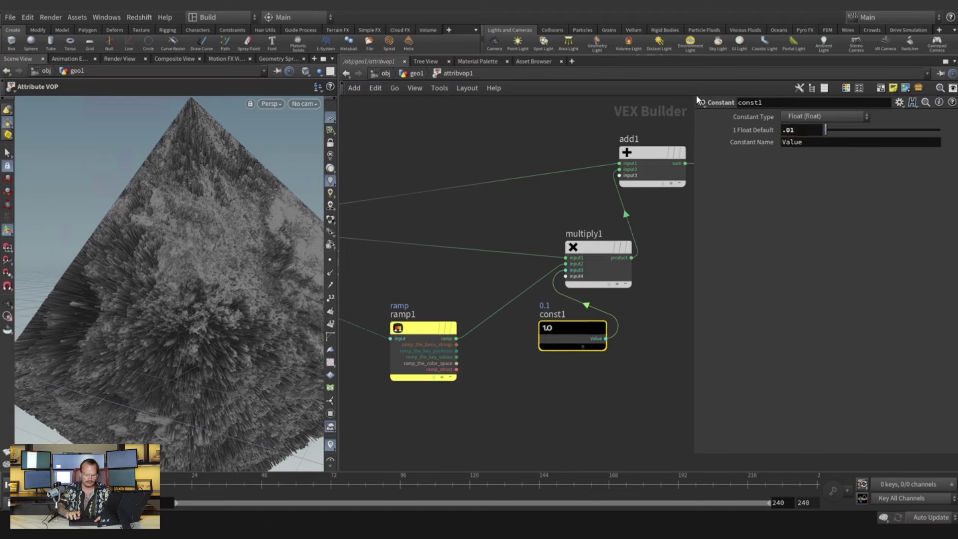
{"action": "right_click_drag", "start_coordinate": [256, 255], "coordinate": [229, 266], "text": "alt"}
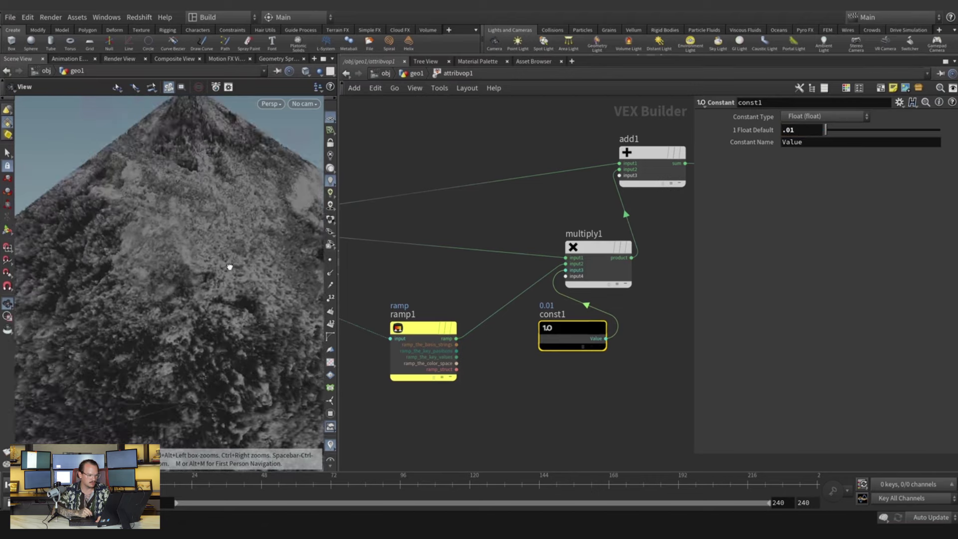
{"action": "left_click_drag", "start_coordinate": [229, 266], "coordinate": [314, 231], "text": "alt"}
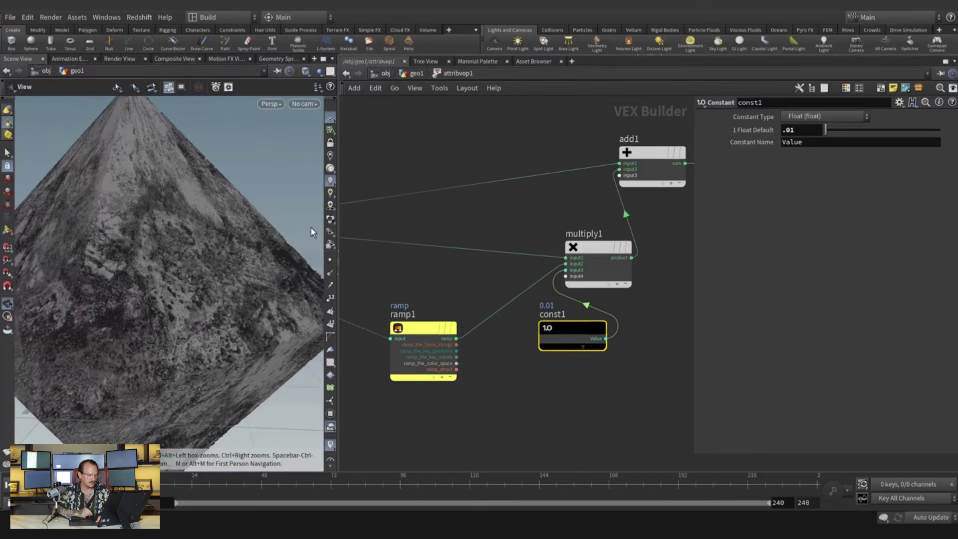
Back in geo1, tidy attribvop1 and attribdelete1 closer to the chain and display attribdelete1.
{"action": "left_click", "coordinate": [415, 73]}
{"action": "middle_click_drag", "start_coordinate": [558, 294], "coordinate": [559, 269]}
{"action": "left_click_drag", "start_coordinate": [483, 333], "coordinate": [474, 314]}
{"action": "middle_click_drag", "start_coordinate": [554, 251], "coordinate": [548, 223]}
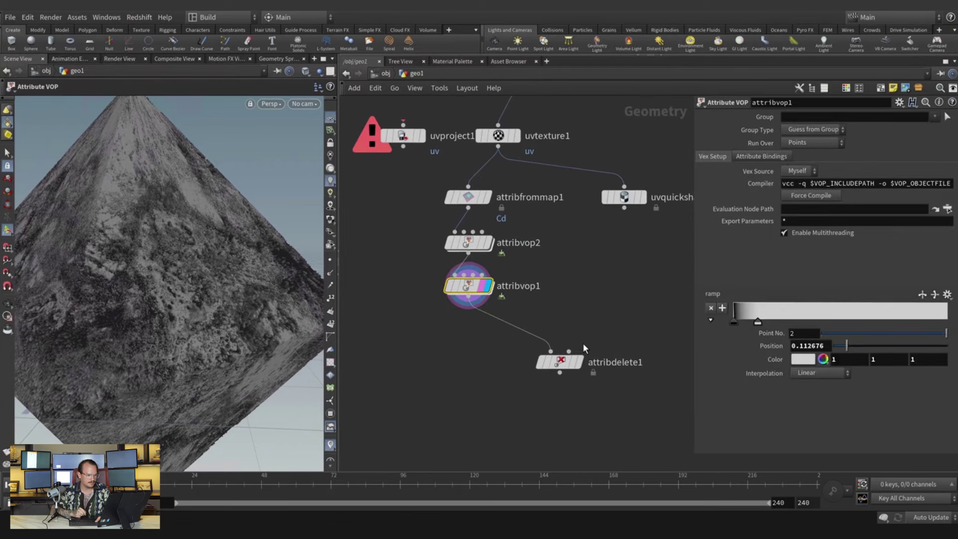
{"action": "left_click", "coordinate": [578, 367]}
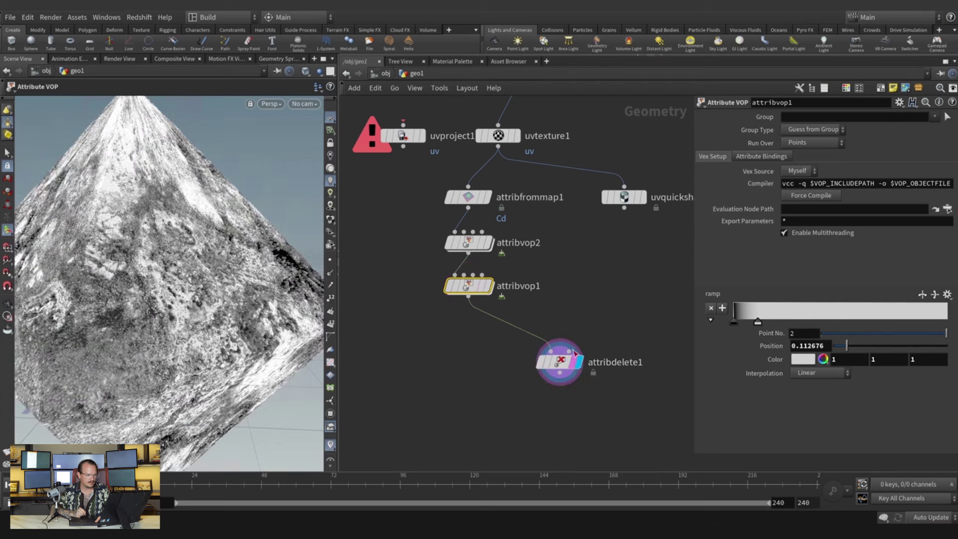
{"action": "left_click_drag", "start_coordinate": [562, 362], "coordinate": [559, 343]}
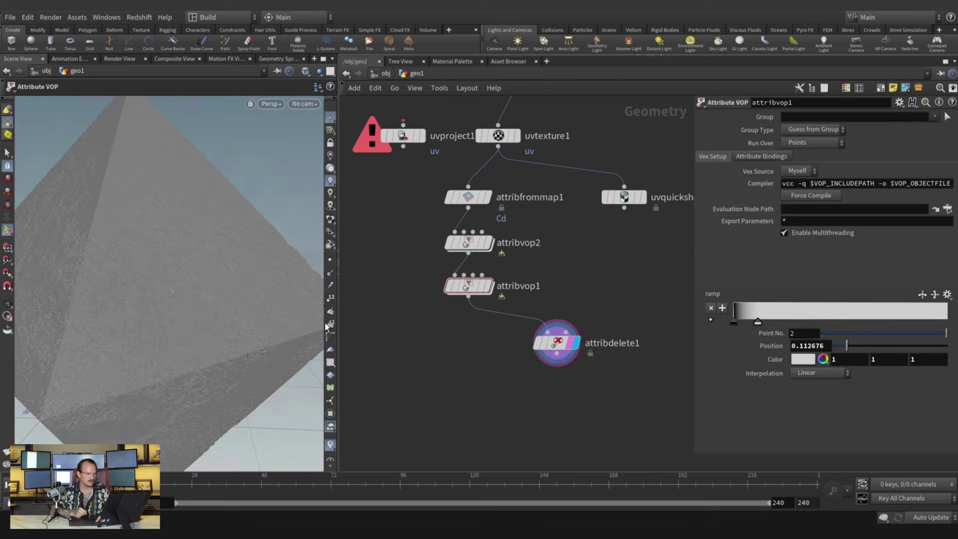
{"action": "mouse_move", "coordinate": [243, 283]}
{"action": "left_mouse_down"}
{"action": "mouse_move", "coordinate": [231, 238]}
{"action": "mouse_move", "coordinate": [271, 259]}
{"action": "mouse_move", "coordinate": [250, 280]}
{"action": "mouse_move", "coordinate": [231, 269]}
{"action": "mouse_move", "coordinate": [237, 250]}
{"action": "mouse_move", "coordinate": [253, 272]}
{"action": "left_mouse_up"}
Duplicate uvquickshade1 below attribdelete1, wire it to attribdelete1's output, and display it.
{"action": "middle_click_drag", "start_coordinate": [589, 222], "coordinate": [557, 200]}
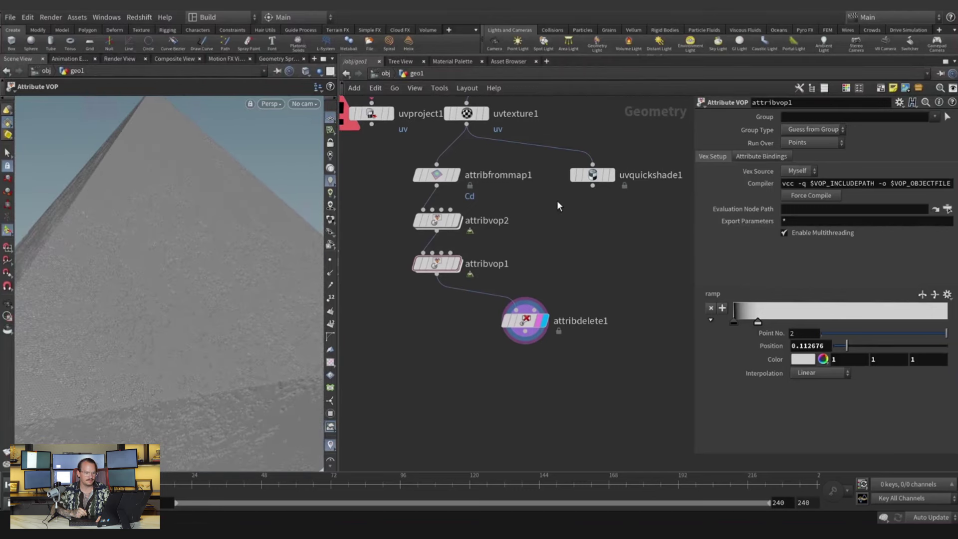
{"action": "mouse_move", "coordinate": [595, 178]}
{"action": "left_click_drag", "start_coordinate": [596, 178], "coordinate": [528, 401], "text": "alt"}
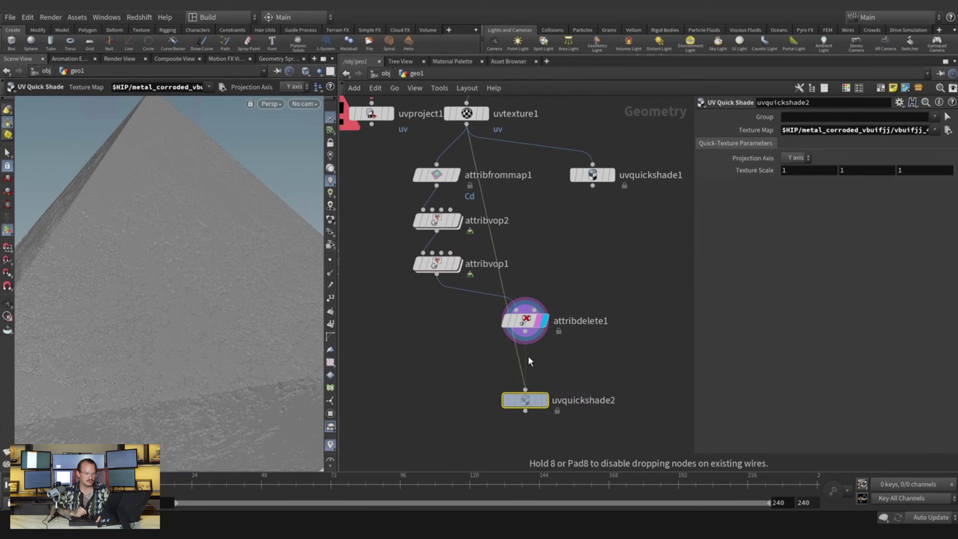
{"action": "left_click", "coordinate": [544, 402]}
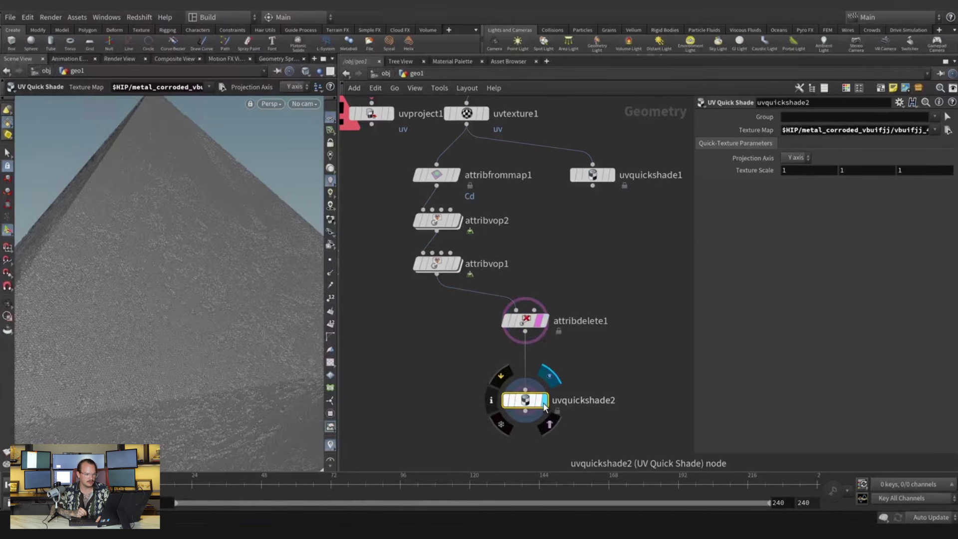
{"action": "left_click", "coordinate": [543, 405]}
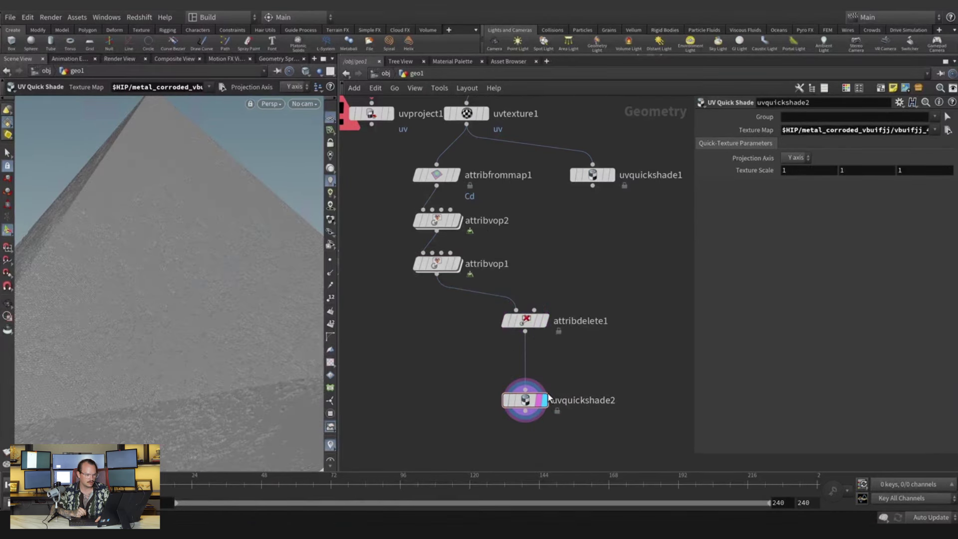
{"action": "middle_click", "coordinate": [534, 408]}
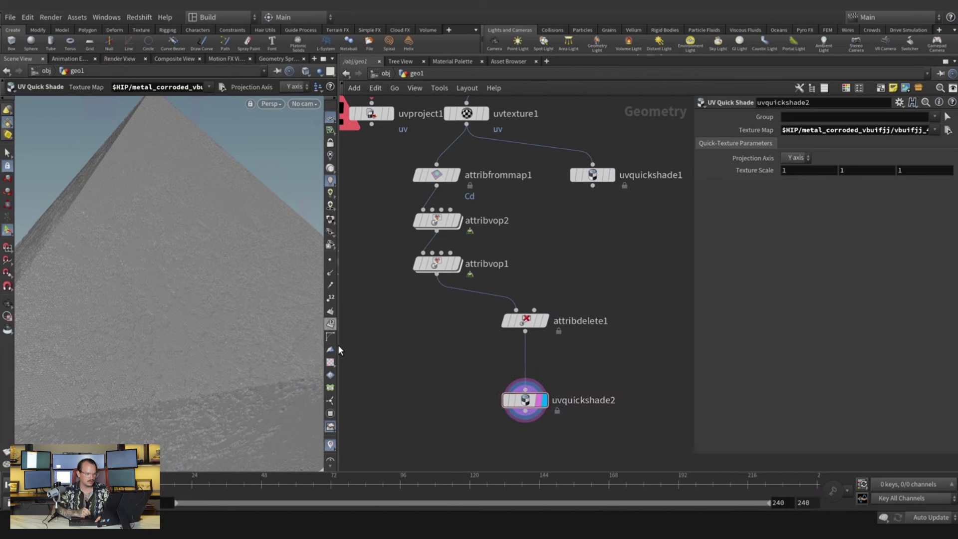
Turn on material and texture display in the viewport and examine the corroded-metal surface up close.
{"action": "left_click", "coordinate": [331, 363]}
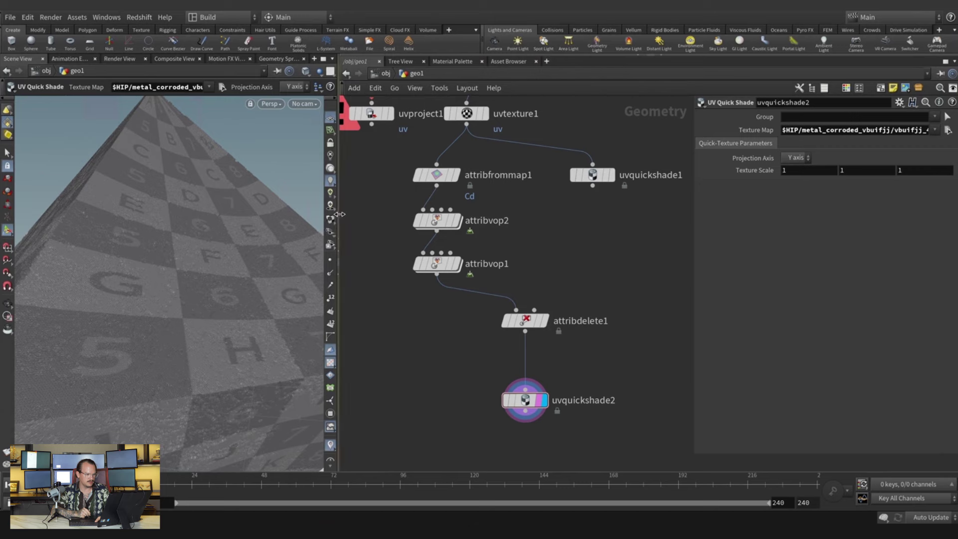
{"action": "key", "text": "Escape"}
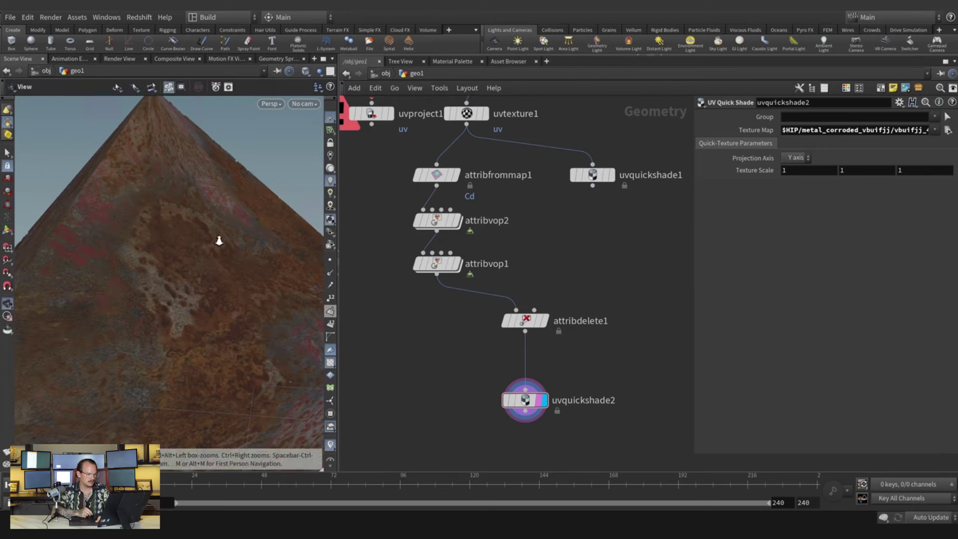
{"action": "left_click_drag", "start_coordinate": [218, 239], "coordinate": [232, 267]}
{"action": "scroll", "coordinate": [236, 223], "scroll_direction": "up", "scroll_amount": 3}
{"action": "right_click_drag", "start_coordinate": [242, 258], "coordinate": [273, 305]}
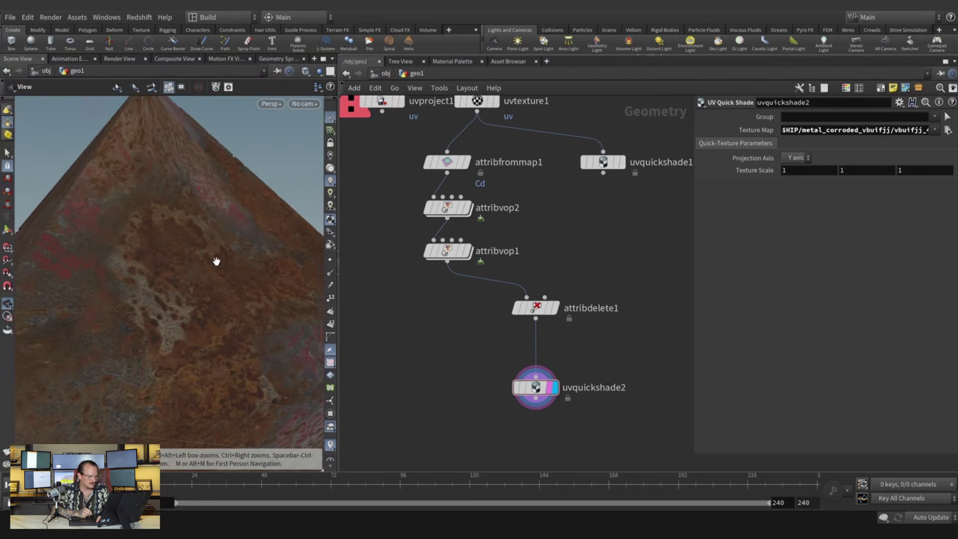
Widen the scene view pane and frame the whole textured octahedron.
{"action": "left_click_drag", "start_coordinate": [216, 261], "coordinate": [445, 225]}
{"action": "key", "text": "Escape"}
{"action": "left_click_drag", "start_coordinate": [365, 229], "coordinate": [241, 332]}
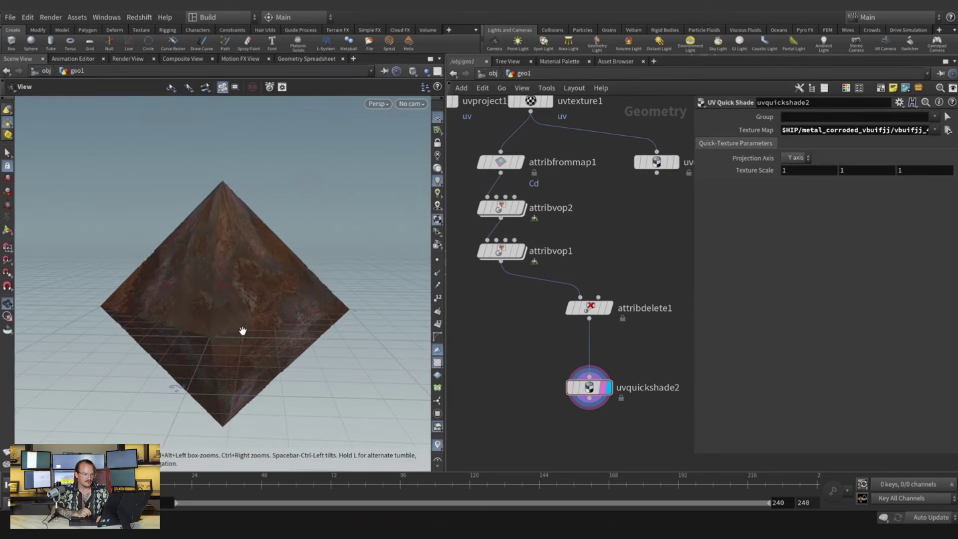
{"action": "right_click_drag", "start_coordinate": [241, 331], "coordinate": [291, 297]}
{"action": "key", "text": "Return"}
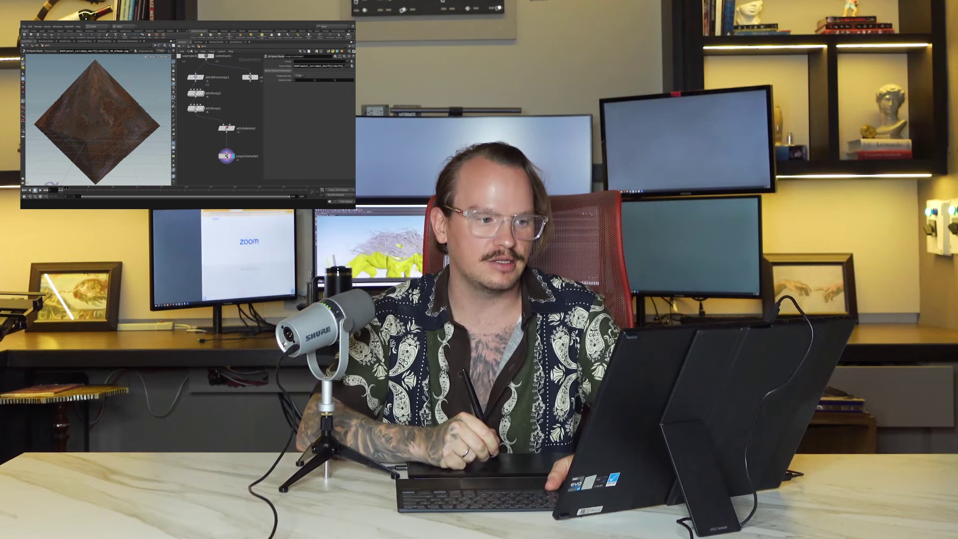
Go up to the object level, select geo1, and look over the textured octahedron.
{"action": "key", "text": "u"}
{"action": "left_click", "coordinate": [207, 92]}
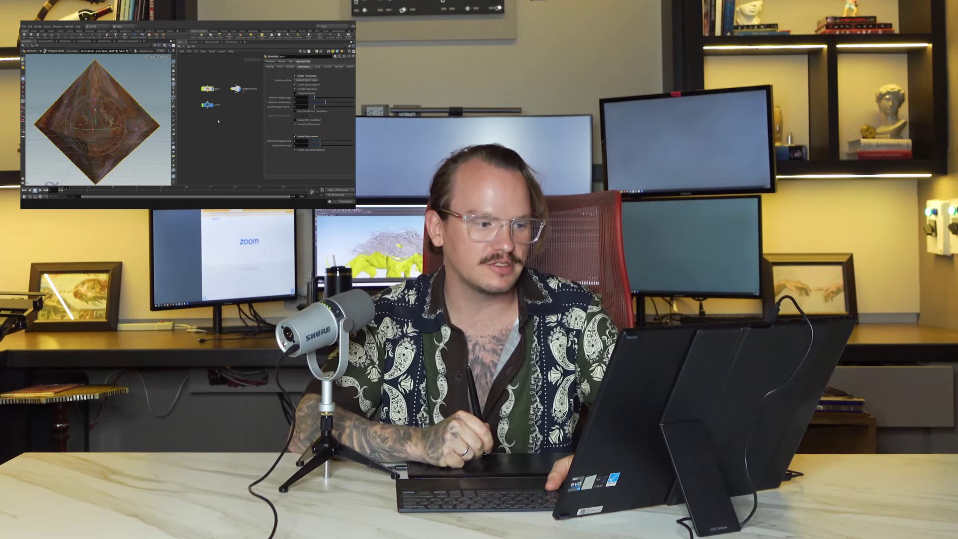
{"action": "left_click_drag", "start_coordinate": [162, 121], "coordinate": [153, 135], "text": "alt"}
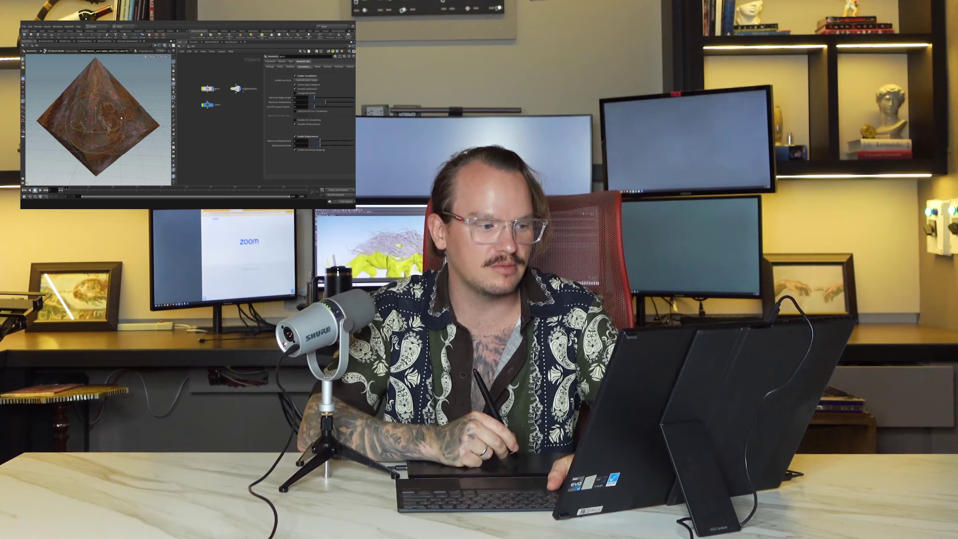
{"action": "left_click_drag", "start_coordinate": [121, 108], "coordinate": [120, 113], "text": "alt"}
{"action": "key", "text": "Return"}
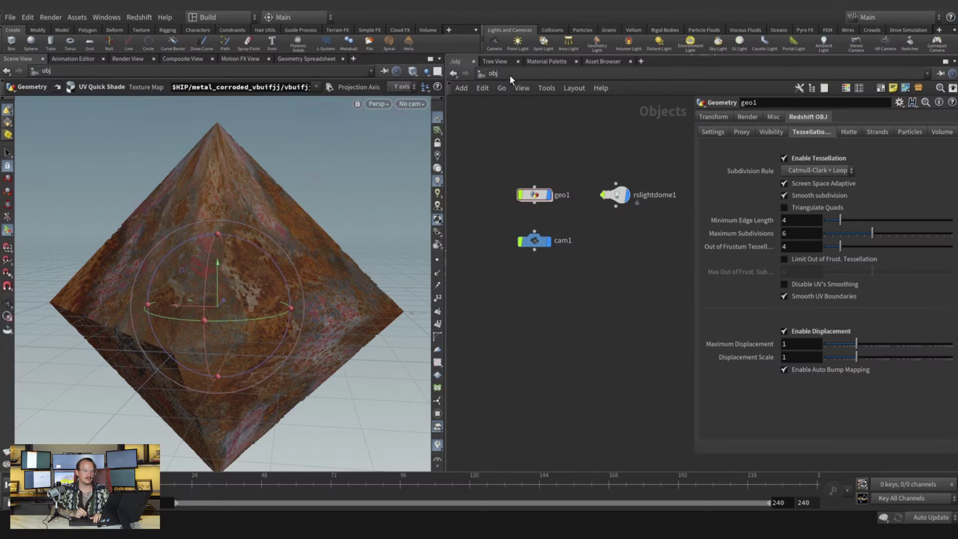
Switch to the mat network and add an RS Standard Material node.
{"action": "left_click", "coordinate": [510, 75]}
{"action": "left_click", "coordinate": [532, 120]}
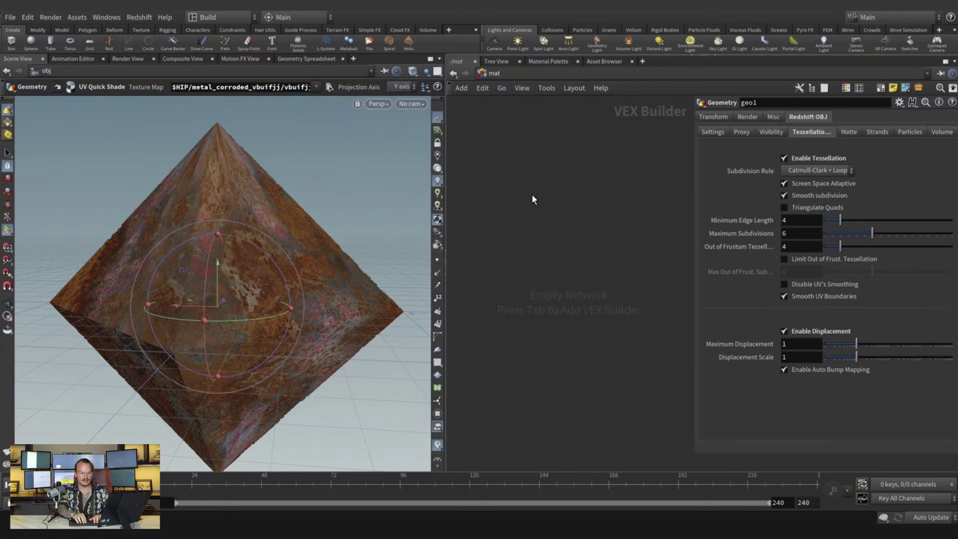
{"action": "key", "text": "Tab"}
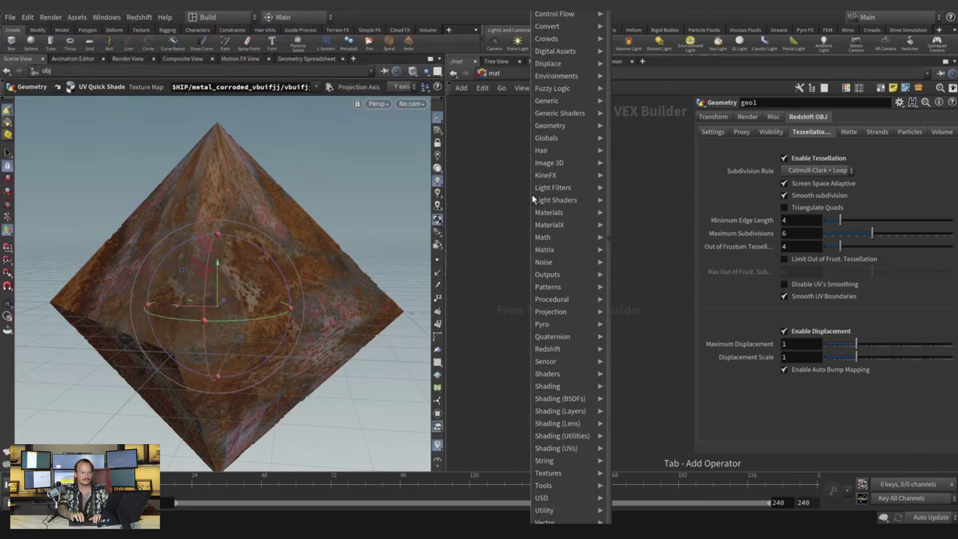
{"action": "type", "text": "rs standard"}
{"action": "key", "text": "Return"}
{"action": "left_click", "coordinate": [532, 194]}
Add a Redshift Material output node beside the RS Standard Material node.
{"action": "key", "text": "Tab"}
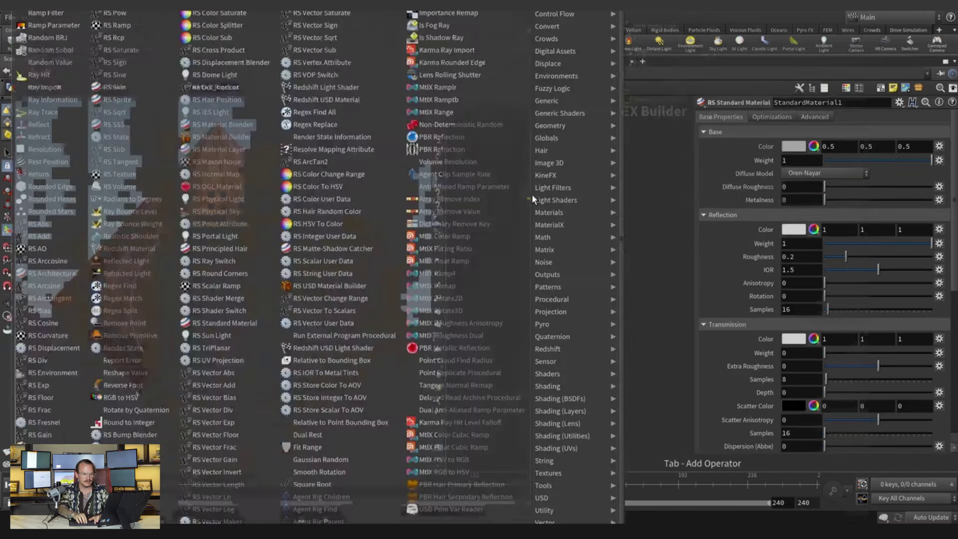
{"action": "key", "text": "Escape"}
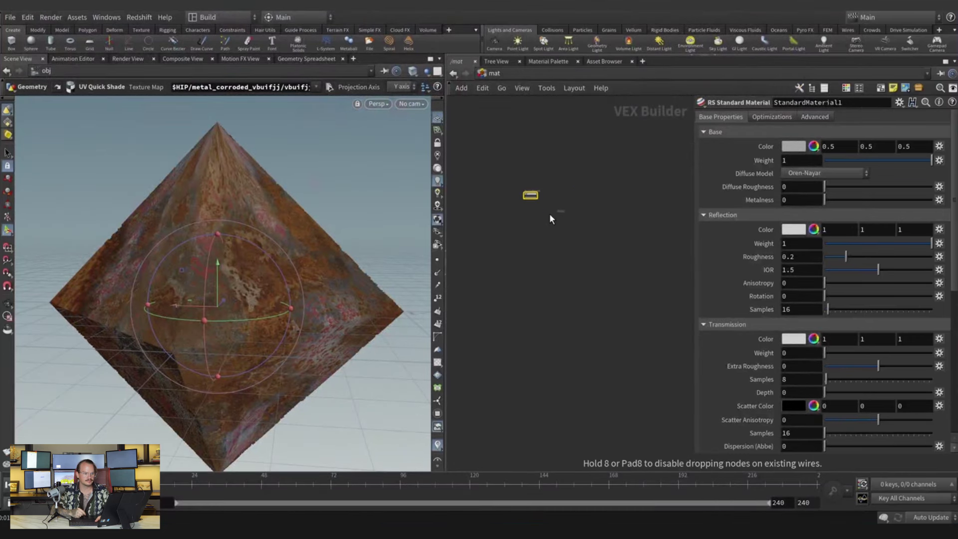
{"action": "left_click", "coordinate": [580, 184]}
{"action": "scroll", "coordinate": [545, 170], "scroll_direction": "up", "scroll_amount": 2}
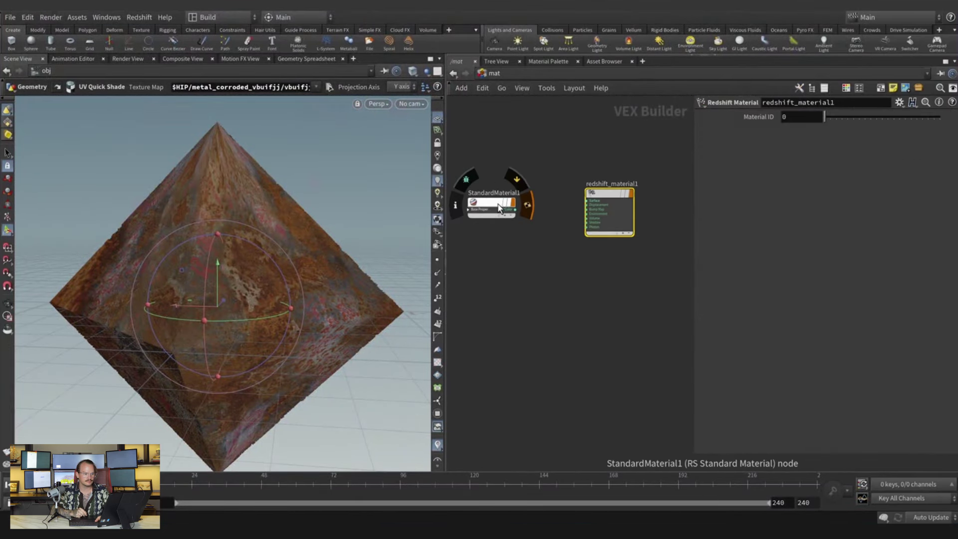
Connect the standard material's outColor to the Redshift material's Surface input and expand the standard material's Base Properties inputs.
{"action": "left_click_drag", "start_coordinate": [498, 207], "coordinate": [534, 198]}
{"action": "scroll", "coordinate": [555, 204], "scroll_direction": "up", "scroll_amount": 1}
{"action": "left_click", "coordinate": [549, 200]}
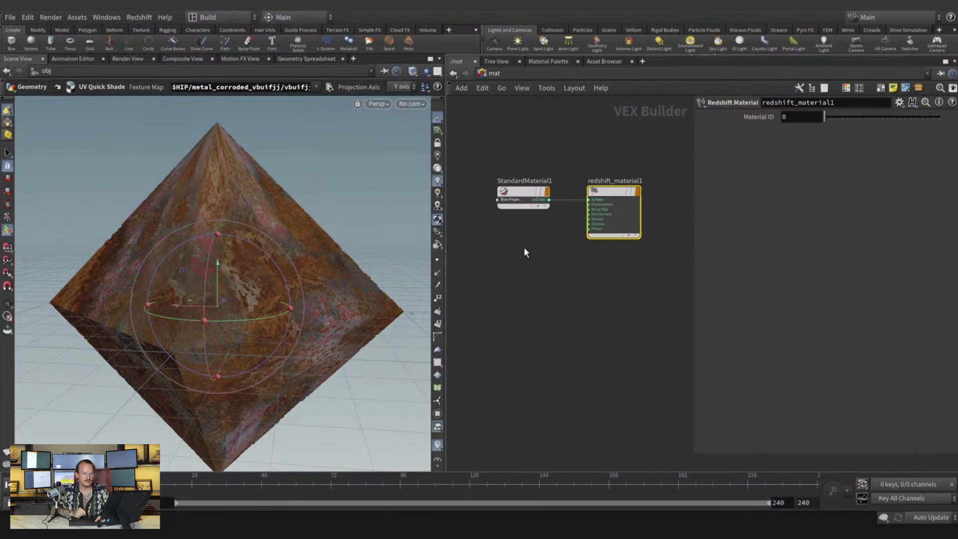
{"action": "middle_click_drag", "start_coordinate": [525, 248], "coordinate": [595, 254]}
{"action": "left_click", "coordinate": [569, 209]}
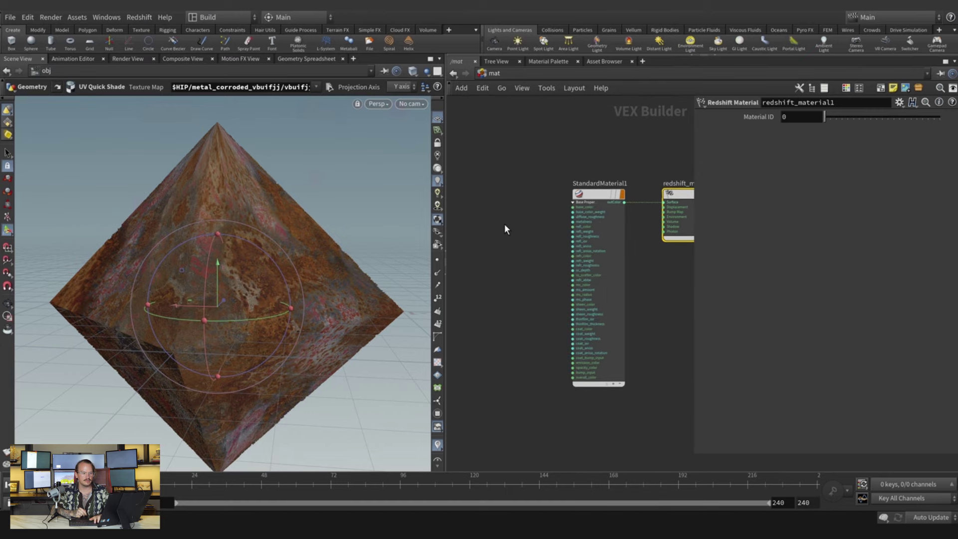
Add an RS Texture node feeding the standard material's base_color and load a corroded-metal image into it.
{"action": "key", "text": "Tab"}
{"action": "type", "text": "texture"}
{"action": "key", "text": "Return"}
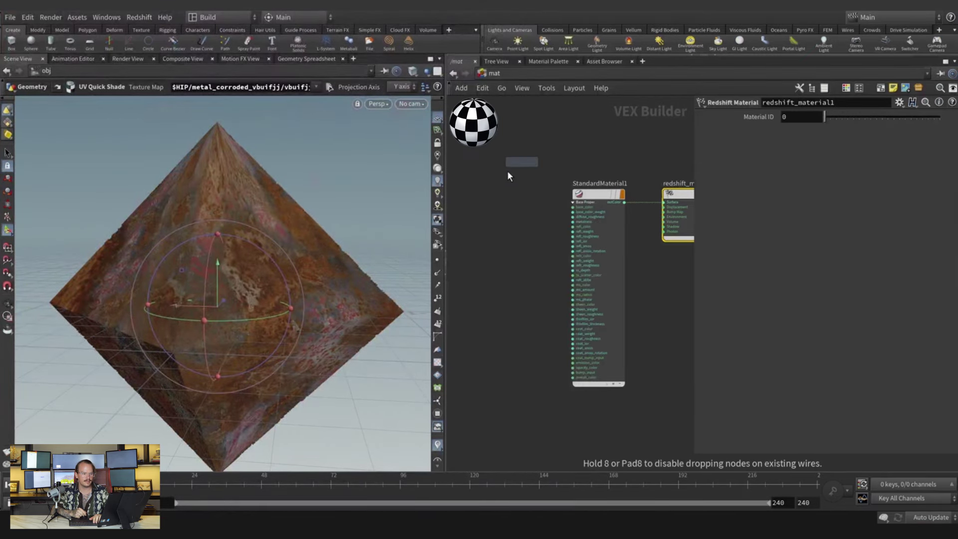
{"action": "left_click", "coordinate": [507, 173]}
{"action": "left_click_drag", "start_coordinate": [529, 180], "coordinate": [567, 202]}
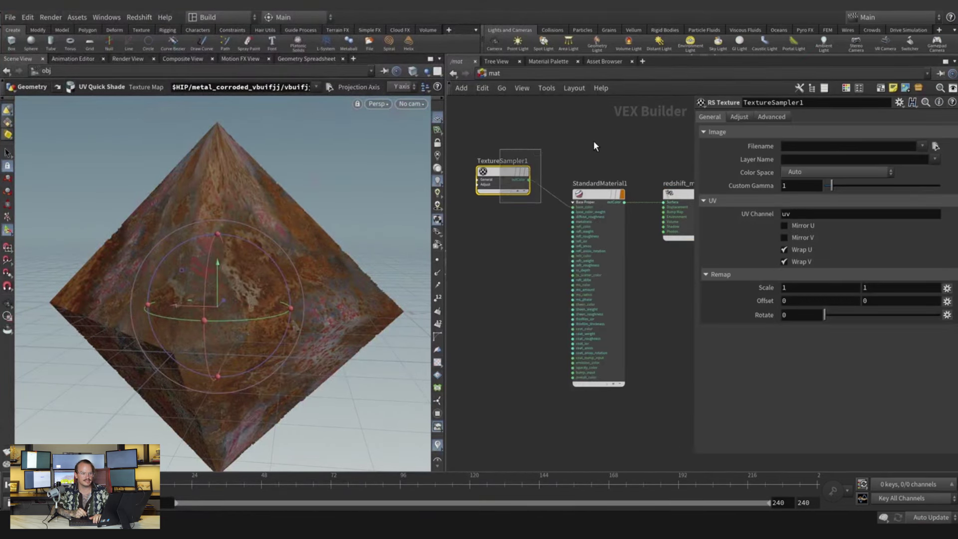
{"action": "left_click", "coordinate": [936, 146]}
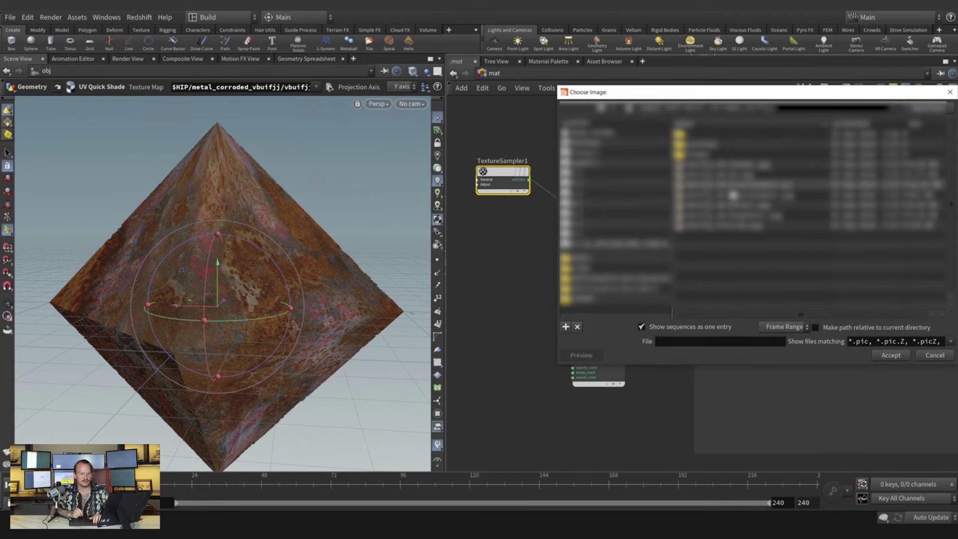
{"action": "double_click", "coordinate": [745, 171]}
{"action": "middle_click_drag", "start_coordinate": [525, 260], "coordinate": [533, 248]}
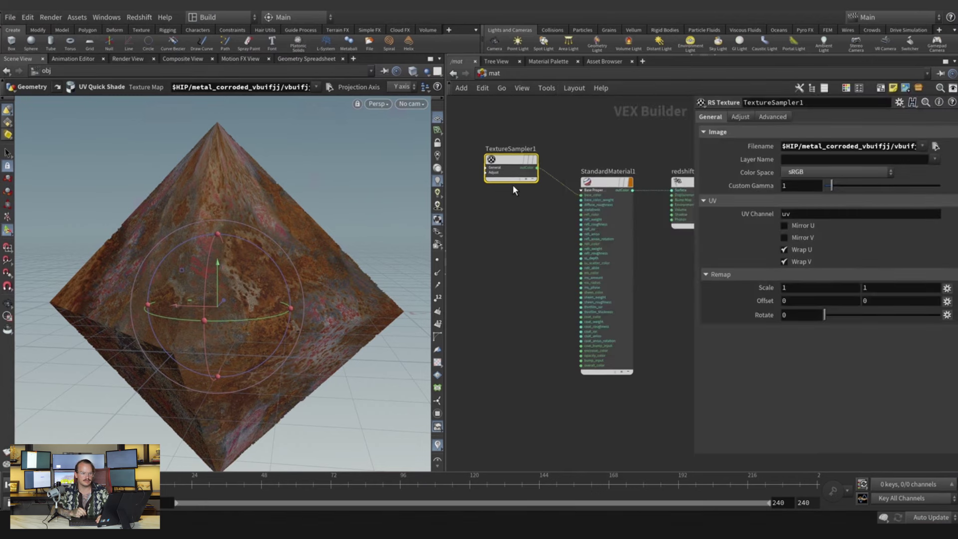
Duplicate the texture sampler, connect the copy to refl_roughness, and choose its image from the corroded-metal maps.
{"action": "left_click_drag", "start_coordinate": [510, 164], "coordinate": [509, 242], "text": "alt"}
{"action": "scroll", "coordinate": [539, 233], "scroll_direction": "up", "scroll_amount": 3}
{"action": "left_click", "coordinate": [522, 261]}
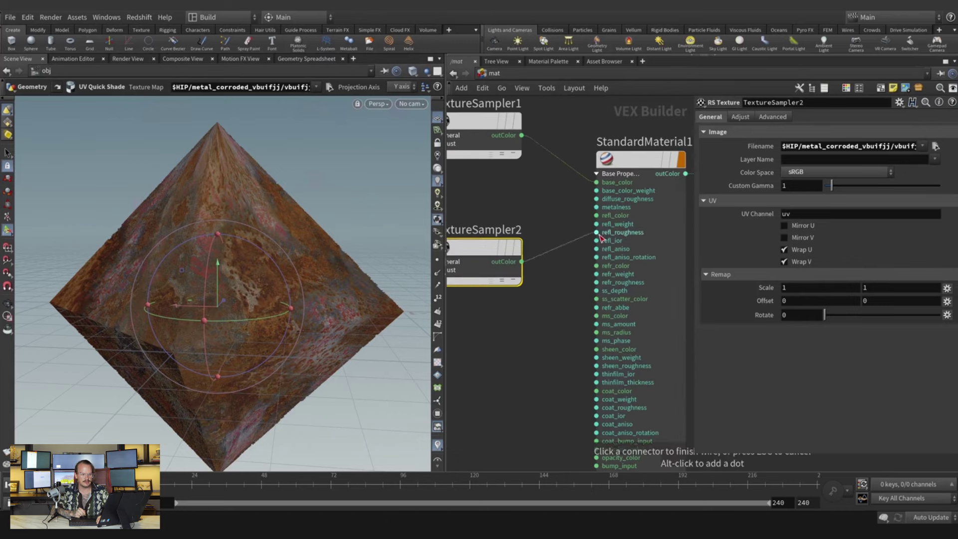
{"action": "left_click", "coordinate": [597, 232]}
{"action": "left_click", "coordinate": [937, 146]}
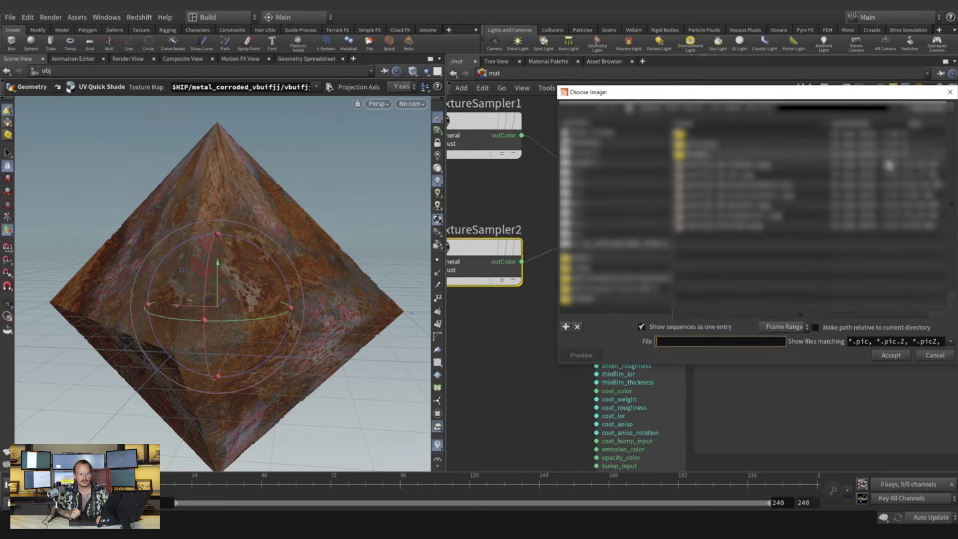
{"action": "double_click", "coordinate": [766, 220]}
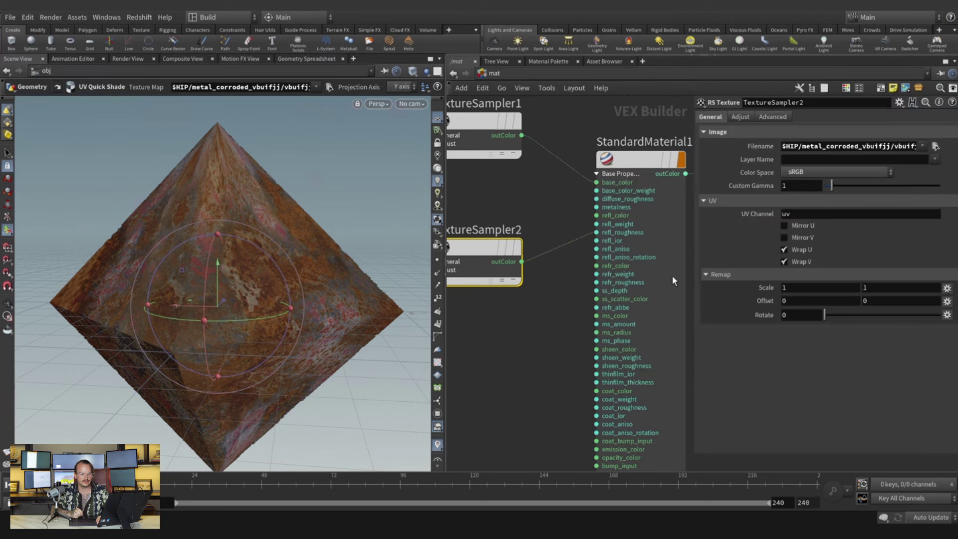
Duplicate the second texture sampler, connect the copy to overall_color, and choose its image from the corroded-metal maps.
{"action": "left_click_drag", "start_coordinate": [524, 235], "coordinate": [524, 394], "text": "alt"}
{"action": "middle_click_drag", "start_coordinate": [545, 394], "coordinate": [548, 282]}
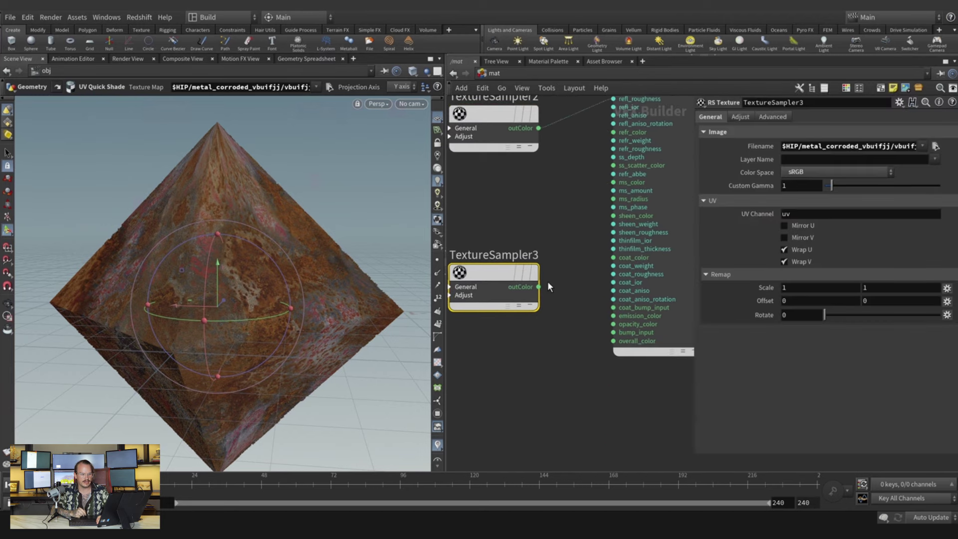
{"action": "left_click", "coordinate": [539, 287]}
{"action": "left_click", "coordinate": [613, 341]}
{"action": "left_click", "coordinate": [935, 147]}
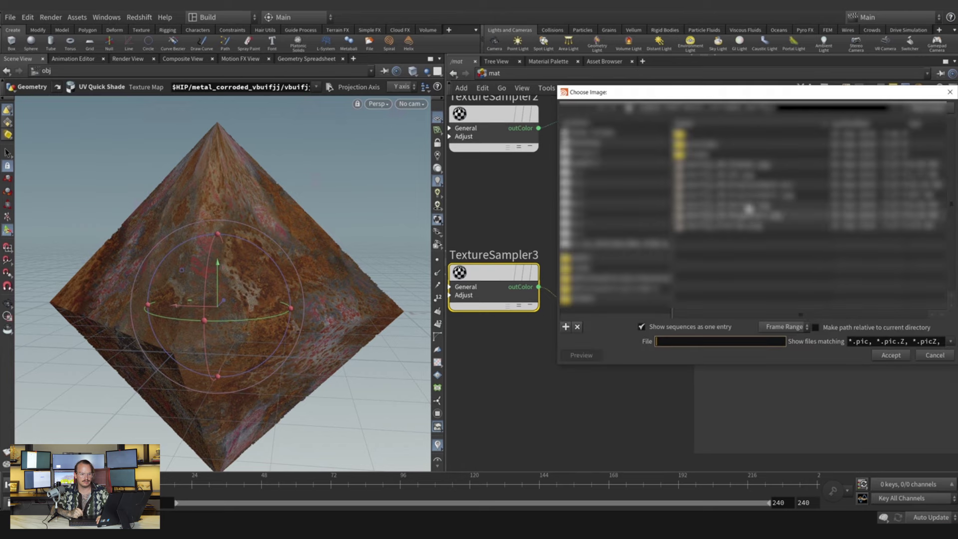
{"action": "double_click", "coordinate": [749, 175]}
Duplicate the third texture sampler below the others and choose an image for the copy from the corroded-metal maps.
{"action": "scroll", "coordinate": [545, 240], "scroll_direction": "down", "scroll_amount": 5}
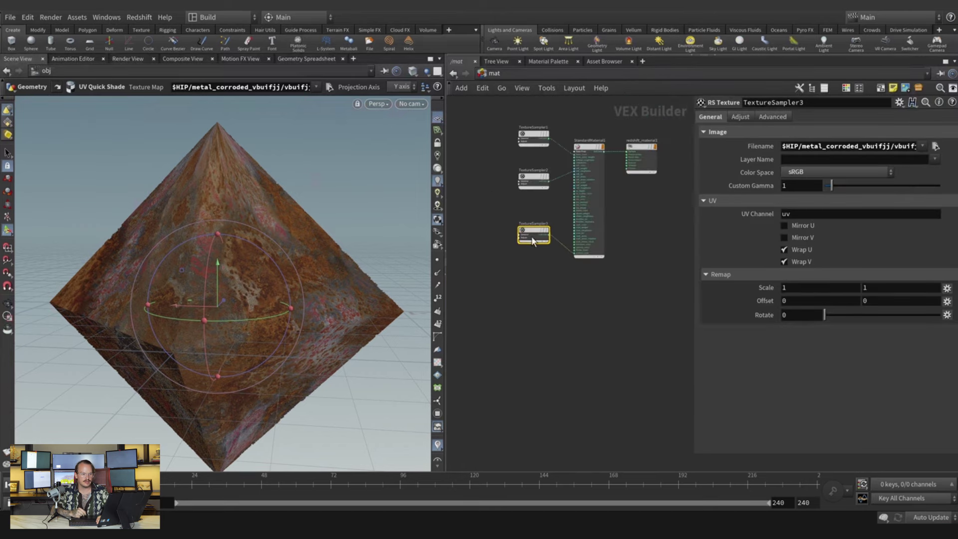
{"action": "left_click", "coordinate": [561, 303]}
{"action": "scroll", "coordinate": [571, 271], "scroll_direction": "up", "scroll_amount": 5}
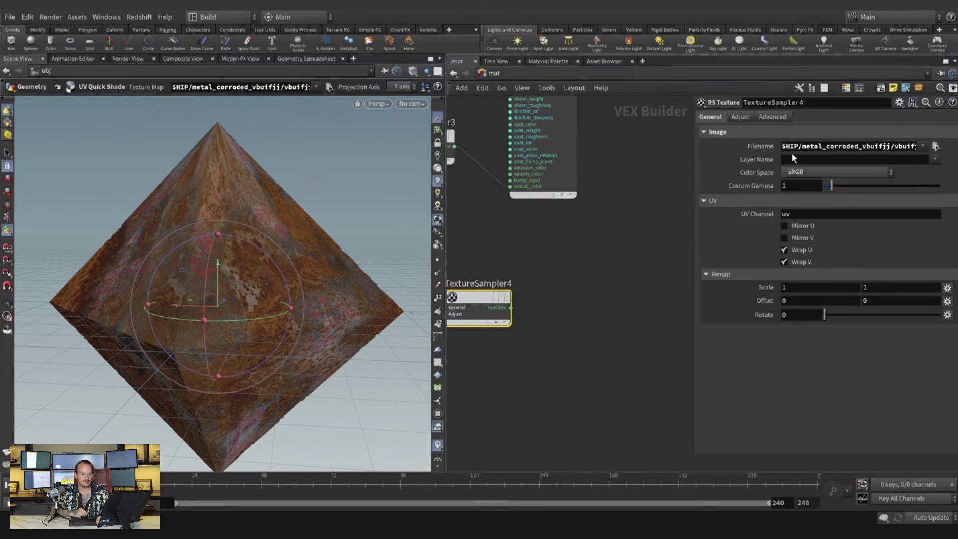
{"action": "left_click", "coordinate": [935, 146]}
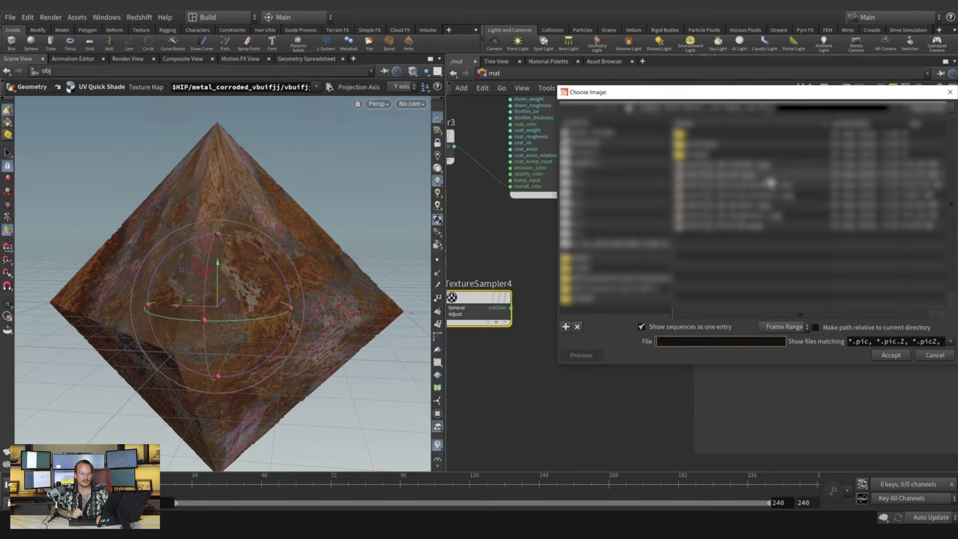
{"action": "double_click", "coordinate": [775, 194]}
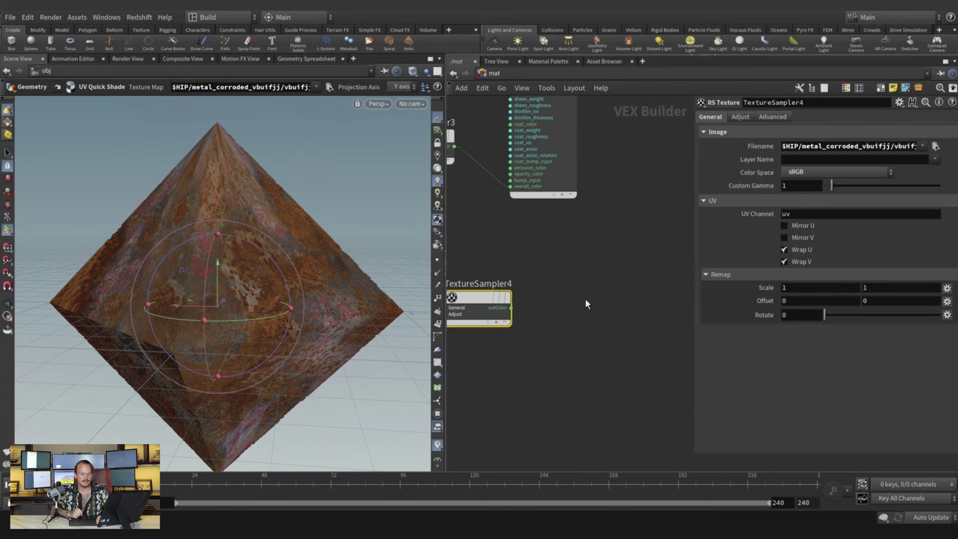
Add an RS Bump Map node and connect the fourth texture sampler's outColor to its texture input.
{"action": "key", "text": "Tab"}
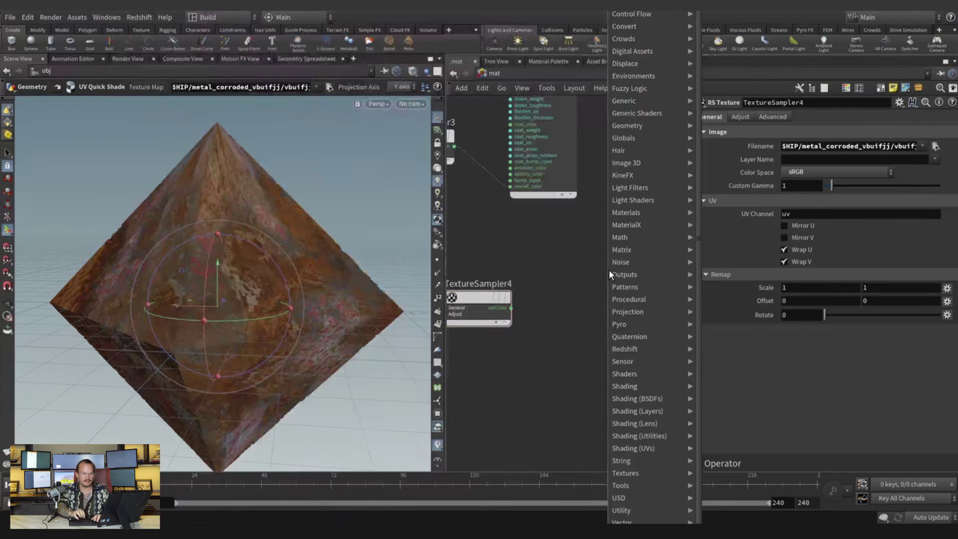
{"action": "key", "text": "Escape"}
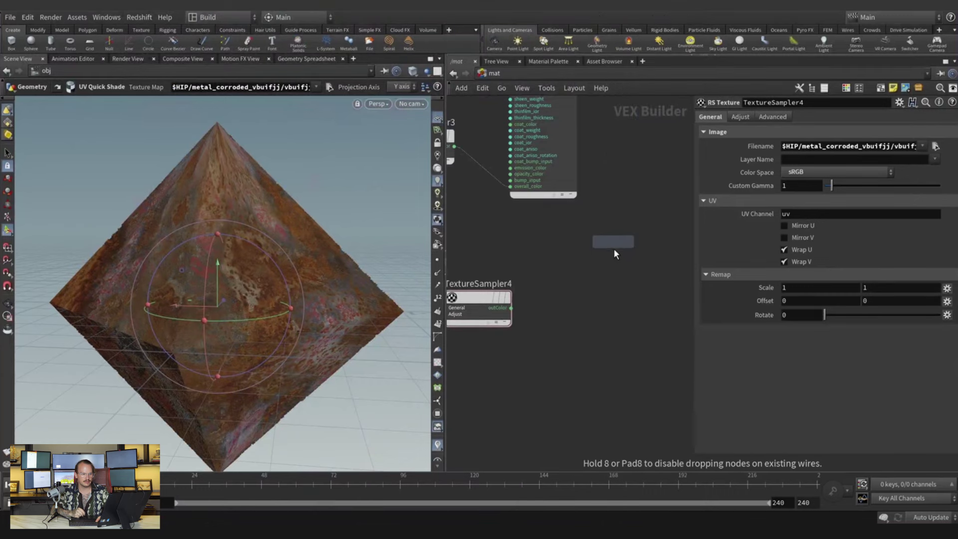
{"action": "left_click", "coordinate": [614, 248]}
{"action": "scroll", "coordinate": [550, 290], "scroll_direction": "up", "scroll_amount": 2}
{"action": "left_click", "coordinate": [500, 313]}
{"action": "left_click", "coordinate": [602, 260]}
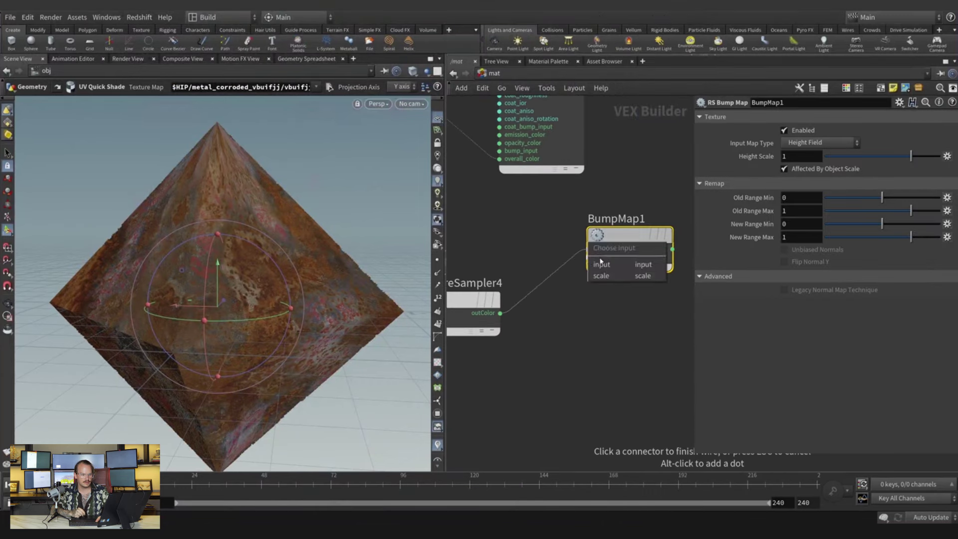
{"action": "left_click", "coordinate": [601, 263]}
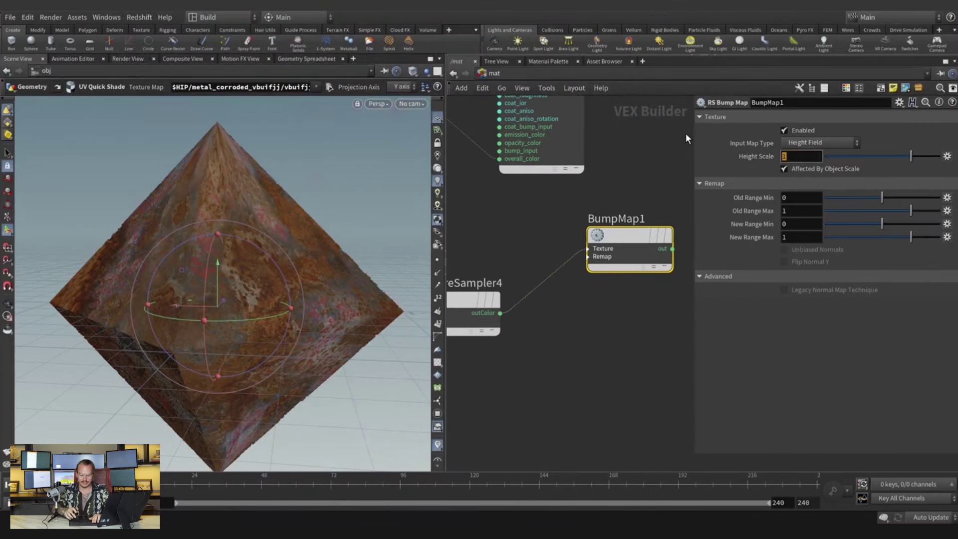
Set the bump map's Height Scale to .01 and connect its output to the Redshift material's Bump Map input.
{"action": "type", "text": ".01"}
{"action": "key", "text": "Return"}
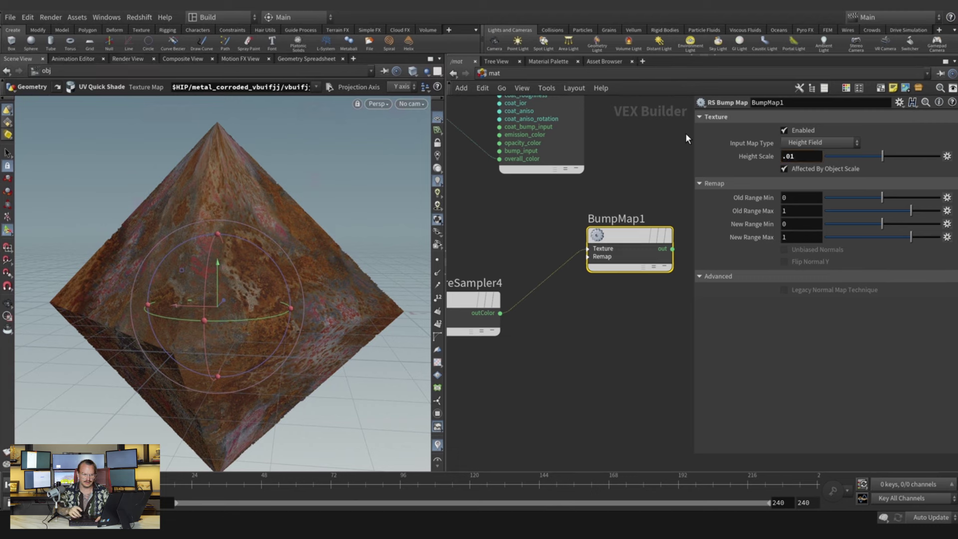
{"action": "middle_click_drag", "start_coordinate": [565, 230], "coordinate": [493, 286]}
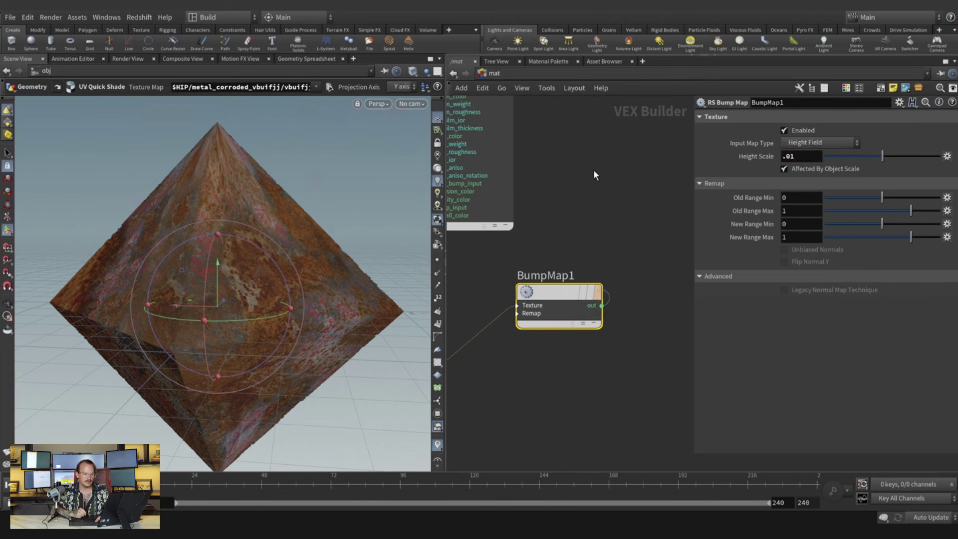
{"action": "middle_click_drag", "start_coordinate": [594, 169], "coordinate": [595, 367]}
{"action": "left_click", "coordinate": [573, 144]}
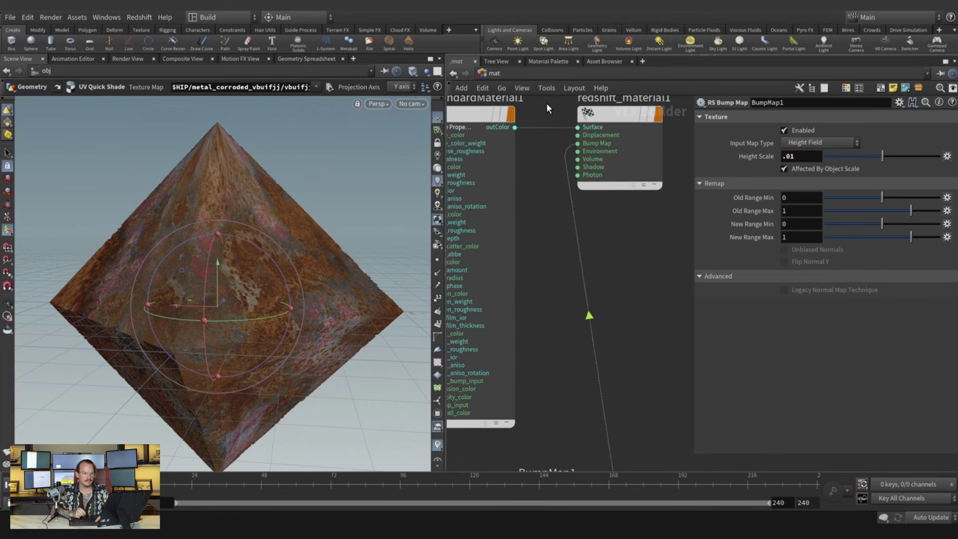
Go to the object level and assign /mat/redshift_material1 as the render material of geo1.
{"action": "left_click", "coordinate": [512, 76]}
{"action": "left_click", "coordinate": [534, 134]}
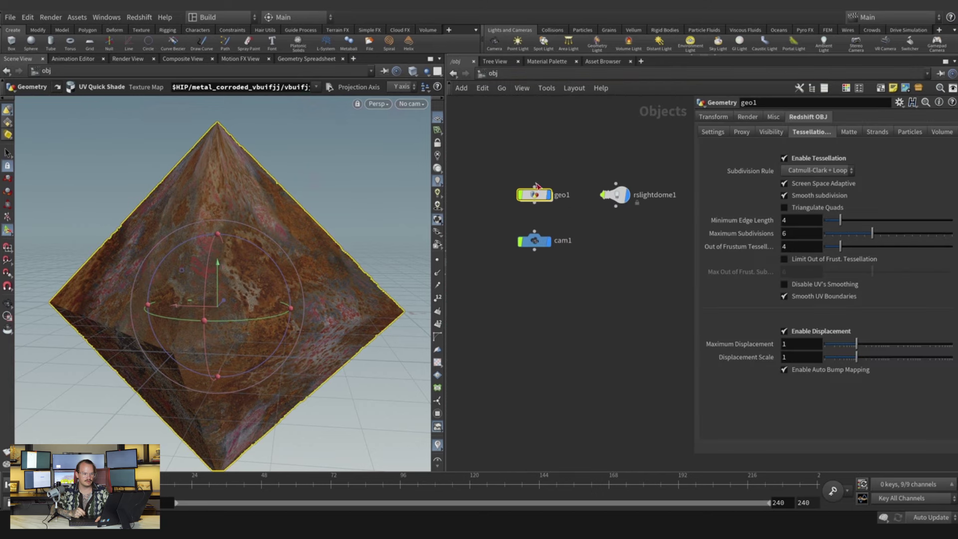
{"action": "left_click", "coordinate": [748, 115]}
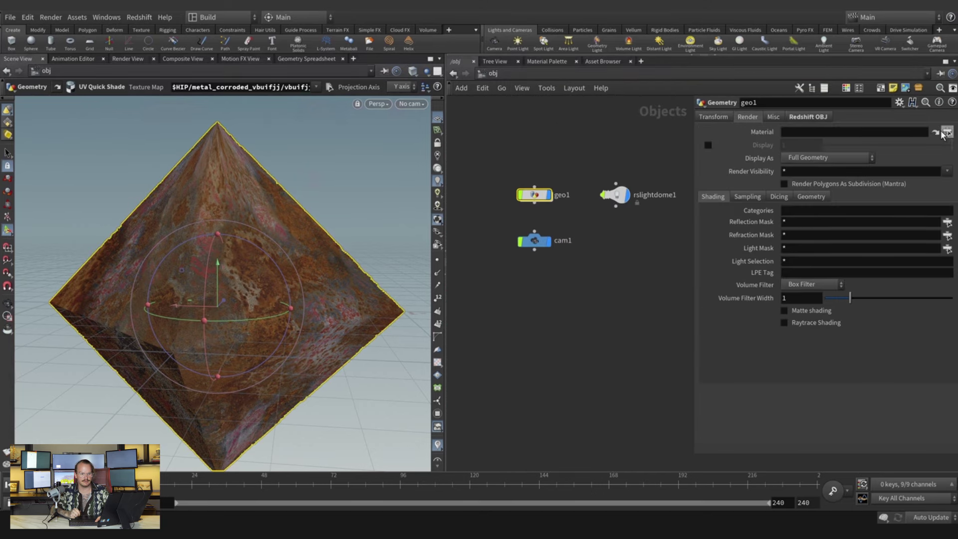
{"action": "left_click", "coordinate": [943, 132]}
{"action": "double_click", "coordinate": [856, 73]}
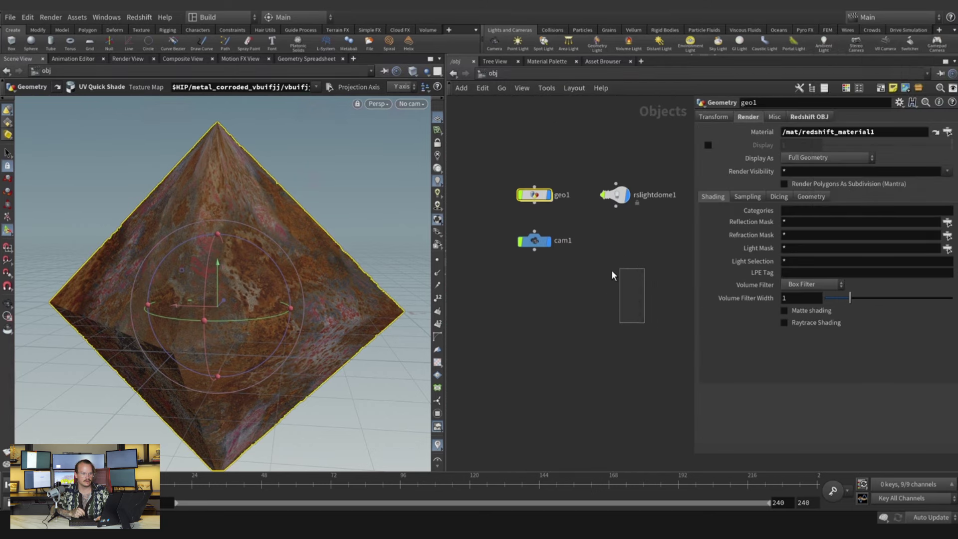
{"action": "left_click_drag", "start_coordinate": [613, 275], "coordinate": [643, 296]}
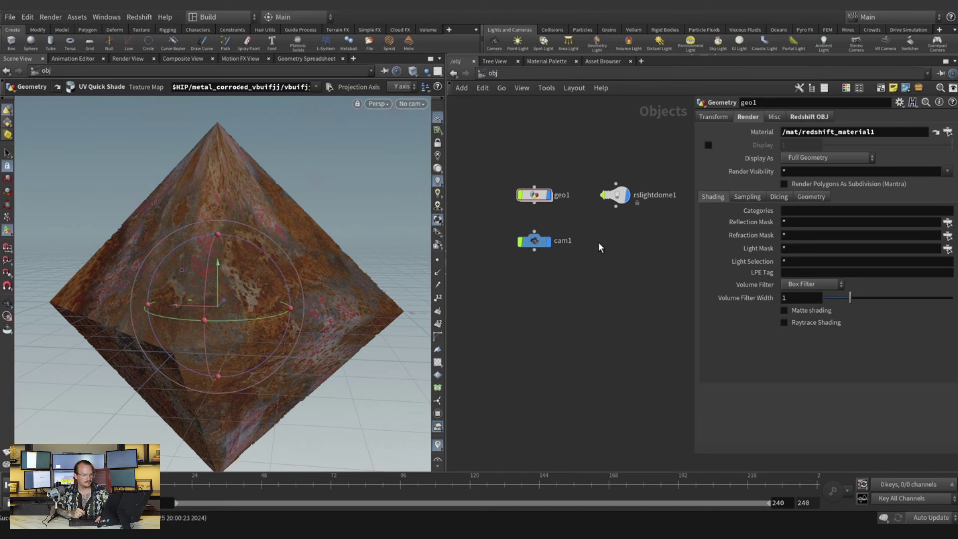
Look through cam1 and inspect the textured octahedron up close in the scene view.
{"action": "left_click", "coordinate": [413, 104]}
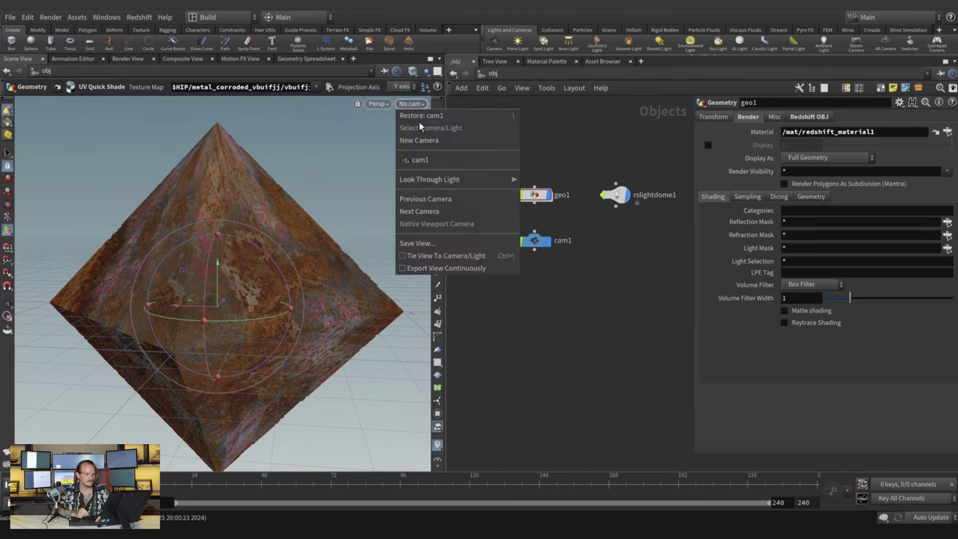
{"action": "left_click", "coordinate": [429, 151]}
{"action": "key", "text": "Escape"}
{"action": "left_click_drag", "start_coordinate": [259, 269], "coordinate": [295, 250]}
{"action": "key", "text": "Return"}
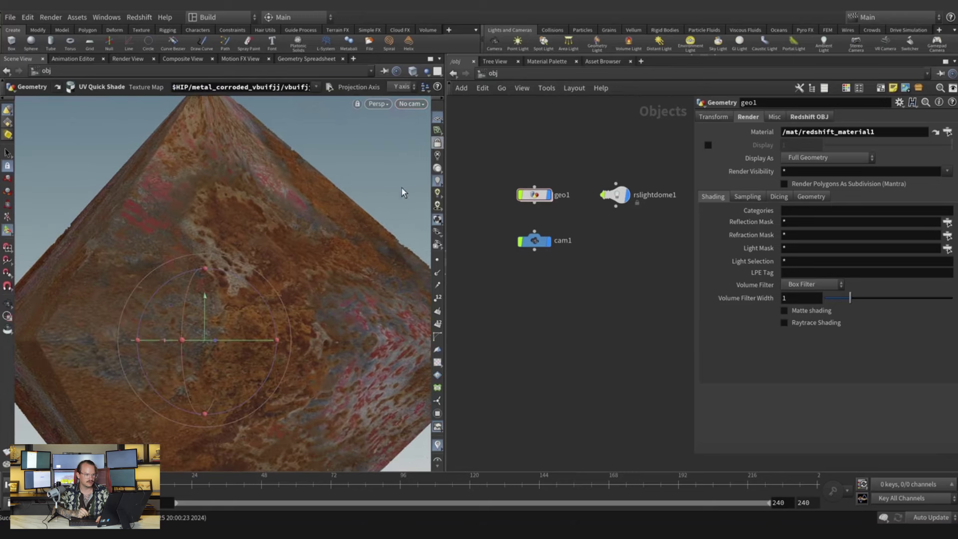
Select cam1 and examine from several angles where it sits relative to the octahedron.
{"action": "key", "text": "Escape"}
{"action": "scroll", "coordinate": [313, 209], "scroll_direction": "down", "scroll_amount": 5}
{"action": "mouse_move", "coordinate": [289, 216]}
{"action": "left_mouse_down"}
{"action": "mouse_move", "coordinate": [306, 193]}
{"action": "mouse_move", "coordinate": [295, 212]}
{"action": "left_mouse_up"}
{"action": "scroll", "coordinate": [308, 191], "scroll_direction": "down", "scroll_amount": 3}
{"action": "left_click_drag", "start_coordinate": [558, 251], "coordinate": [558, 258]}
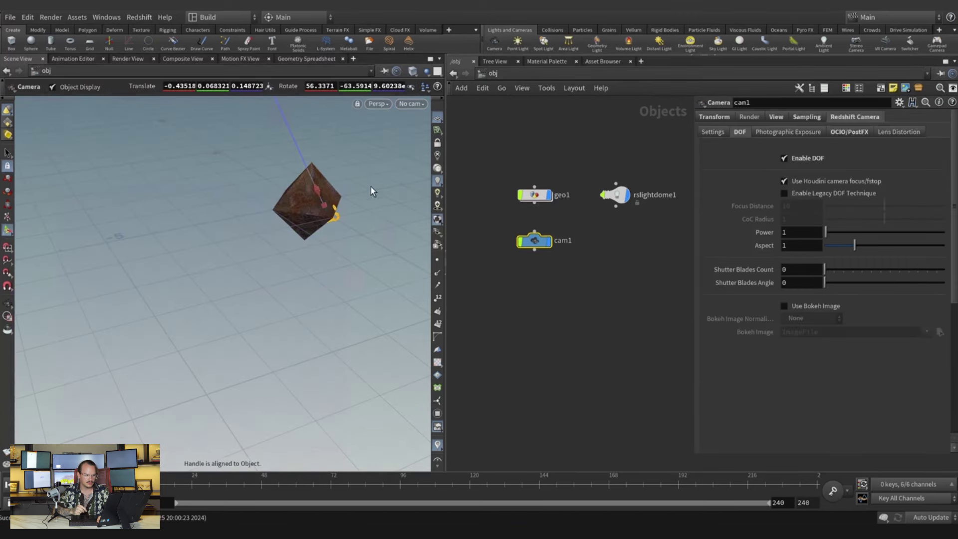
{"action": "scroll", "coordinate": [344, 200], "scroll_direction": "up", "scroll_amount": 6}
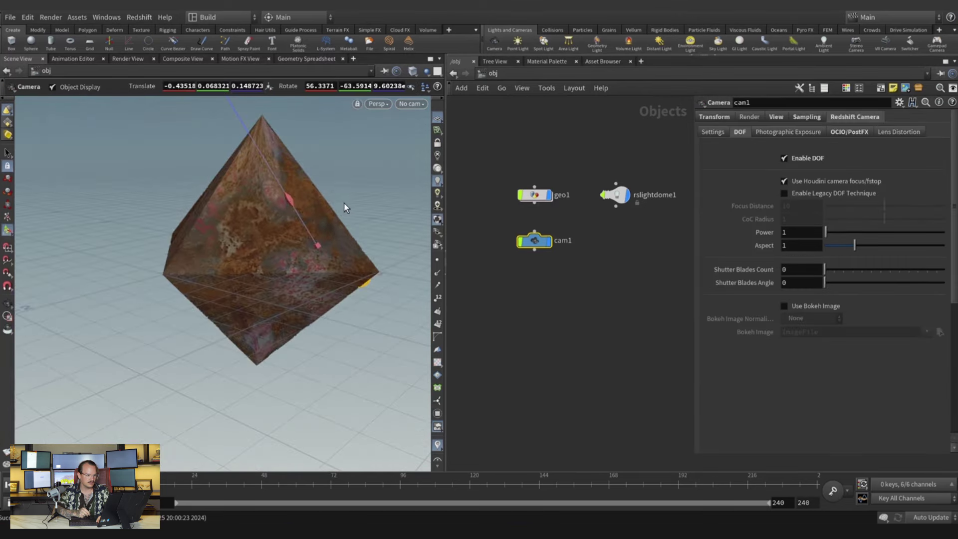
{"action": "key", "text": "Escape"}
{"action": "left_click_drag", "start_coordinate": [312, 206], "coordinate": [294, 192]}
{"action": "key", "text": "Return"}
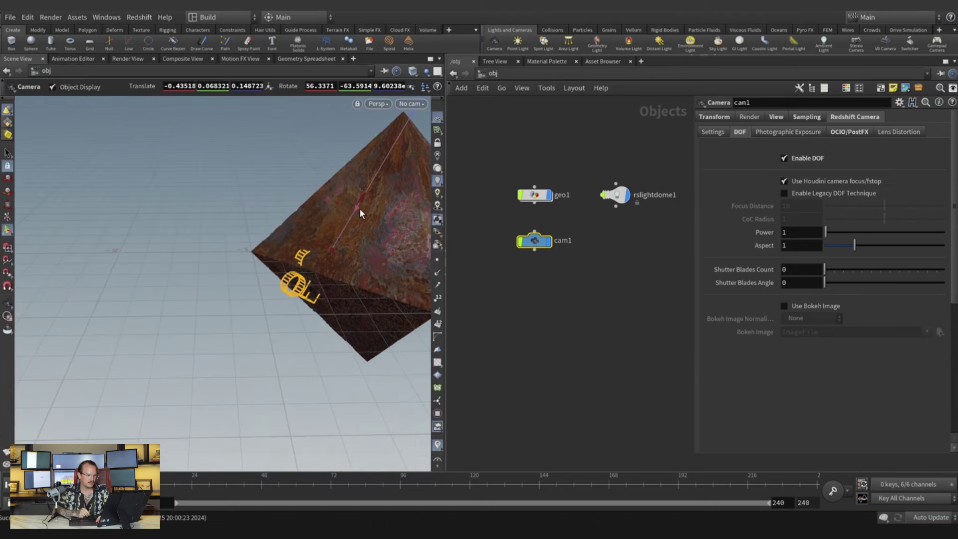
{"action": "left_click_drag", "start_coordinate": [358, 211], "coordinate": [376, 201]}
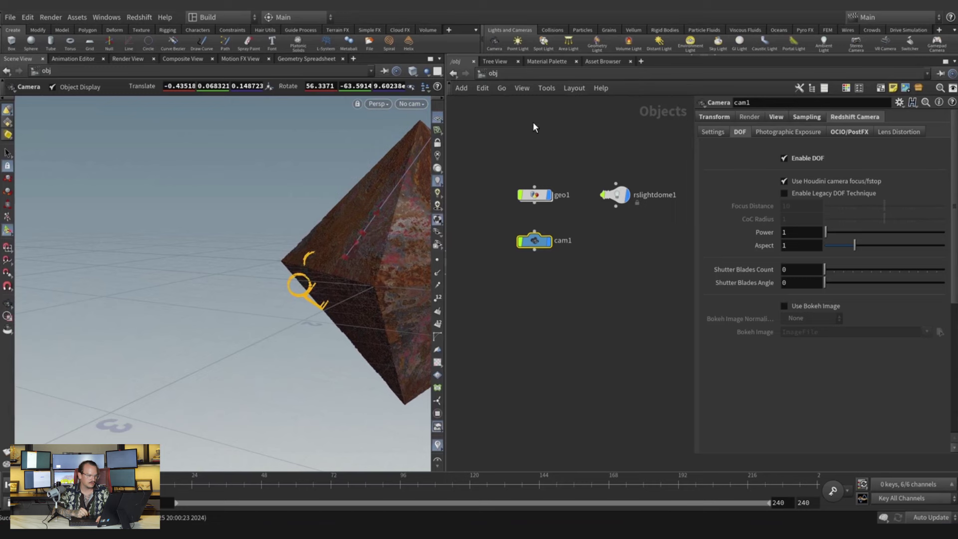
Disable tessellation on geo1 and start a live Redshift render from cam1.
{"action": "left_click", "coordinate": [540, 74]}
{"action": "left_click", "coordinate": [556, 129]}
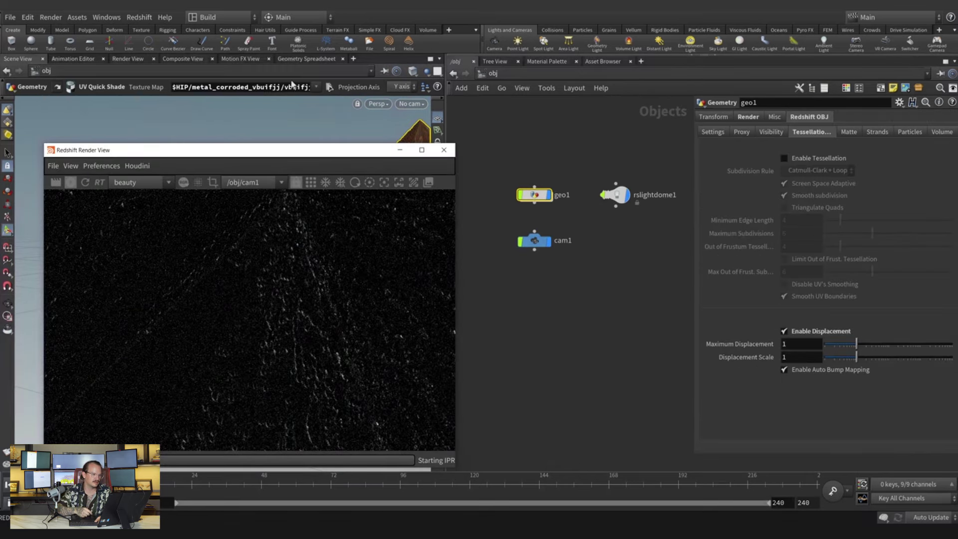
Move the Redshift Render View clear of the scene view and look through cam1 in the viewport.
{"action": "left_click_drag", "start_coordinate": [340, 155], "coordinate": [730, 169]}
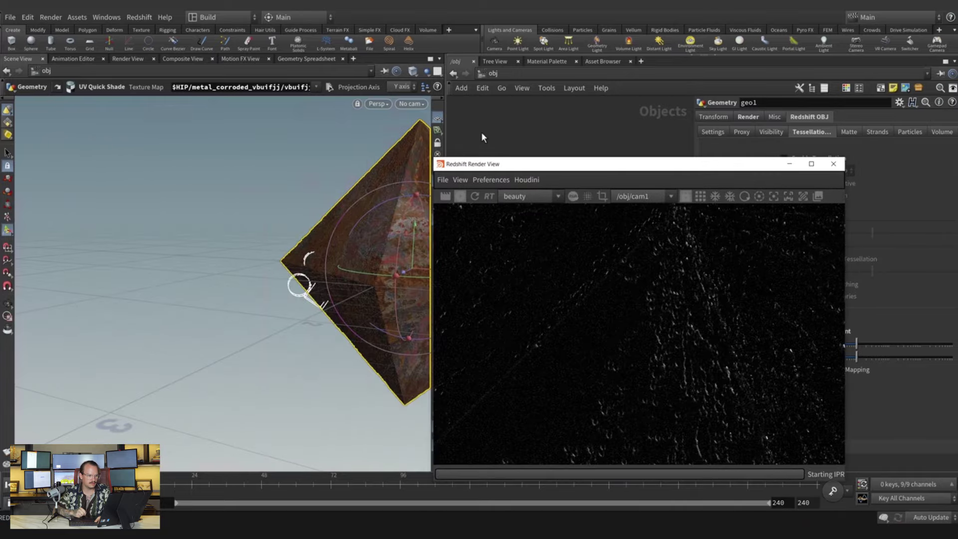
{"action": "left_click", "coordinate": [411, 104]}
{"action": "left_click", "coordinate": [420, 160]}
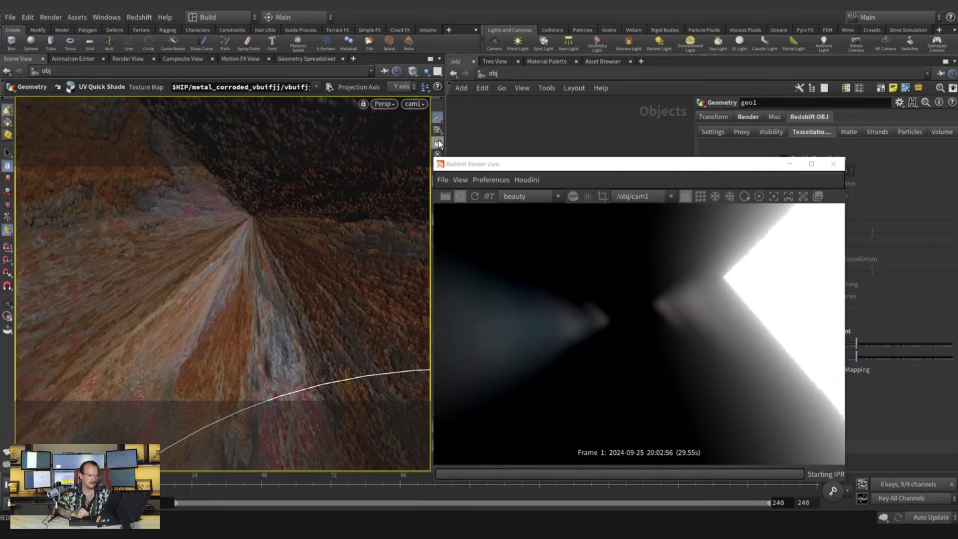
Lock cam1 to the viewport navigation and reframe it so the octahedron fills the shot.
{"action": "left_click", "coordinate": [438, 143]}
{"action": "key", "text": "Escape"}
{"action": "scroll", "coordinate": [274, 294], "scroll_direction": "down", "scroll_amount": 4}
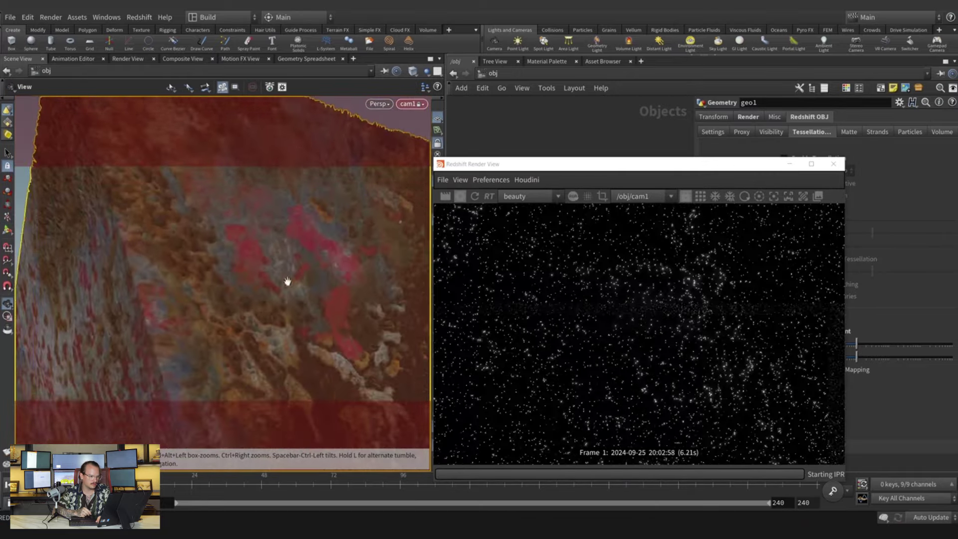
{"action": "mouse_move", "coordinate": [287, 281]}
{"action": "left_mouse_down"}
{"action": "mouse_move", "coordinate": [278, 293]}
{"action": "mouse_move", "coordinate": [305, 276]}
{"action": "mouse_move", "coordinate": [409, 259]}
{"action": "mouse_move", "coordinate": [385, 182]}
{"action": "mouse_move", "coordinate": [306, 259]}
{"action": "mouse_move", "coordinate": [216, 259]}
{"action": "mouse_move", "coordinate": [219, 240]}
{"action": "mouse_move", "coordinate": [261, 267]}
{"action": "mouse_move", "coordinate": [240, 304]}
{"action": "mouse_move", "coordinate": [222, 274]}
{"action": "mouse_move", "coordinate": [244, 306]}
{"action": "mouse_move", "coordinate": [278, 278]}
{"action": "left_mouse_up"}
{"action": "key", "text": "Return"}
Widen the Redshift Render View and disable the Color Controls, Bloom, Flare, Streak and Bokeh post effects.
{"action": "left_click_drag", "start_coordinate": [514, 170], "coordinate": [233, 139]}
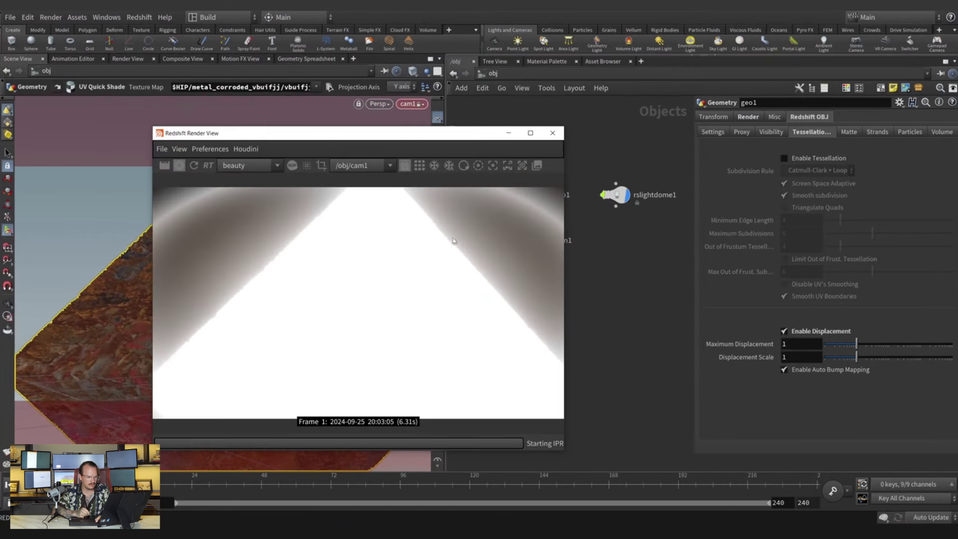
{"action": "left_click_drag", "start_coordinate": [565, 195], "coordinate": [714, 178]}
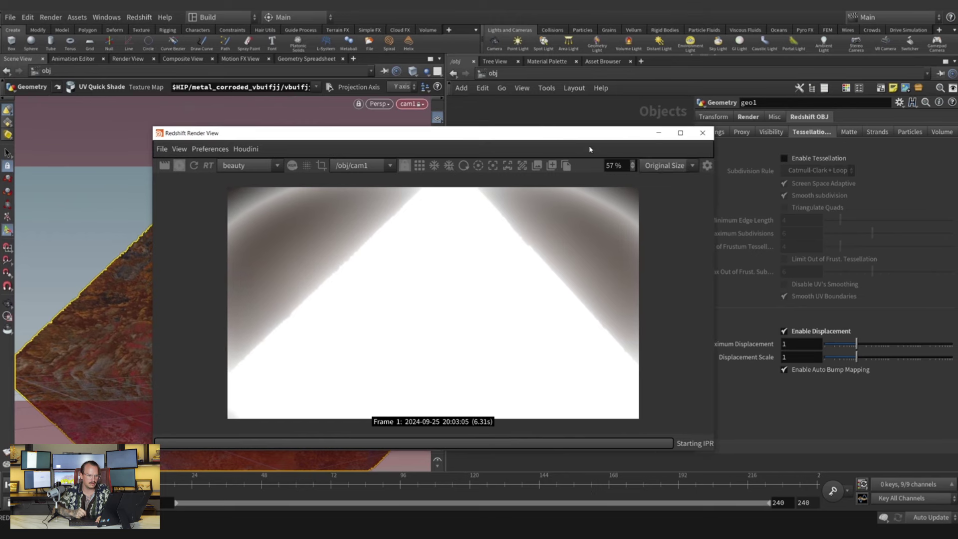
{"action": "left_click", "coordinate": [707, 165]}
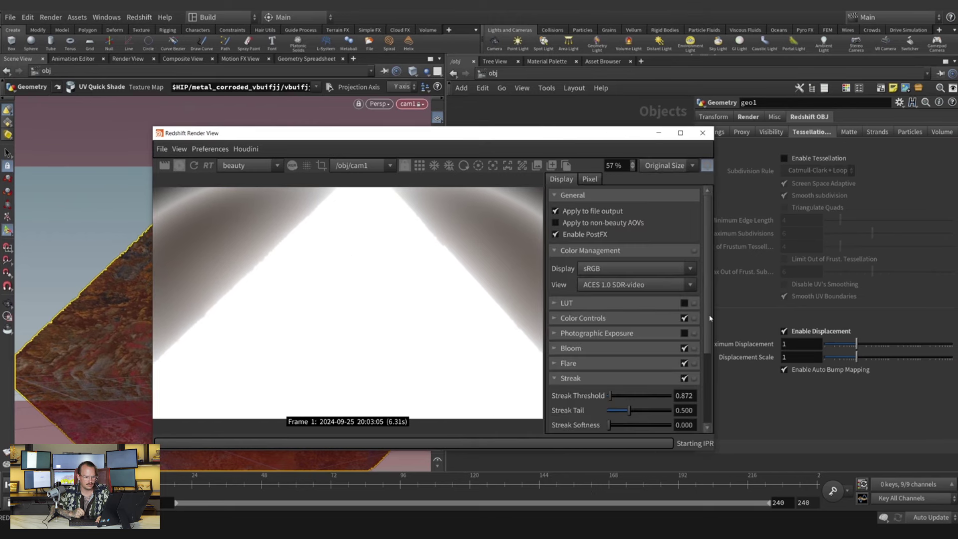
{"action": "scroll", "coordinate": [700, 306], "scroll_direction": "down", "scroll_amount": 3}
{"action": "left_click", "coordinate": [684, 275]}
{"action": "left_click", "coordinate": [685, 304]}
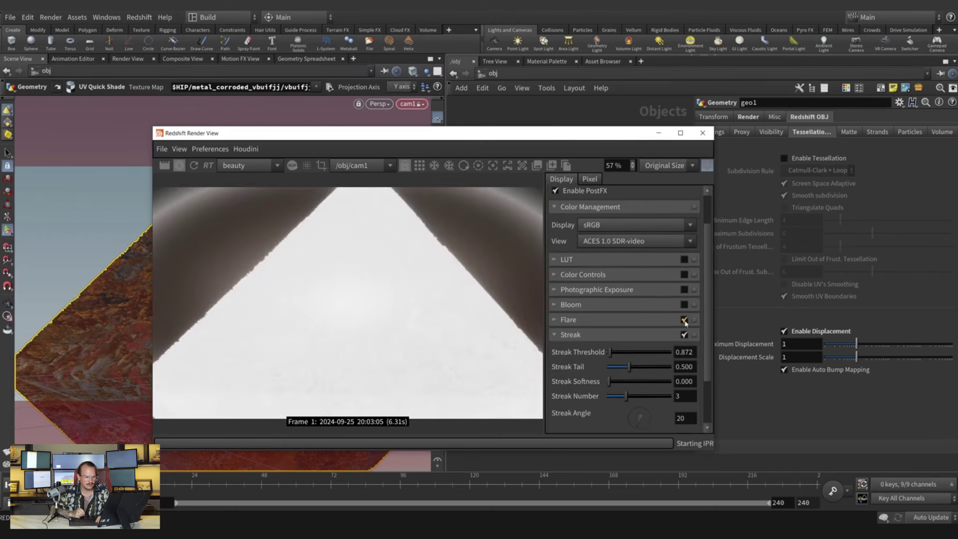
{"action": "left_click", "coordinate": [685, 319]}
{"action": "left_click", "coordinate": [684, 334]}
{"action": "left_click_drag", "start_coordinate": [711, 332], "coordinate": [711, 394]}
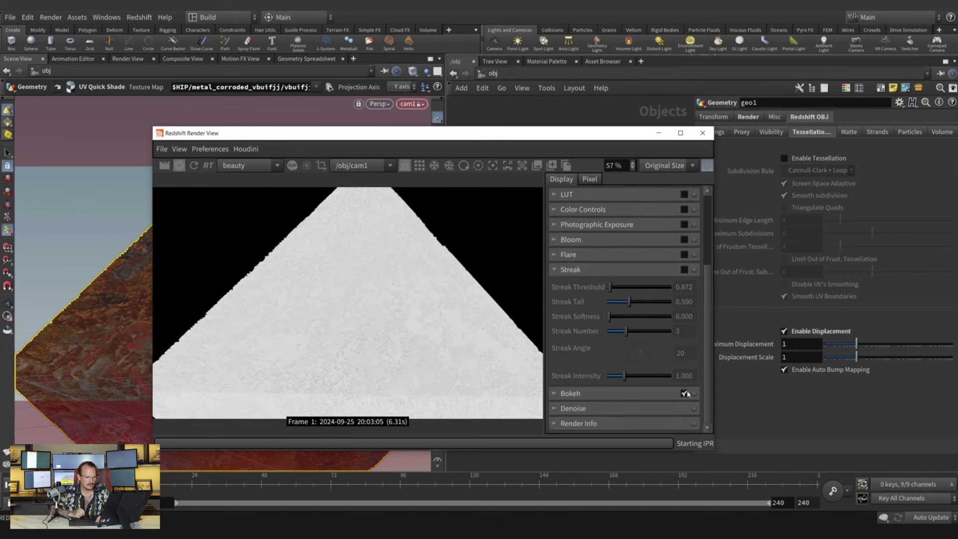
Shrink the Redshift Render View and place it over the scene view, clear of the node network.
{"action": "left_click_drag", "start_coordinate": [714, 337], "coordinate": [630, 327]}
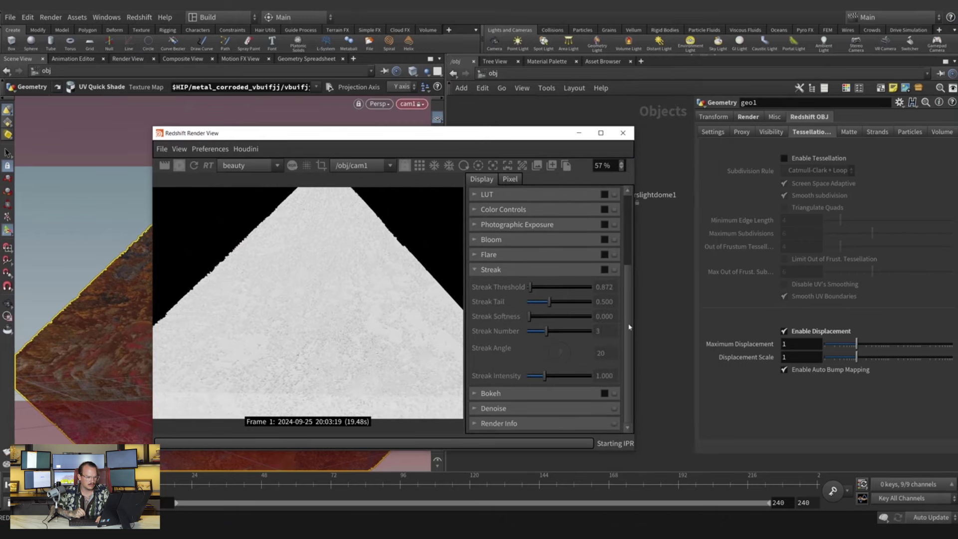
{"action": "left_click_drag", "start_coordinate": [478, 142], "coordinate": [362, 154]}
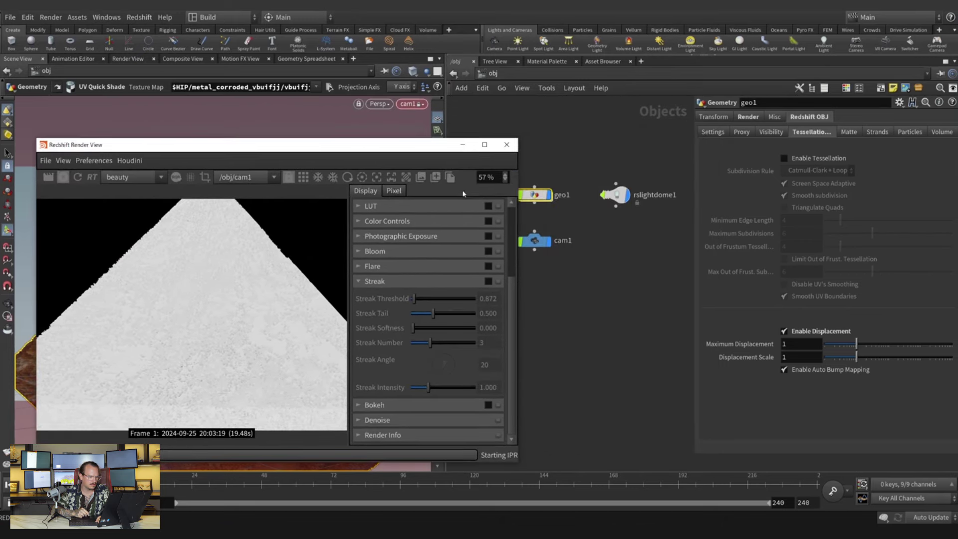
{"action": "left_click_drag", "start_coordinate": [520, 187], "coordinate": [412, 178]}
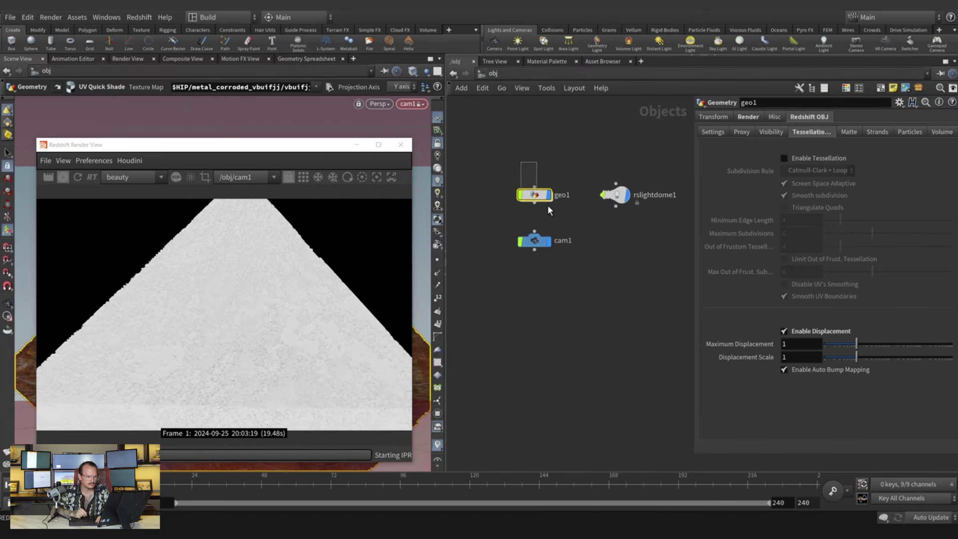
Open the material assigned to geo1 and move the redshift_material1 node farther from StandardMaterial1.
{"action": "left_click", "coordinate": [748, 117]}
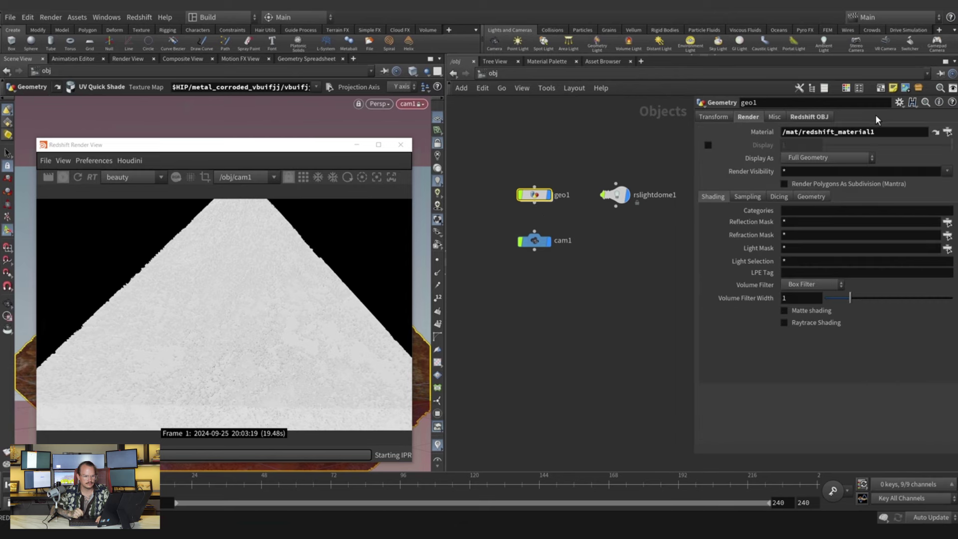
{"action": "left_click", "coordinate": [935, 132]}
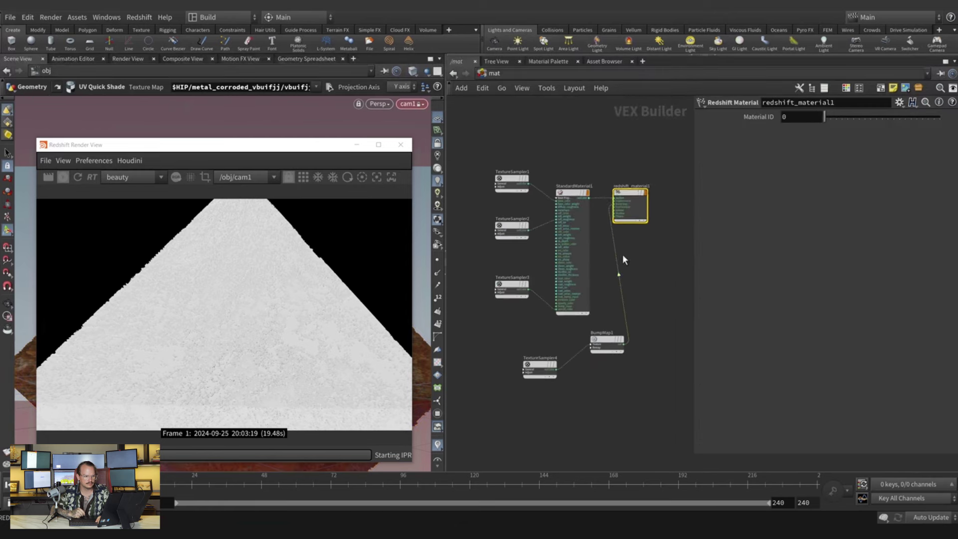
{"action": "left_click_drag", "start_coordinate": [658, 191], "coordinate": [673, 191]}
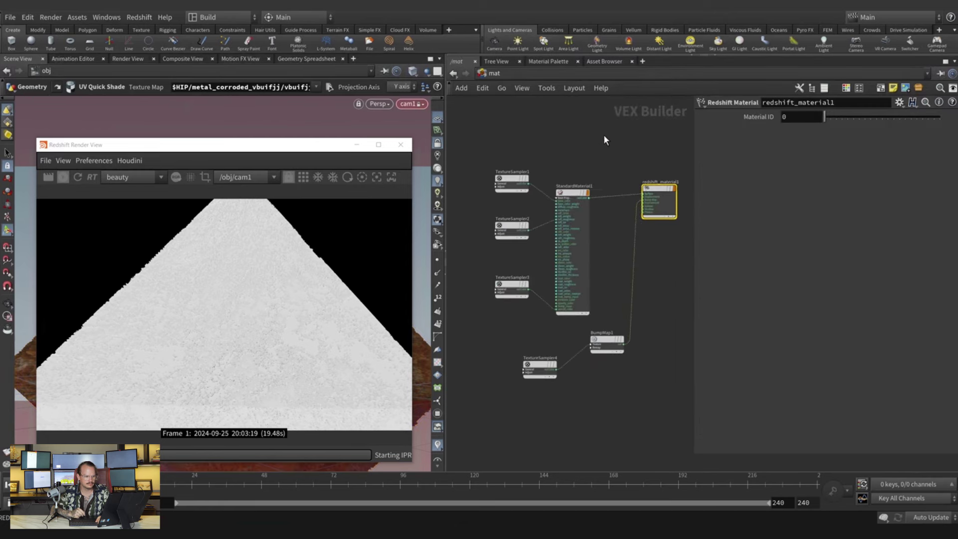
Inside geo1, put the display and render flags on attribdelete1 to bypass the uvquickshade2 shading.
{"action": "left_click", "coordinate": [501, 75]}
{"action": "left_click", "coordinate": [519, 129]}
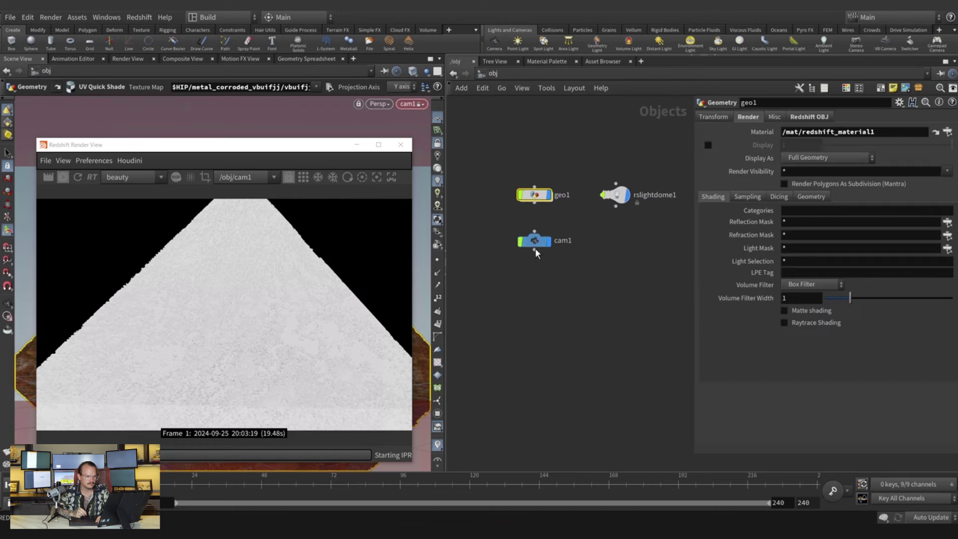
{"action": "double_click", "coordinate": [535, 196]}
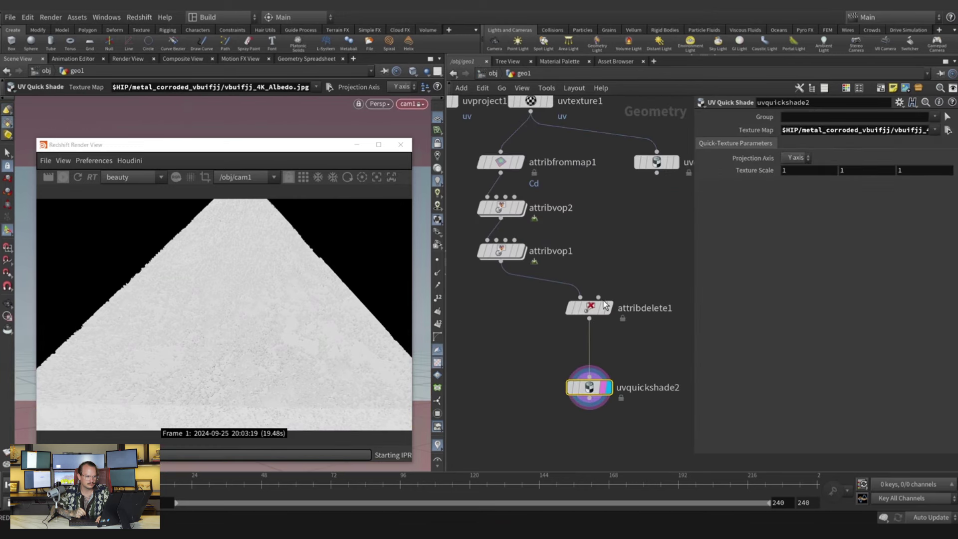
{"action": "mouse_move", "coordinate": [605, 307]}
{"action": "scroll", "coordinate": [604, 305], "scroll_direction": "up", "scroll_amount": 3}
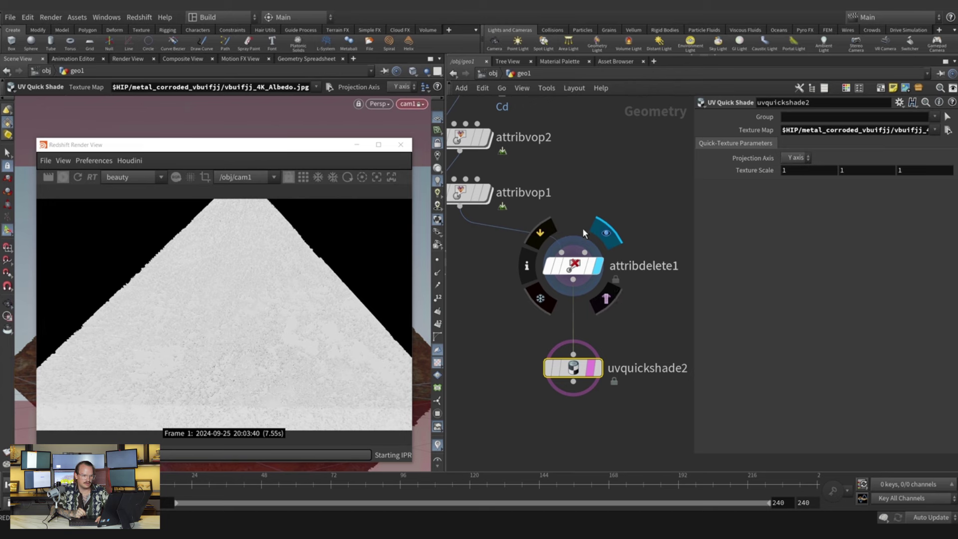
{"action": "left_click", "coordinate": [598, 273], "text": "ctrl"}
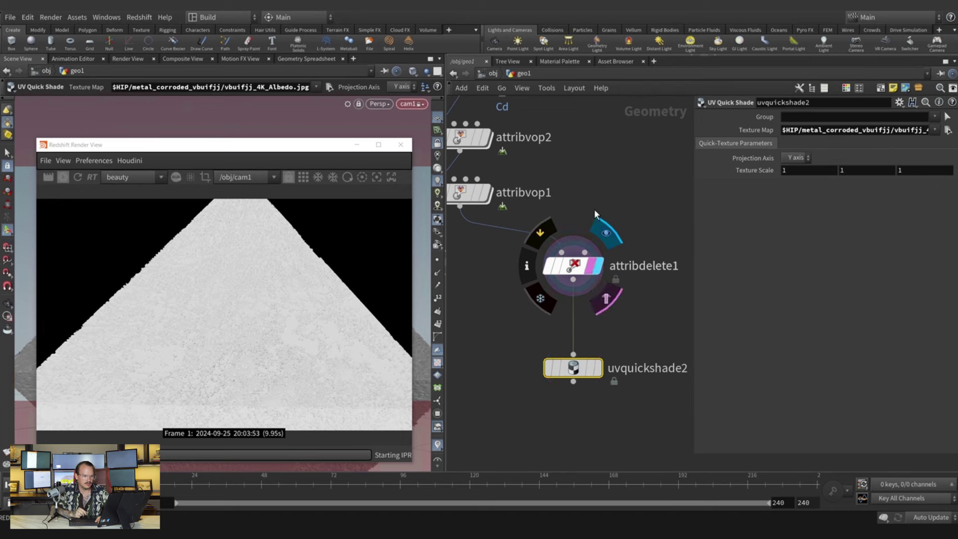
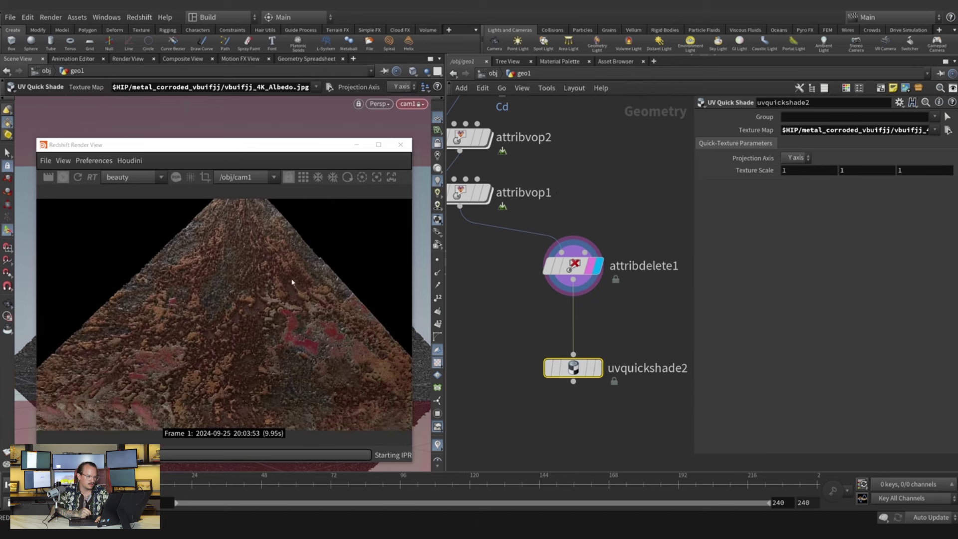
Return to the object level and reframe cam1 on the octahedron's upper faces from a new angle.
{"action": "left_click", "coordinate": [493, 74]}
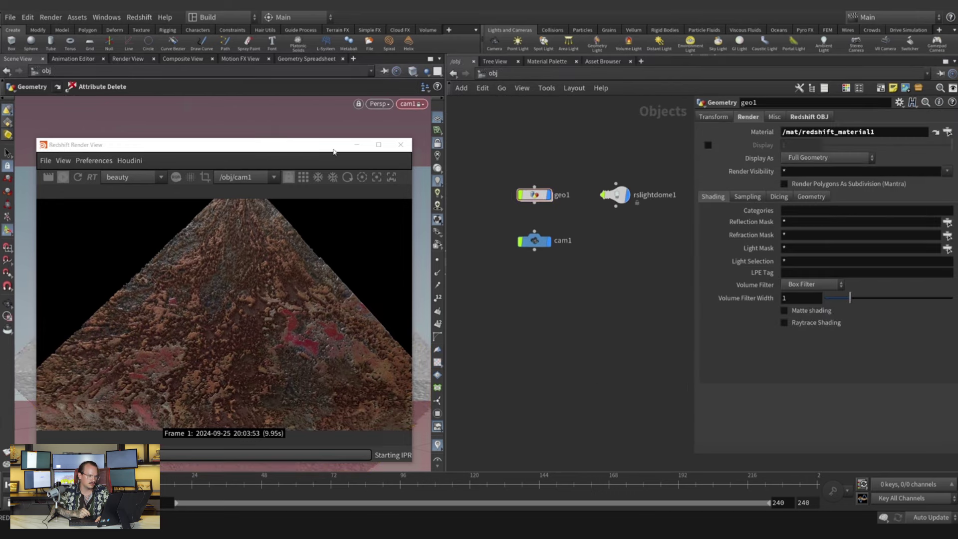
{"action": "left_click_drag", "start_coordinate": [334, 152], "coordinate": [703, 163]}
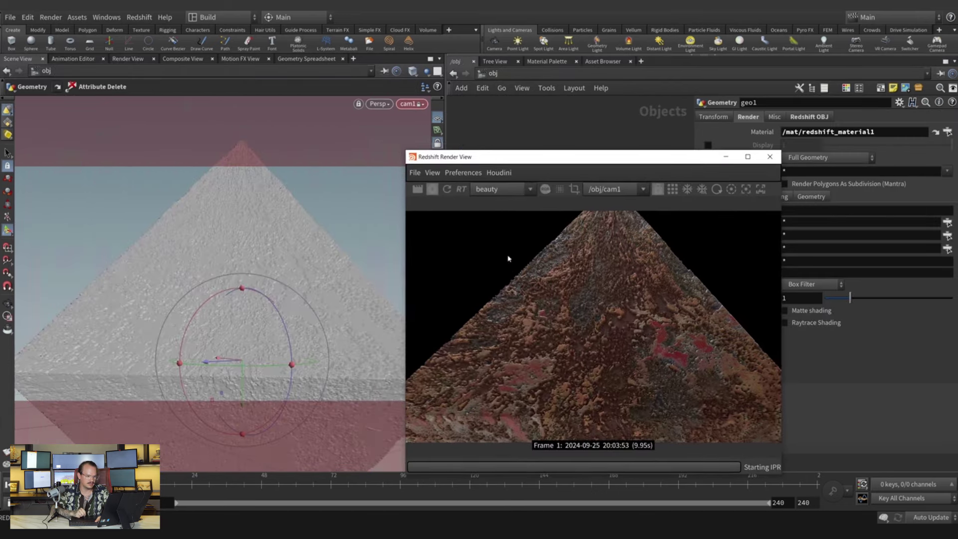
{"action": "key", "text": "Escape"}
{"action": "mouse_move", "coordinate": [278, 281]}
{"action": "left_mouse_down"}
{"action": "mouse_move", "coordinate": [253, 284]}
{"action": "mouse_move", "coordinate": [261, 289]}
{"action": "mouse_move", "coordinate": [281, 253]}
{"action": "mouse_move", "coordinate": [261, 278]}
{"action": "mouse_move", "coordinate": [270, 272]}
{"action": "left_mouse_up"}
{"action": "key", "text": "Return"}
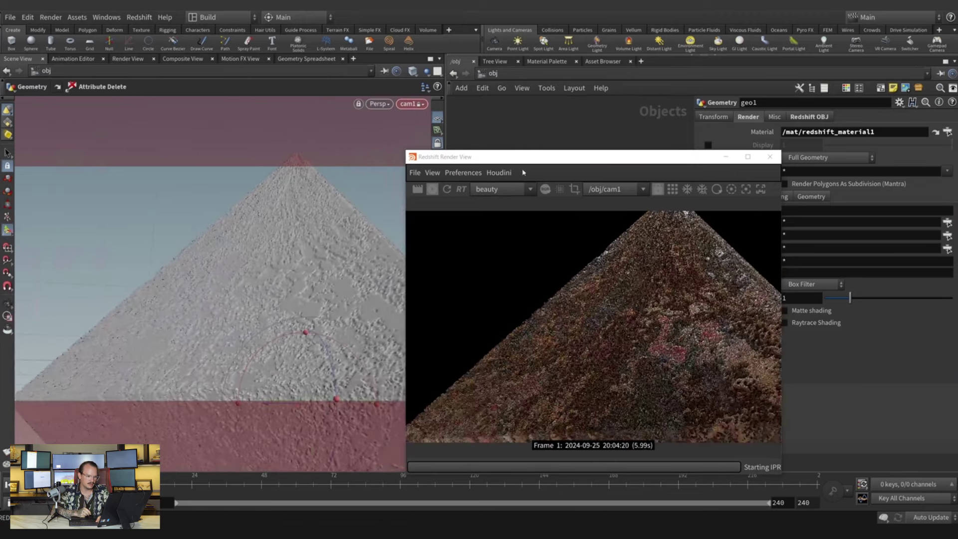
{"action": "left_click_drag", "start_coordinate": [624, 160], "coordinate": [252, 164]}
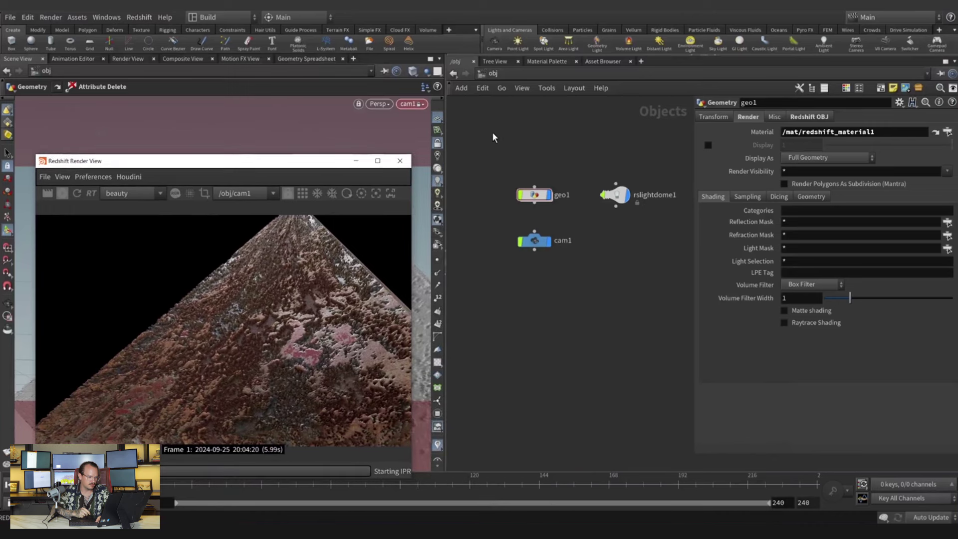
In the material network, set BumpMap1's Height Scale to .001.
{"action": "left_click", "coordinate": [516, 78]}
{"action": "left_click", "coordinate": [535, 121]}
{"action": "scroll", "coordinate": [626, 354], "scroll_direction": "up", "scroll_amount": 3}
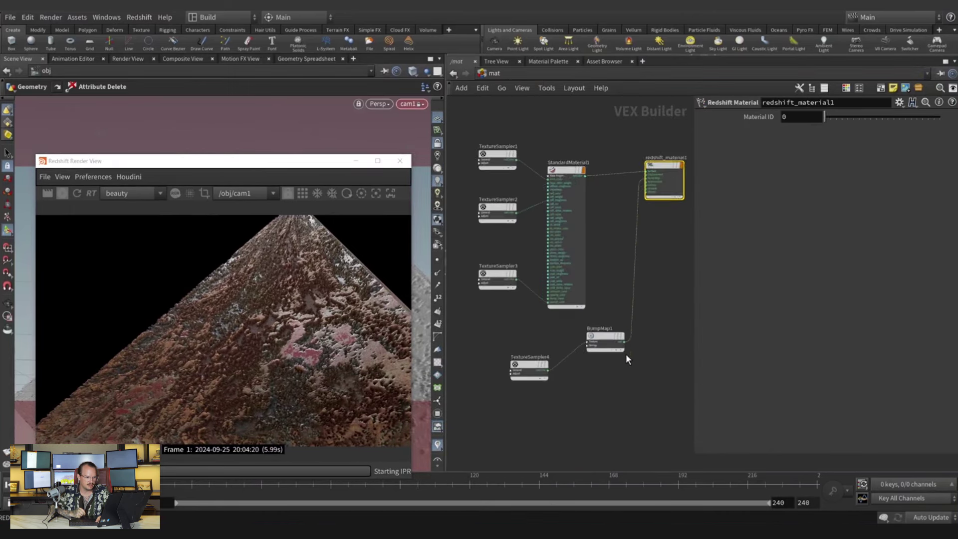
{"action": "left_click", "coordinate": [611, 344]}
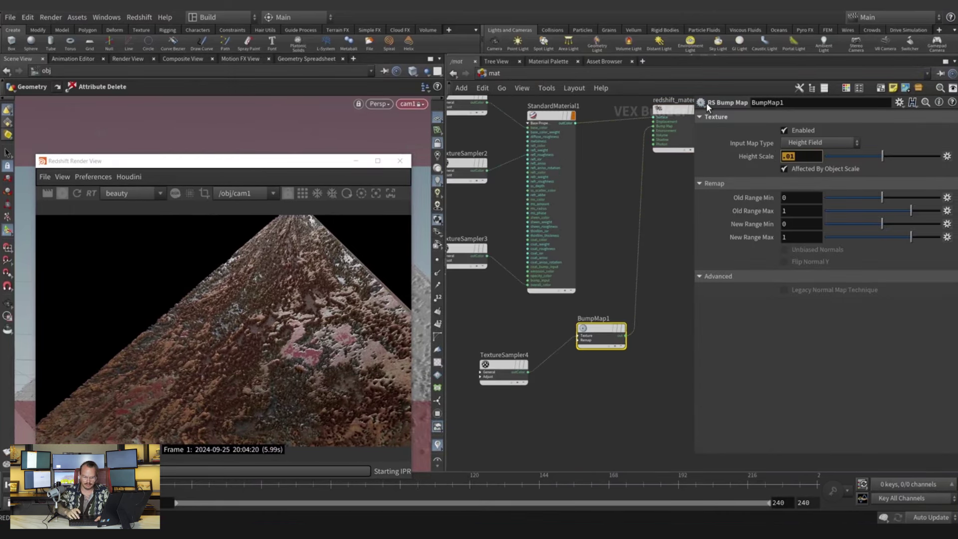
{"action": "type", "text": ".001"}
{"action": "key", "text": "Return"}
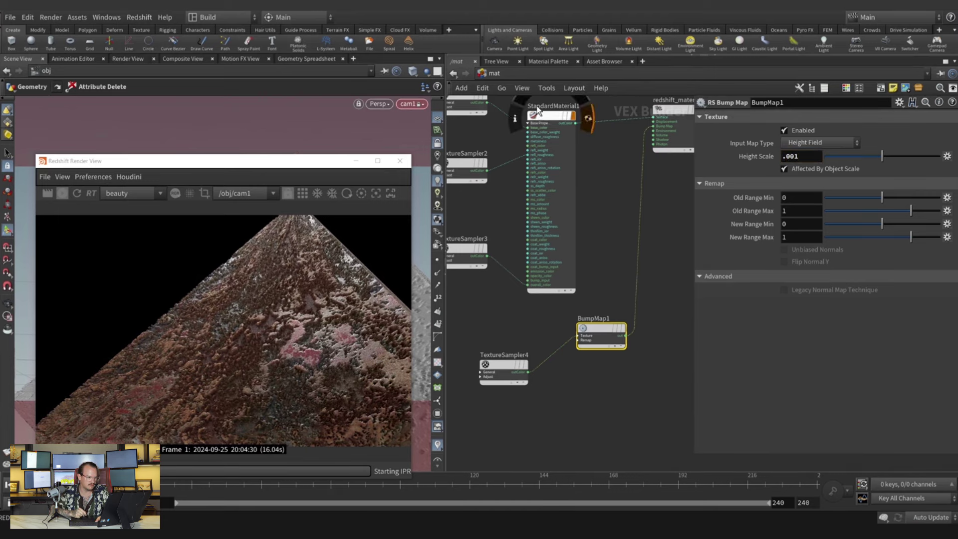
At the object level, rotate the dome light rslightdome1 to -80, 50, 50.
{"action": "left_click", "coordinate": [526, 75]}
{"action": "left_click", "coordinate": [549, 157]}
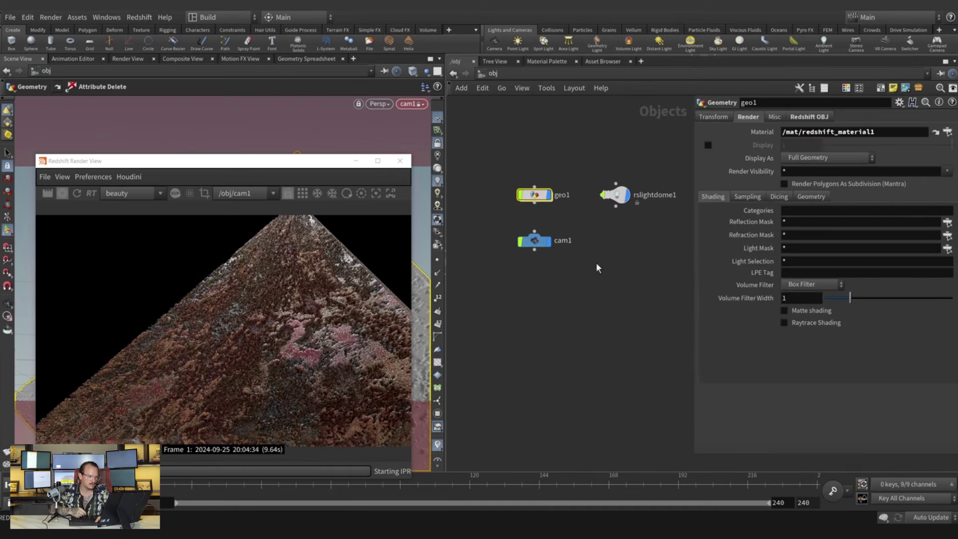
{"action": "left_click", "coordinate": [609, 196]}
{"action": "middle_click_drag", "start_coordinate": [759, 171], "coordinate": [685, 143]}
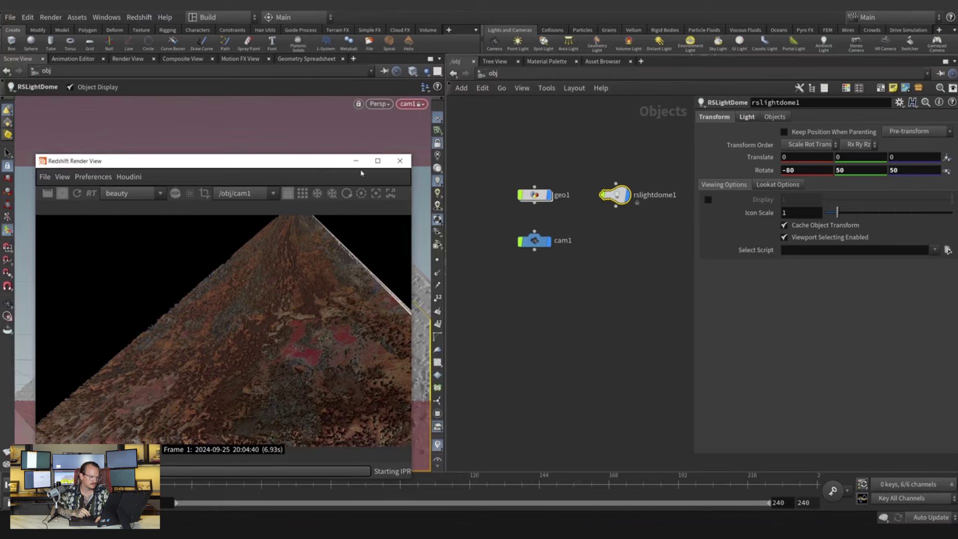
Move cam1 in for a close-up of the corroded surface and keep the Redshift Render View clear of the network.
{"action": "left_click_drag", "start_coordinate": [319, 167], "coordinate": [686, 147]}
{"action": "left_click_drag", "start_coordinate": [302, 317], "coordinate": [299, 272], "text": "alt"}
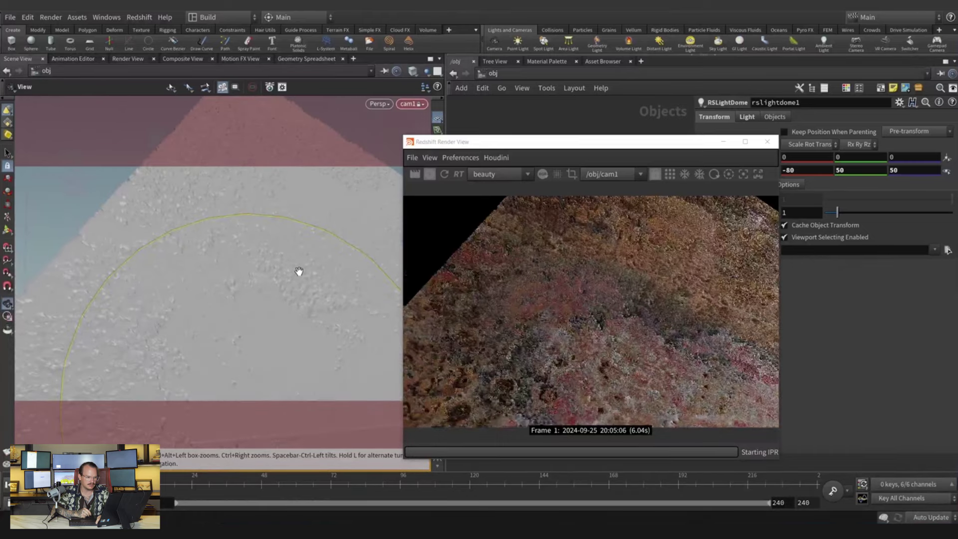
{"action": "key", "text": "Return"}
{"action": "left_click_drag", "start_coordinate": [574, 142], "coordinate": [251, 151]}
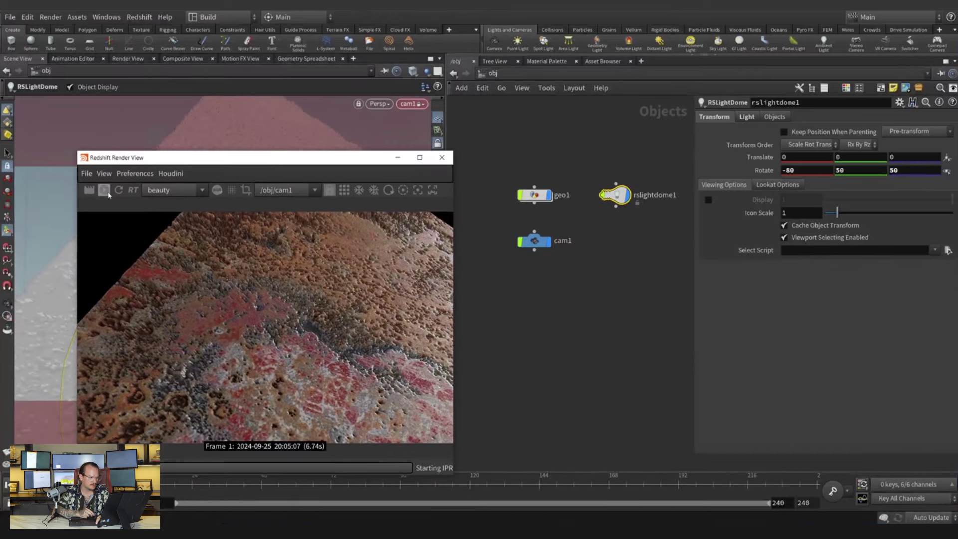
Inside geo1's attribvop1, set the displacement multiplier constant const1 to .003.
{"action": "double_click", "coordinate": [536, 195]}
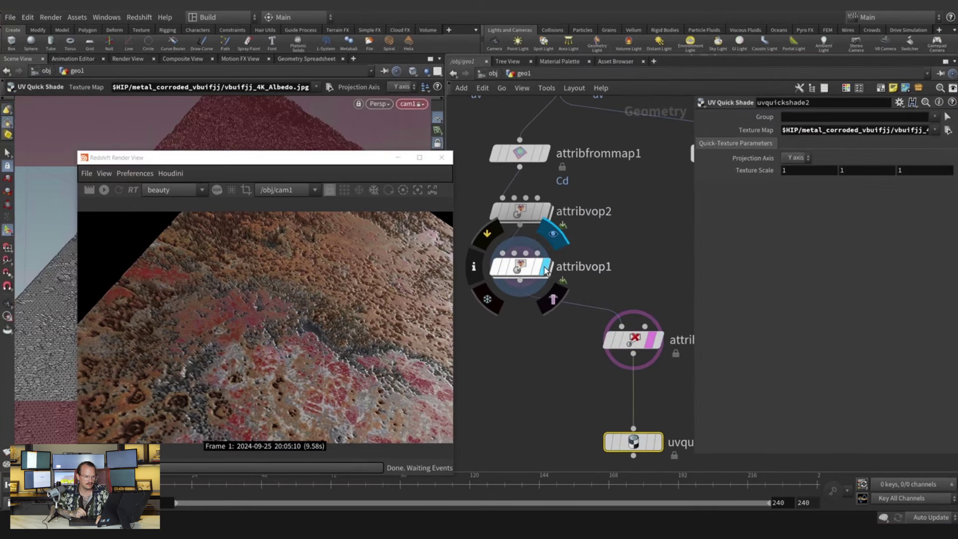
{"action": "double_click", "coordinate": [521, 211]}
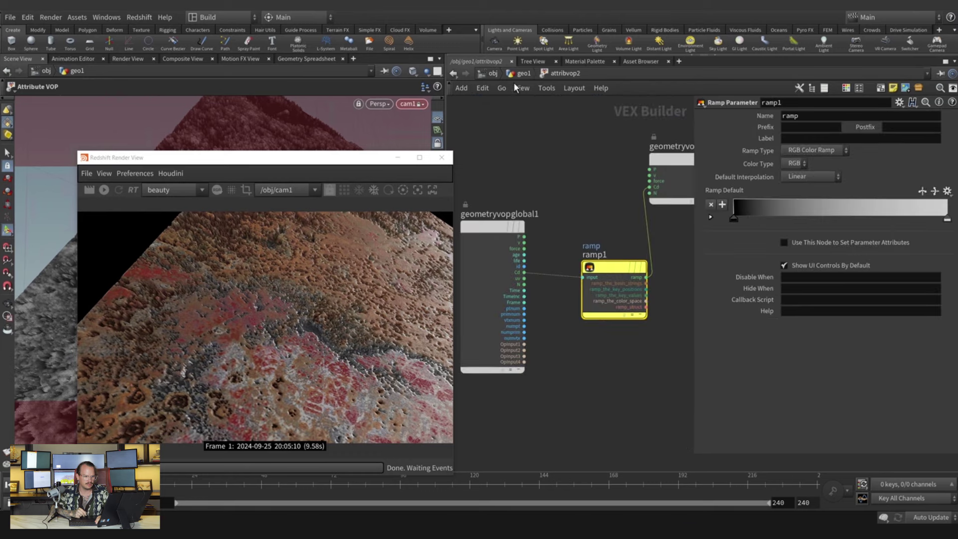
{"action": "key", "text": "u"}
{"action": "double_click", "coordinate": [513, 274]}
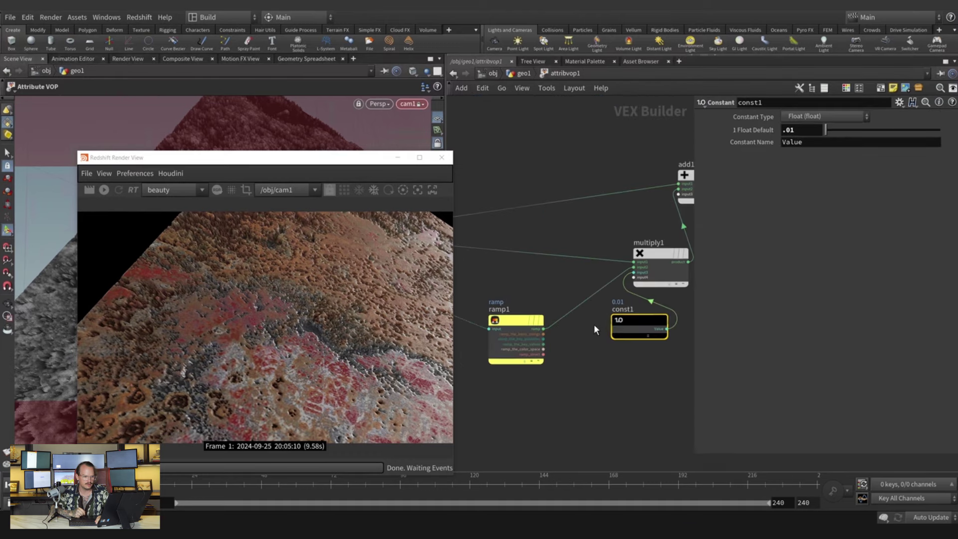
{"action": "left_click", "coordinate": [788, 129]}
{"action": "type", "text": ".003"}
{"action": "key", "text": "Return"}
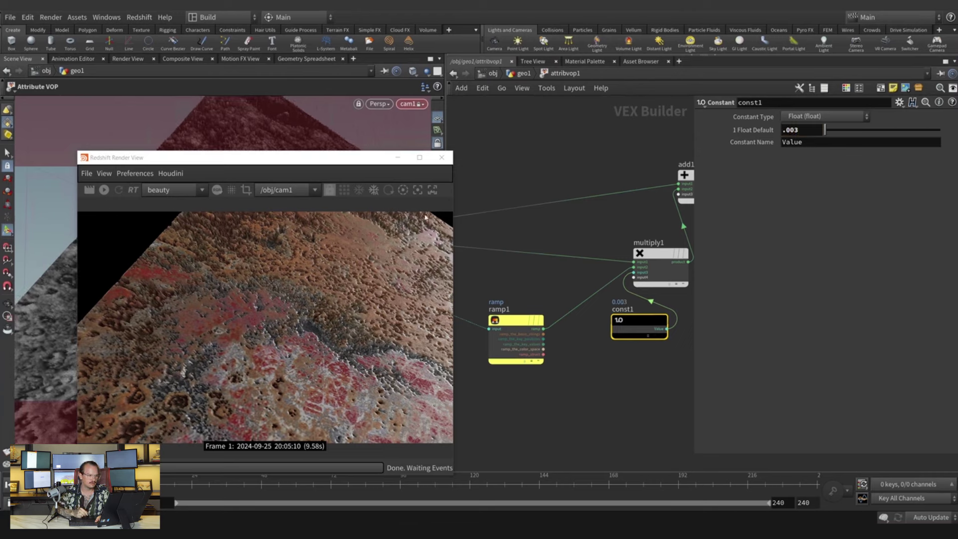
{"action": "left_click", "coordinate": [514, 75]}
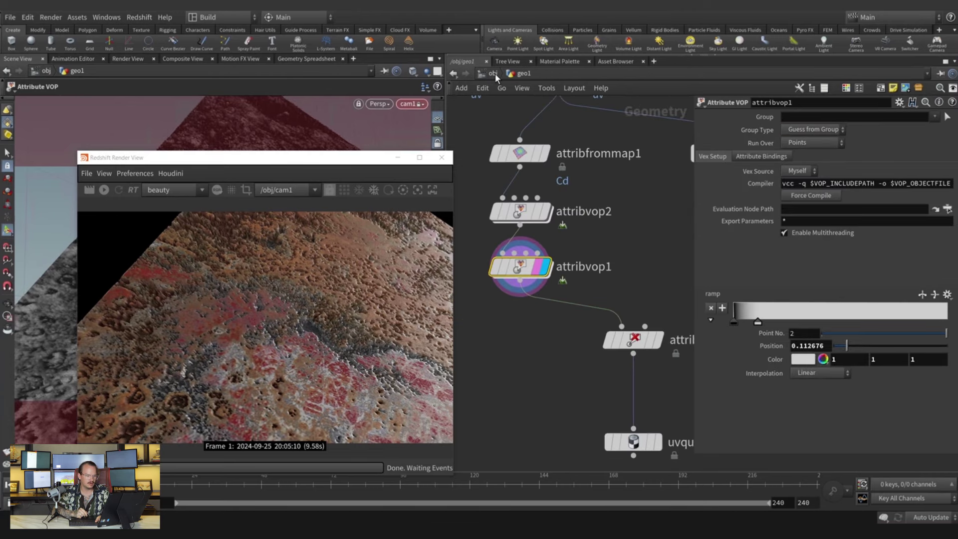
Put geo1's display and render flags back on attribdelete1.
{"action": "left_click", "coordinate": [493, 74]}
{"action": "double_click", "coordinate": [535, 196]}
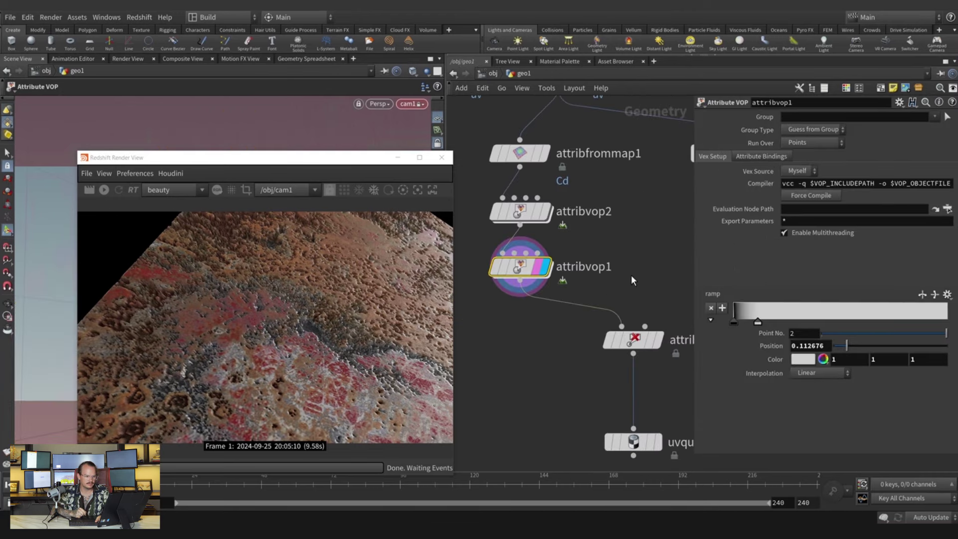
{"action": "left_click", "coordinate": [622, 257]}
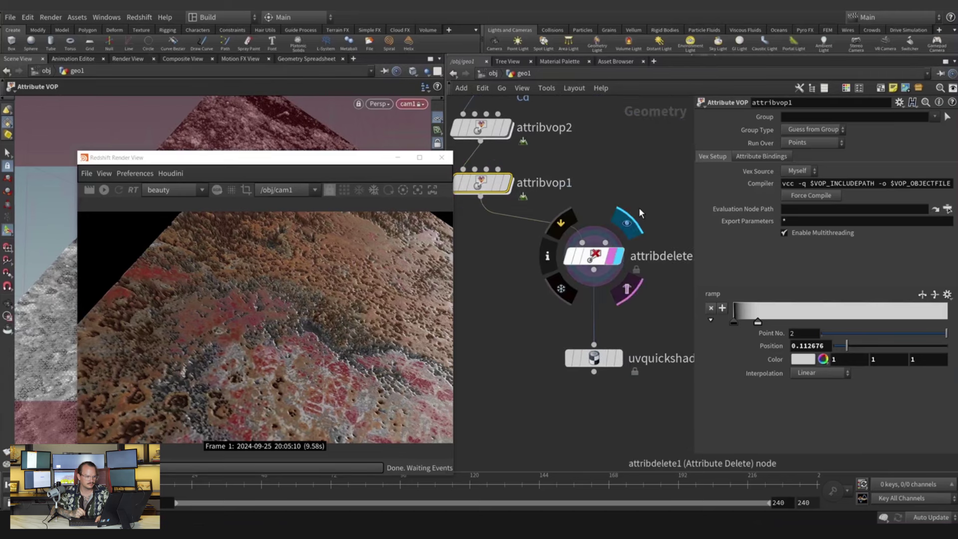
Return to the object level, start the Redshift IPR render and move the Redshift Render View clear of the viewport.
{"action": "left_click", "coordinate": [490, 73]}
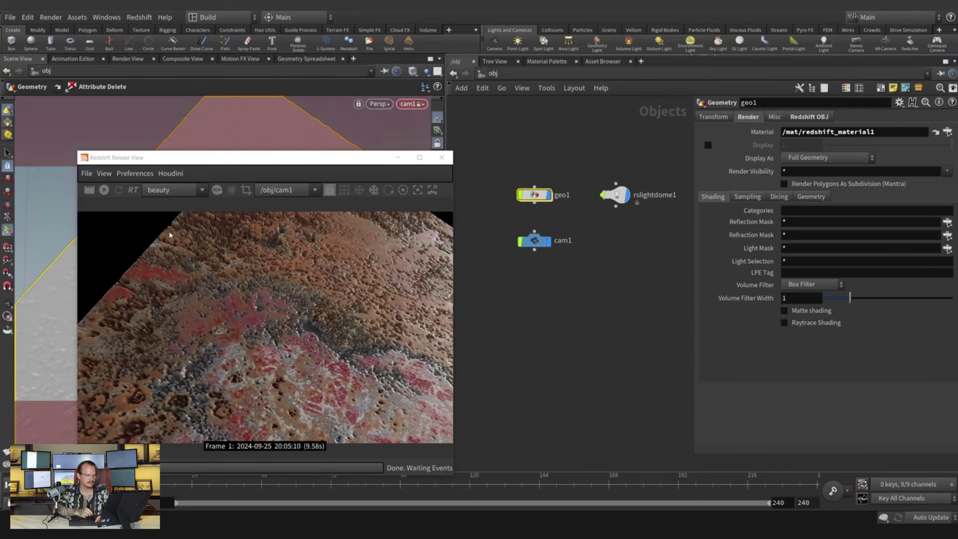
{"action": "left_click", "coordinate": [104, 190]}
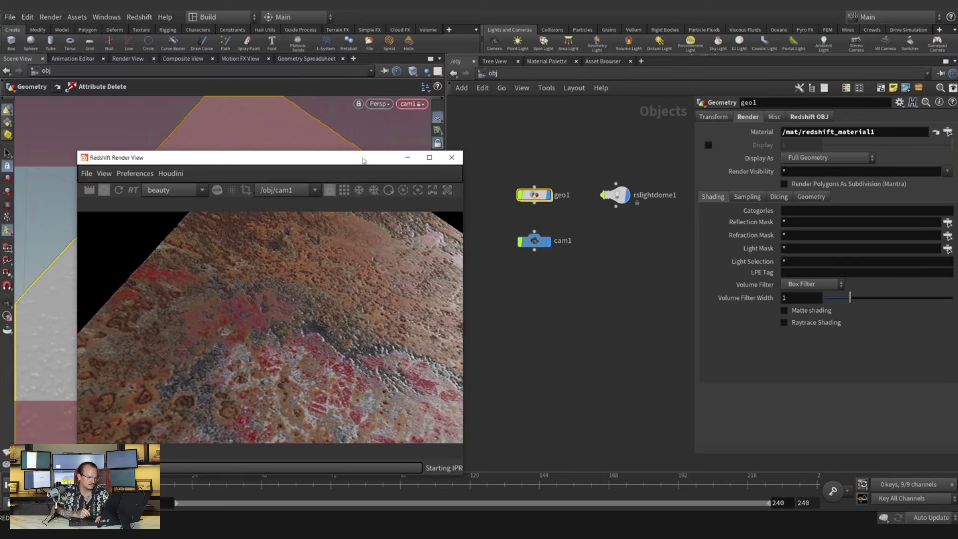
{"action": "left_click_drag", "start_coordinate": [364, 160], "coordinate": [716, 144]}
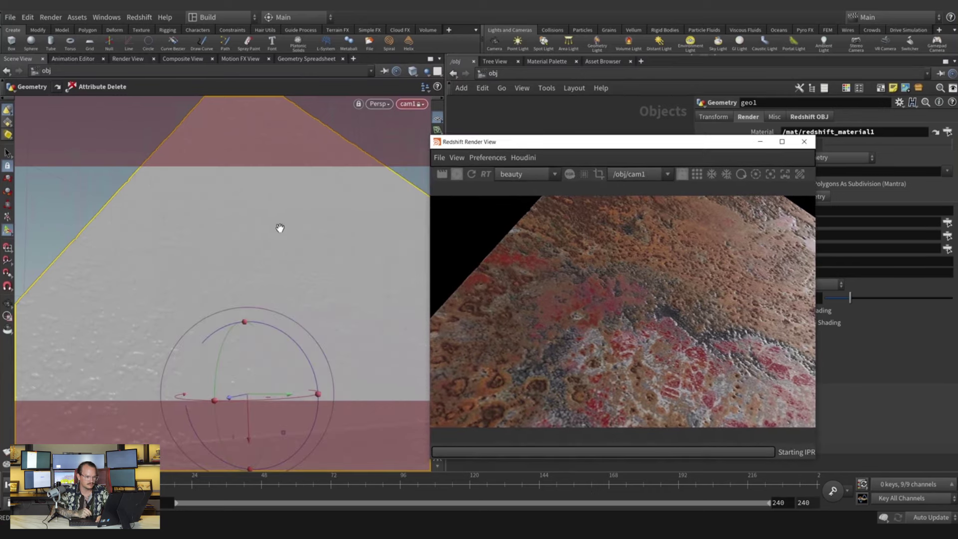
Reframe cam1 around the octahedron and move in on the edge between two corroded faces.
{"action": "left_click_drag", "start_coordinate": [280, 228], "coordinate": [190, 248]}
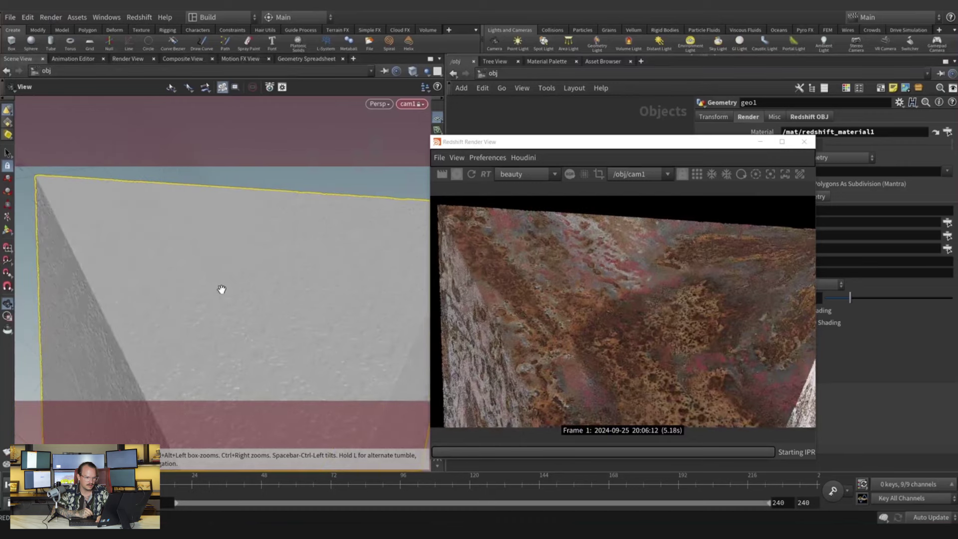
{"action": "left_click_drag", "start_coordinate": [221, 289], "coordinate": [217, 263]}
{"action": "key", "text": "r"}
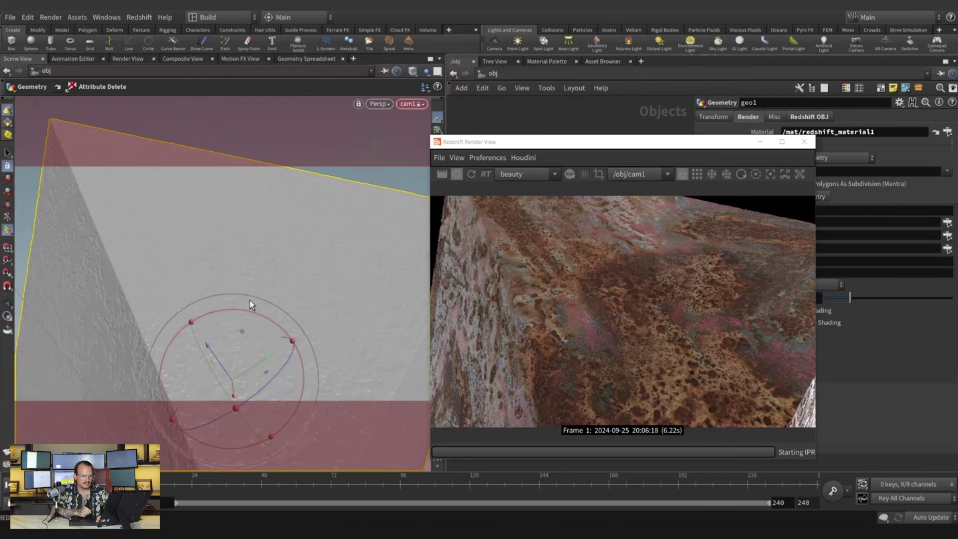
{"action": "key", "text": "Escape"}
{"action": "left_click_drag", "start_coordinate": [216, 276], "coordinate": [229, 231]}
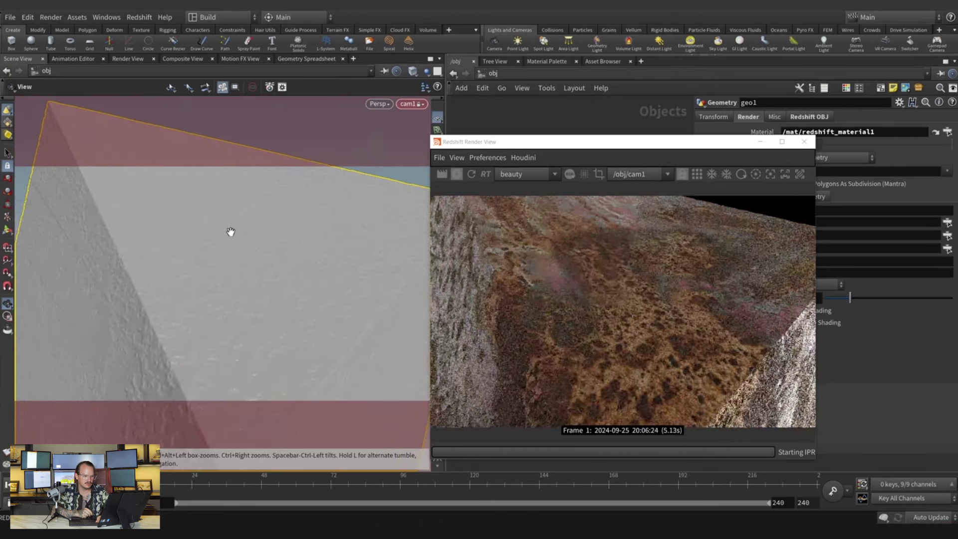
{"action": "key", "text": "r"}
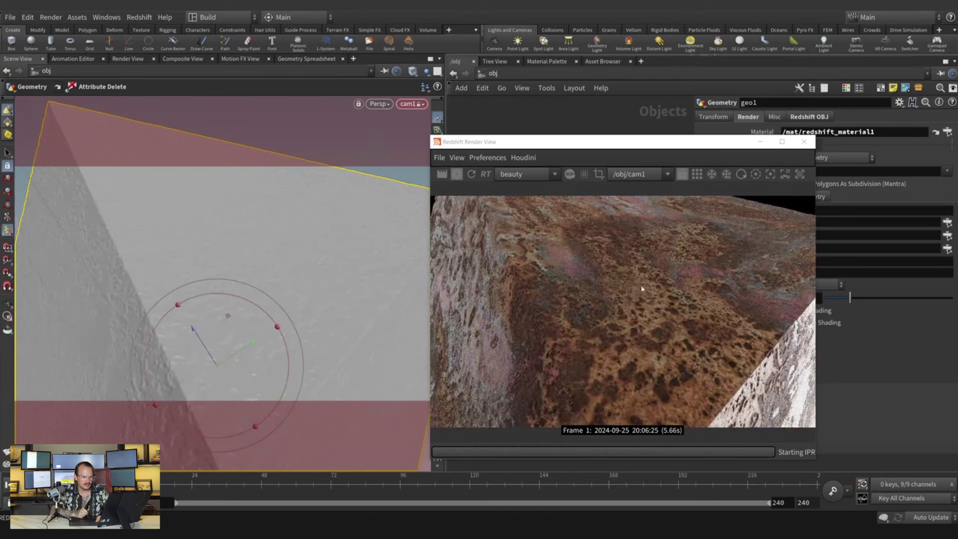
{"action": "key", "text": "Escape"}
{"action": "left_click_drag", "start_coordinate": [310, 217], "coordinate": [317, 208]}
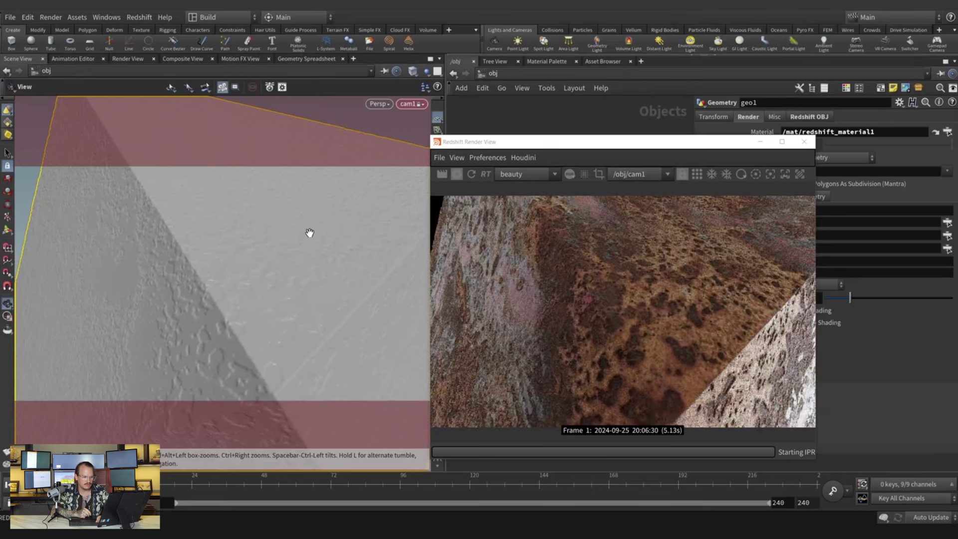
{"action": "key", "text": "r"}
{"action": "key", "text": "Escape"}
{"action": "mouse_move", "coordinate": [268, 256]}
{"action": "left_mouse_down"}
{"action": "mouse_move", "coordinate": [272, 238]}
{"action": "mouse_move", "coordinate": [251, 254]}
{"action": "mouse_move", "coordinate": [258, 252]}
{"action": "left_mouse_up"}
{"action": "key", "text": "r"}
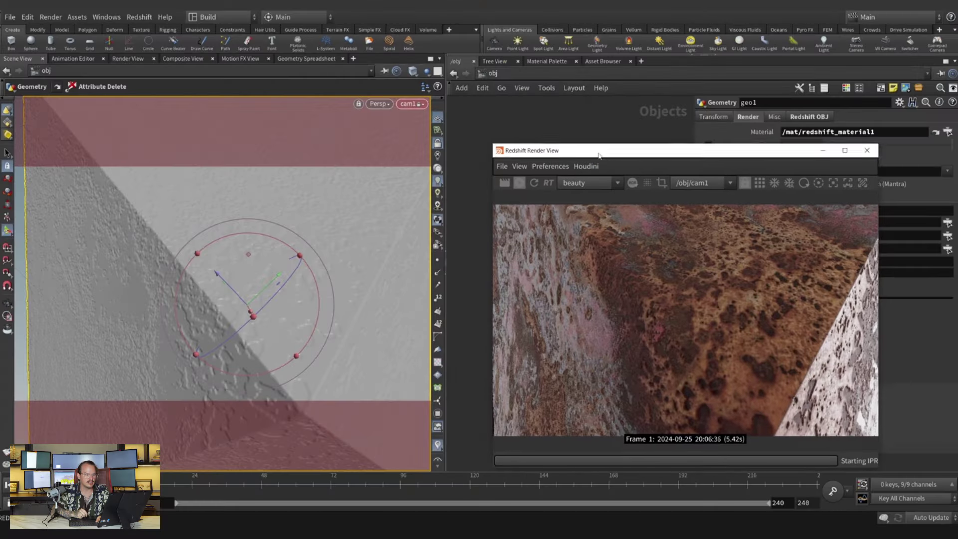
Release the viewport from cam1, select the camera and switch the Redshift Render View's camera to <Auto>.
{"action": "left_click", "coordinate": [436, 142]}
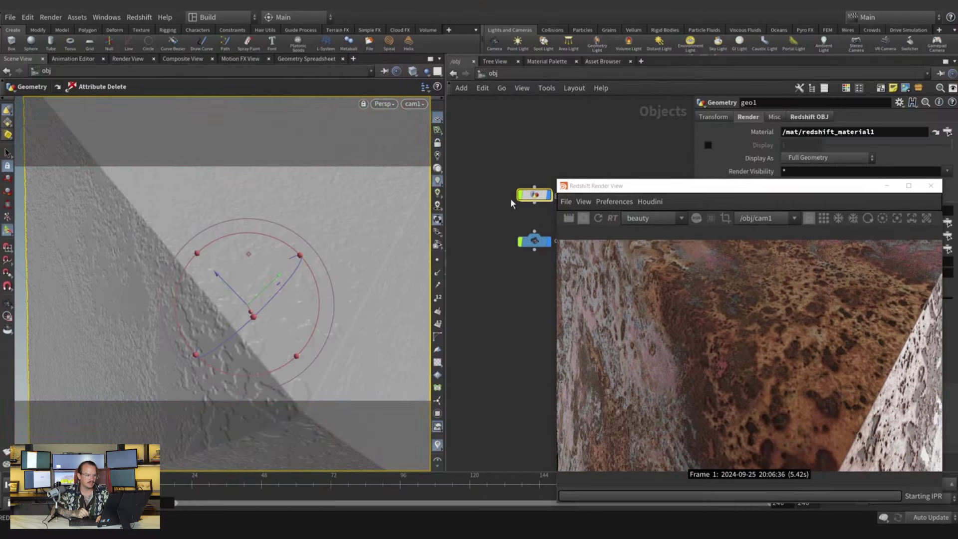
{"action": "left_click_drag", "start_coordinate": [532, 250], "coordinate": [542, 255]}
{"action": "right_click_drag", "start_coordinate": [316, 178], "coordinate": [302, 202], "text": "alt"}
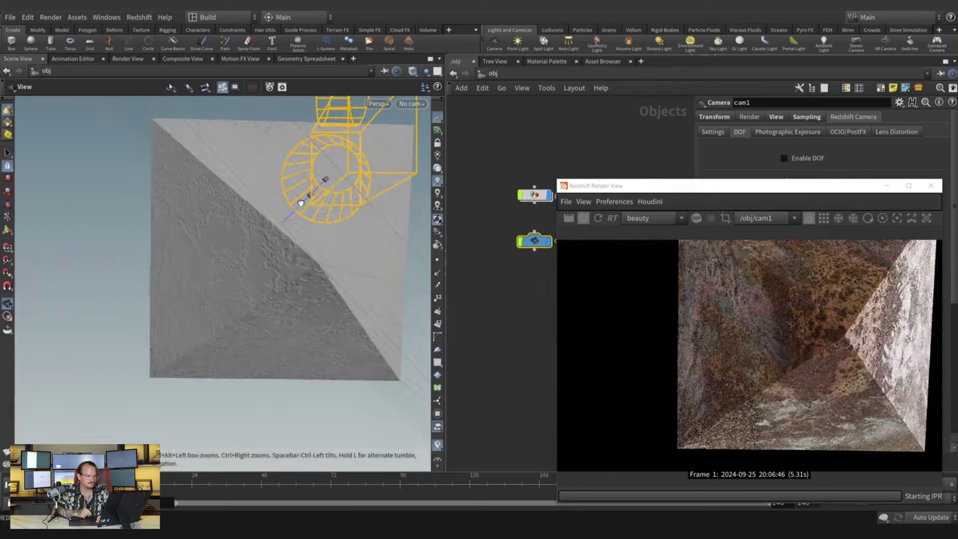
{"action": "left_click_drag", "start_coordinate": [301, 201], "coordinate": [360, 208], "text": "alt"}
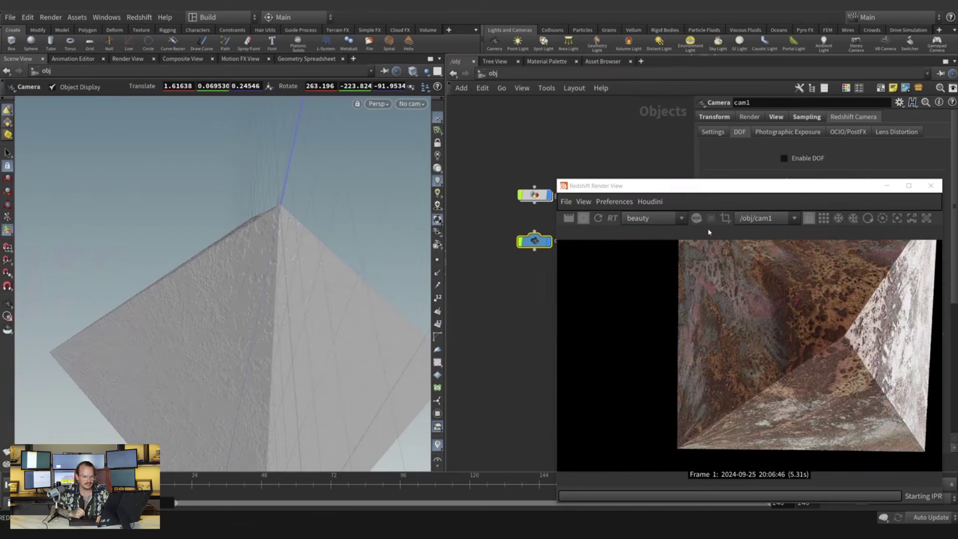
{"action": "left_click", "coordinate": [808, 221]}
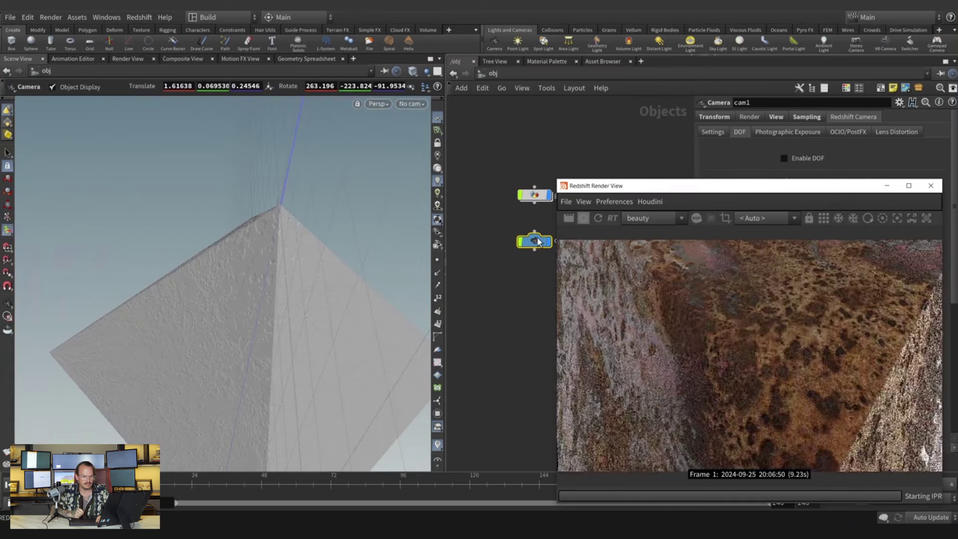
Examine cam1, its focus handle and its line of sight to the octahedron from outside the camera.
{"action": "left_click_drag", "start_coordinate": [502, 225], "coordinate": [530, 265]}
{"action": "right_click_drag", "start_coordinate": [315, 218], "coordinate": [306, 197], "text": "alt"}
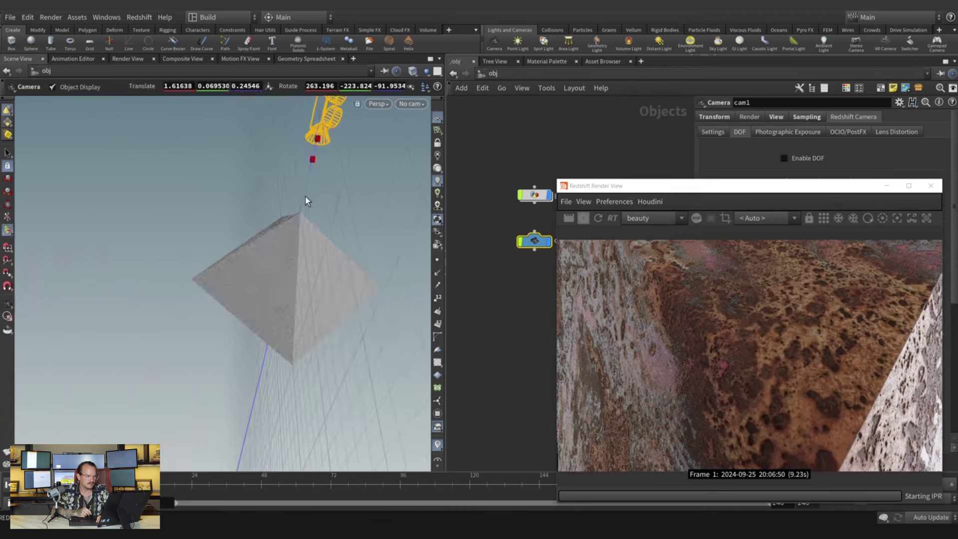
{"action": "mouse_move", "coordinate": [304, 242]}
{"action": "left_mouse_down", "text": "alt"}
{"action": "mouse_move", "coordinate": [311, 205]}
{"action": "mouse_move", "coordinate": [293, 259]}
{"action": "mouse_move", "coordinate": [235, 274]}
{"action": "mouse_move", "coordinate": [188, 259]}
{"action": "mouse_move", "coordinate": [312, 270]}
{"action": "mouse_move", "coordinate": [263, 239]}
{"action": "mouse_move", "coordinate": [300, 246]}
{"action": "left_mouse_up", "text": "alt"}
{"action": "key", "text": "Escape"}
{"action": "right_click_drag", "start_coordinate": [289, 300], "coordinate": [325, 289], "text": "alt"}
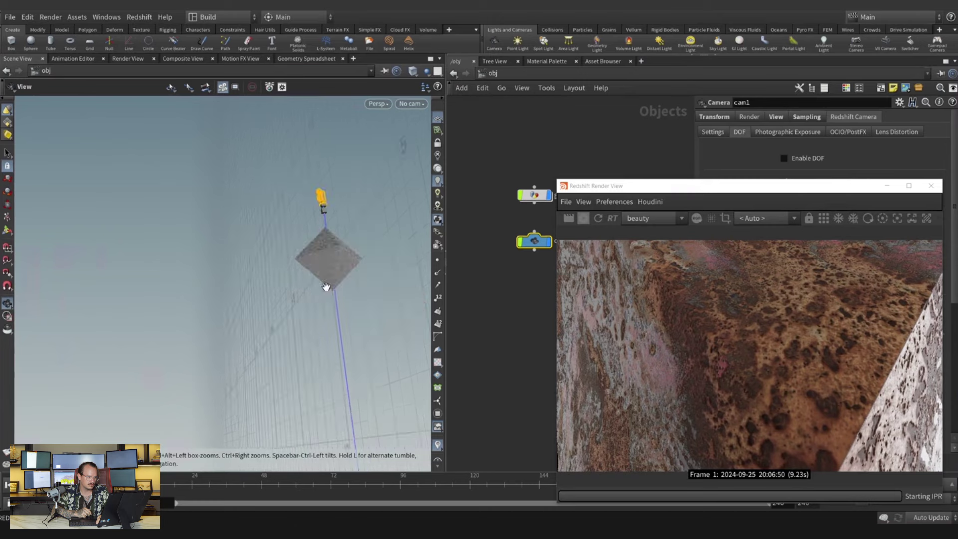
{"action": "left_click_drag", "start_coordinate": [325, 261], "coordinate": [340, 286], "text": "alt"}
{"action": "mouse_move", "coordinate": [327, 273]}
{"action": "right_mouse_down", "text": "alt"}
{"action": "mouse_move", "coordinate": [287, 428]}
{"action": "mouse_move", "coordinate": [269, 439]}
{"action": "right_mouse_up", "text": "alt"}
{"action": "left_click_drag", "start_coordinate": [348, 262], "coordinate": [369, 188], "text": "alt"}
{"action": "right_click_drag", "start_coordinate": [369, 189], "coordinate": [381, 157], "text": "alt"}
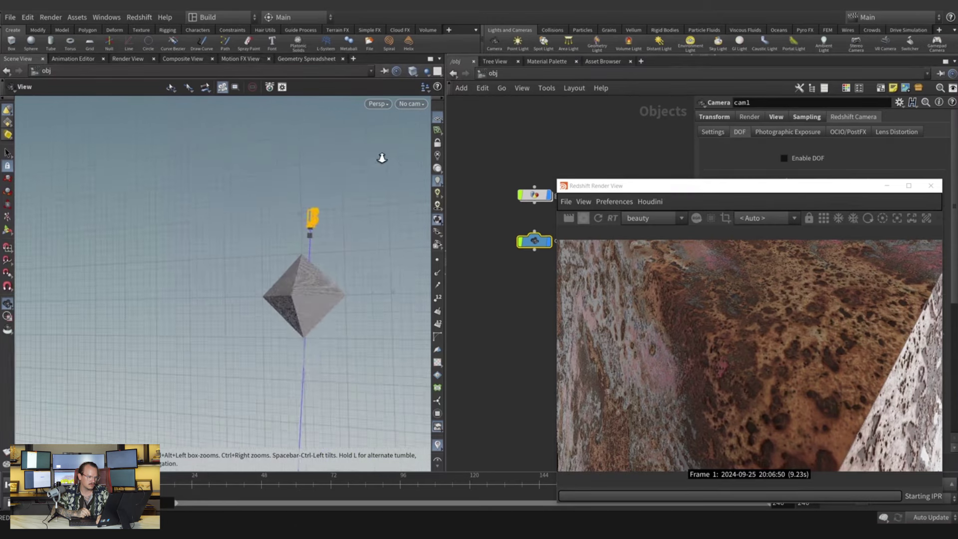
{"action": "right_click_drag", "start_coordinate": [312, 243], "coordinate": [349, 177], "text": "alt"}
{"action": "right_click_drag", "start_coordinate": [295, 281], "coordinate": [316, 245], "text": "alt"}
{"action": "key", "text": "Return"}
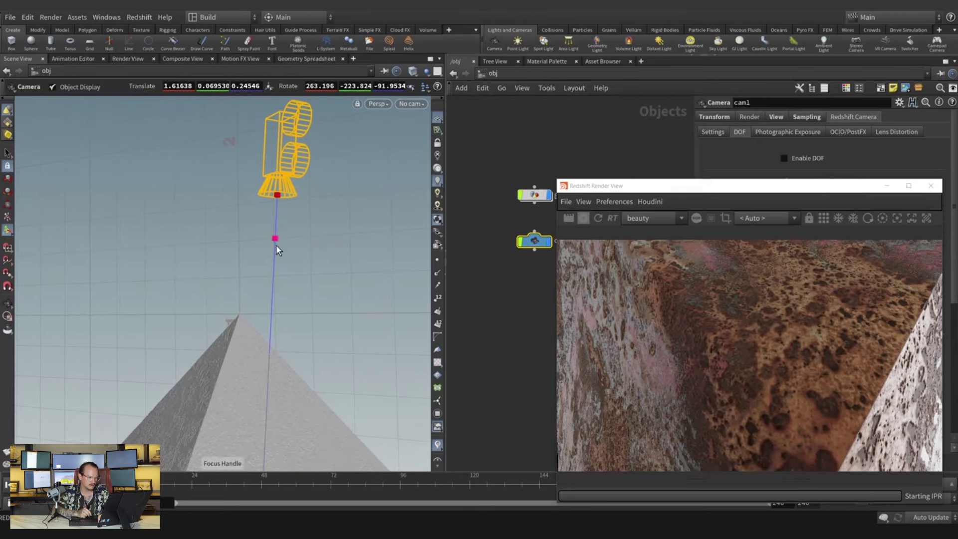
{"action": "right_click_drag", "start_coordinate": [277, 252], "coordinate": [369, 141], "text": "alt"}
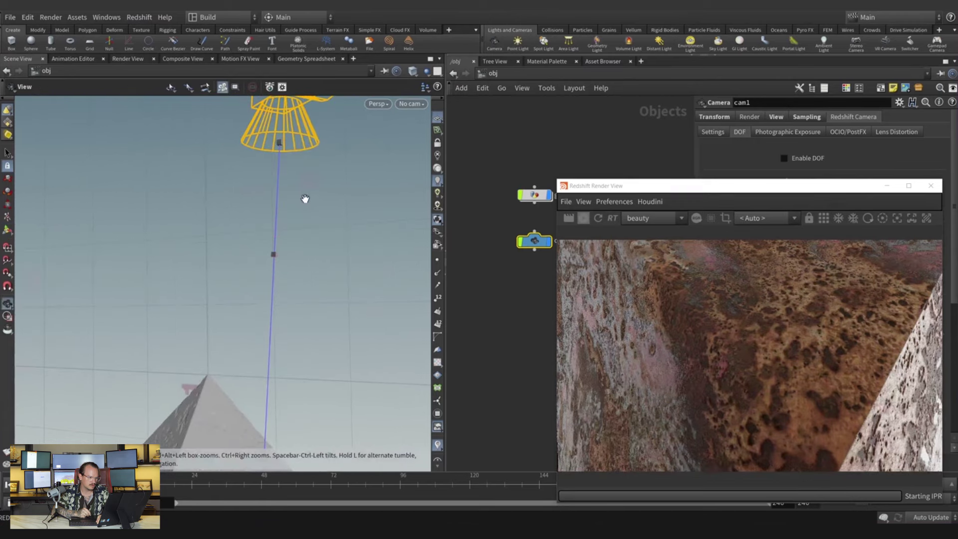
{"action": "right_click_drag", "start_coordinate": [304, 200], "coordinate": [224, 409], "text": "alt"}
{"action": "left_click_drag", "start_coordinate": [223, 409], "coordinate": [365, 374]}
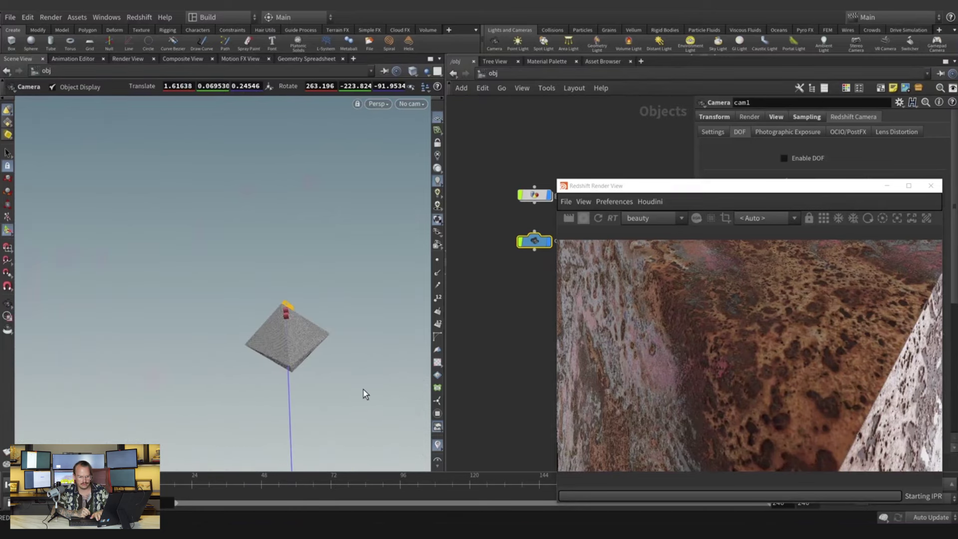
Open an additional Scene View and frame cam1 with its handles together with the octahedron.
{"action": "key", "text": "ctrl+t"}
{"action": "key", "text": "f"}
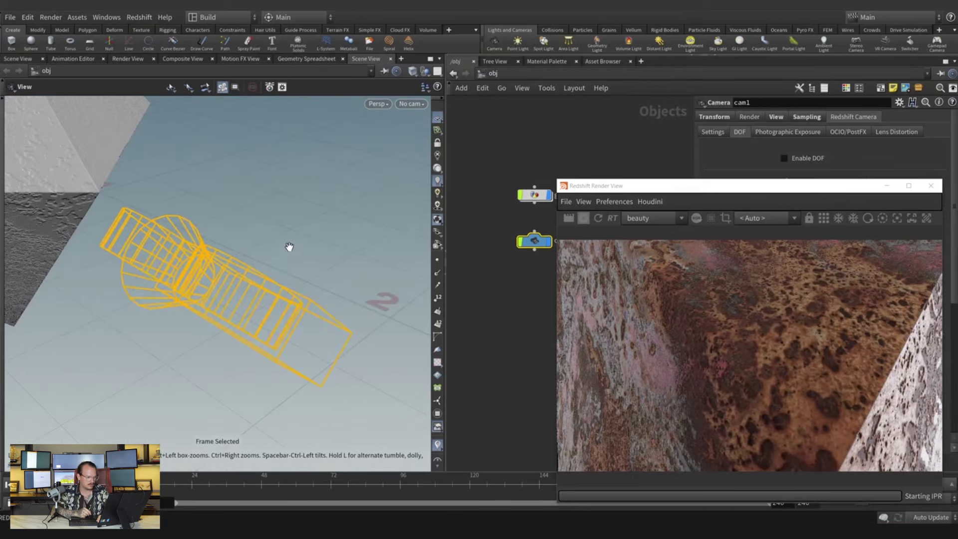
{"action": "right_click_drag", "start_coordinate": [289, 248], "coordinate": [246, 276]}
{"action": "left_click_drag", "start_coordinate": [246, 276], "coordinate": [439, 221]}
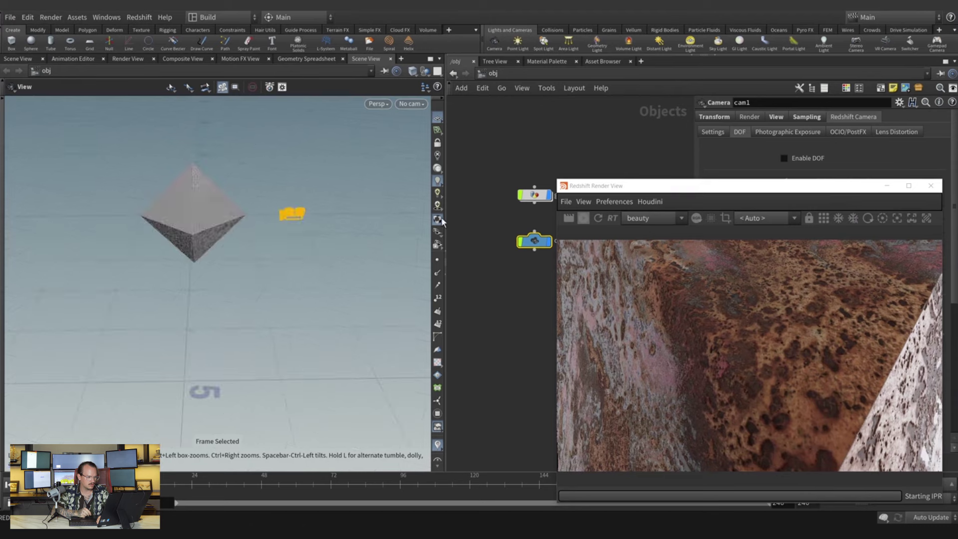
{"action": "key", "text": "Return"}
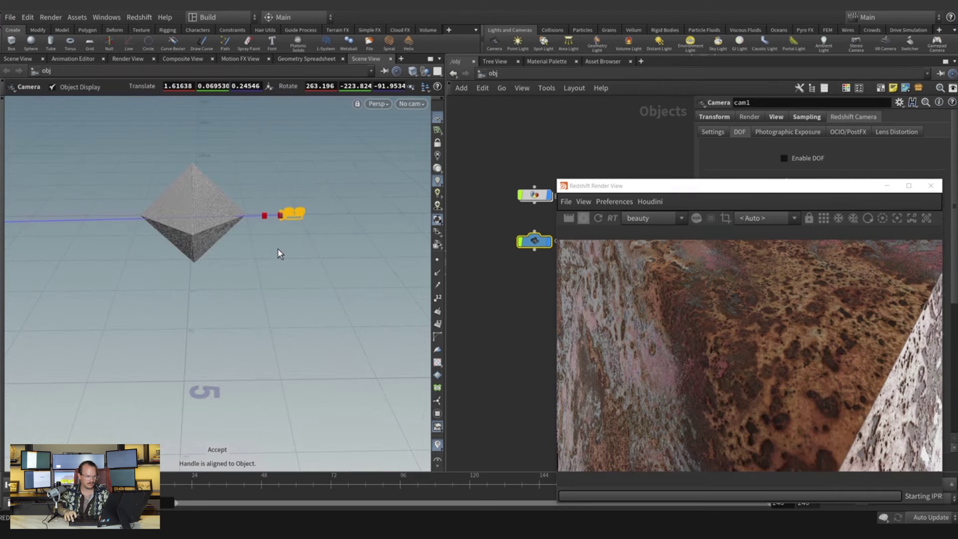
{"action": "right_click_drag", "start_coordinate": [300, 235], "coordinate": [278, 211], "text": "alt"}
{"action": "left_click_drag", "start_coordinate": [258, 209], "coordinate": [225, 198]}
Stop the IPR and minimize the Redshift Render View, and replace cam1 with a new Camera in the object network.
{"action": "left_click", "coordinate": [582, 218]}
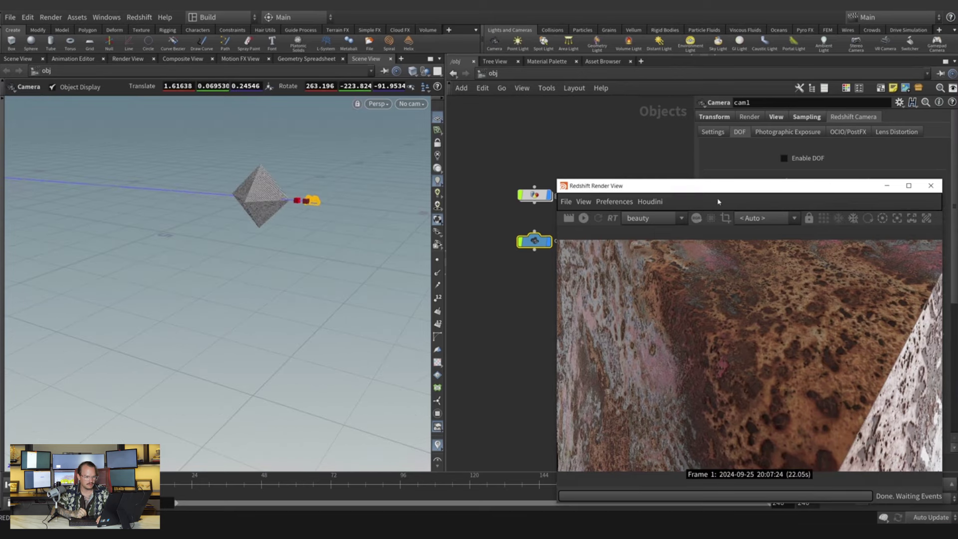
{"action": "left_click", "coordinate": [887, 186]}
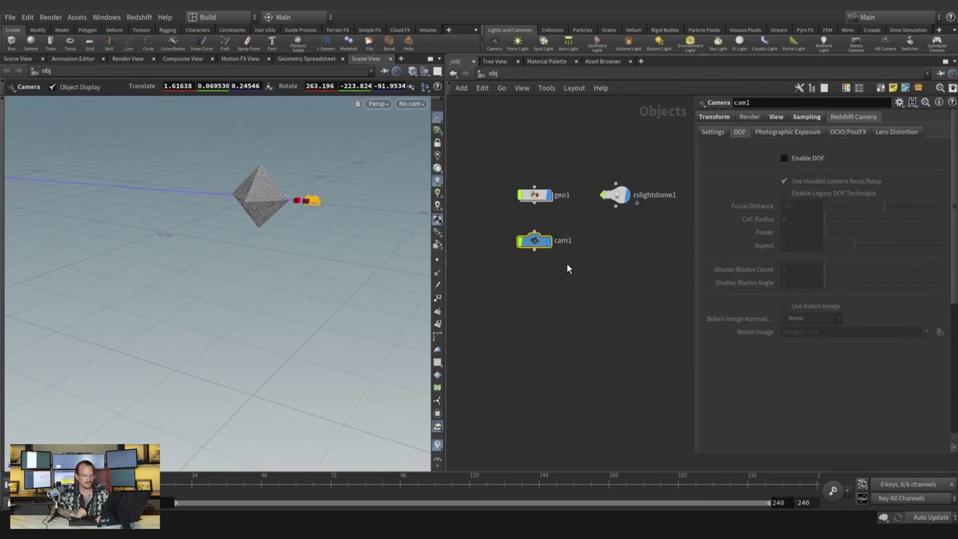
{"action": "key", "text": "Delete"}
{"action": "key", "text": "Tab"}
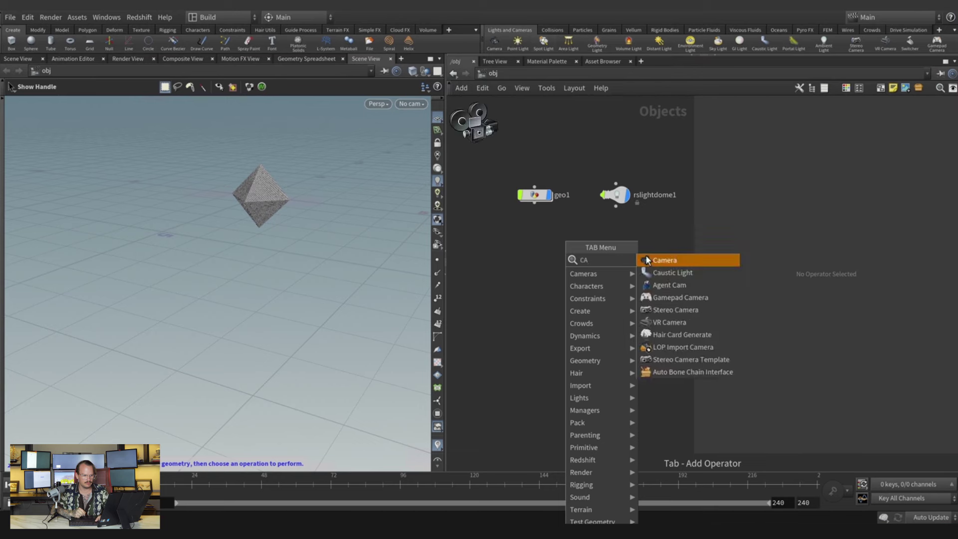
{"action": "left_click", "coordinate": [646, 256]}
{"action": "left_click", "coordinate": [559, 255]}
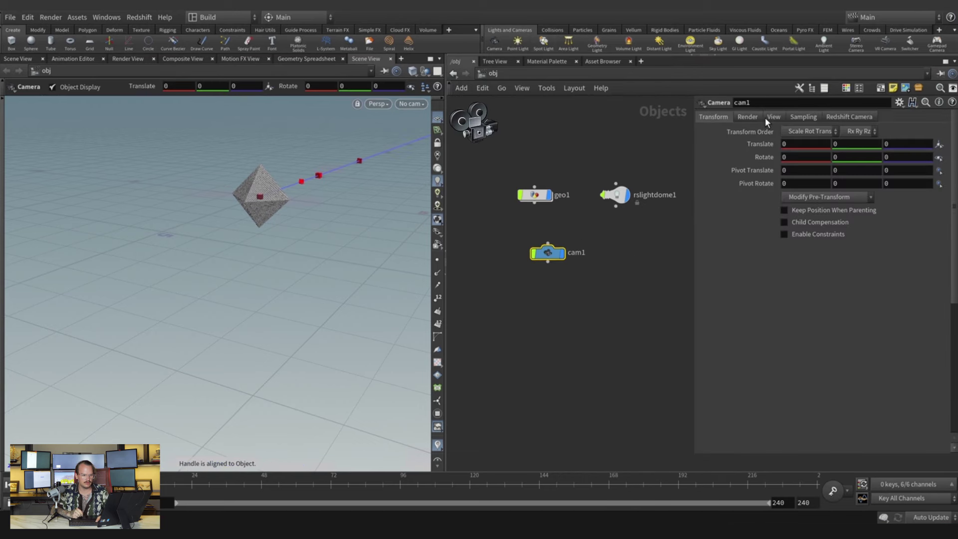
Set the new camera's resolution to 1920 by 1080.
{"action": "left_click", "coordinate": [768, 117]}
{"action": "double_click", "coordinate": [801, 148]}
{"action": "type", "text": "19"}
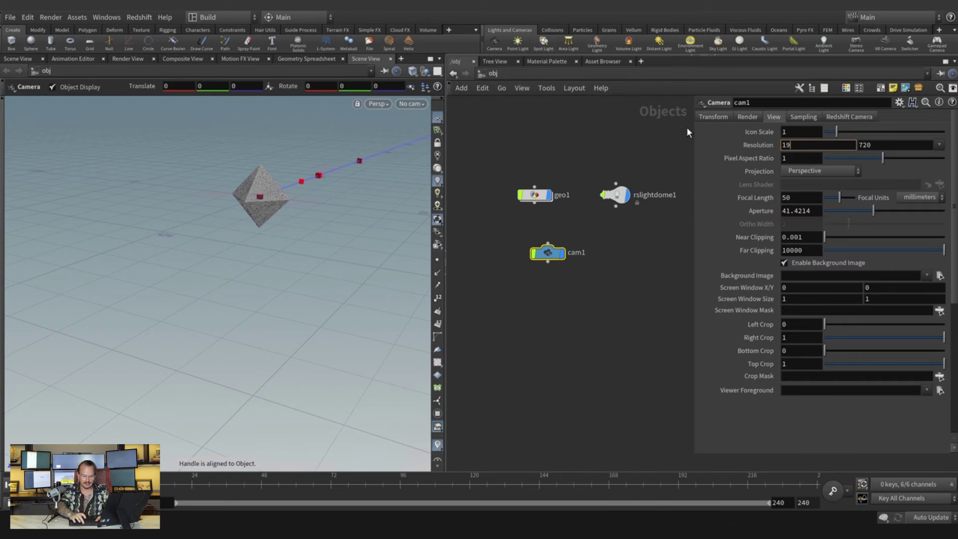
{"action": "type", "text": "201"}
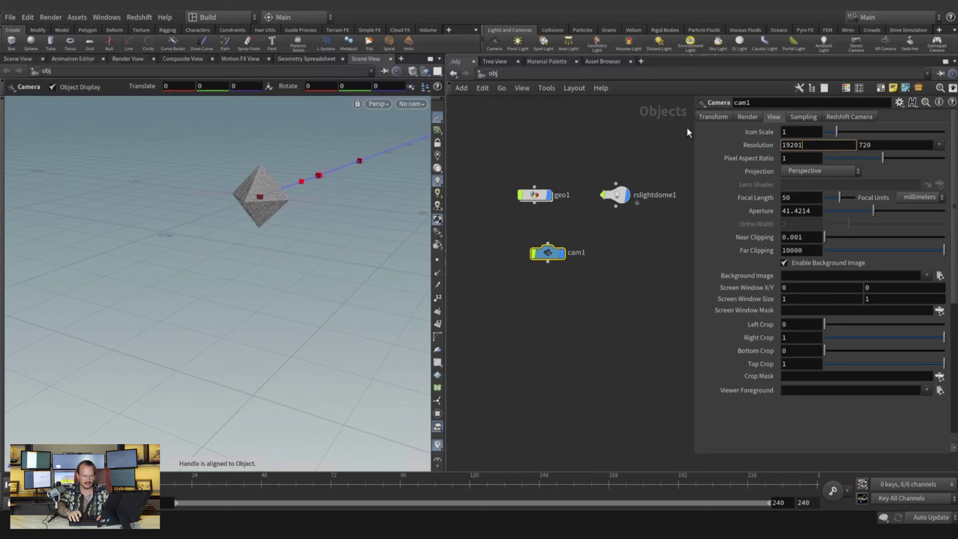
{"action": "key", "text": "BackSpace"}
{"action": "key", "text": "Tab"}
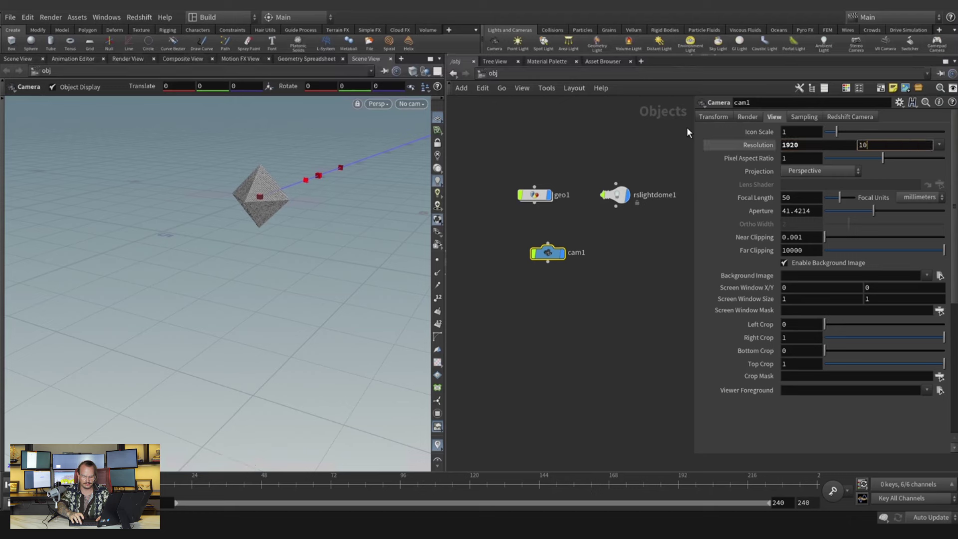
{"action": "type", "text": "1080"}
{"action": "key", "text": "Return"}
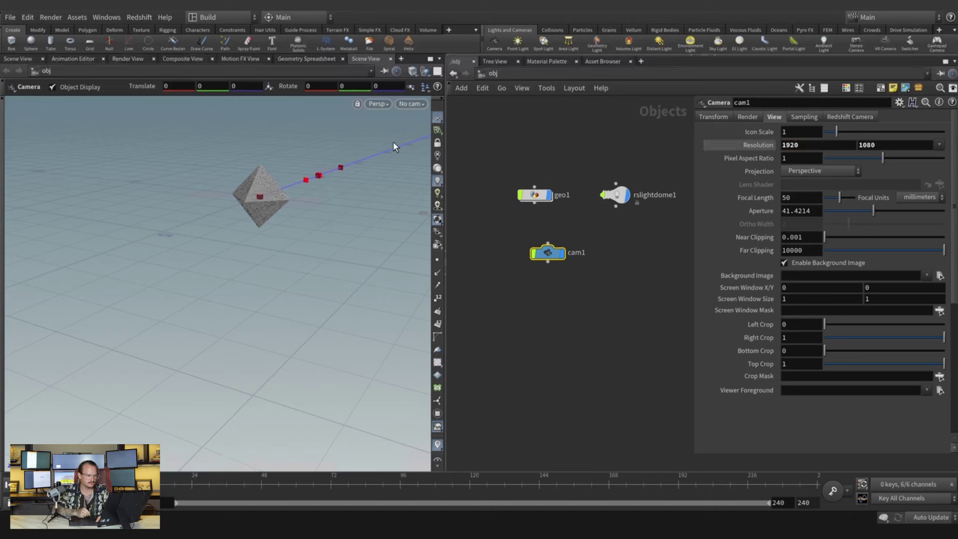
Look through cam1 and, with the camera temporarily locked to the view, frame it close on one corner of the octahedron.
{"action": "left_click", "coordinate": [406, 105]}
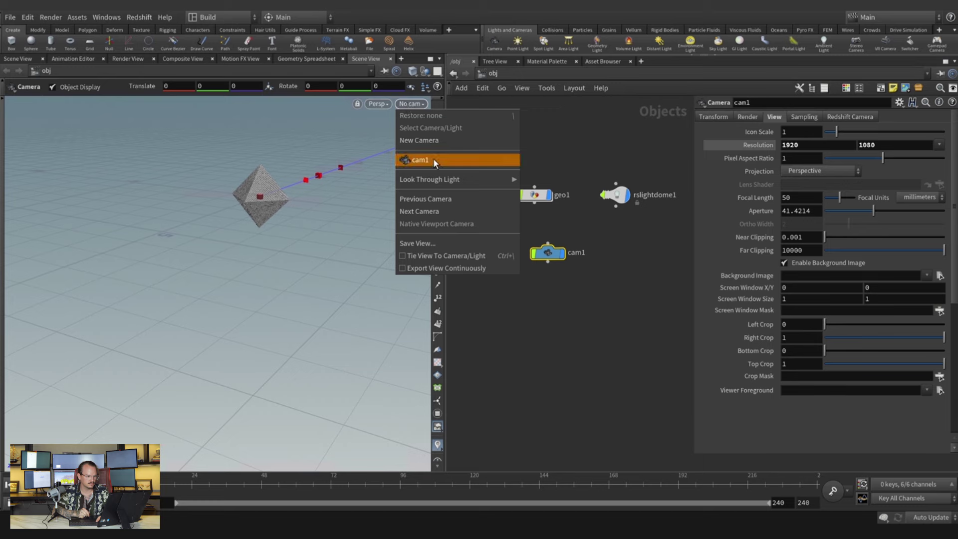
{"action": "left_click", "coordinate": [433, 158]}
{"action": "left_click_drag", "start_coordinate": [300, 251], "coordinate": [314, 197]}
{"action": "left_click", "coordinate": [438, 143]}
{"action": "left_click", "coordinate": [437, 143]}
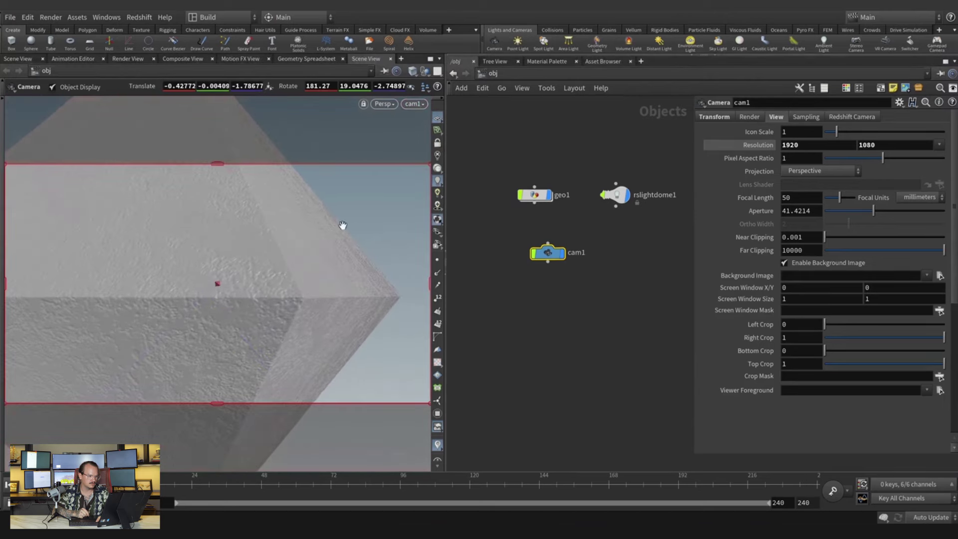
From outside the camera, move cam1's focus handle along its line of sight to the octahedron's near corner.
{"action": "right_click_drag", "start_coordinate": [343, 225], "coordinate": [270, 291]}
{"action": "left_click_drag", "start_coordinate": [269, 291], "coordinate": [220, 233]}
{"action": "right_click_drag", "start_coordinate": [220, 233], "coordinate": [295, 239]}
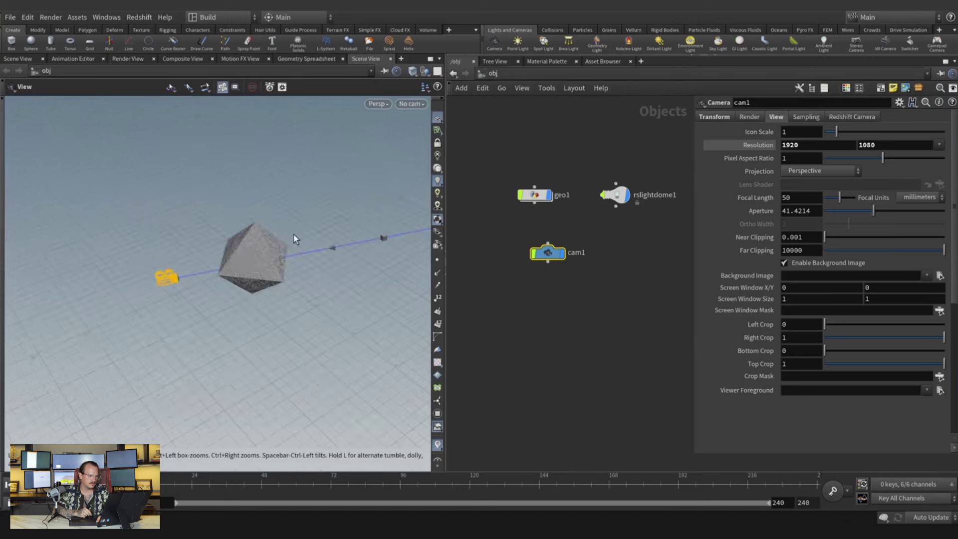
{"action": "left_click_drag", "start_coordinate": [385, 238], "coordinate": [221, 307]}
{"action": "scroll", "coordinate": [237, 265], "scroll_direction": "up", "scroll_amount": 5}
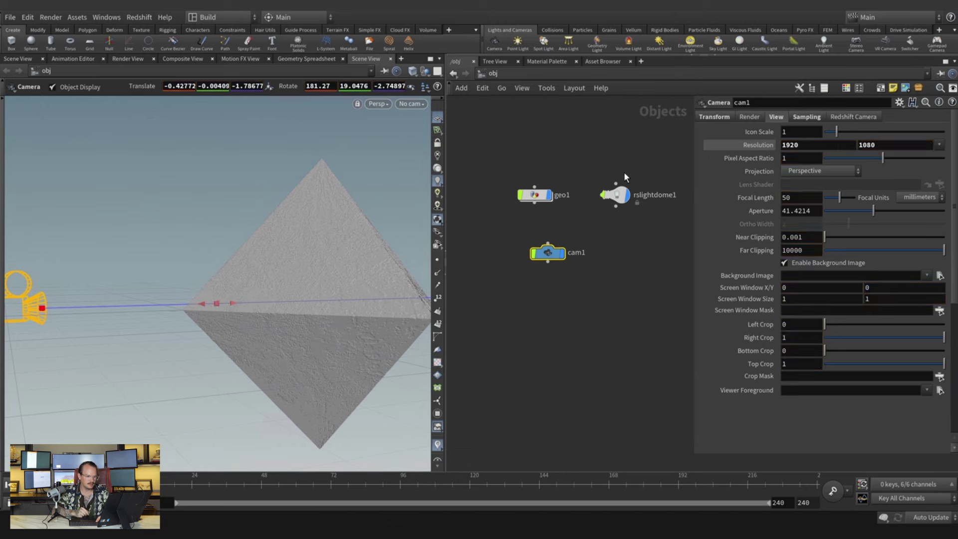
Enable depth of field in cam1's Redshift camera settings and look through cam1 in the viewport.
{"action": "left_click", "coordinate": [827, 117]}
{"action": "left_click", "coordinate": [741, 133]}
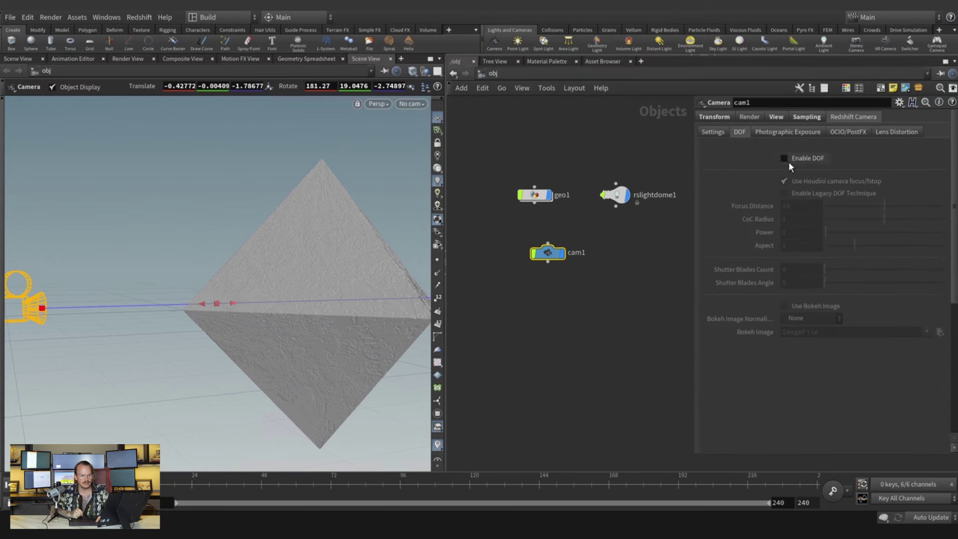
{"action": "left_click", "coordinate": [784, 158]}
{"action": "left_click", "coordinate": [410, 104]}
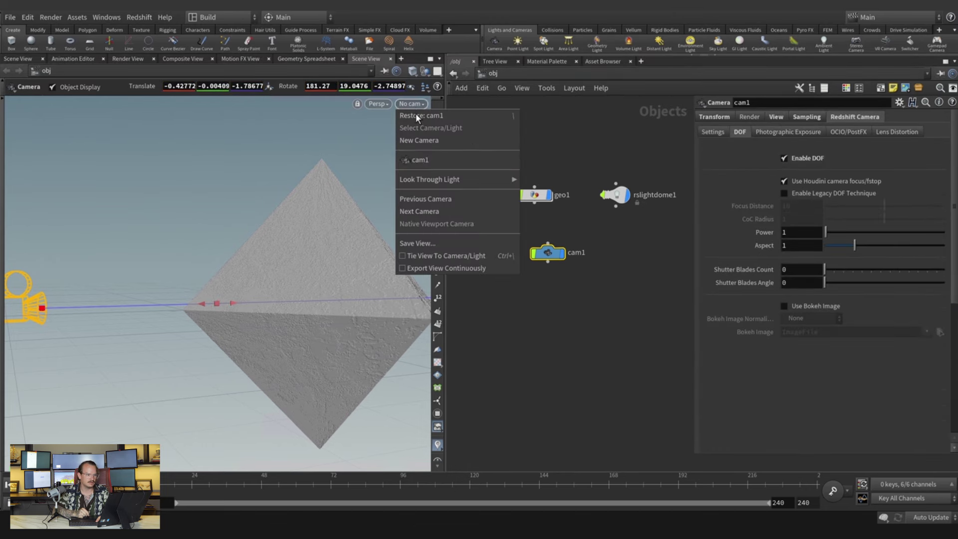
{"action": "left_click", "coordinate": [439, 161]}
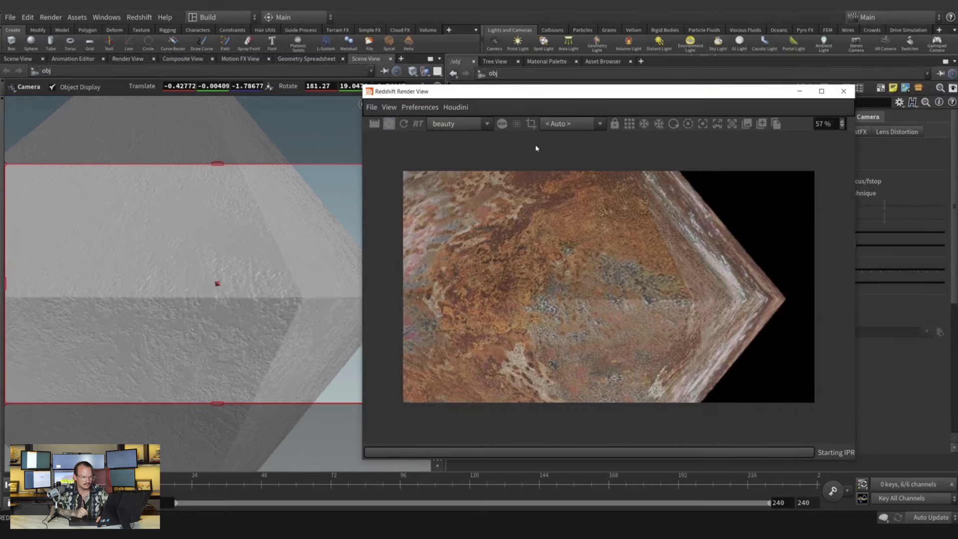
Lock the Redshift Render View to /obj/cam1 and view cam1's focus handle against the octahedron from outside the camera.
{"action": "left_click_drag", "start_coordinate": [527, 96], "coordinate": [576, 87]}
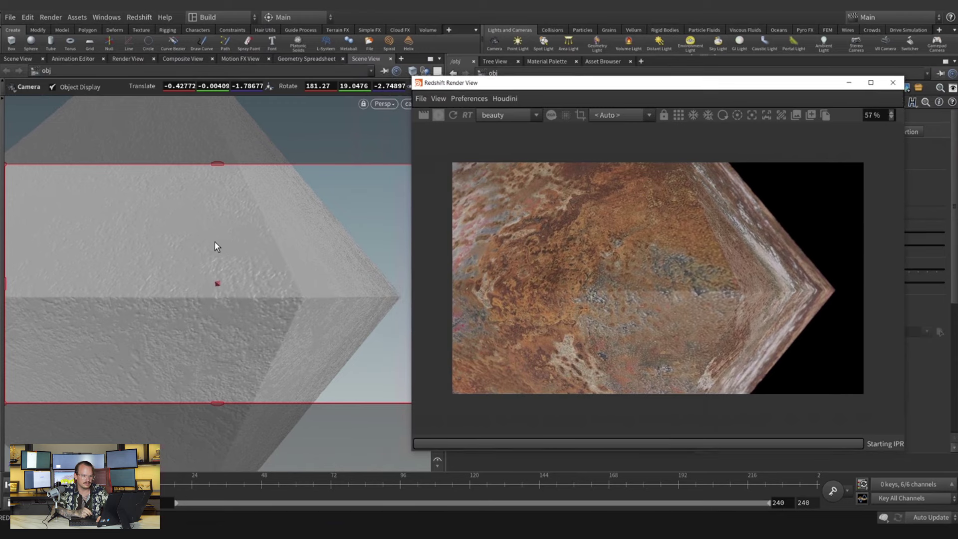
{"action": "left_click_drag", "start_coordinate": [215, 241], "coordinate": [257, 218], "text": "alt"}
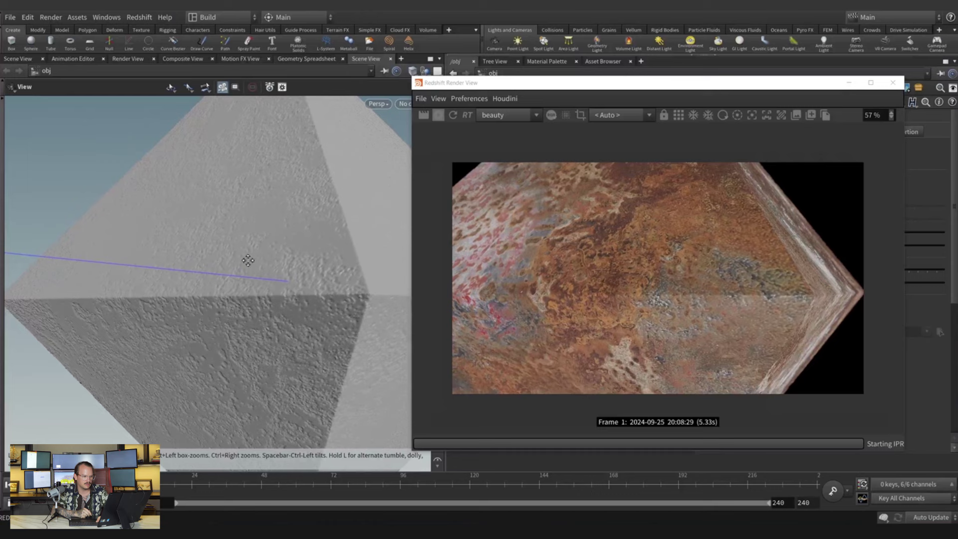
{"action": "left_click_drag", "start_coordinate": [248, 260], "coordinate": [222, 267]}
{"action": "key", "text": "Return"}
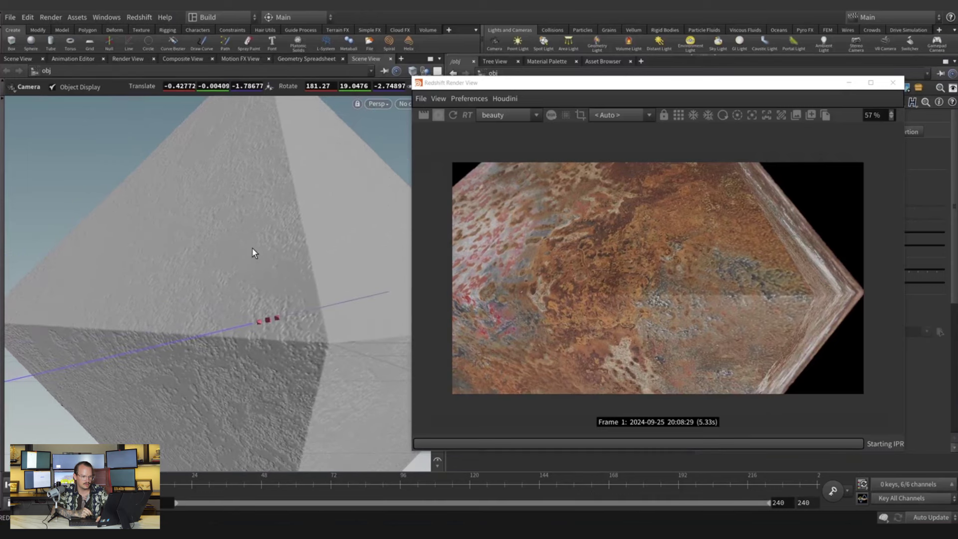
{"action": "left_click", "coordinate": [601, 117]}
{"action": "left_click", "coordinate": [615, 142]}
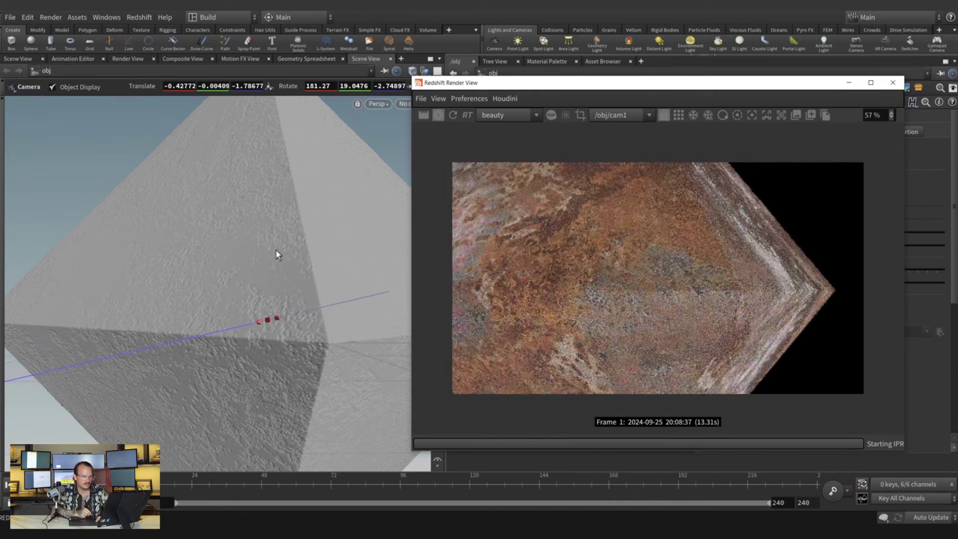
{"action": "left_click_drag", "start_coordinate": [266, 236], "coordinate": [269, 230], "text": "alt"}
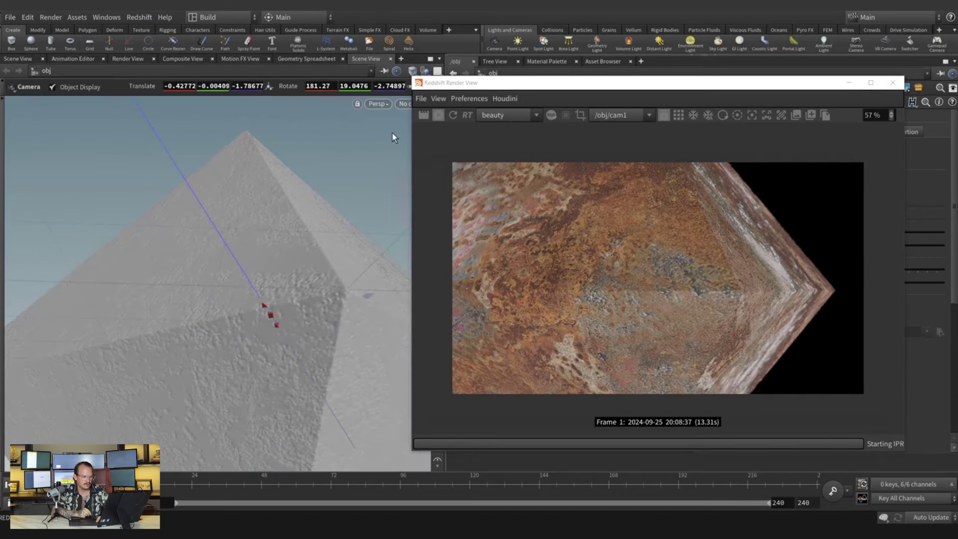
{"action": "left_click_drag", "start_coordinate": [439, 90], "coordinate": [508, 109]}
Look through cam1 with the camera locked to the view and reframe it on a corner of the octahedron, centring the vertical edge.
{"action": "left_click", "coordinate": [410, 103]}
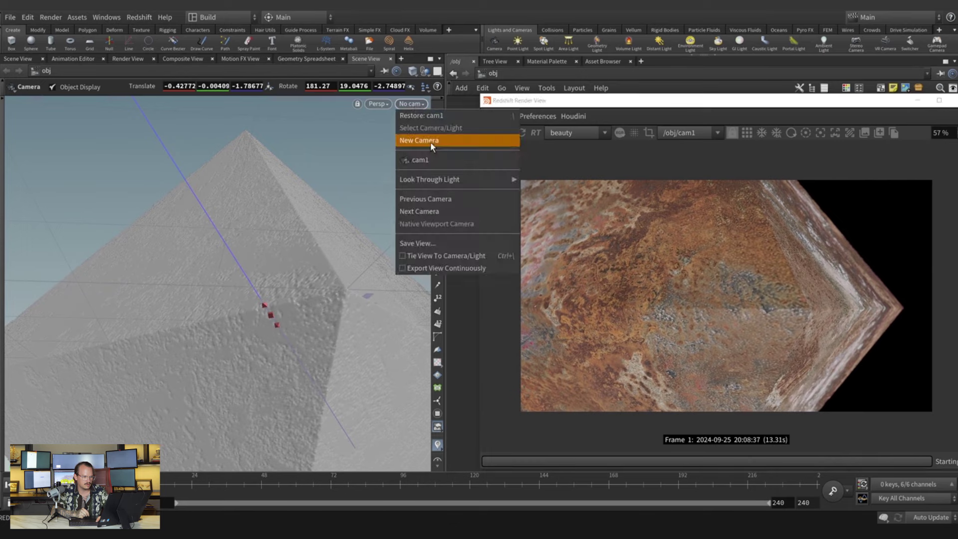
{"action": "left_click", "coordinate": [435, 159]}
{"action": "left_click", "coordinate": [437, 143]}
{"action": "left_click_drag", "start_coordinate": [318, 237], "coordinate": [203, 233], "text": "alt"}
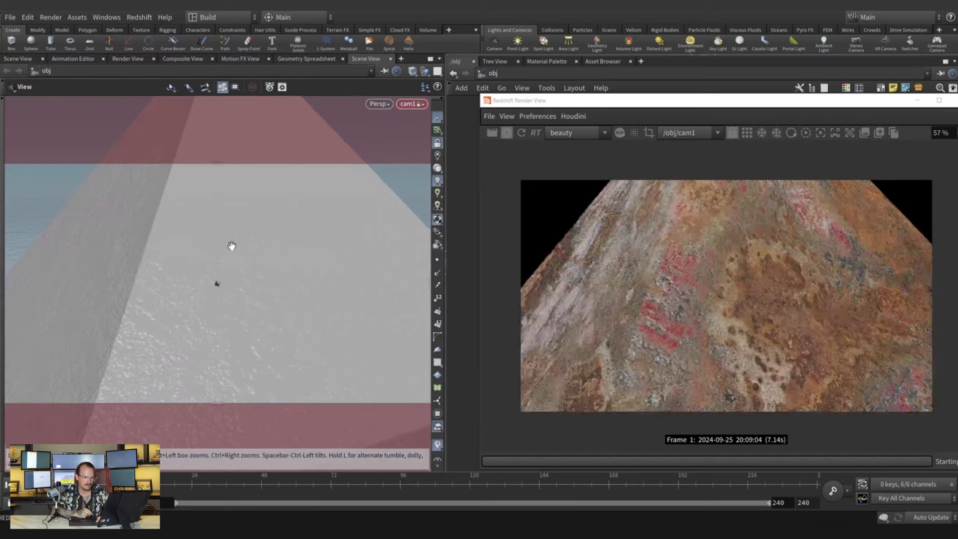
{"action": "left_click_drag", "start_coordinate": [244, 263], "coordinate": [222, 199]}
{"action": "left_click_drag", "start_coordinate": [248, 267], "coordinate": [274, 278]}
{"action": "left_click_drag", "start_coordinate": [223, 261], "coordinate": [301, 299]}
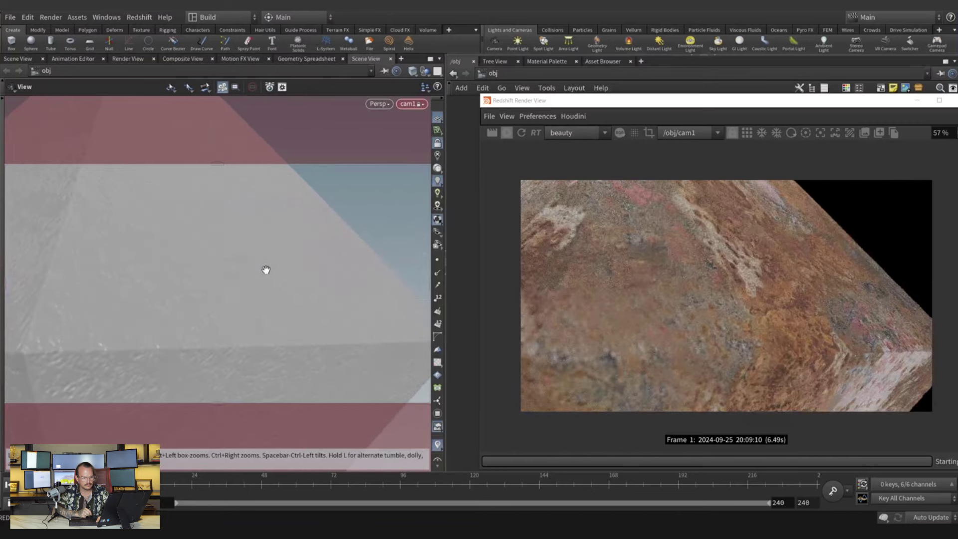
{"action": "left_click_drag", "start_coordinate": [265, 270], "coordinate": [240, 295]}
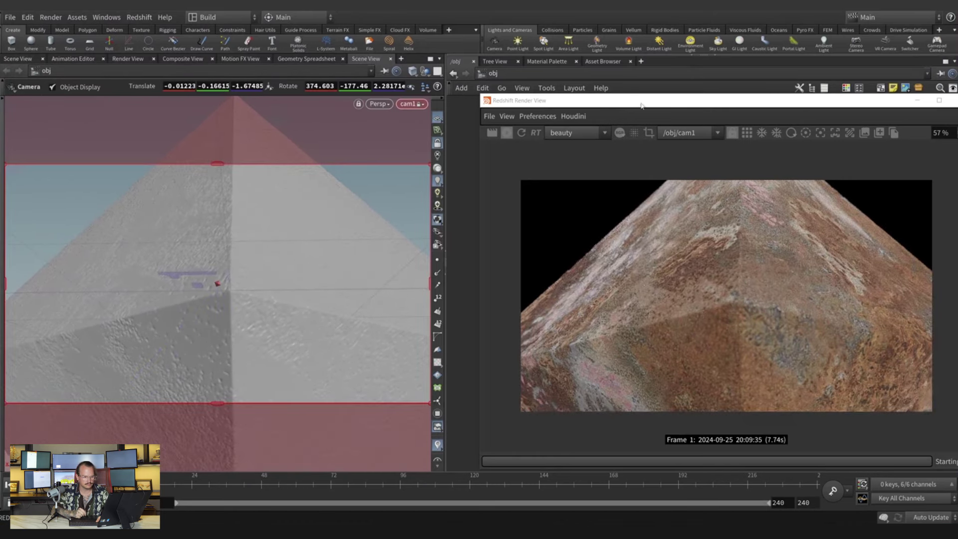
Set the const1 multiplier in geo1's attribvop1 to .005, then return to the object level and restart the IPR.
{"action": "left_click_drag", "start_coordinate": [684, 104], "coordinate": [220, 106]}
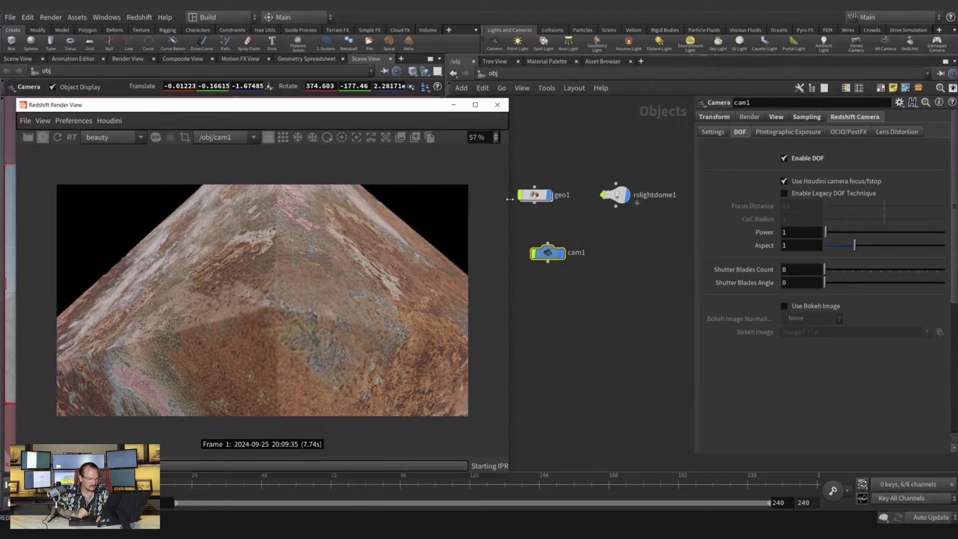
{"action": "left_click_drag", "start_coordinate": [509, 199], "coordinate": [442, 215]}
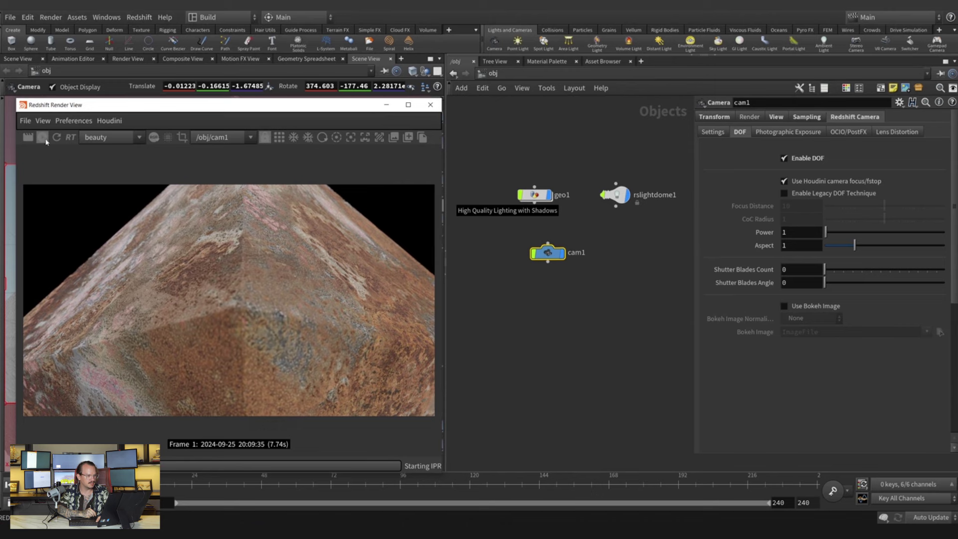
{"action": "left_click", "coordinate": [549, 199]}
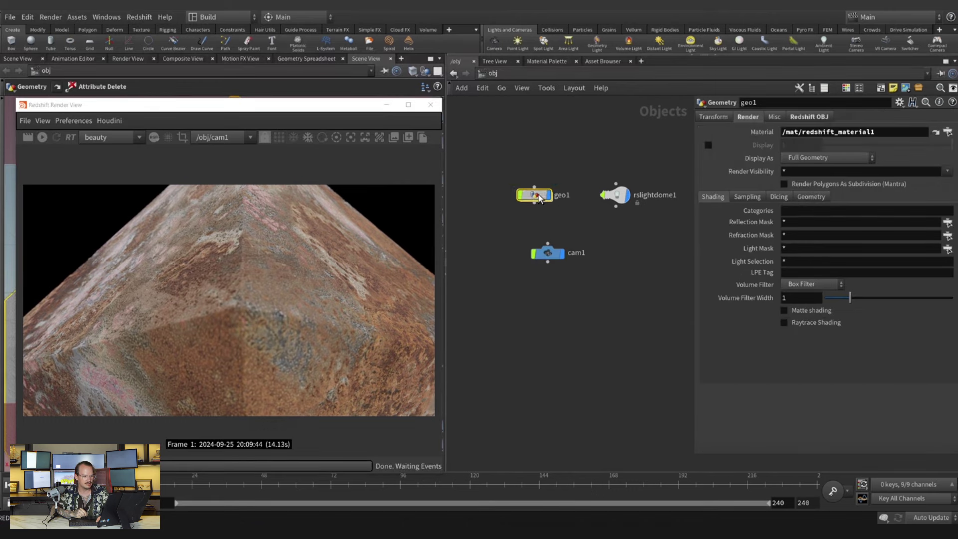
{"action": "double_click", "coordinate": [549, 198]}
{"action": "key", "text": "i"}
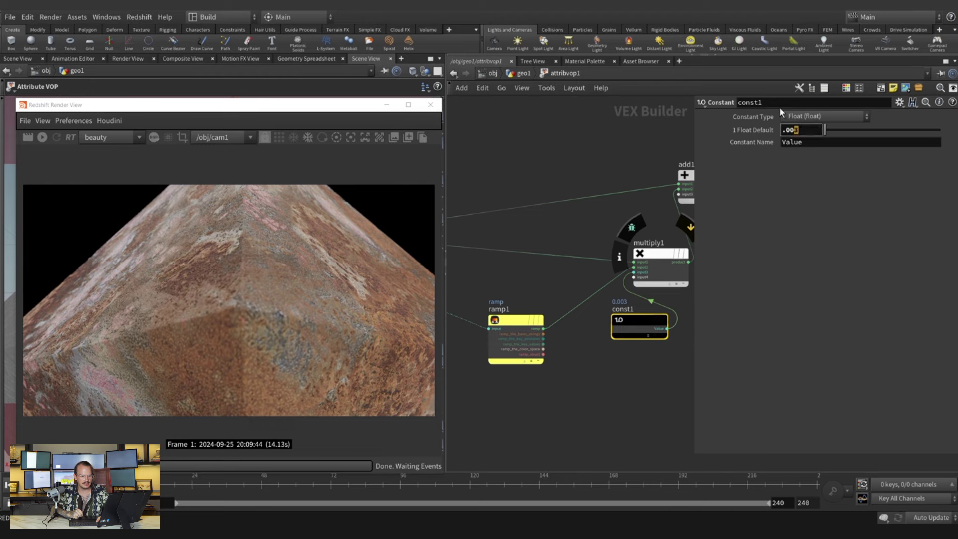
{"action": "type", "text": "5"}
{"action": "key", "text": "Return"}
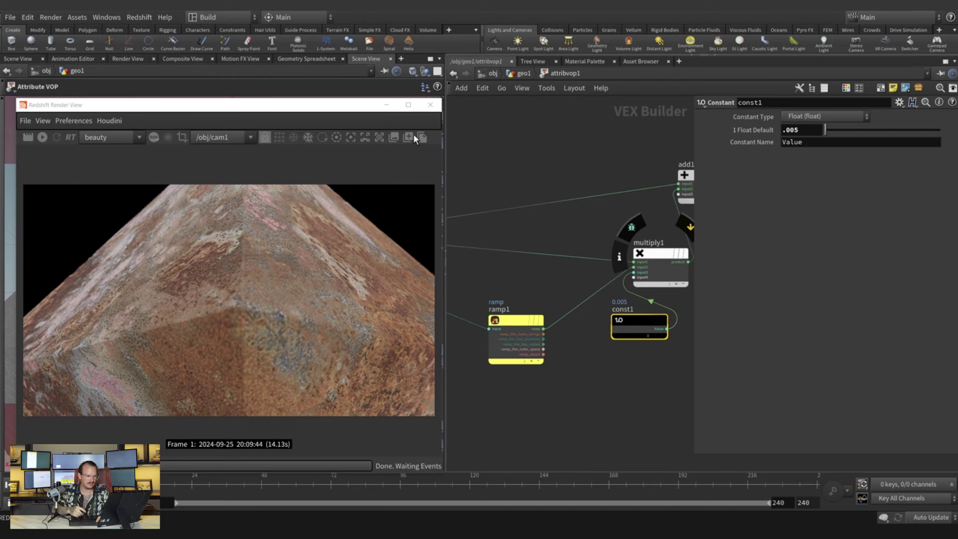
{"action": "left_click", "coordinate": [492, 73]}
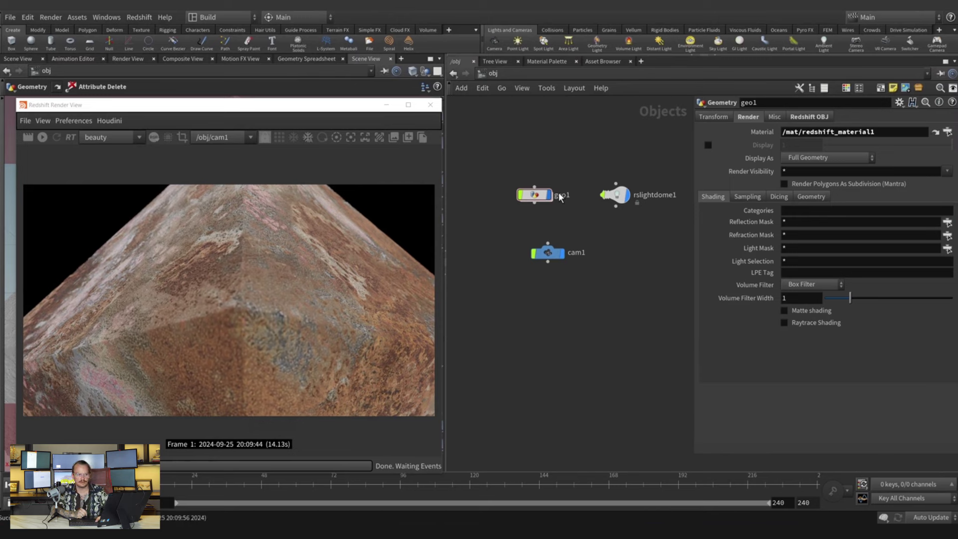
{"action": "left_click", "coordinate": [43, 137]}
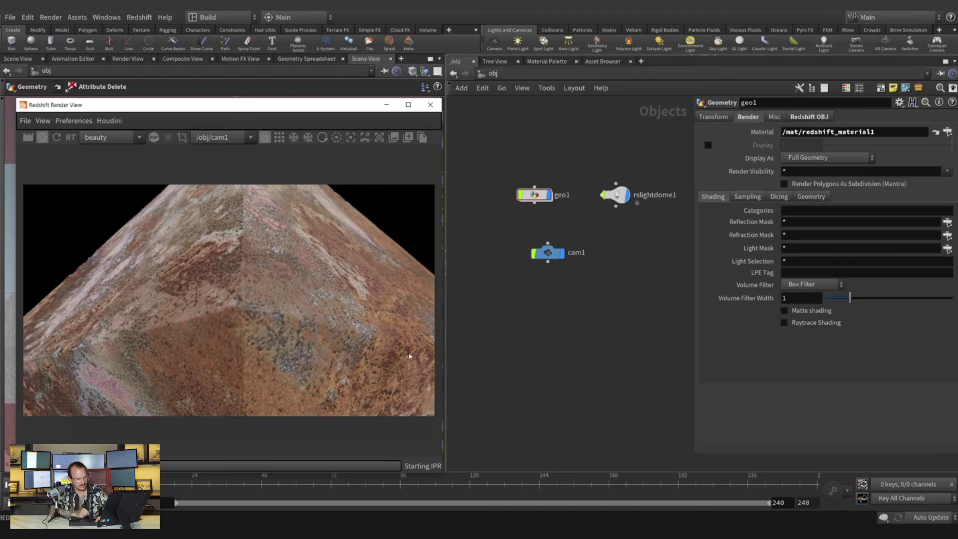
Change rslightdome1's rotation to 1382, 1410, 1550 to relight the octahedron's displaced surface.
{"action": "left_click_drag", "start_coordinate": [631, 214], "coordinate": [590, 156]}
{"action": "middle_click_drag", "start_coordinate": [797, 170], "coordinate": [767, 143]}
{"action": "middle_click_drag", "start_coordinate": [698, 143], "coordinate": [613, 181]}
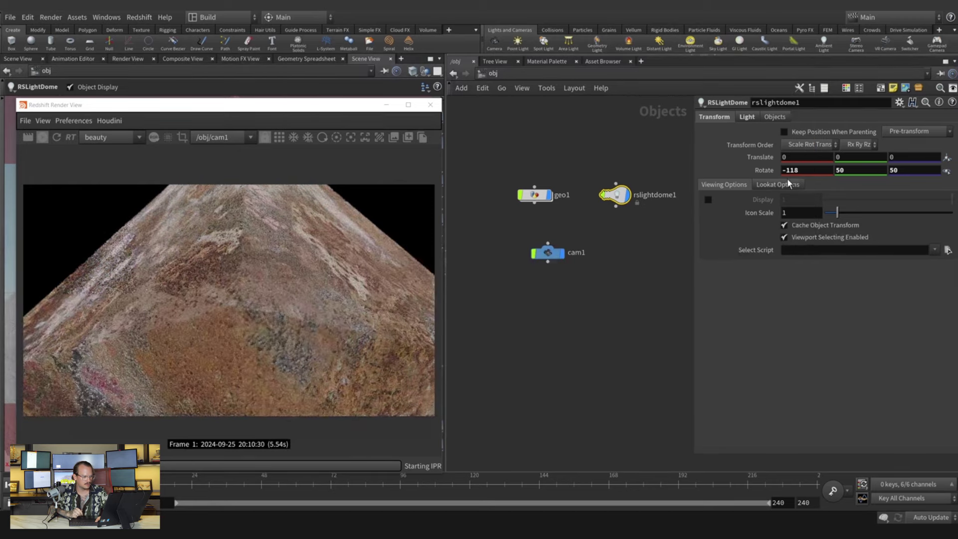
{"action": "middle_click_drag", "start_coordinate": [854, 168], "coordinate": [727, 122]}
{"action": "middle_click_drag", "start_coordinate": [776, 102], "coordinate": [774, 131]}
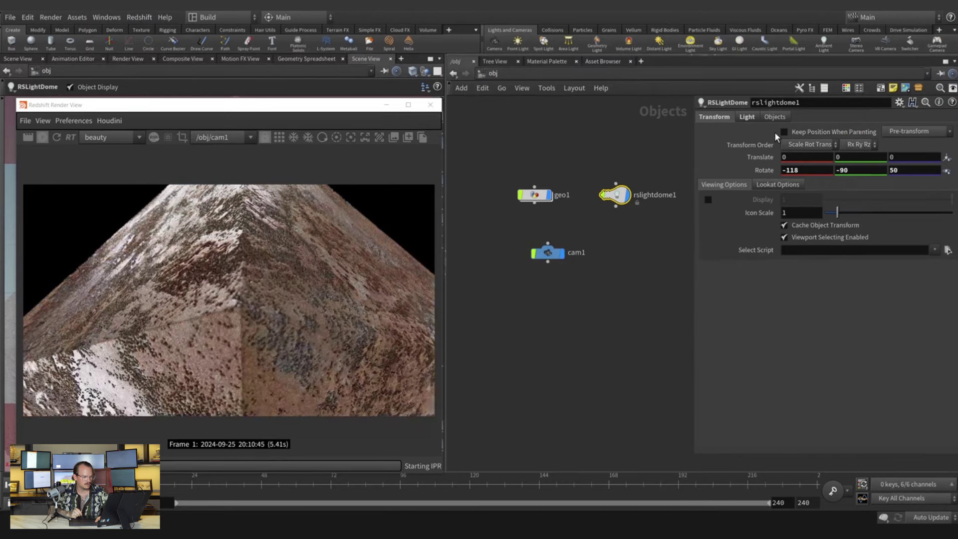
{"action": "middle_click_drag", "start_coordinate": [769, 170], "coordinate": [839, 86]}
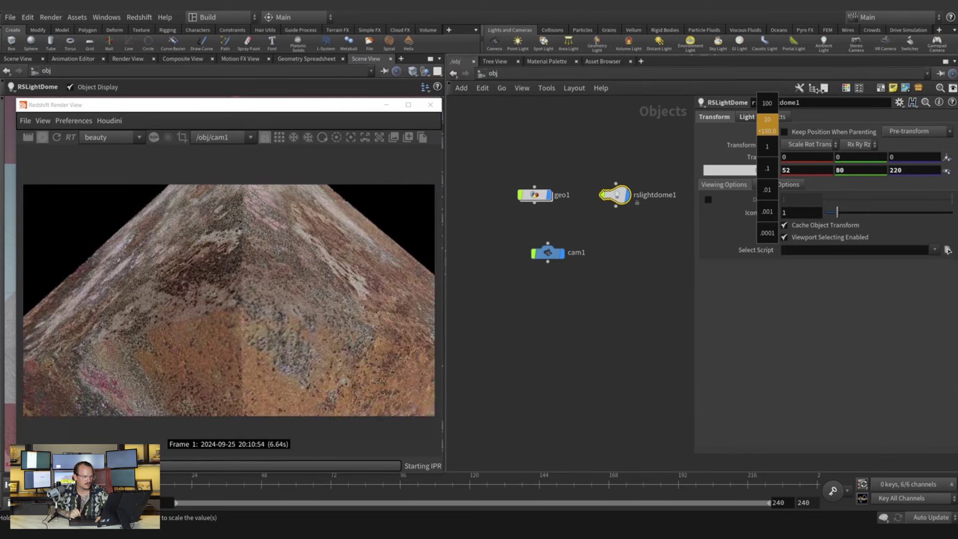
{"action": "middle_click_drag", "start_coordinate": [869, 73], "coordinate": [848, 69]}
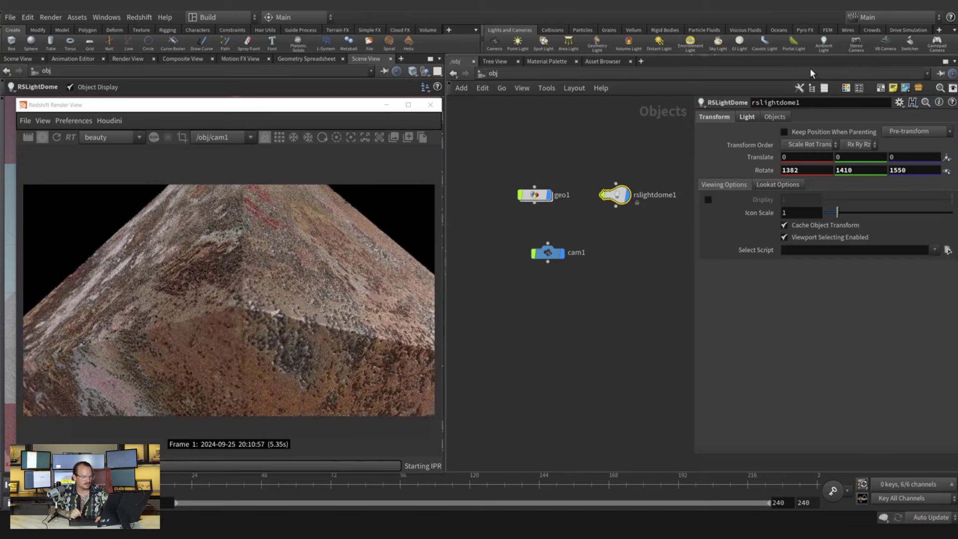
Uncover the viewport and reframe the locked cam1 to face an octahedron corner head-on, with both side edges sloping away symmetrically.
{"action": "left_click_drag", "start_coordinate": [434, 102], "coordinate": [836, 93]}
{"action": "scroll", "coordinate": [280, 222], "scroll_direction": "up", "scroll_amount": 3}
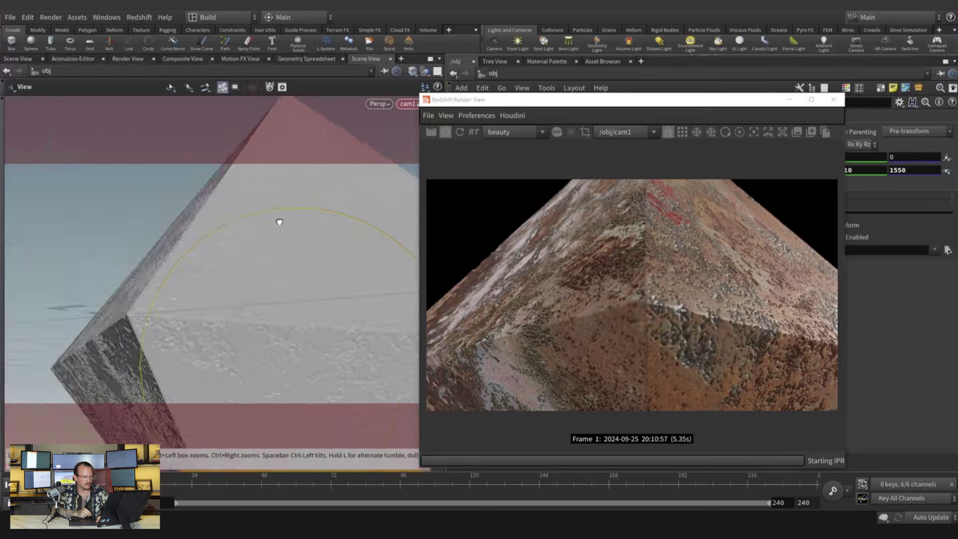
{"action": "left_click_drag", "start_coordinate": [279, 222], "coordinate": [267, 223], "text": "alt"}
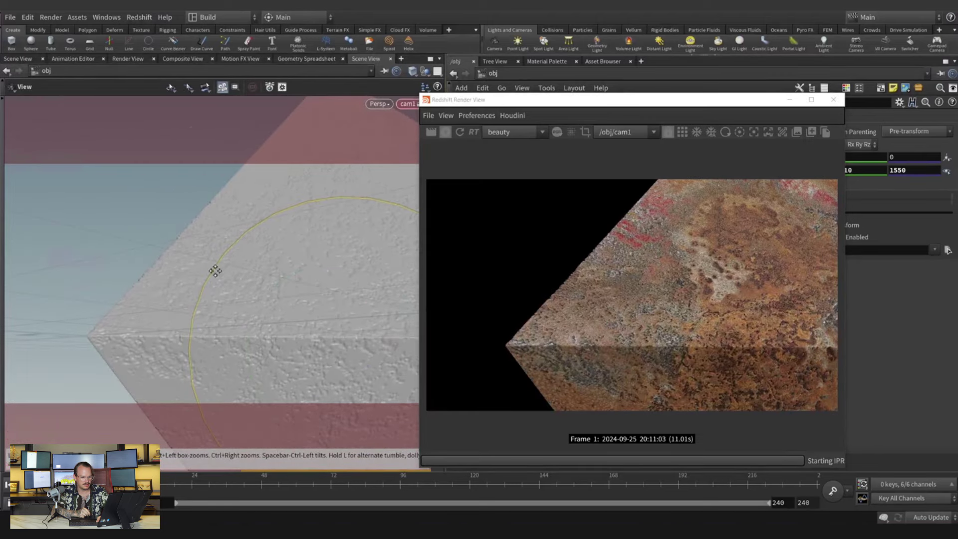
{"action": "left_click_drag", "start_coordinate": [216, 271], "coordinate": [283, 219]}
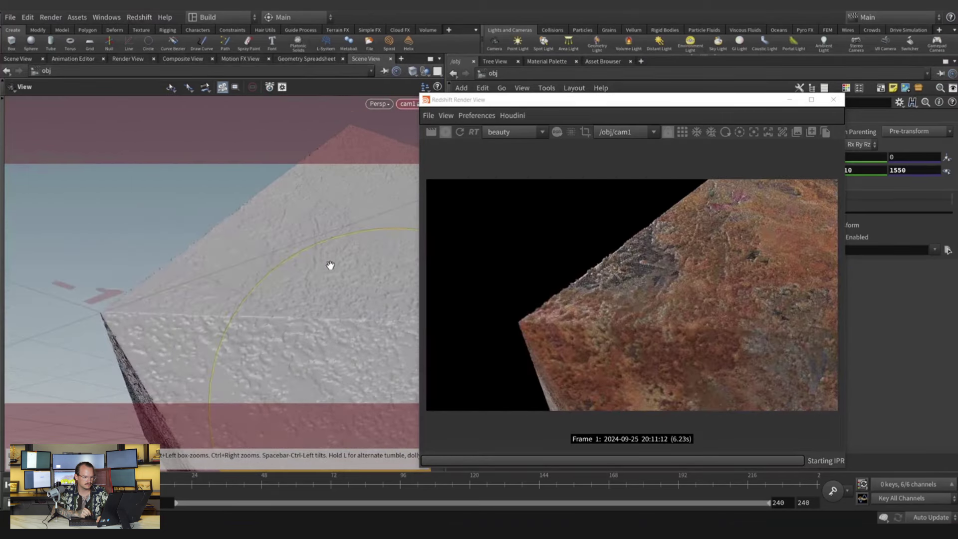
{"action": "left_click_drag", "start_coordinate": [315, 289], "coordinate": [254, 230]}
{"action": "key", "text": "Return"}
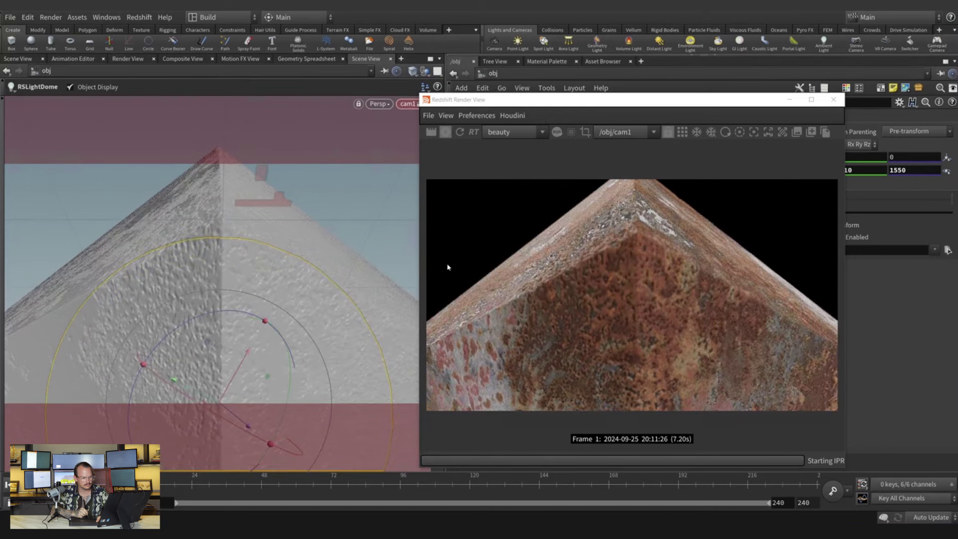
Widen the Redshift Render View and fine-tune cam1's framing and distance so the corner's vertical edge stays centred.
{"action": "left_click_drag", "start_coordinate": [417, 269], "coordinate": [220, 274]}
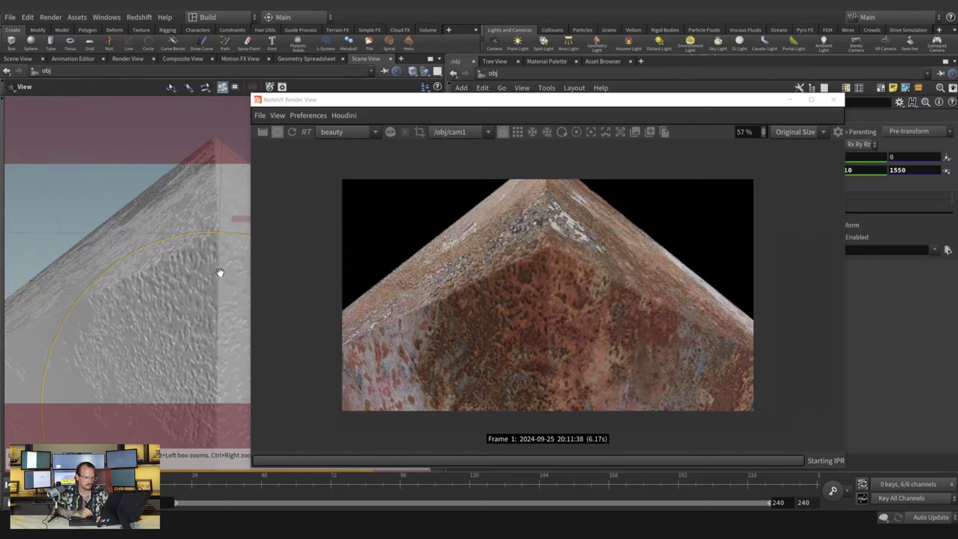
{"action": "key", "text": "Return"}
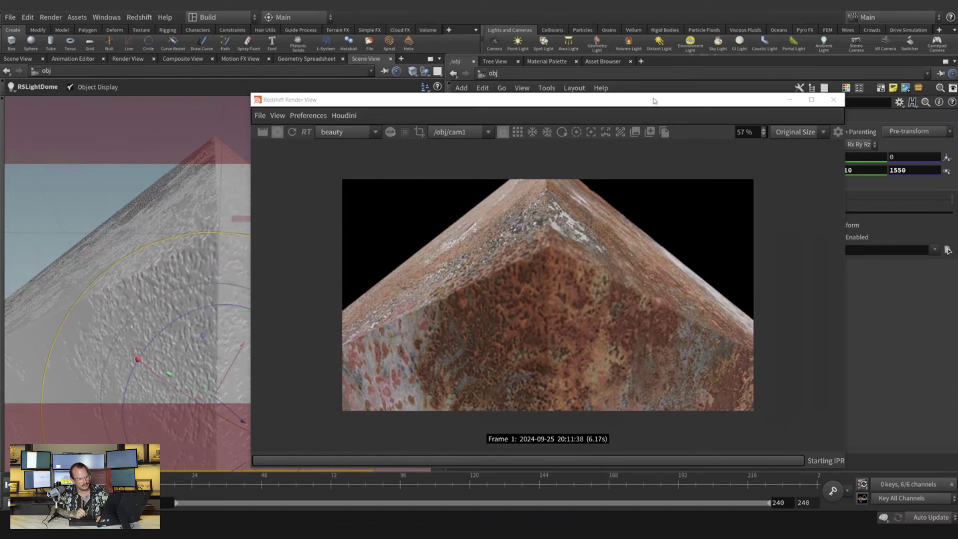
{"action": "left_click_drag", "start_coordinate": [643, 102], "coordinate": [388, 110]}
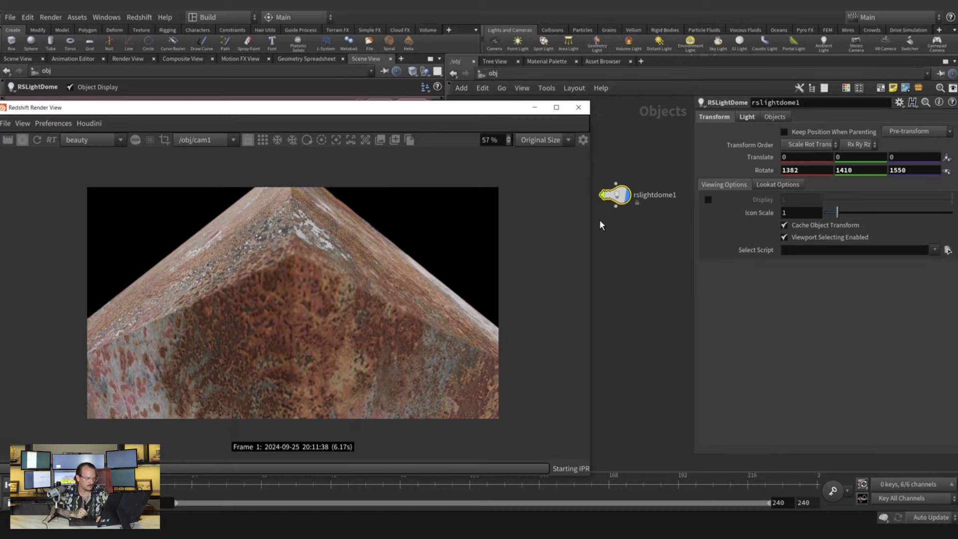
{"action": "left_click_drag", "start_coordinate": [421, 109], "coordinate": [703, 94]}
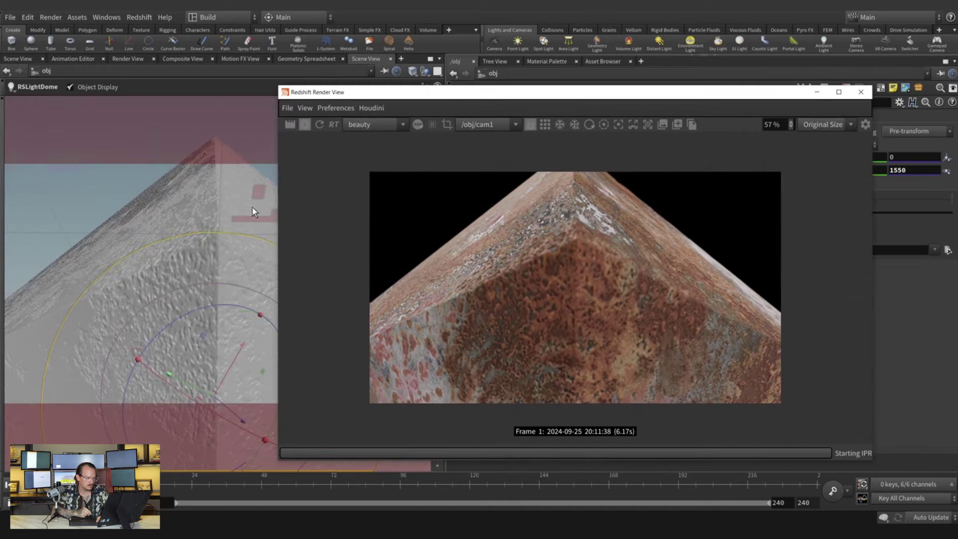
{"action": "key", "text": "Return"}
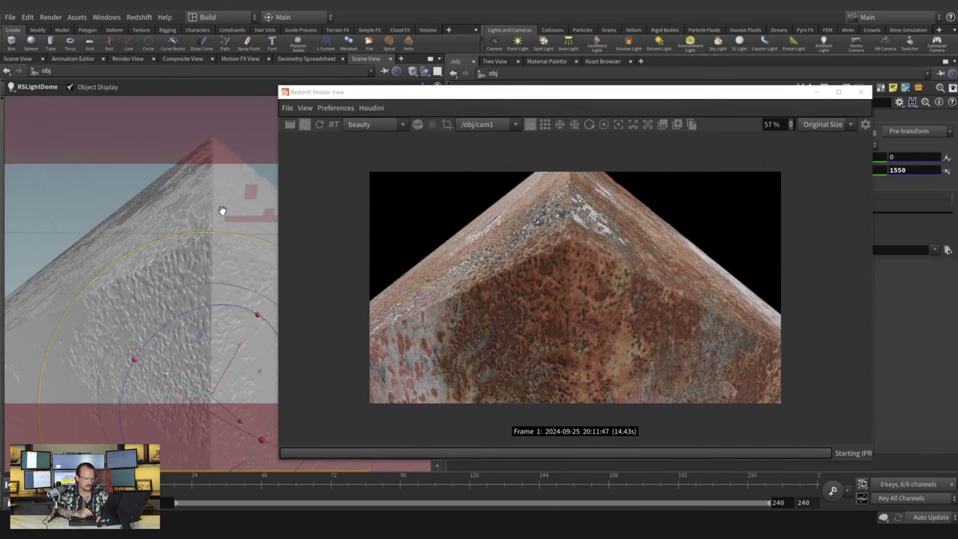
{"action": "right_click_drag", "start_coordinate": [222, 210], "coordinate": [221, 255]}
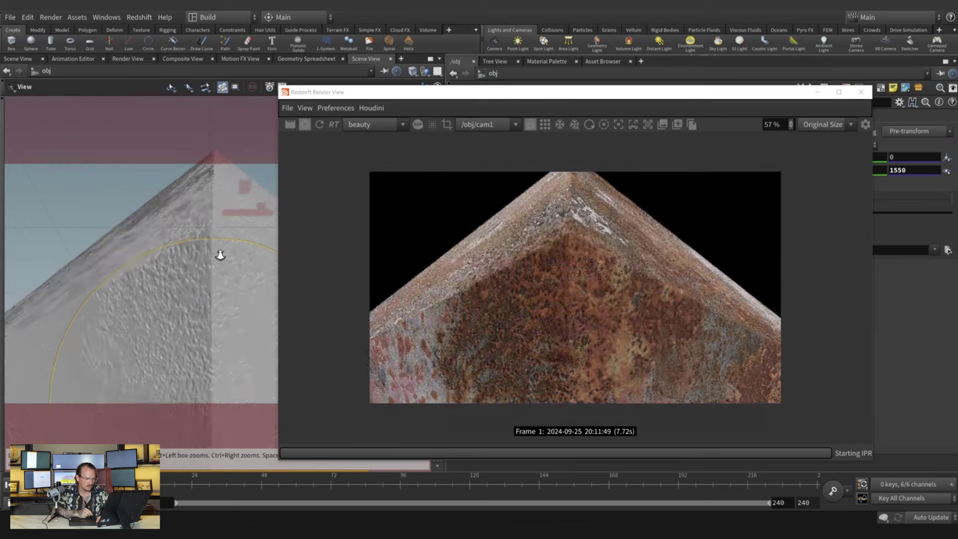
{"action": "left_click_drag", "start_coordinate": [220, 255], "coordinate": [221, 234]}
{"action": "key", "text": "Return"}
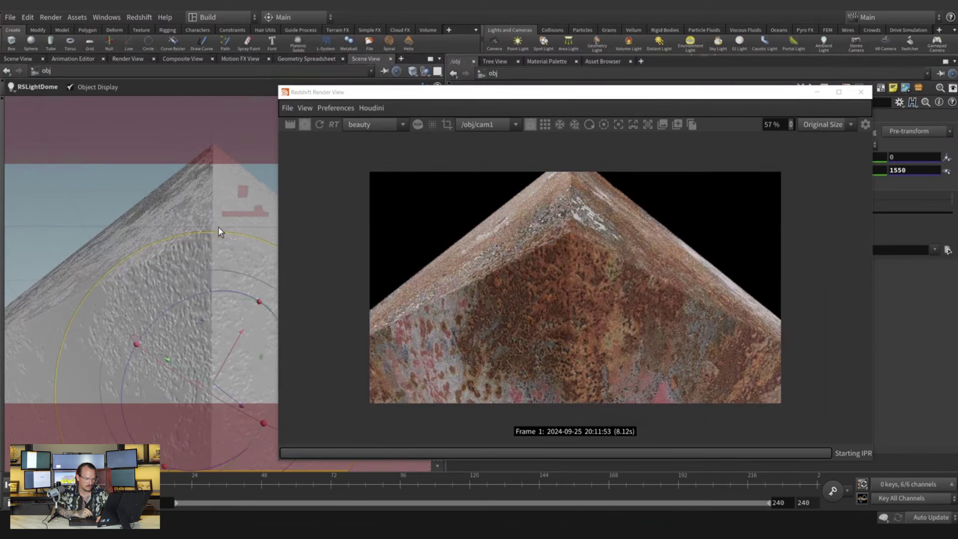
Move the Redshift Render View clear of the viewport and object network, and unlock cam1 from the view.
{"action": "left_click_drag", "start_coordinate": [421, 100], "coordinate": [644, 238]}
{"action": "left_click", "coordinate": [437, 145]}
{"action": "scroll", "coordinate": [531, 121], "scroll_direction": "down", "scroll_amount": 3}
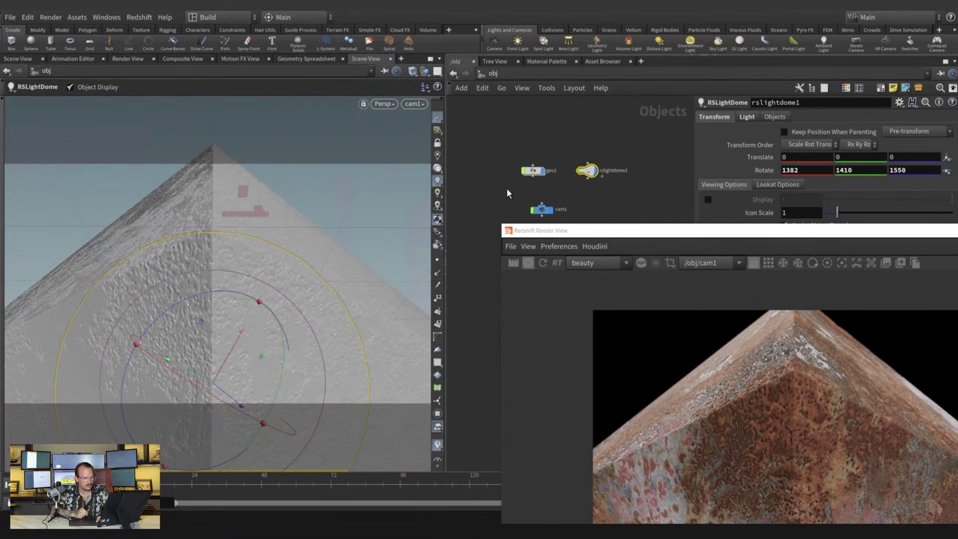
Move cam1's focus handle along the view axis toward the octahedron's tip and bring the whole Redshift Render View into sight.
{"action": "left_click", "coordinate": [541, 209]}
{"action": "left_click_drag", "start_coordinate": [242, 307], "coordinate": [283, 221], "text": "alt"}
{"action": "key", "text": "Return"}
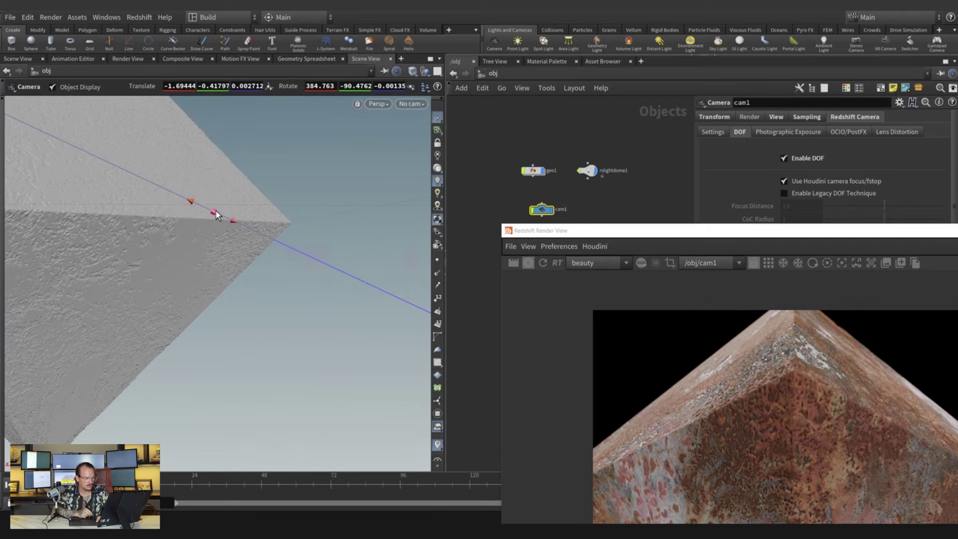
{"action": "left_click_drag", "start_coordinate": [215, 210], "coordinate": [247, 217]}
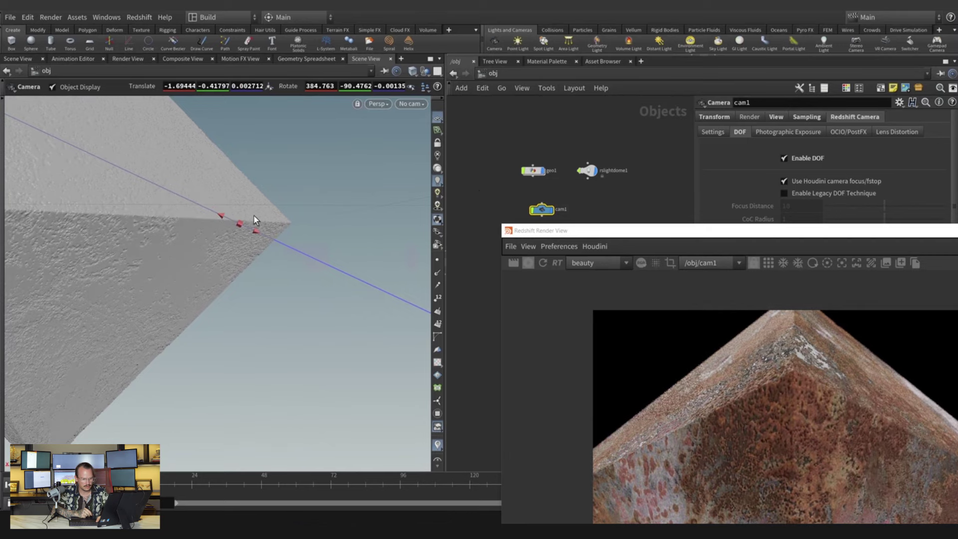
{"action": "left_click_drag", "start_coordinate": [617, 230], "coordinate": [123, 130]}
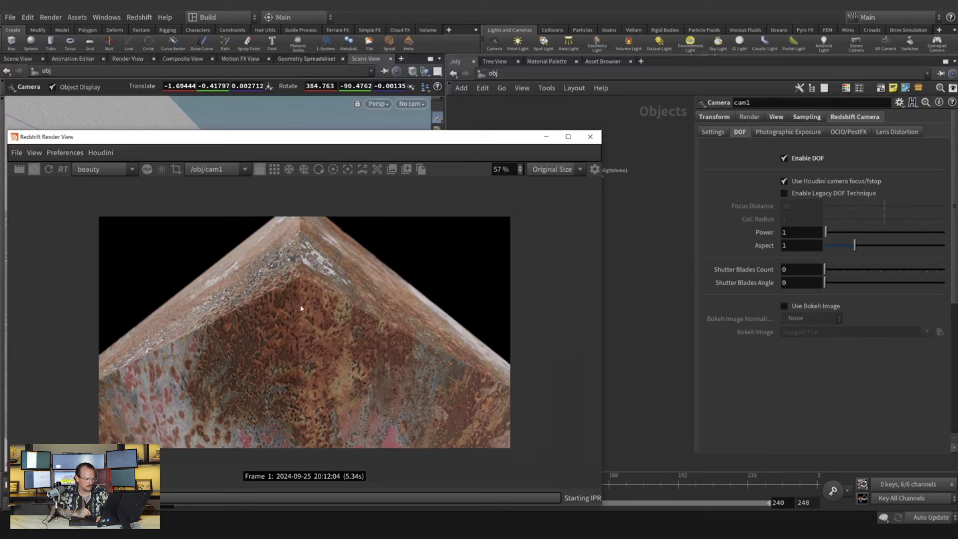
In the material network, set StandardMaterial1's reflection IOR to 1.13.
{"action": "left_click", "coordinate": [519, 76]}
{"action": "left_click", "coordinate": [538, 120]}
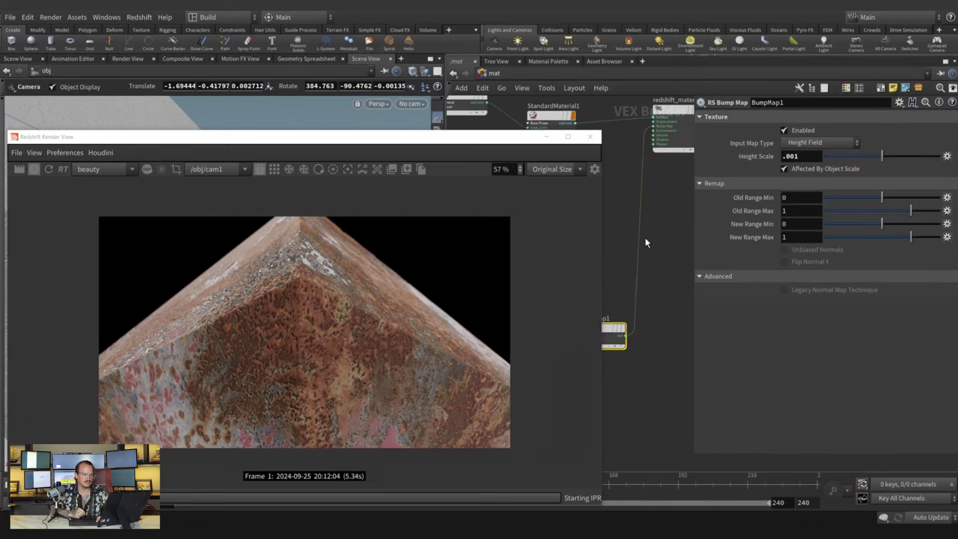
{"action": "left_click", "coordinate": [648, 189]}
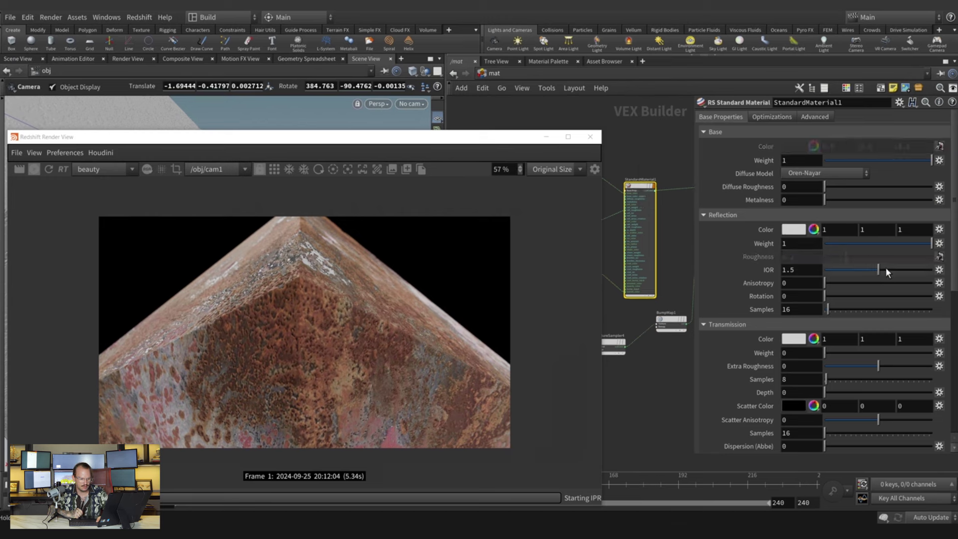
{"action": "left_click", "coordinate": [865, 272]}
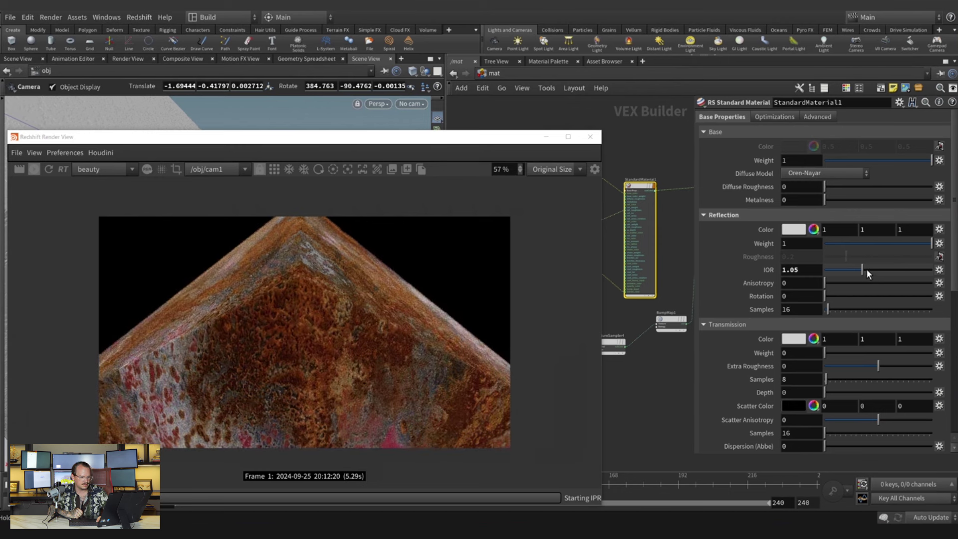
{"action": "left_click", "coordinate": [867, 268]}
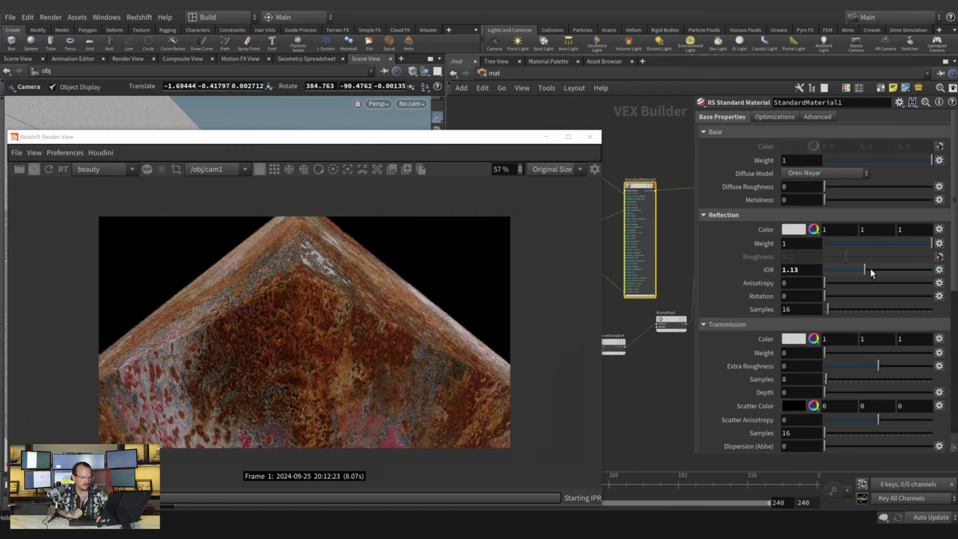
Set the exposure to 0.29 in the Redshift Render View's Color Controls and collapse that section.
{"action": "left_click", "coordinate": [593, 169]}
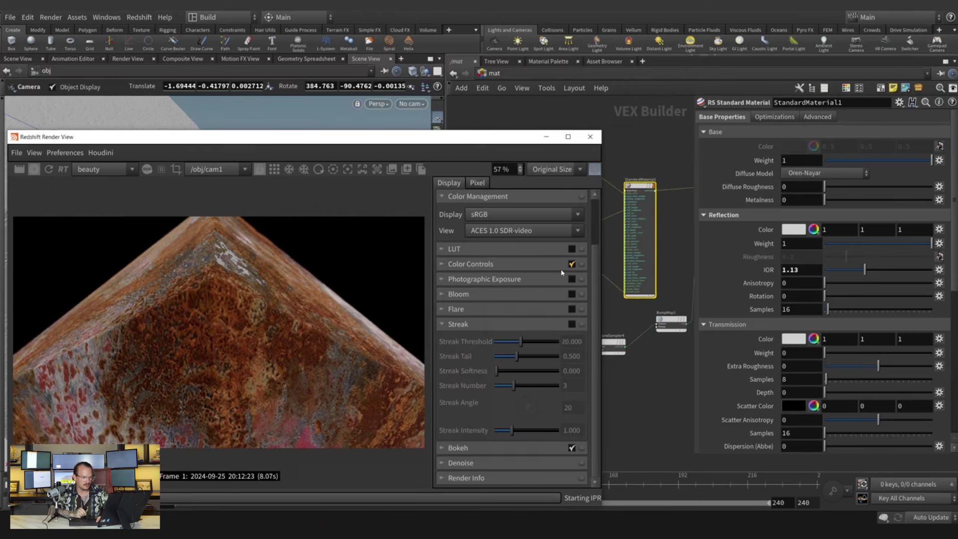
{"action": "left_click", "coordinate": [545, 267]}
{"action": "left_click", "coordinate": [522, 284]}
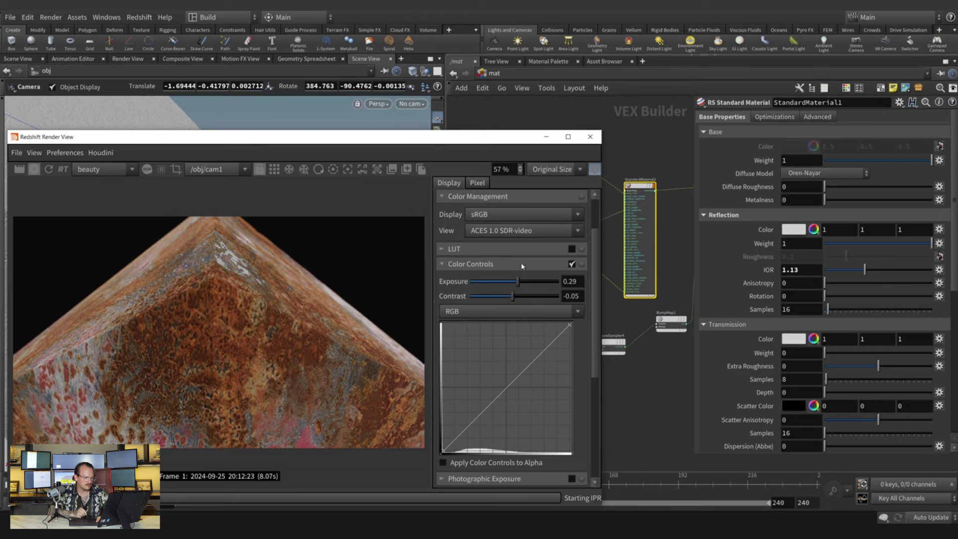
{"action": "left_click", "coordinate": [523, 265]}
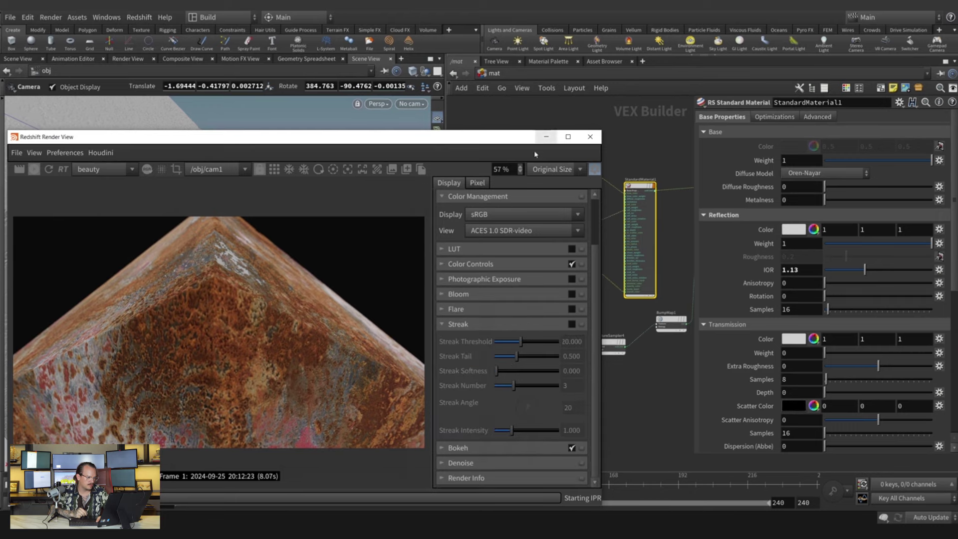
{"action": "left_click_drag", "start_coordinate": [486, 141], "coordinate": [638, 122]}
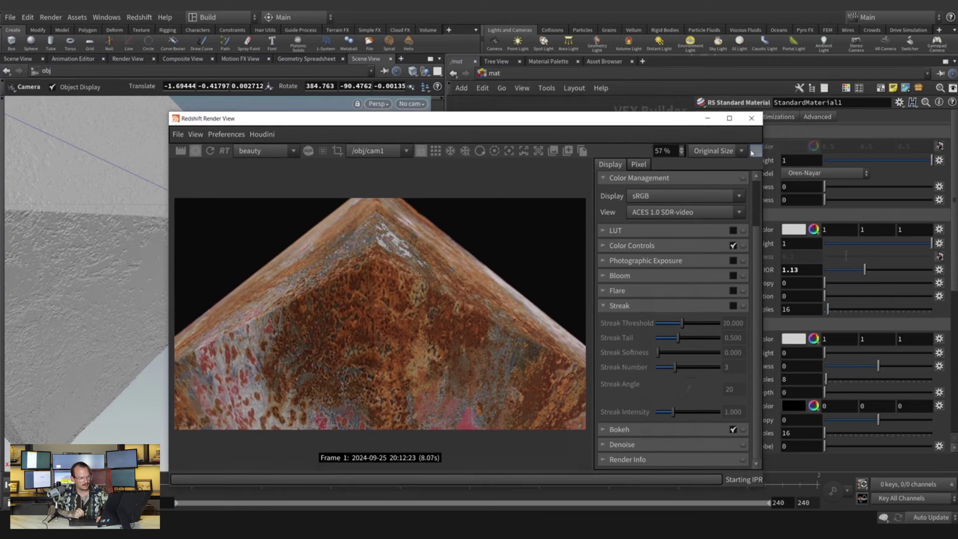
Uncover the material network and insert an RS Color Correction node between TextureSampler1 and StandardMaterial1.
{"action": "left_click_drag", "start_coordinate": [657, 120], "coordinate": [370, 135]}
{"action": "middle_click_drag", "start_coordinate": [580, 163], "coordinate": [576, 176]}
{"action": "scroll", "coordinate": [582, 138], "scroll_direction": "up", "scroll_amount": 2}
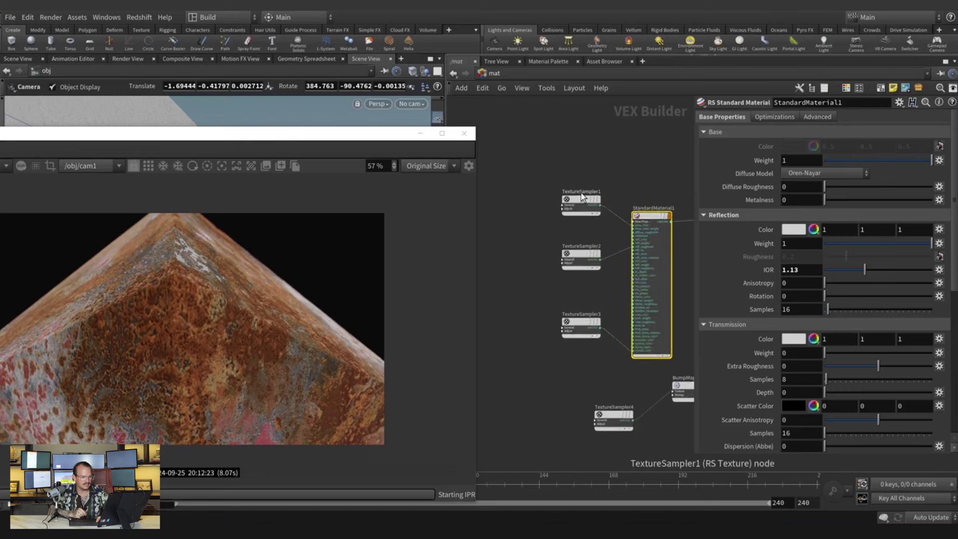
{"action": "left_click_drag", "start_coordinate": [581, 195], "coordinate": [523, 159]}
{"action": "key", "text": "Tab"}
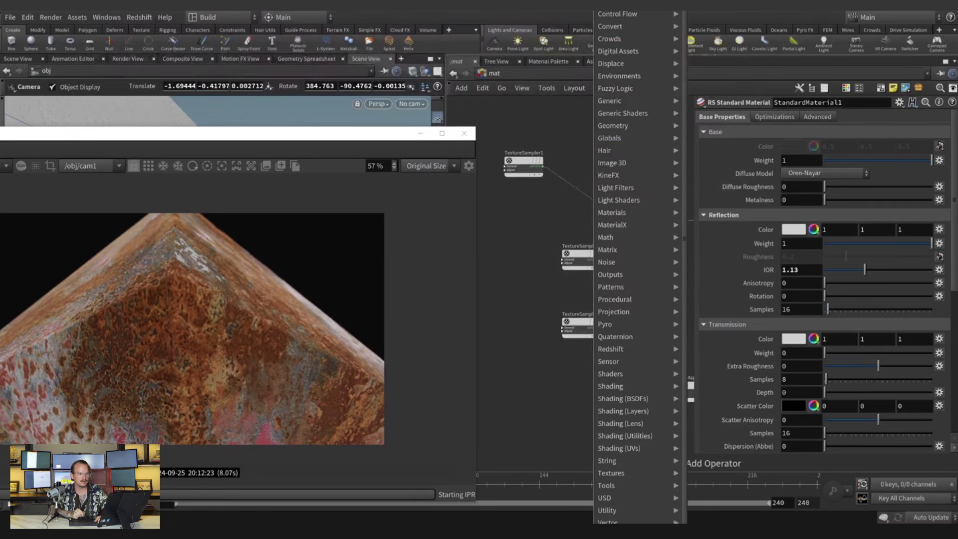
{"action": "key", "text": "Return"}
{"action": "left_click", "coordinate": [584, 193]}
{"action": "left_click_drag", "start_coordinate": [584, 191], "coordinate": [582, 166]}
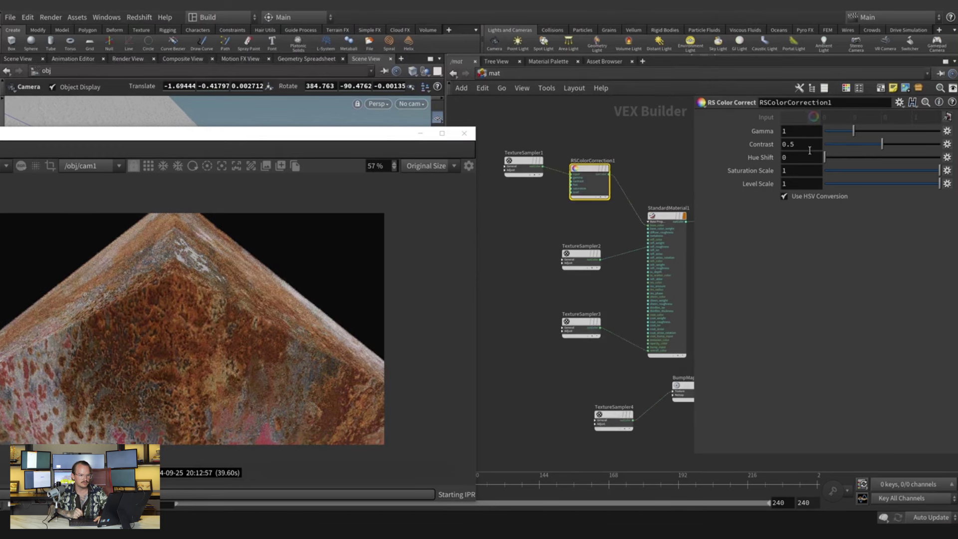
Set RSColorCorrection1's contrast to 0.451 and hue shift to 253 to recolour the corroded metal purple.
{"action": "mouse_move", "coordinate": [835, 156]}
{"action": "left_mouse_down"}
{"action": "mouse_move", "coordinate": [859, 154]}
{"action": "mouse_move", "coordinate": [832, 154]}
{"action": "left_mouse_up"}
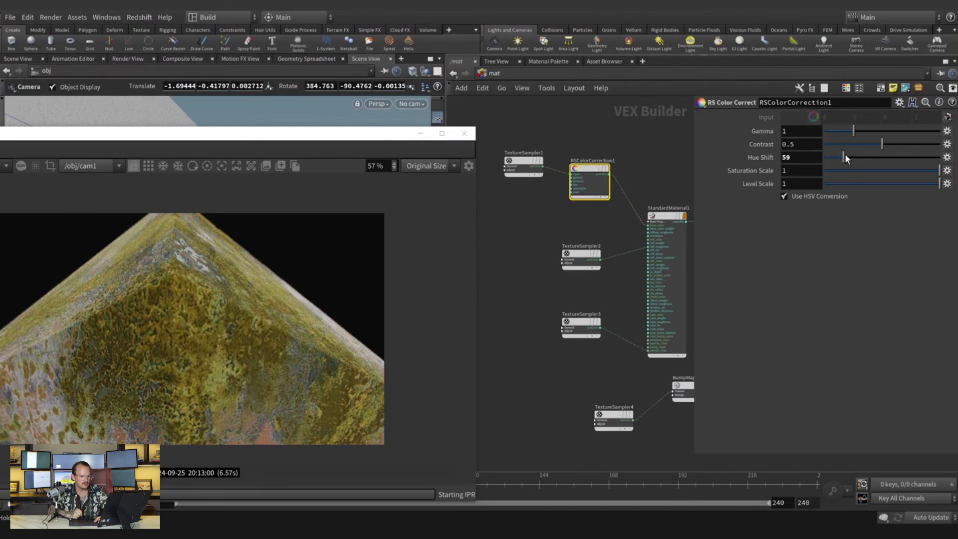
{"action": "left_click", "coordinate": [860, 156]}
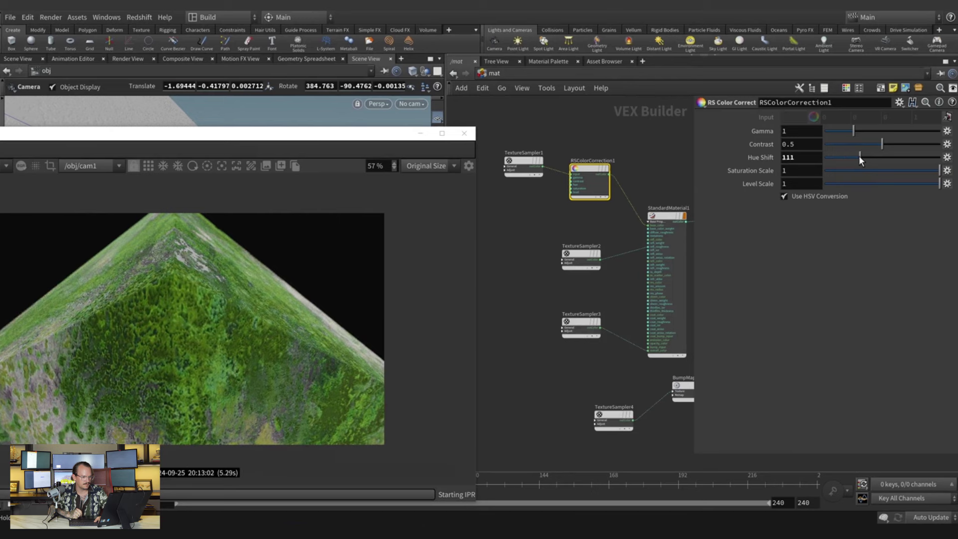
{"action": "left_click_drag", "start_coordinate": [392, 137], "coordinate": [448, 98]}
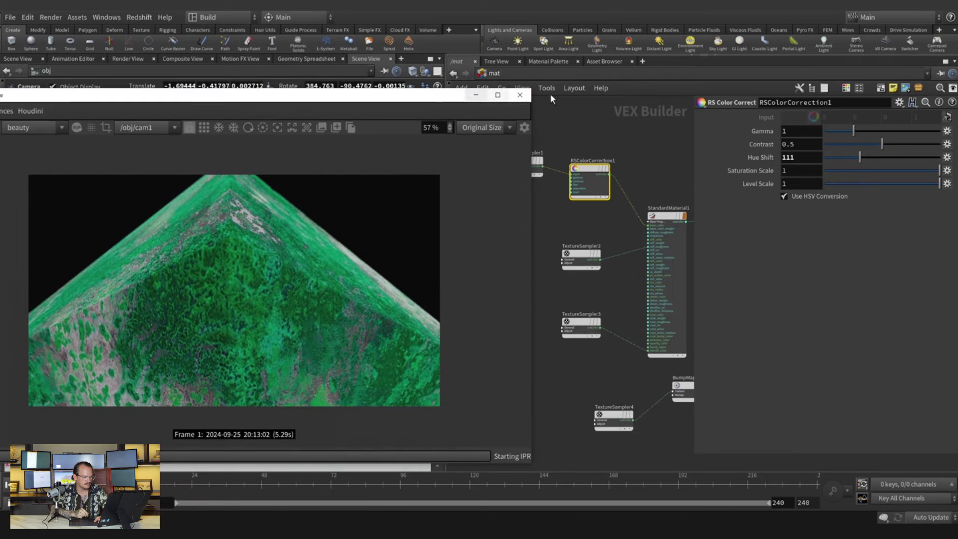
{"action": "left_click", "coordinate": [892, 144]}
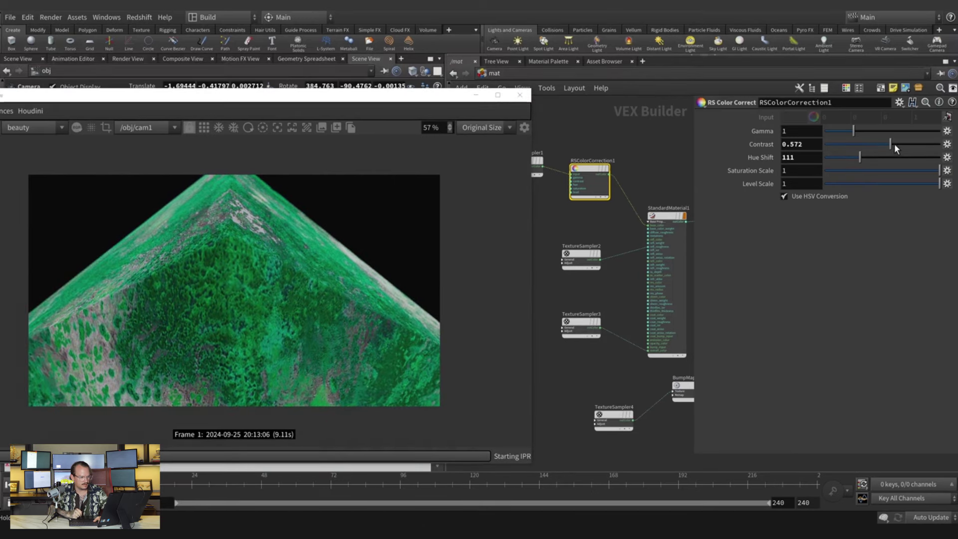
{"action": "mouse_move", "coordinate": [910, 144]}
{"action": "left_mouse_down"}
{"action": "mouse_move", "coordinate": [875, 156]}
{"action": "mouse_move", "coordinate": [907, 151]}
{"action": "left_mouse_up"}
{"action": "left_click", "coordinate": [873, 157]}
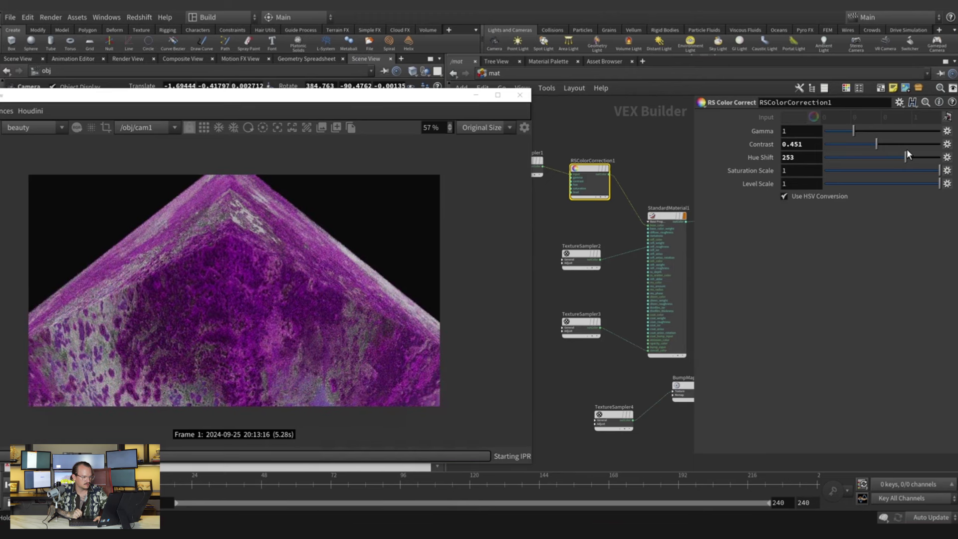